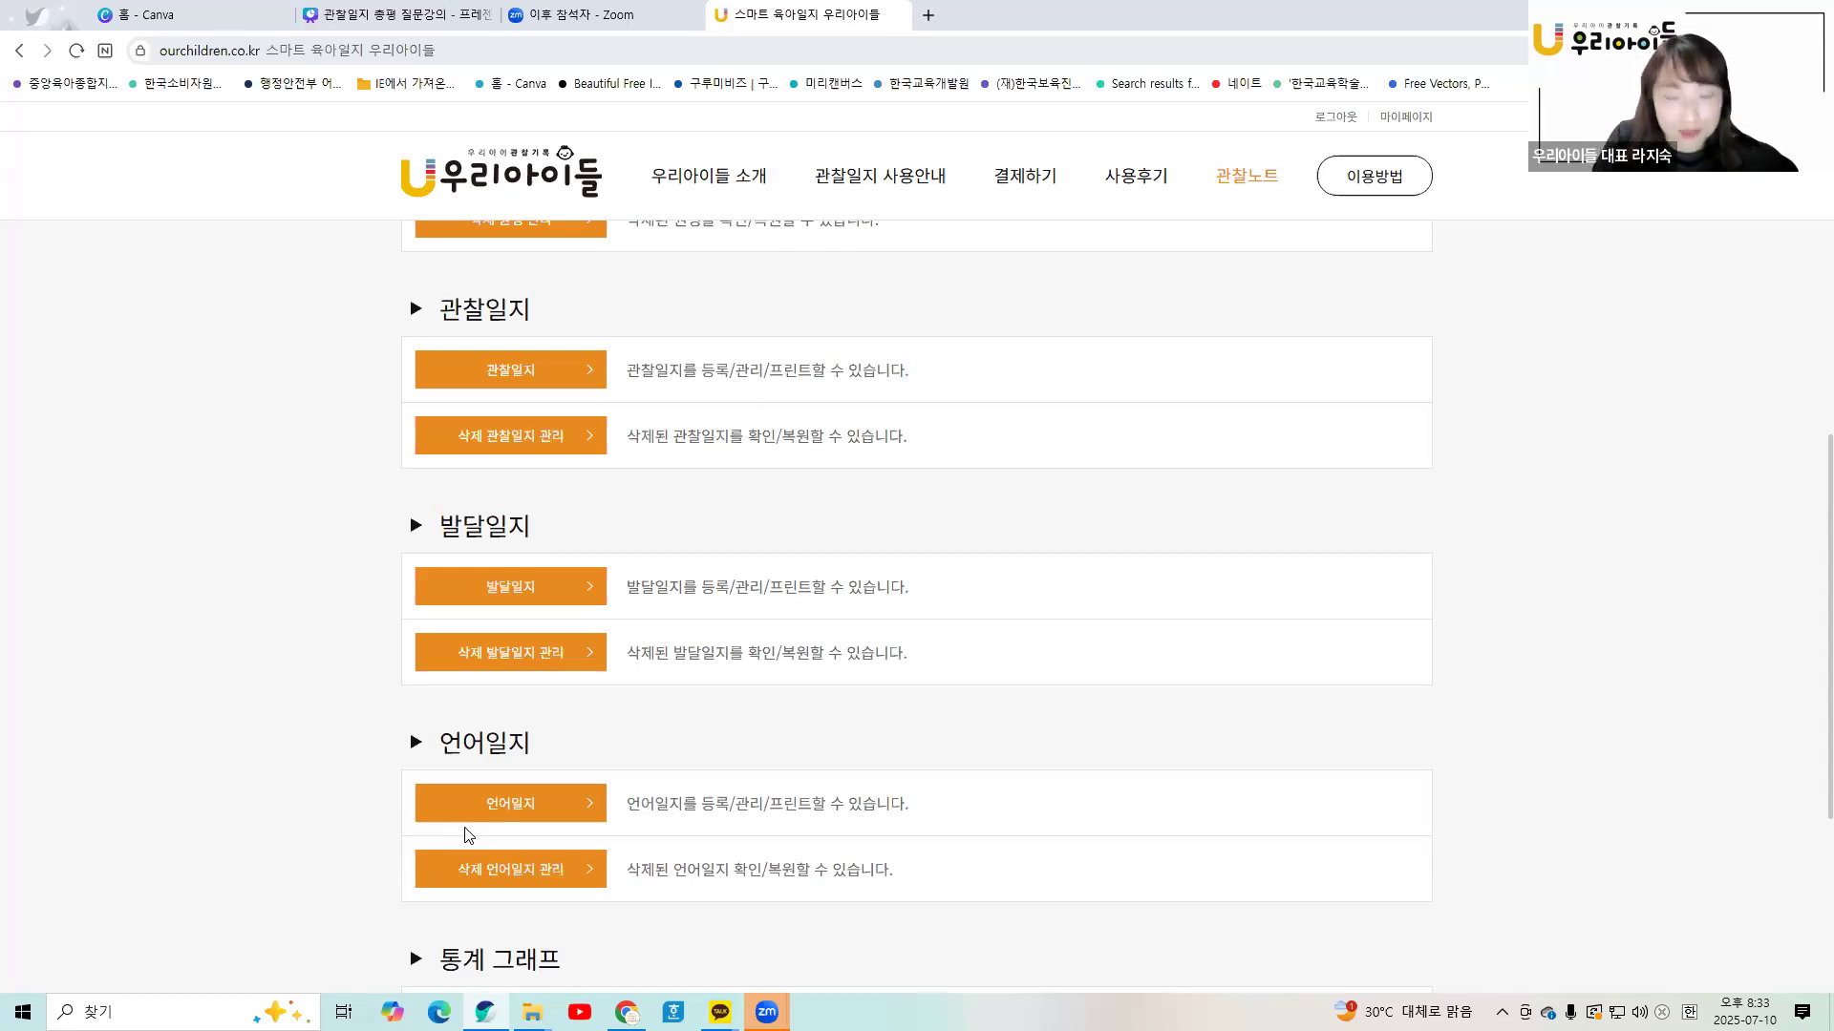
- Scroll the 우리아이들 관찰노트 journal menu page up slightly
scroll(356, 462, up, 1)
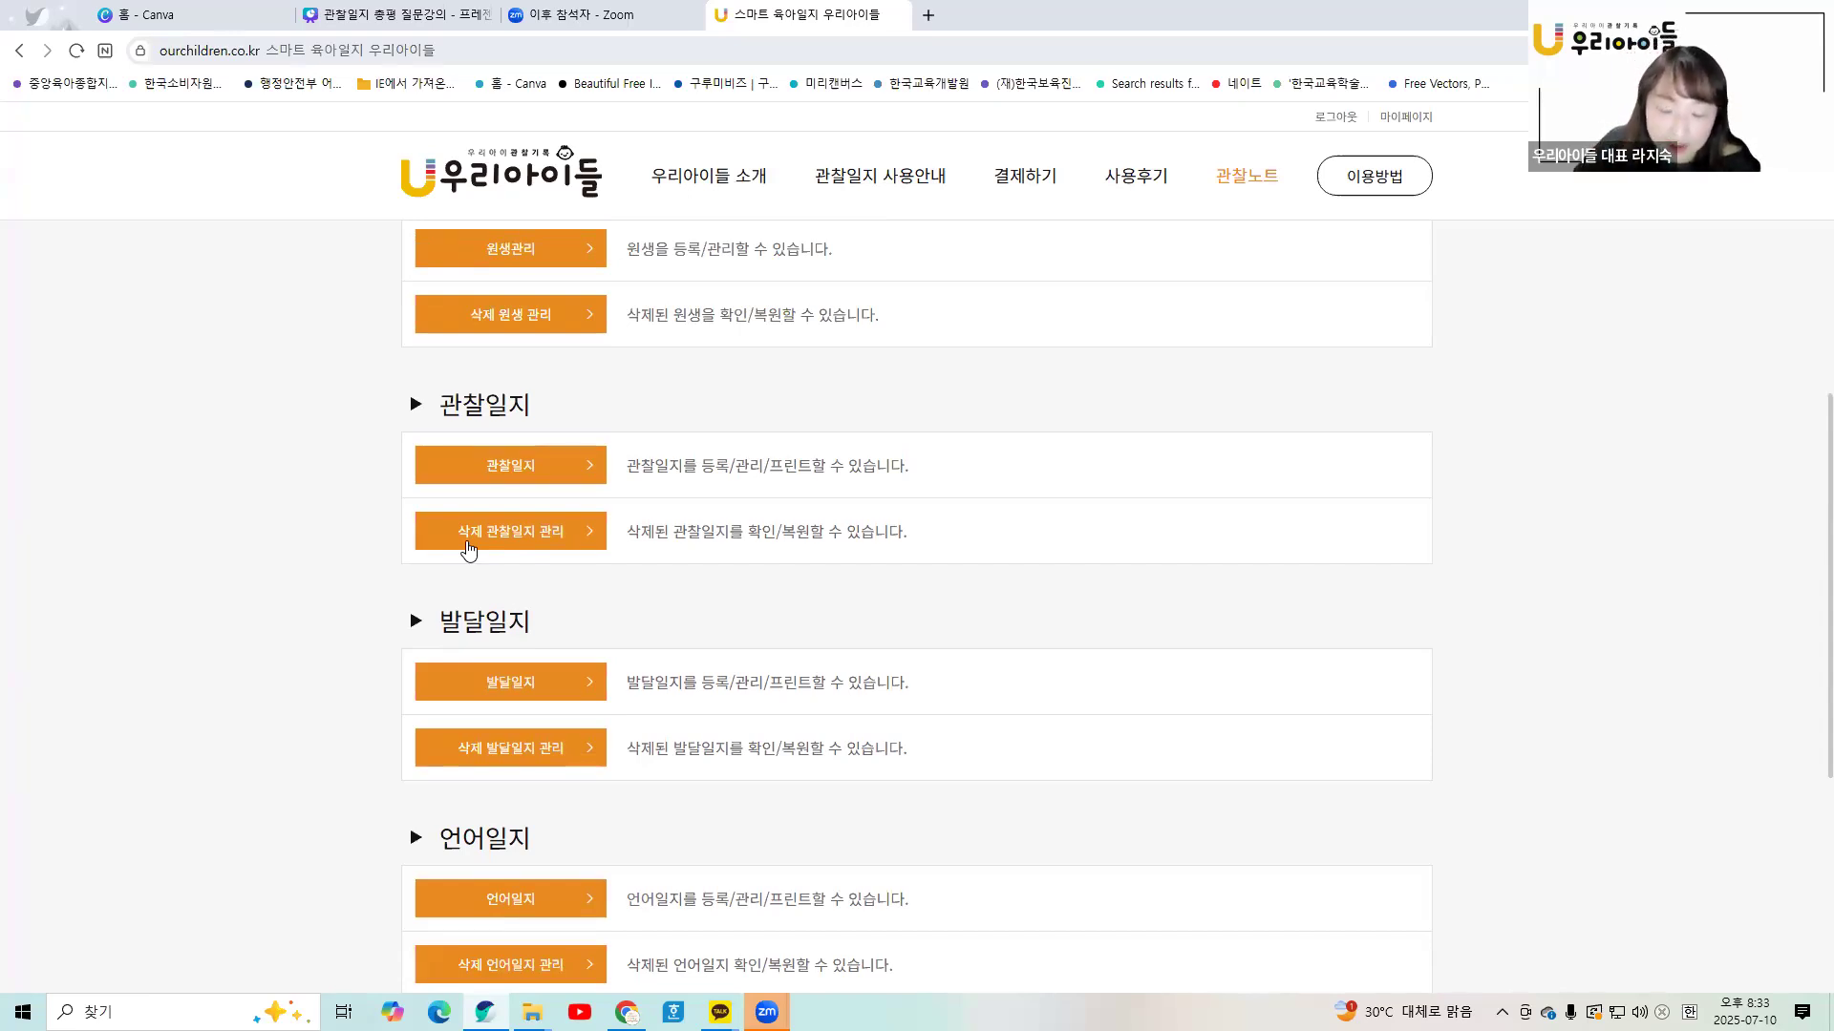
- Glance over the Canva parent handout slide, then open the 86-entry 관찰일지 list on 우리아이들
click(382, 14)
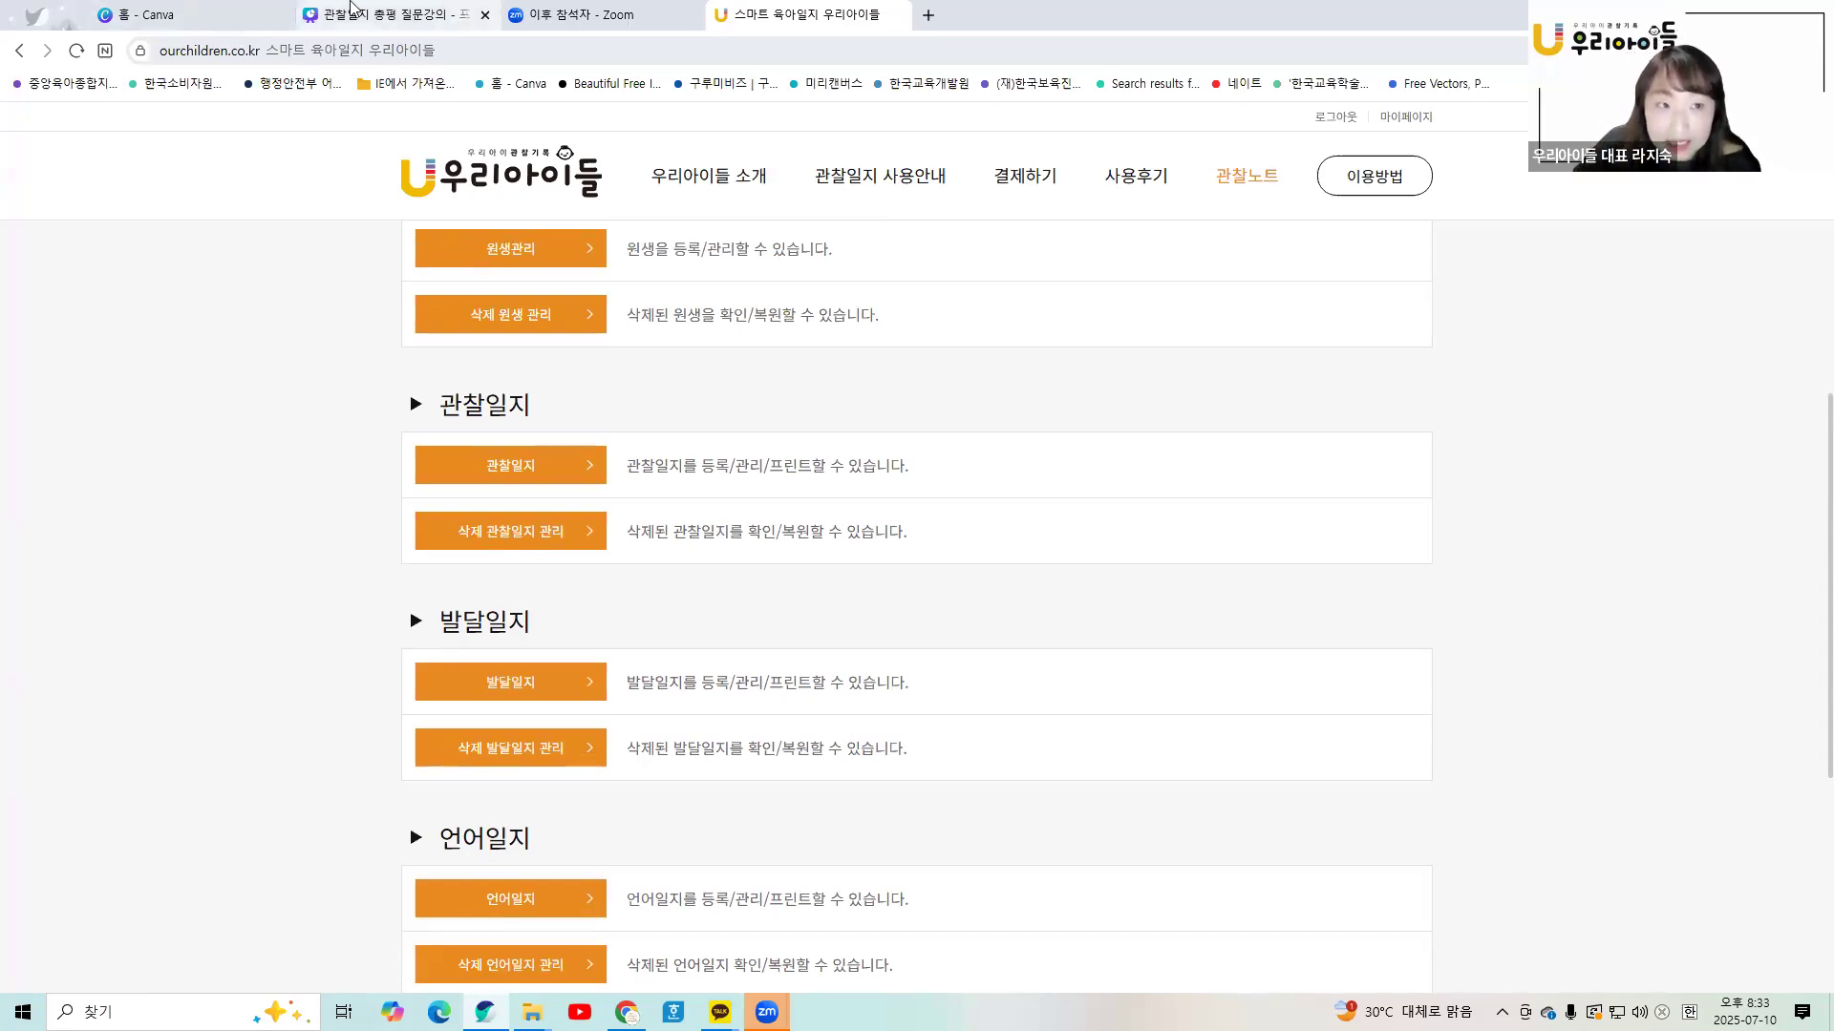
scroll(774, 176, up, 15)
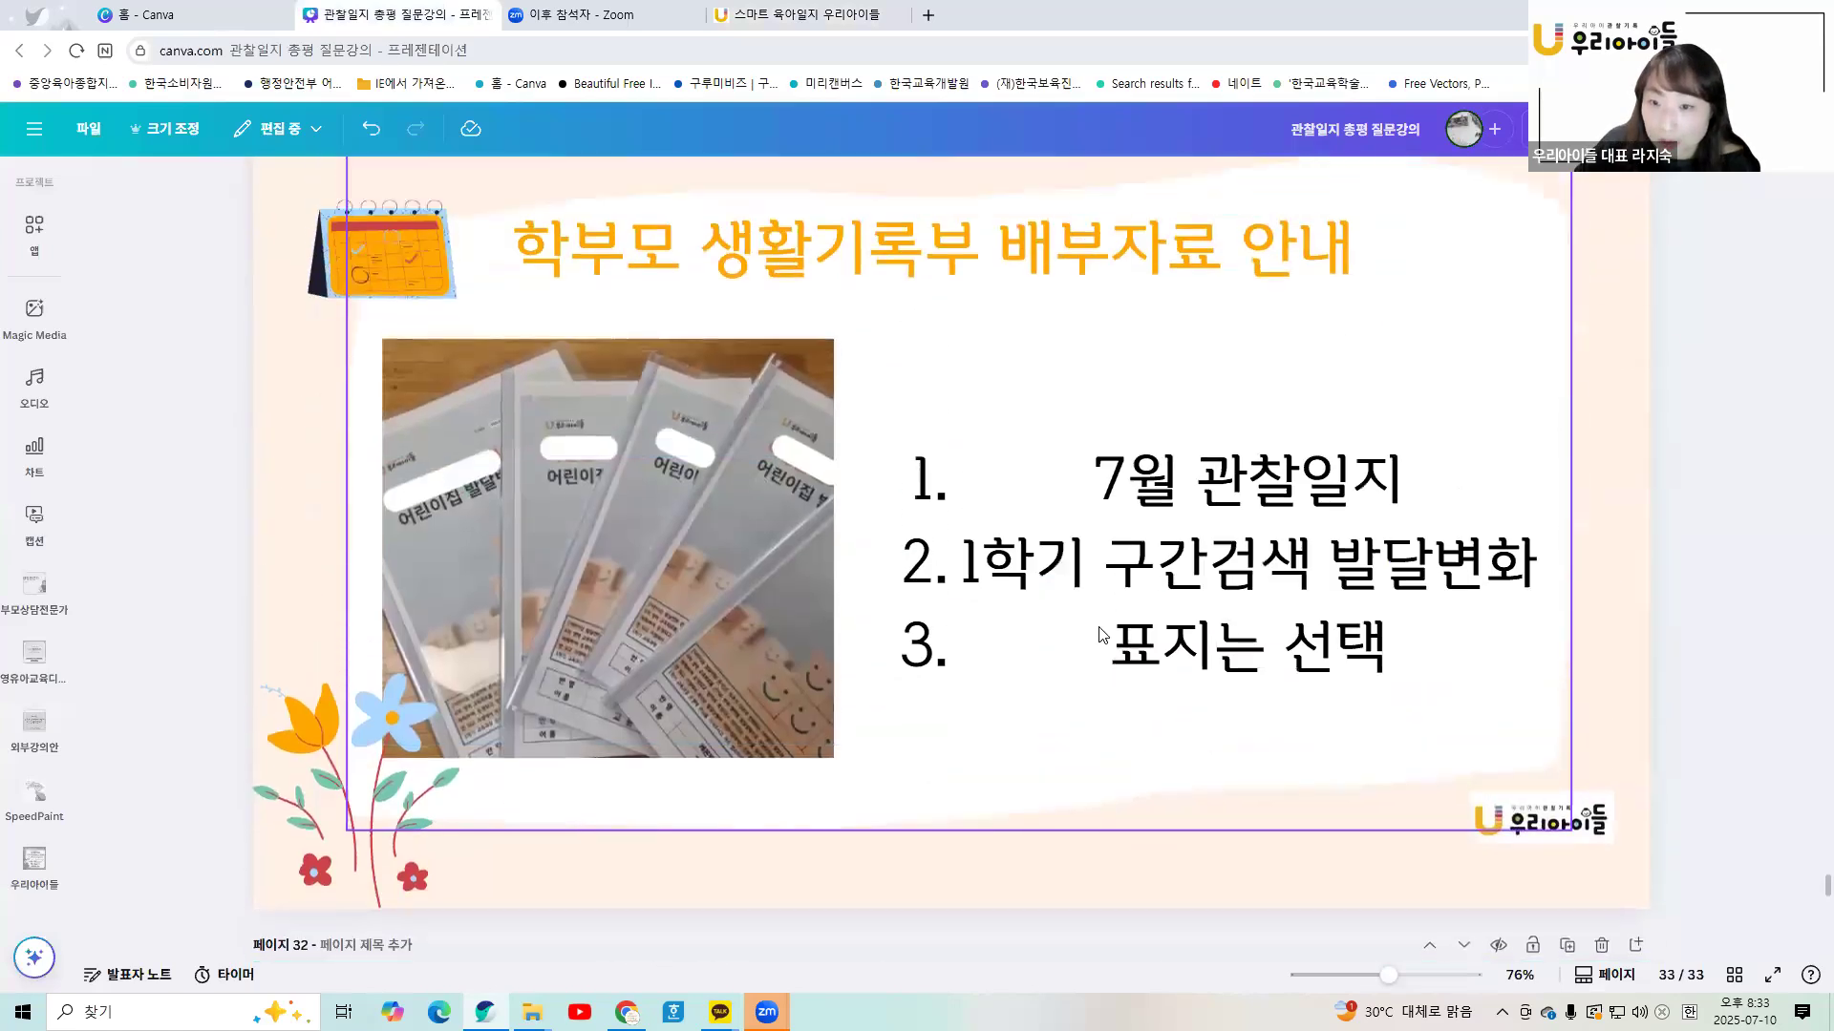
click(764, 16)
click(540, 475)
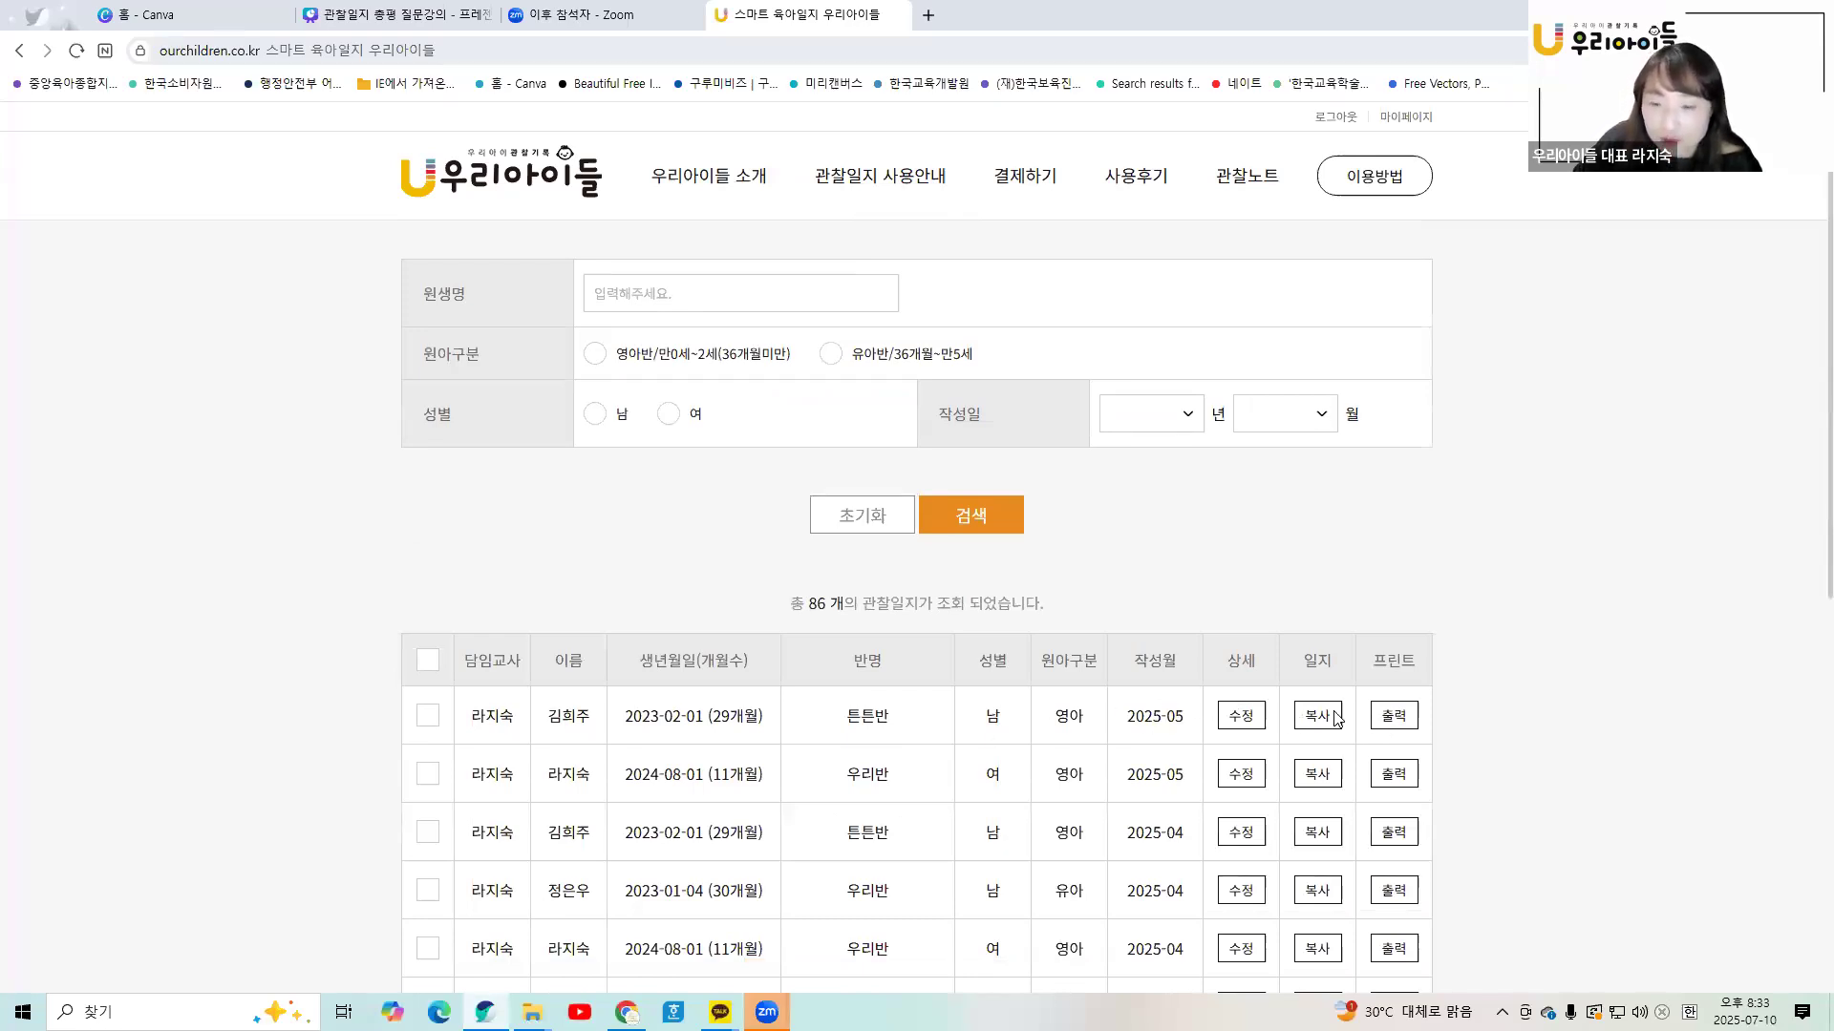
- Preview the first journal in the list using print design A
click(1393, 715)
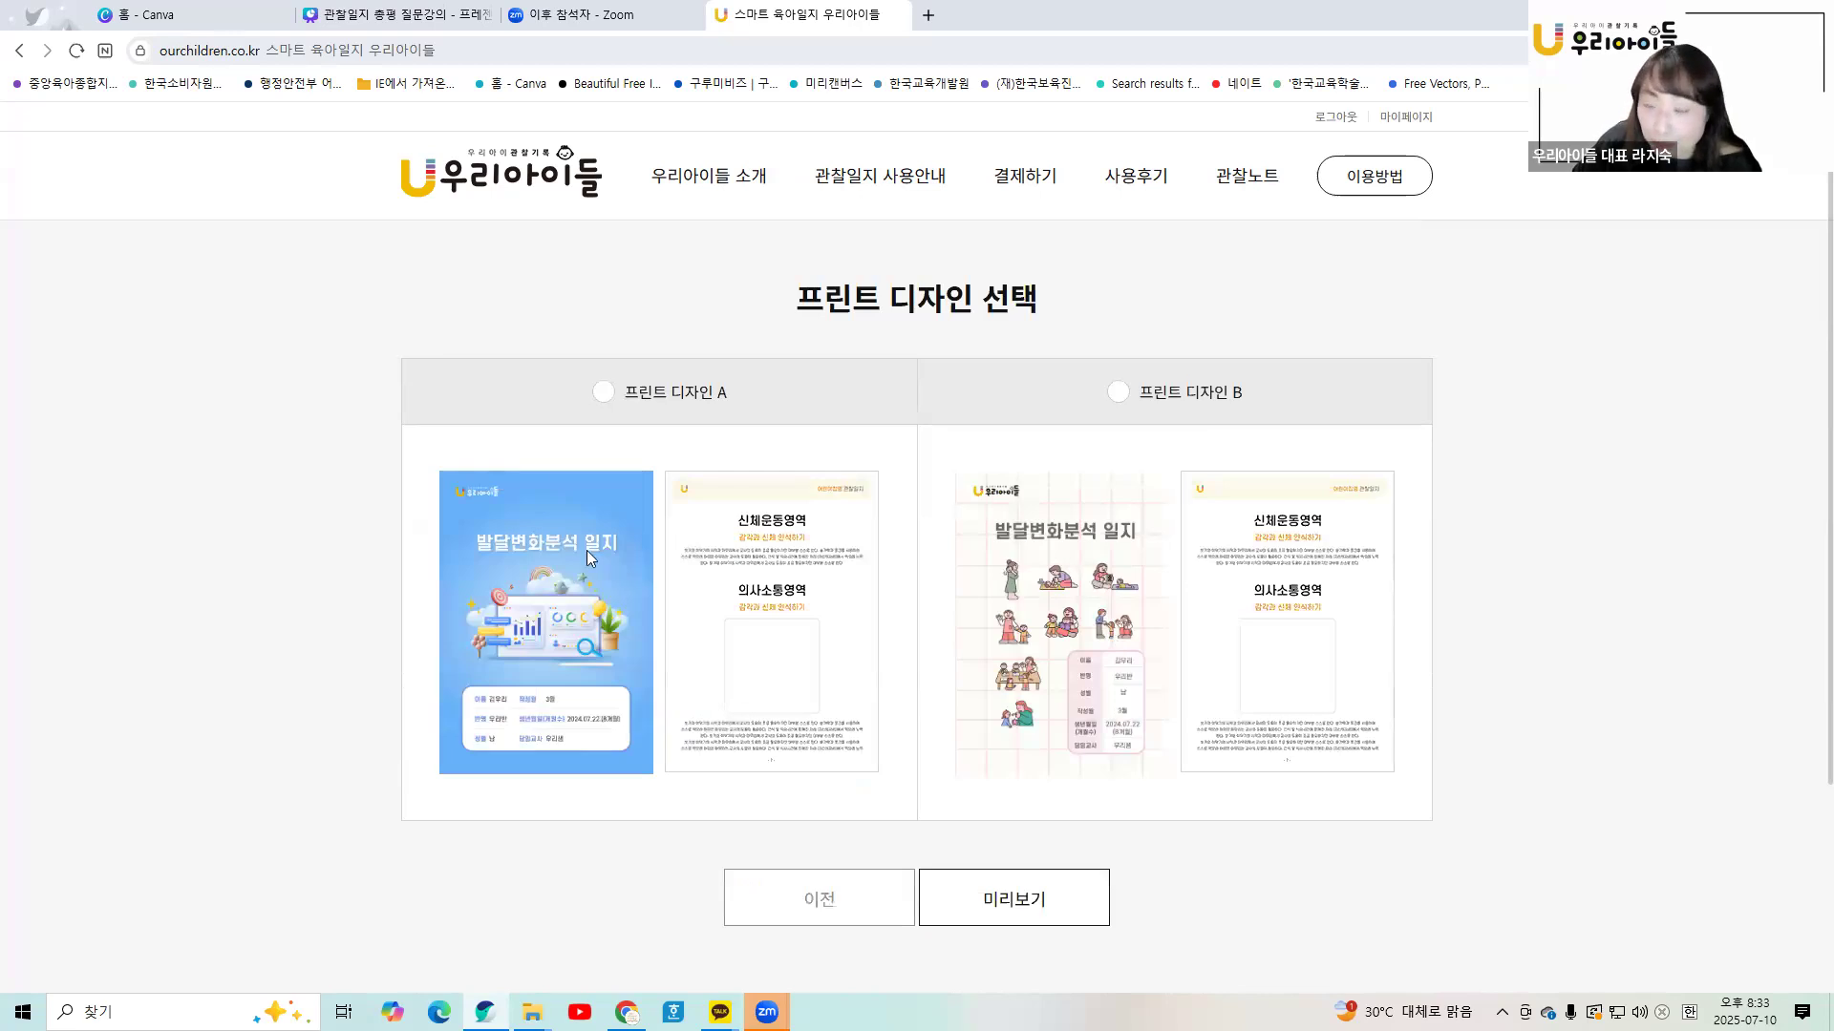
click(602, 393)
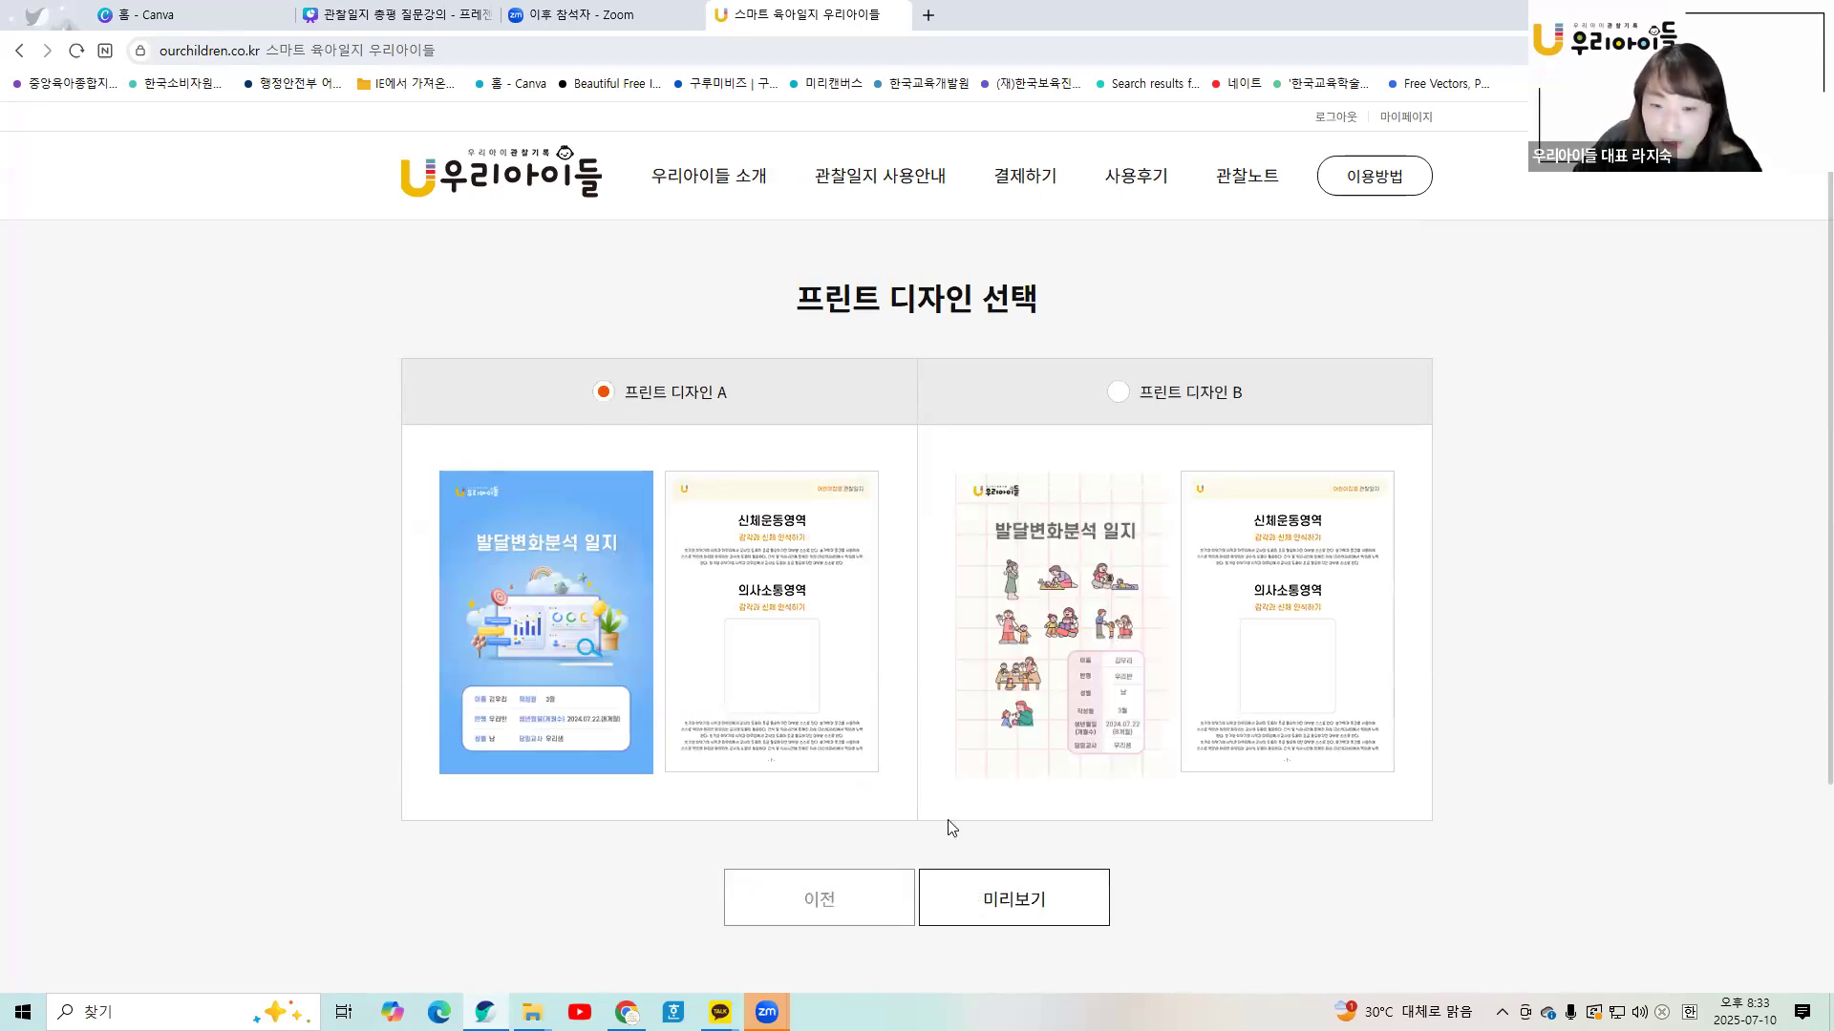
click(955, 896)
scroll(970, 607, down, 12)
scroll(970, 608, down, 15)
scroll(970, 609, up, 10)
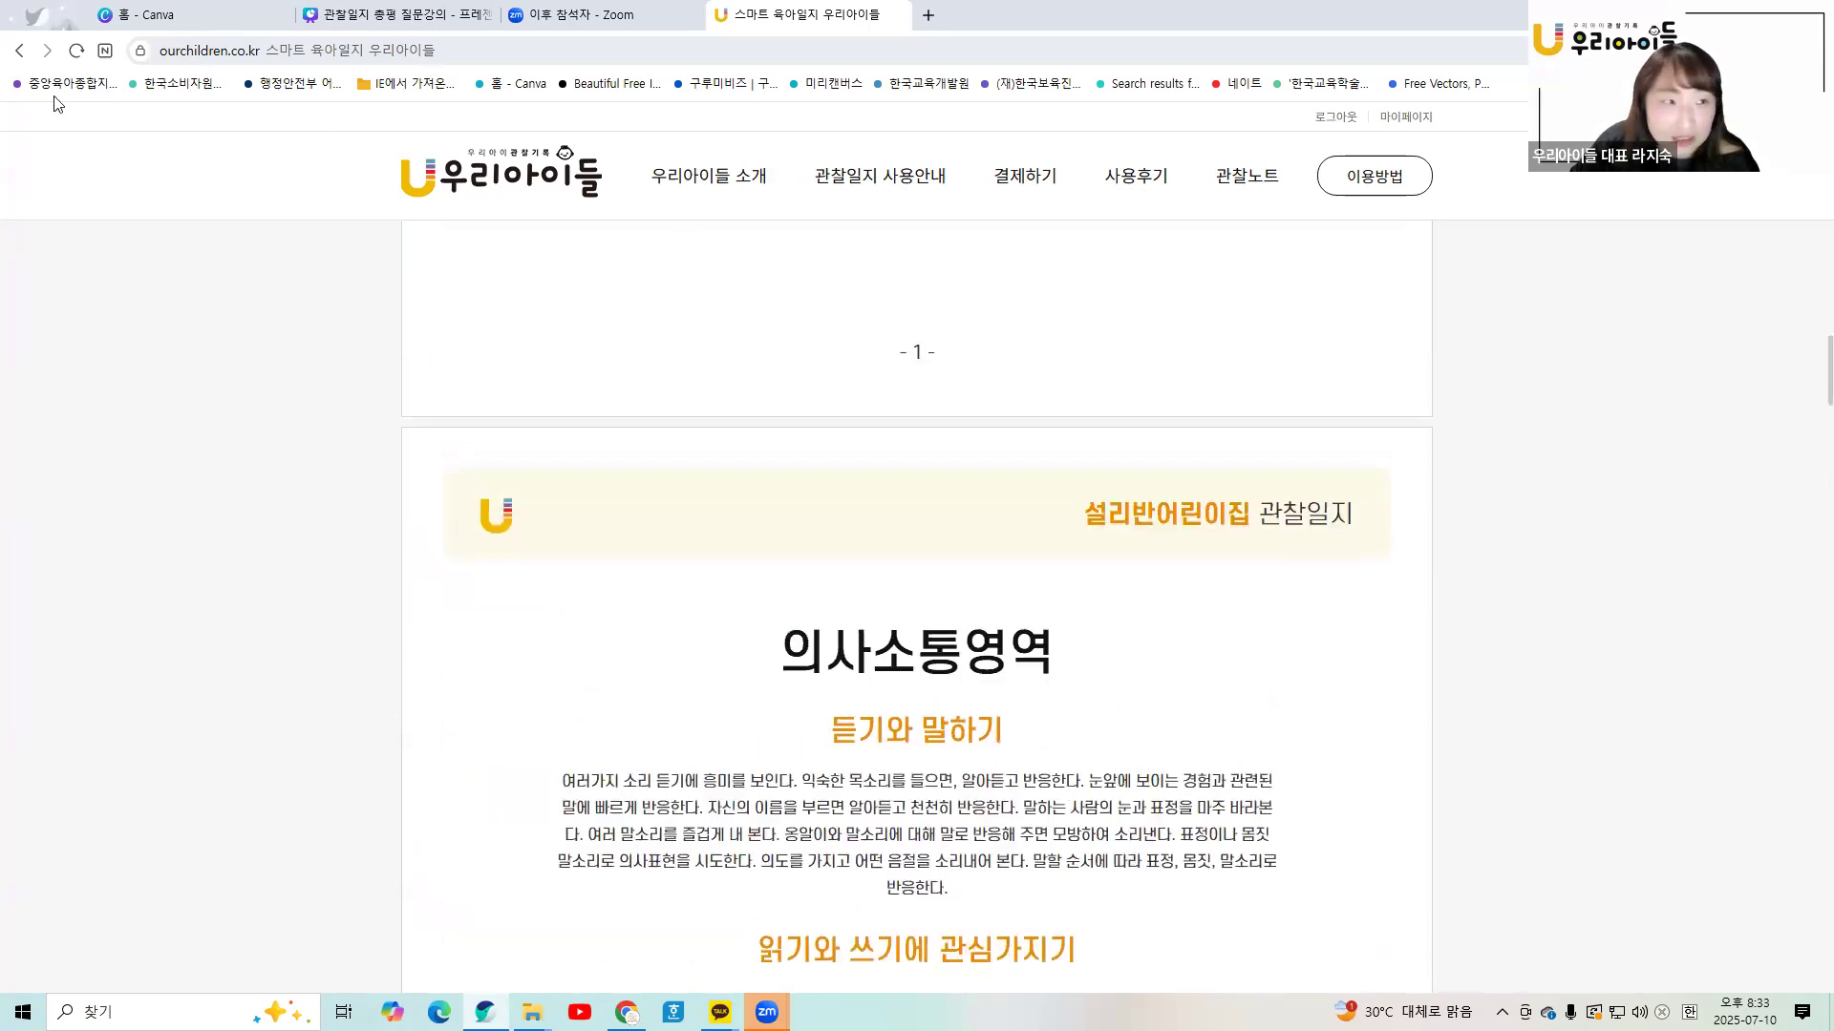
- Return to the journal list and enter the child's name in the 원생명 search field
click(20, 50)
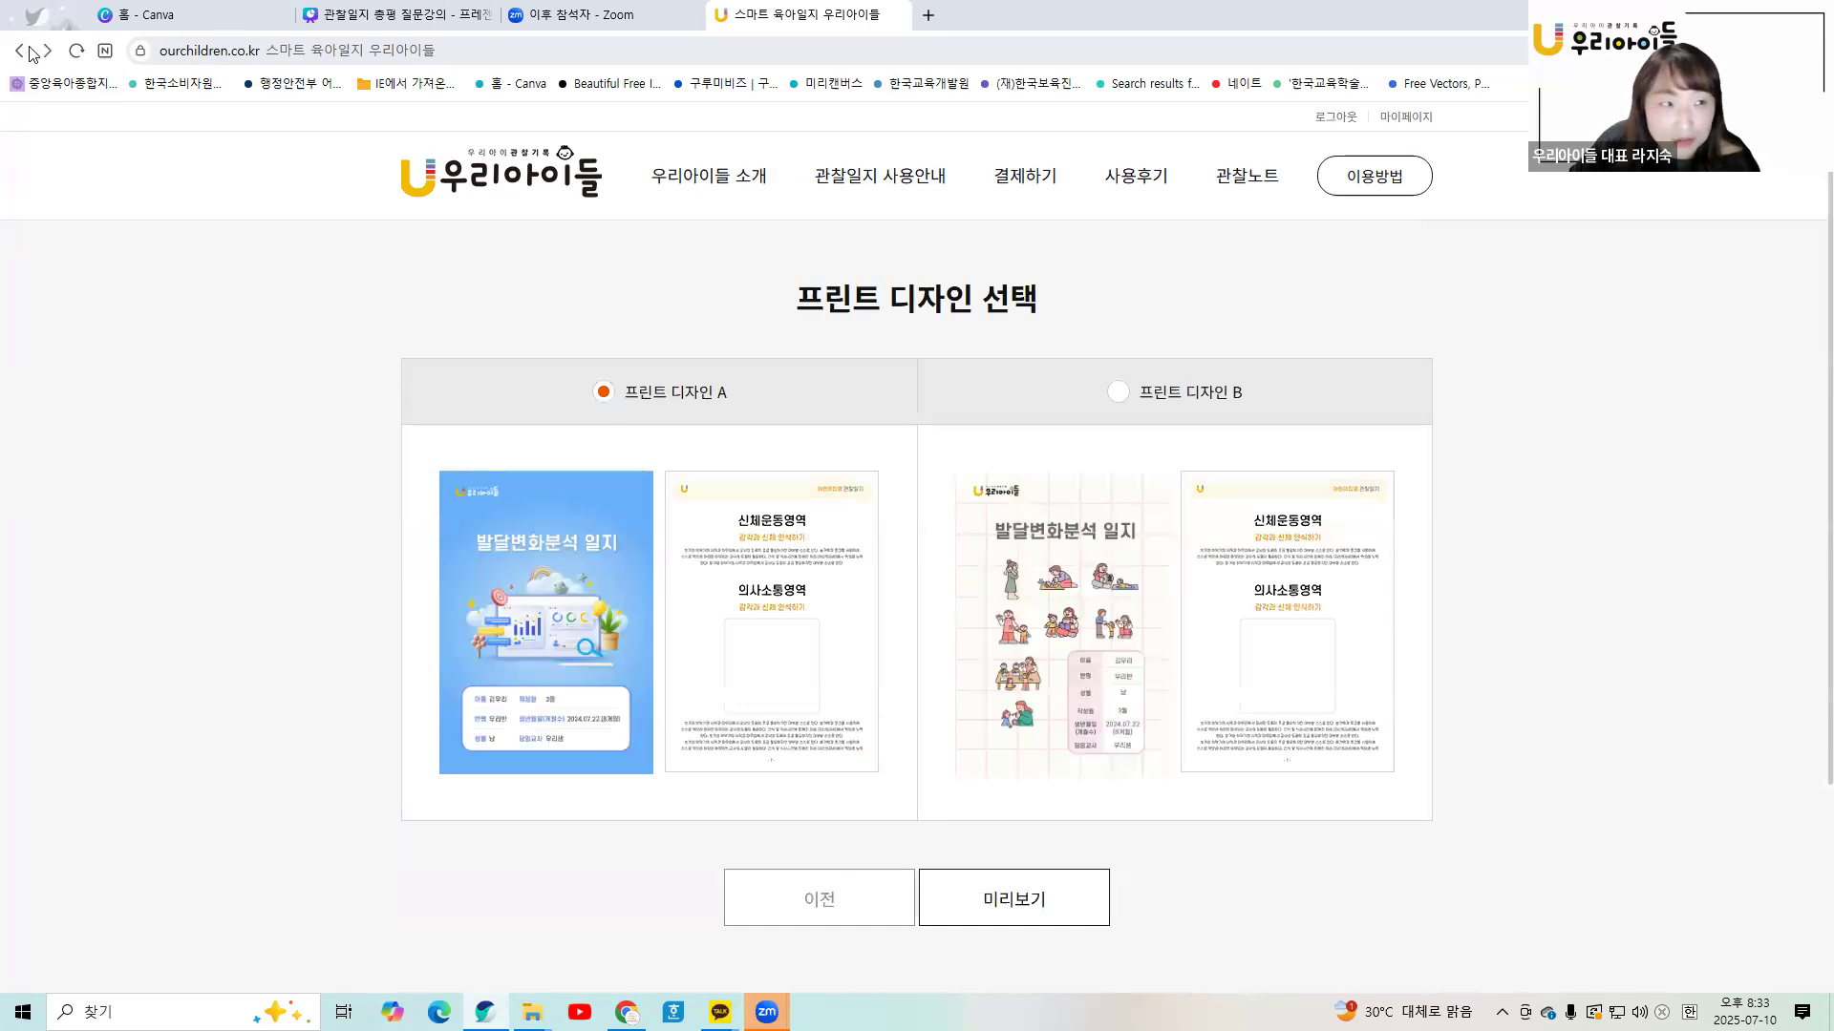
click(30, 48)
click(675, 305)
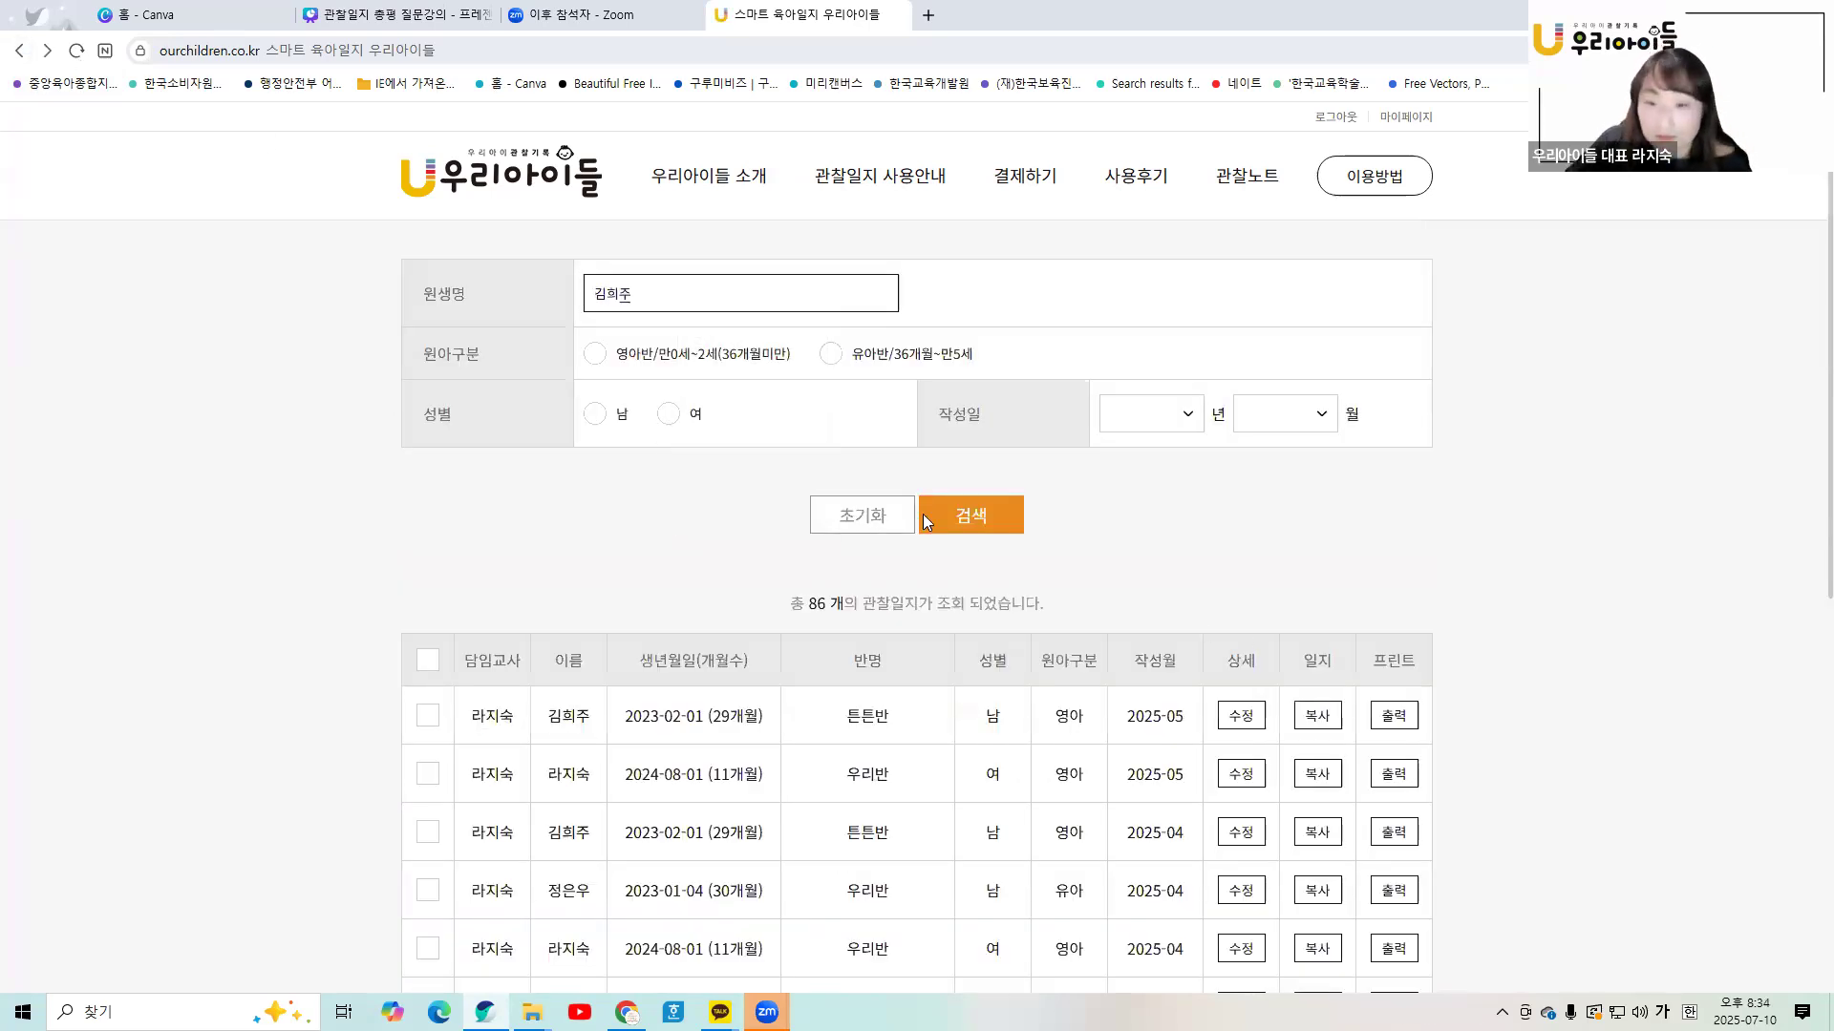
- Search the child's 12 journals and start printing the 2024-06 journal in design A
click(927, 516)
scroll(943, 612, down, 4)
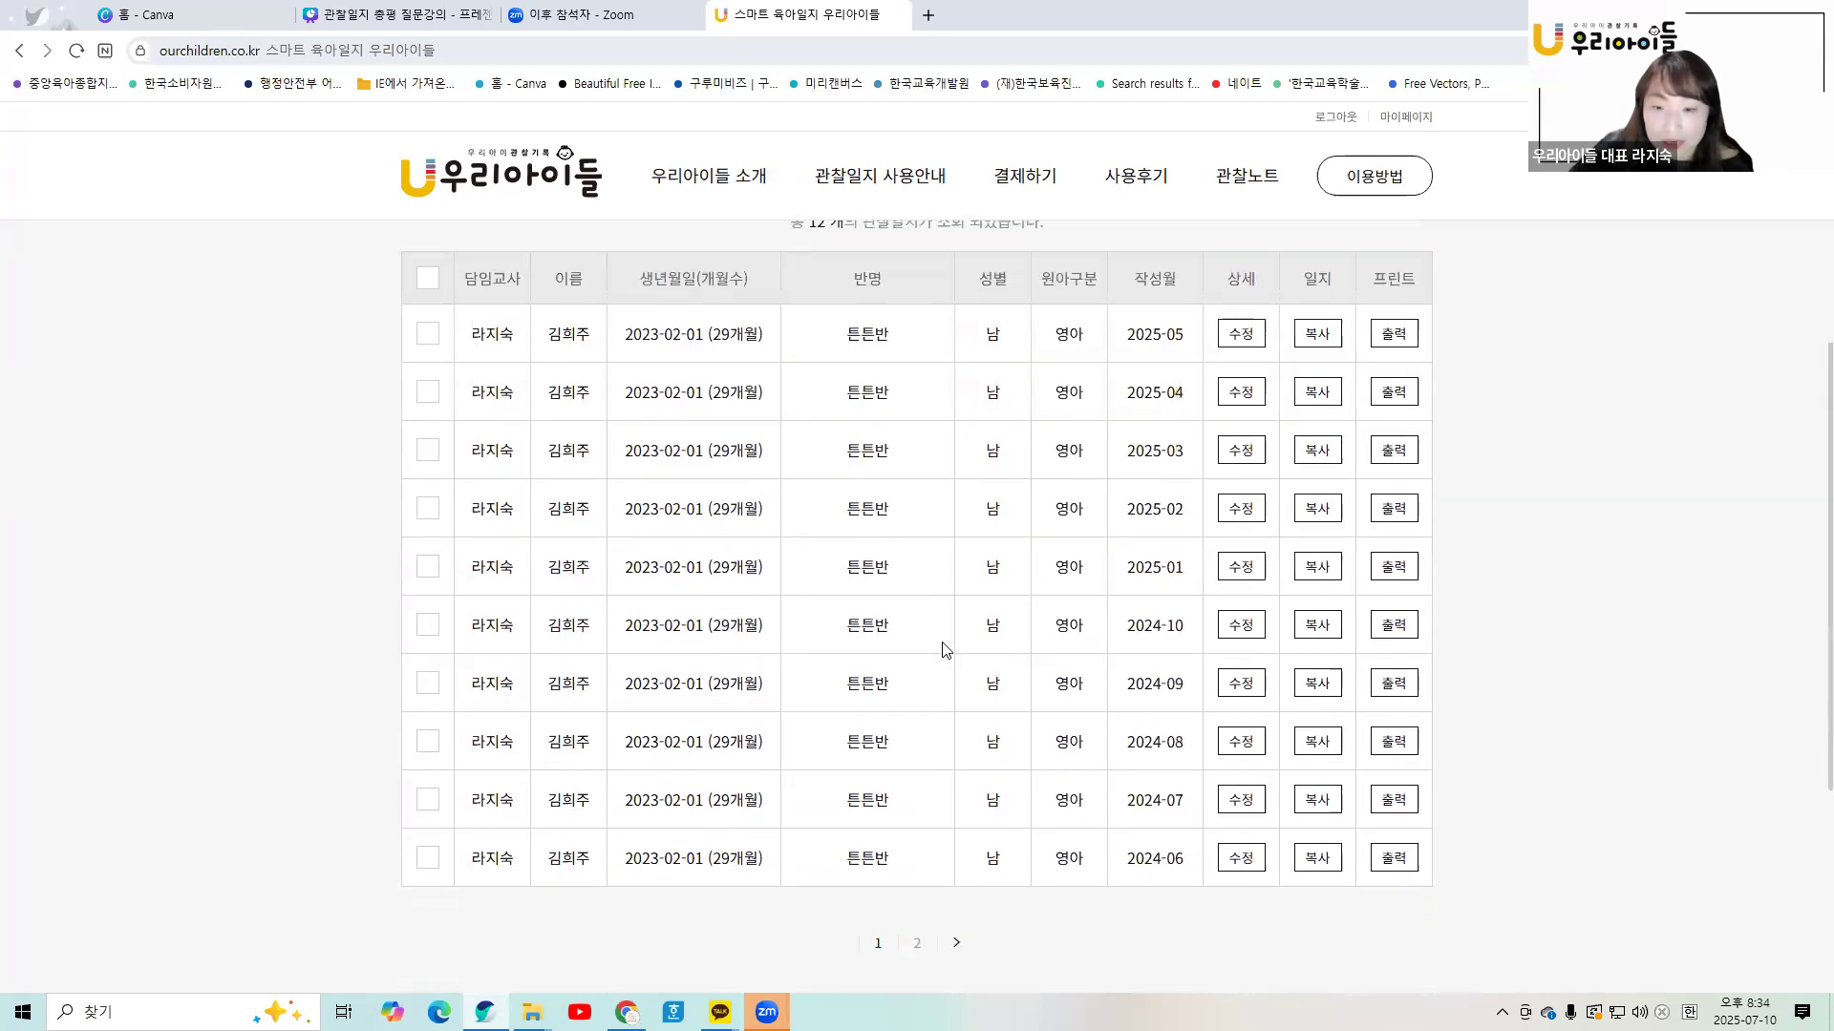
click(1240, 858)
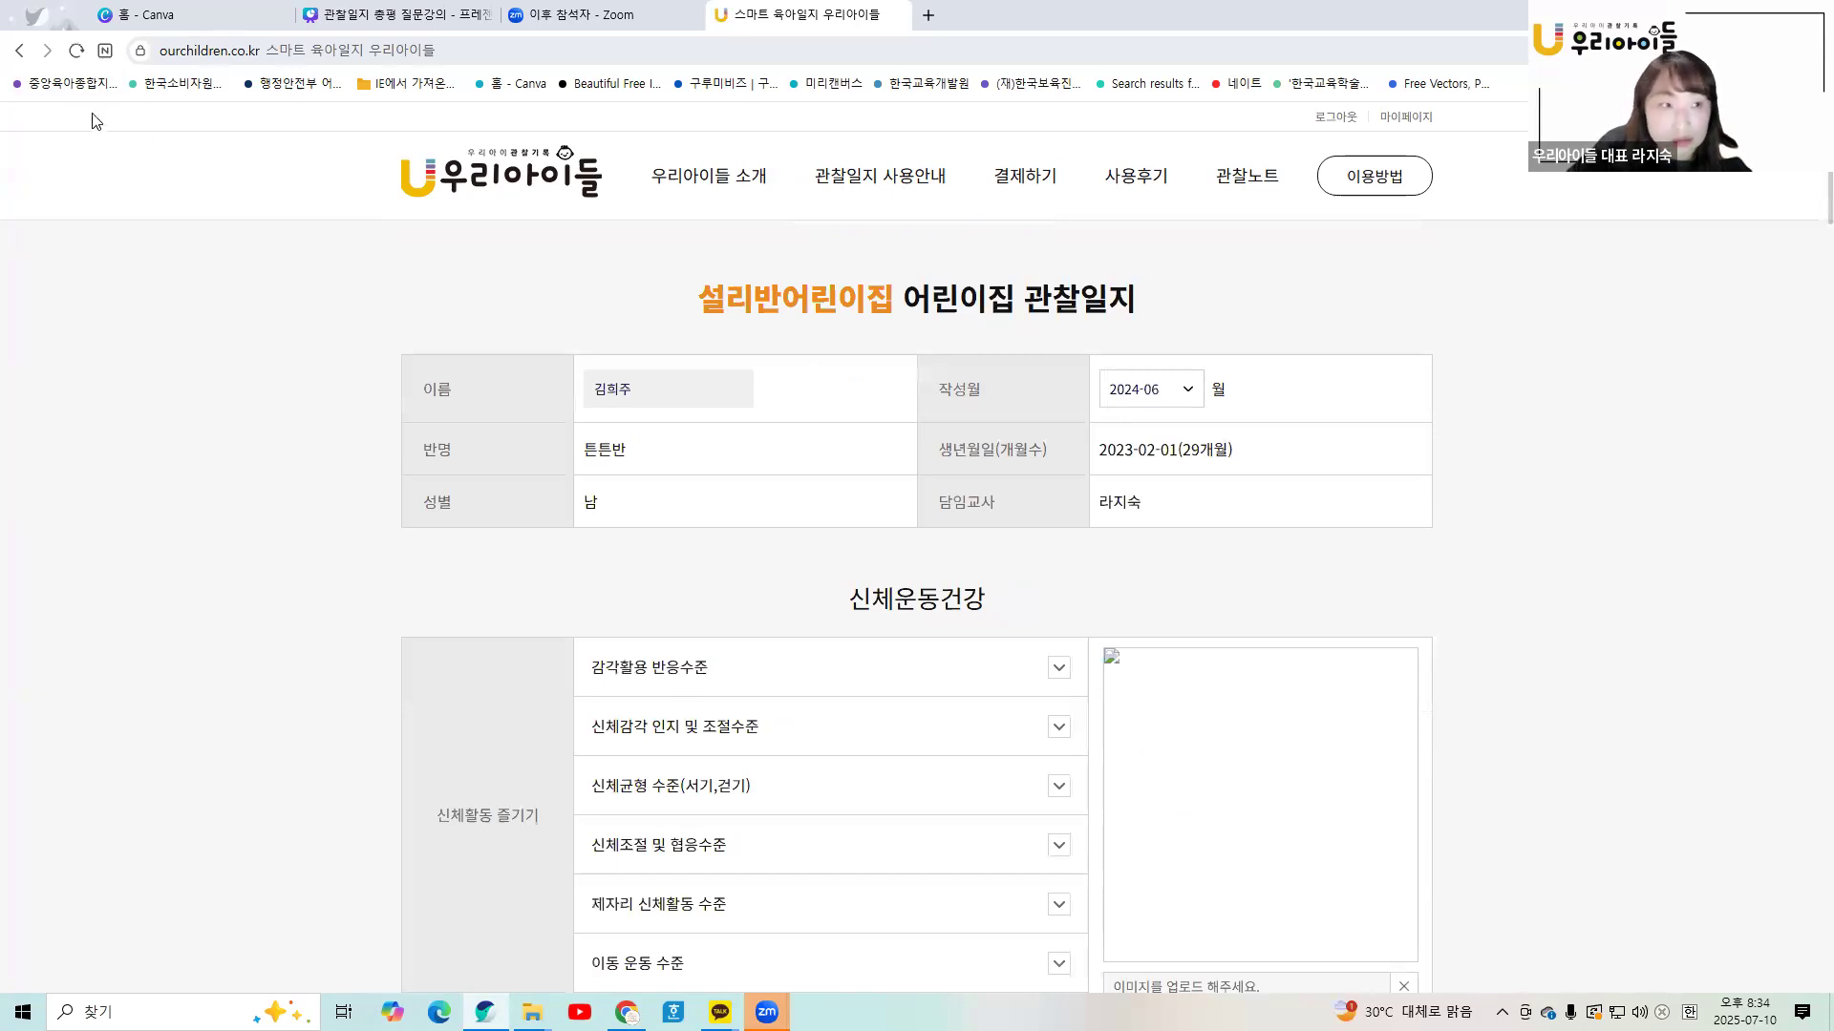
click(19, 50)
scroll(1346, 789, down, 1)
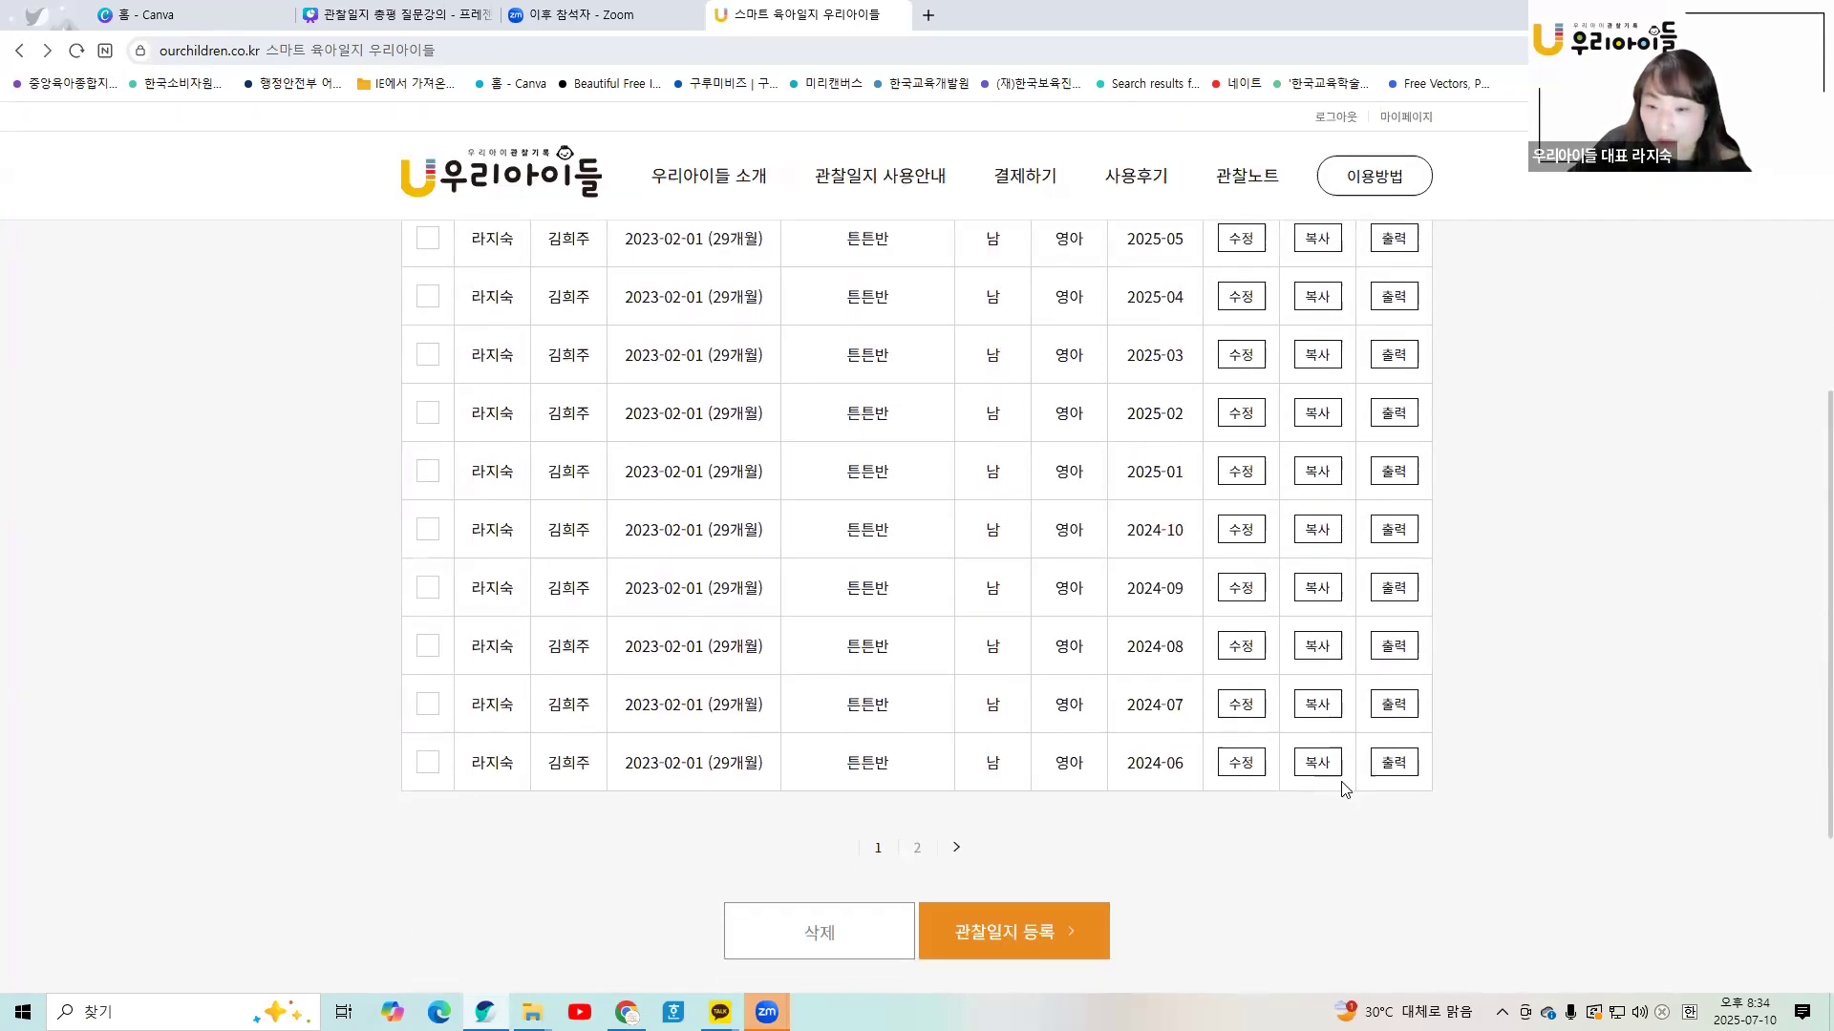
click(1394, 762)
click(616, 399)
- Preview the June 2024 journal and scroll through its sections
click(1072, 896)
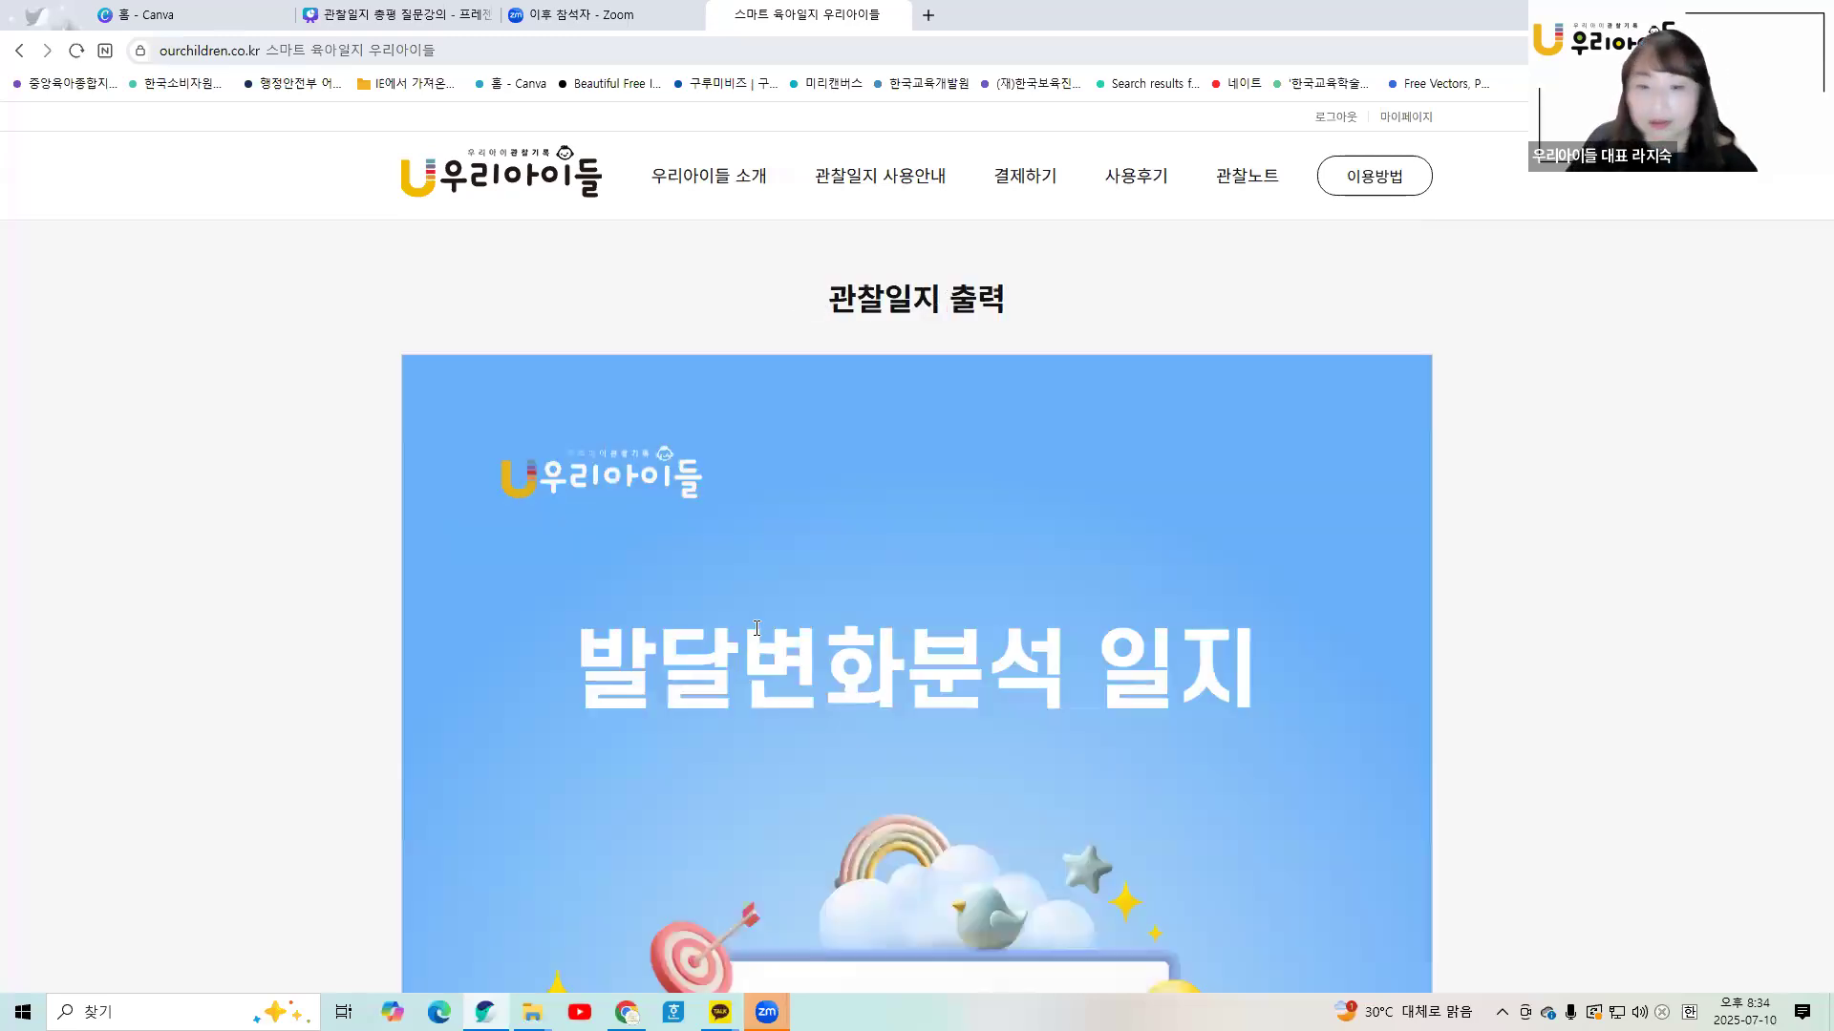
scroll(756, 628, down, 15)
scroll(803, 657, up, 2)
scroll(902, 520, down, 7)
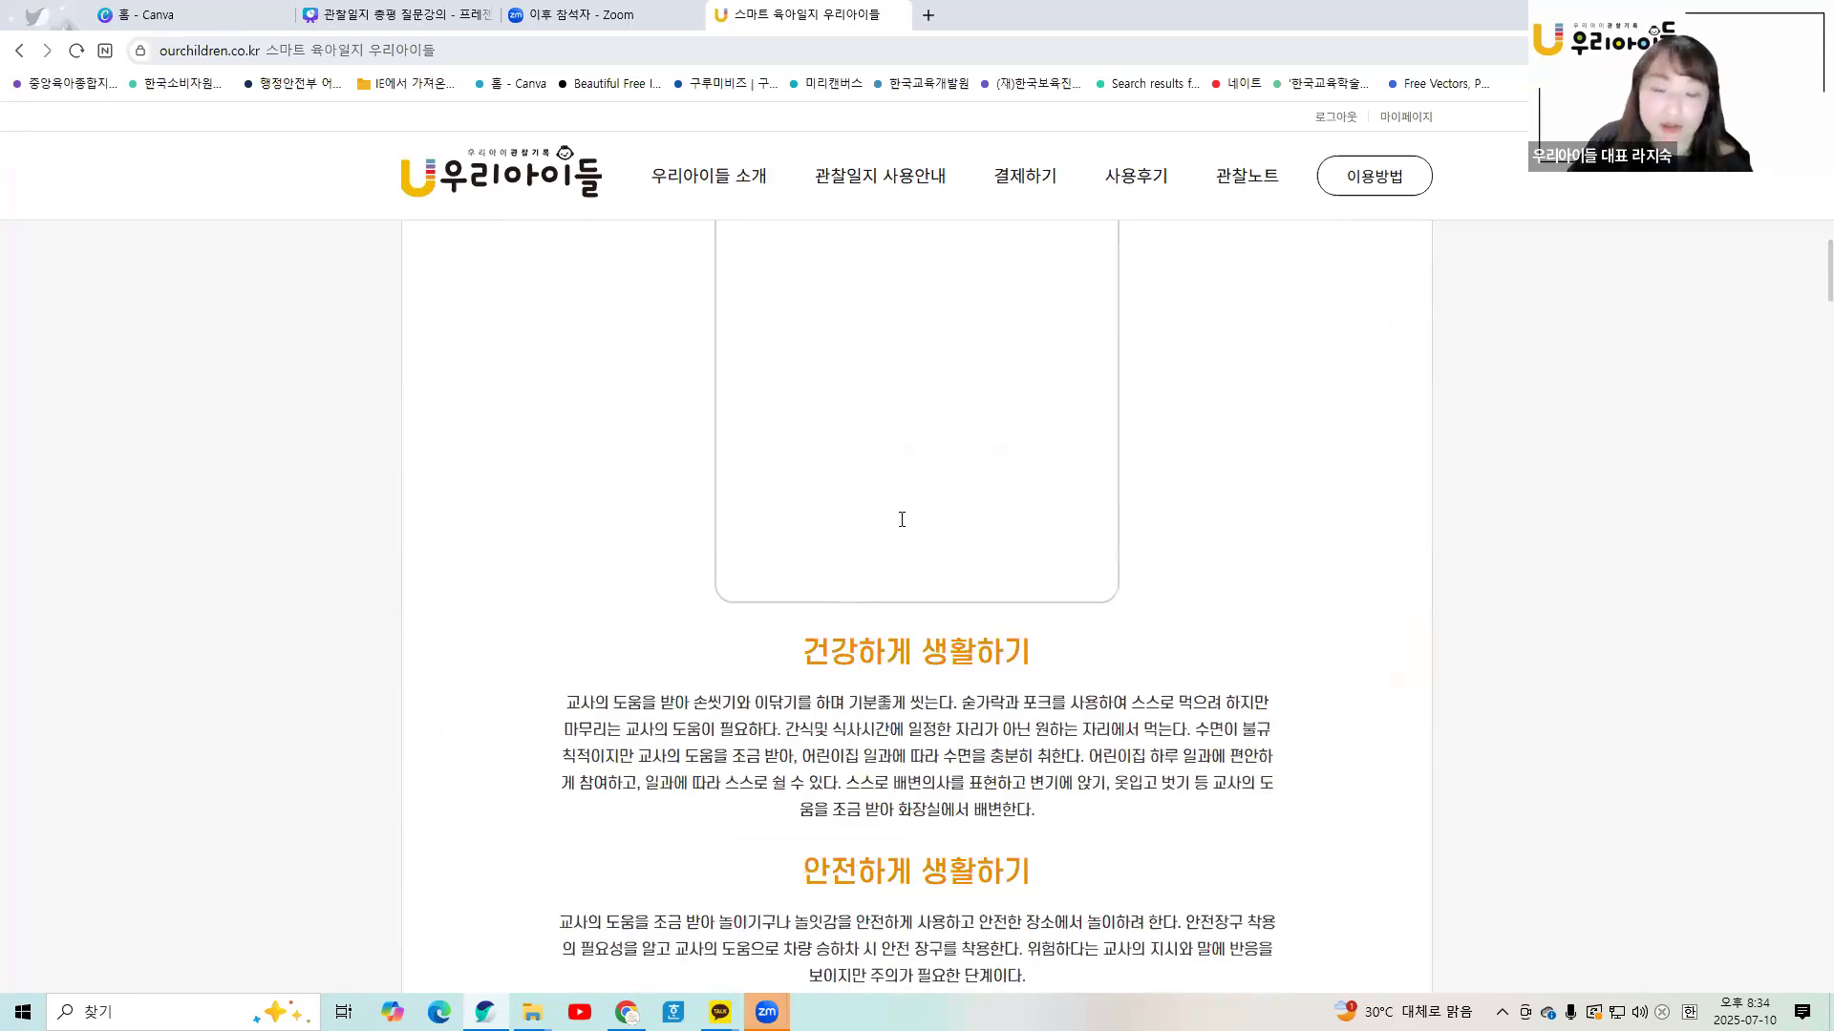
scroll(902, 519, down, 3)
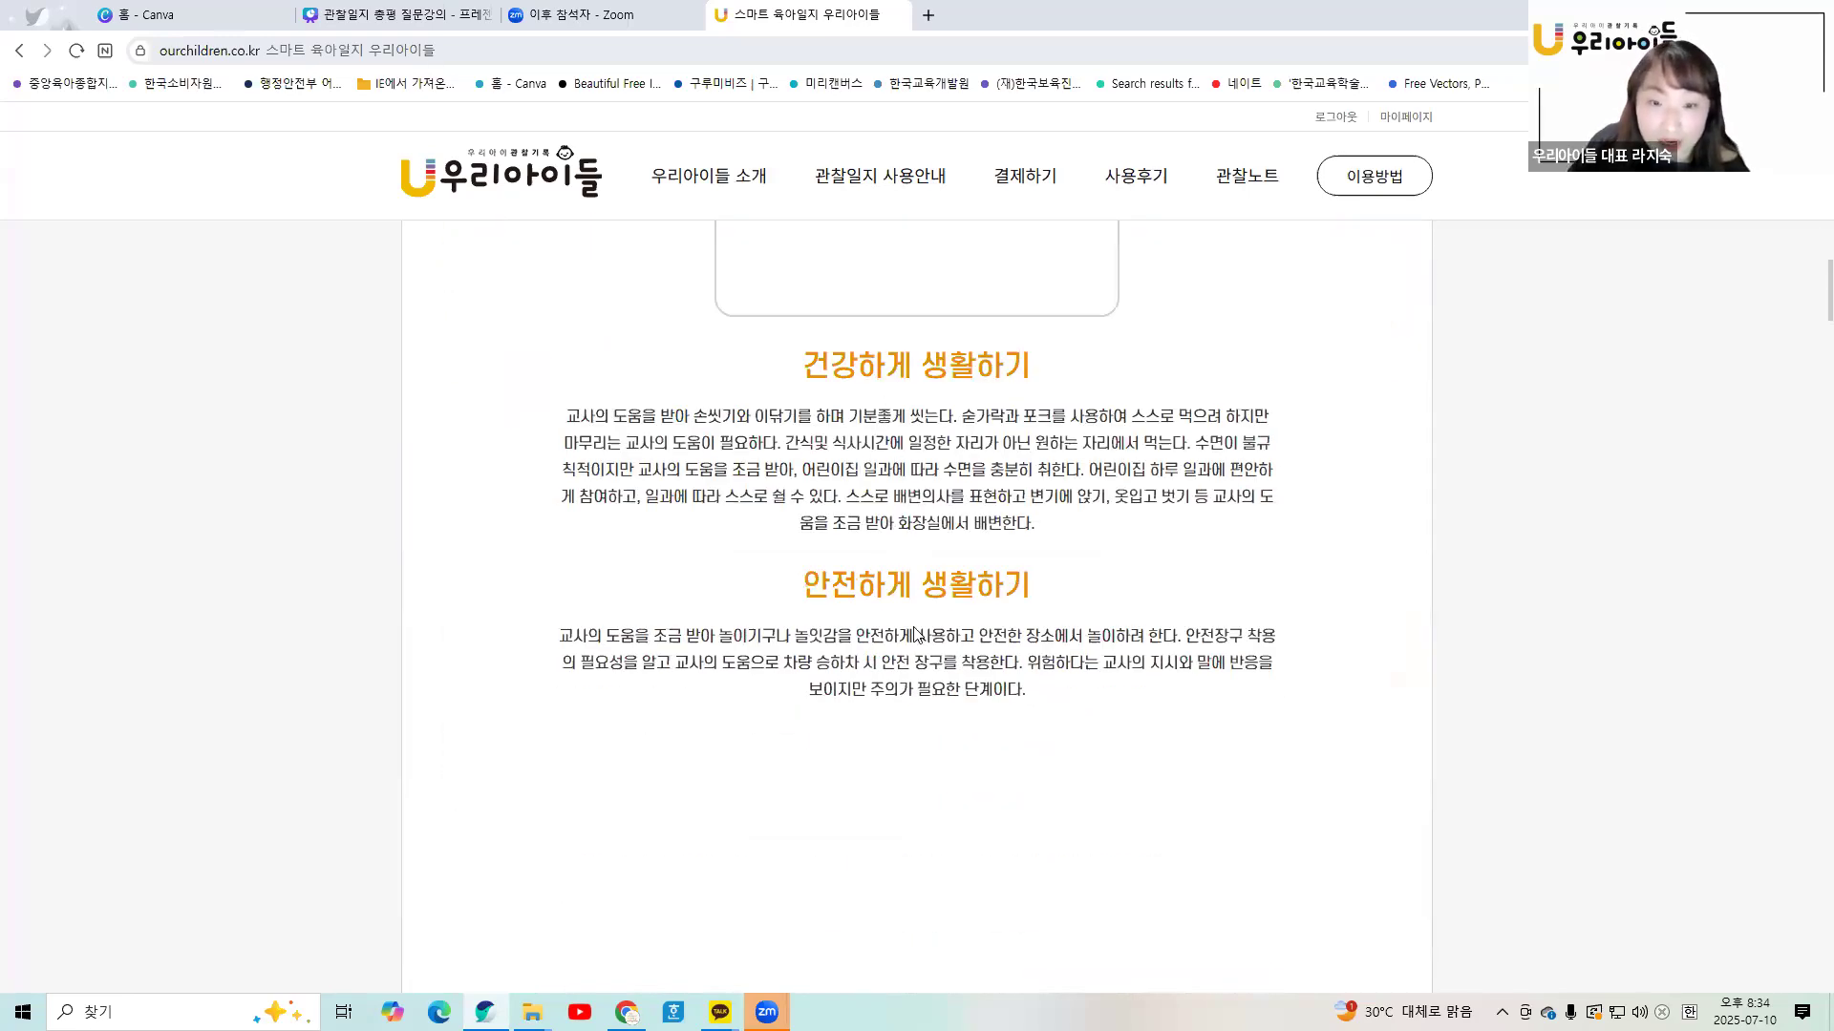
scroll(917, 634, down, 13)
scroll(917, 661, down, 15)
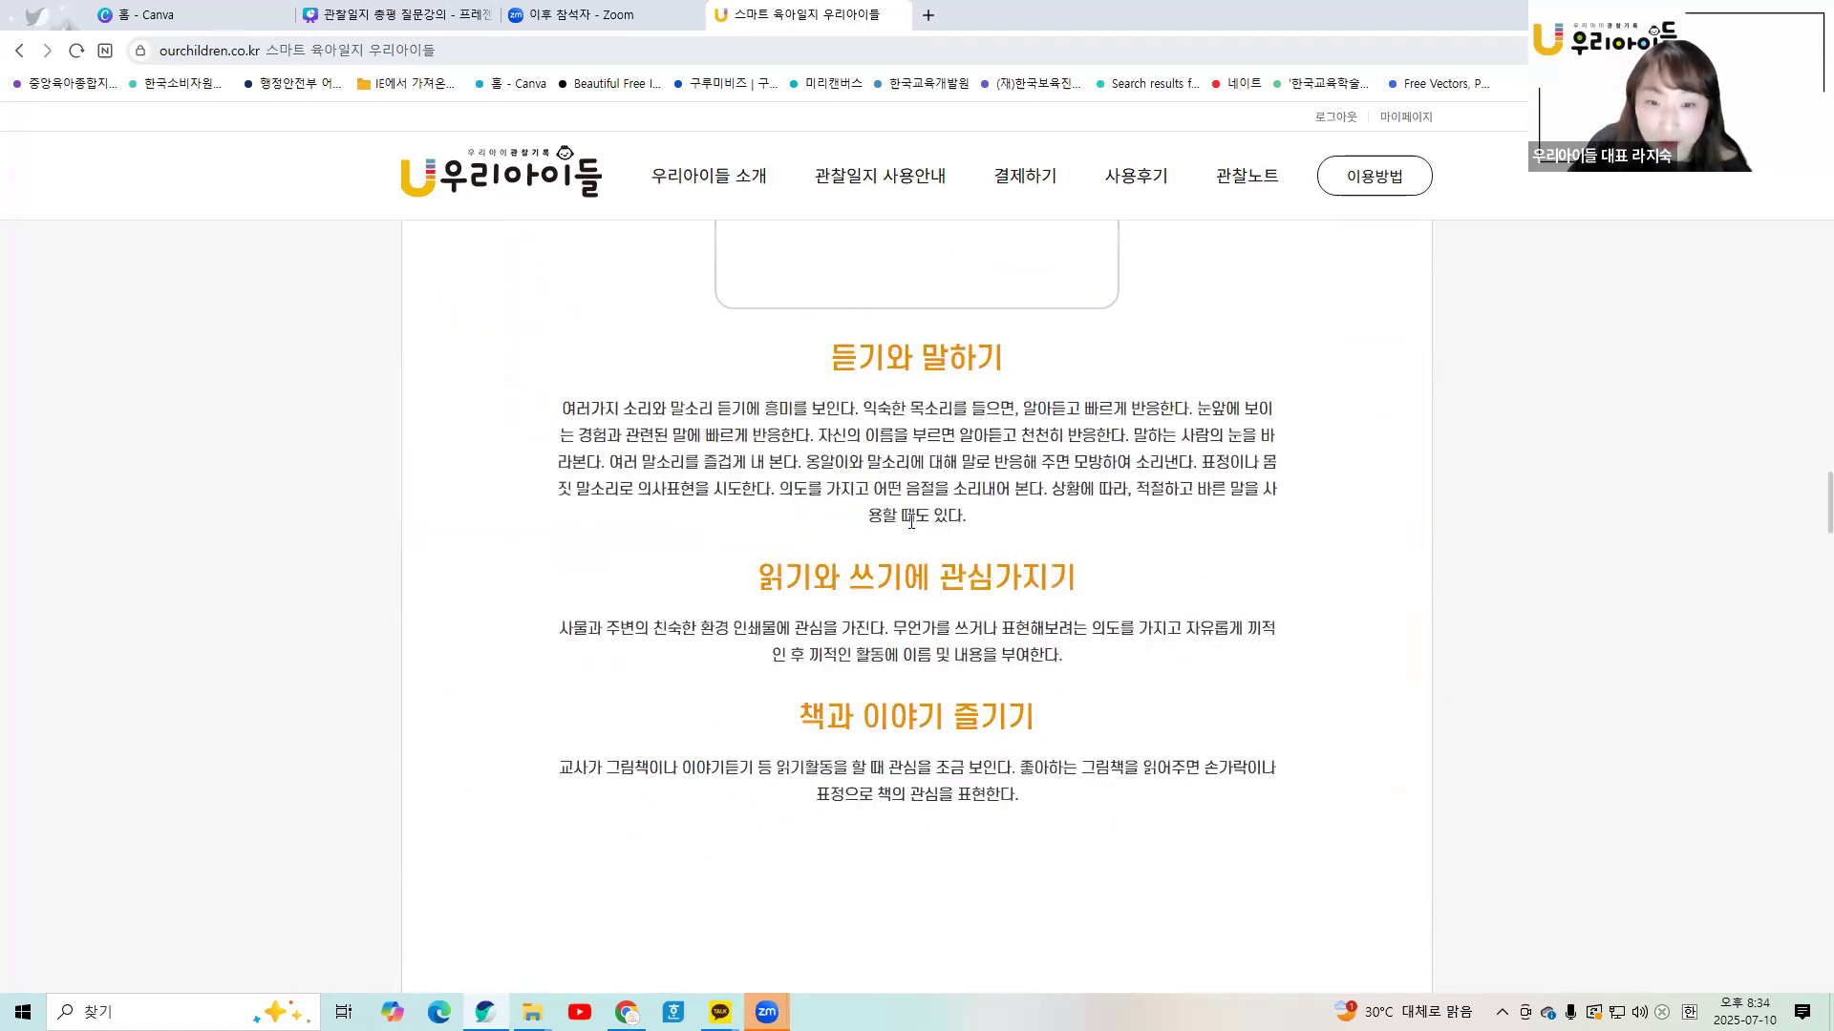
scroll(910, 520, up, 1)
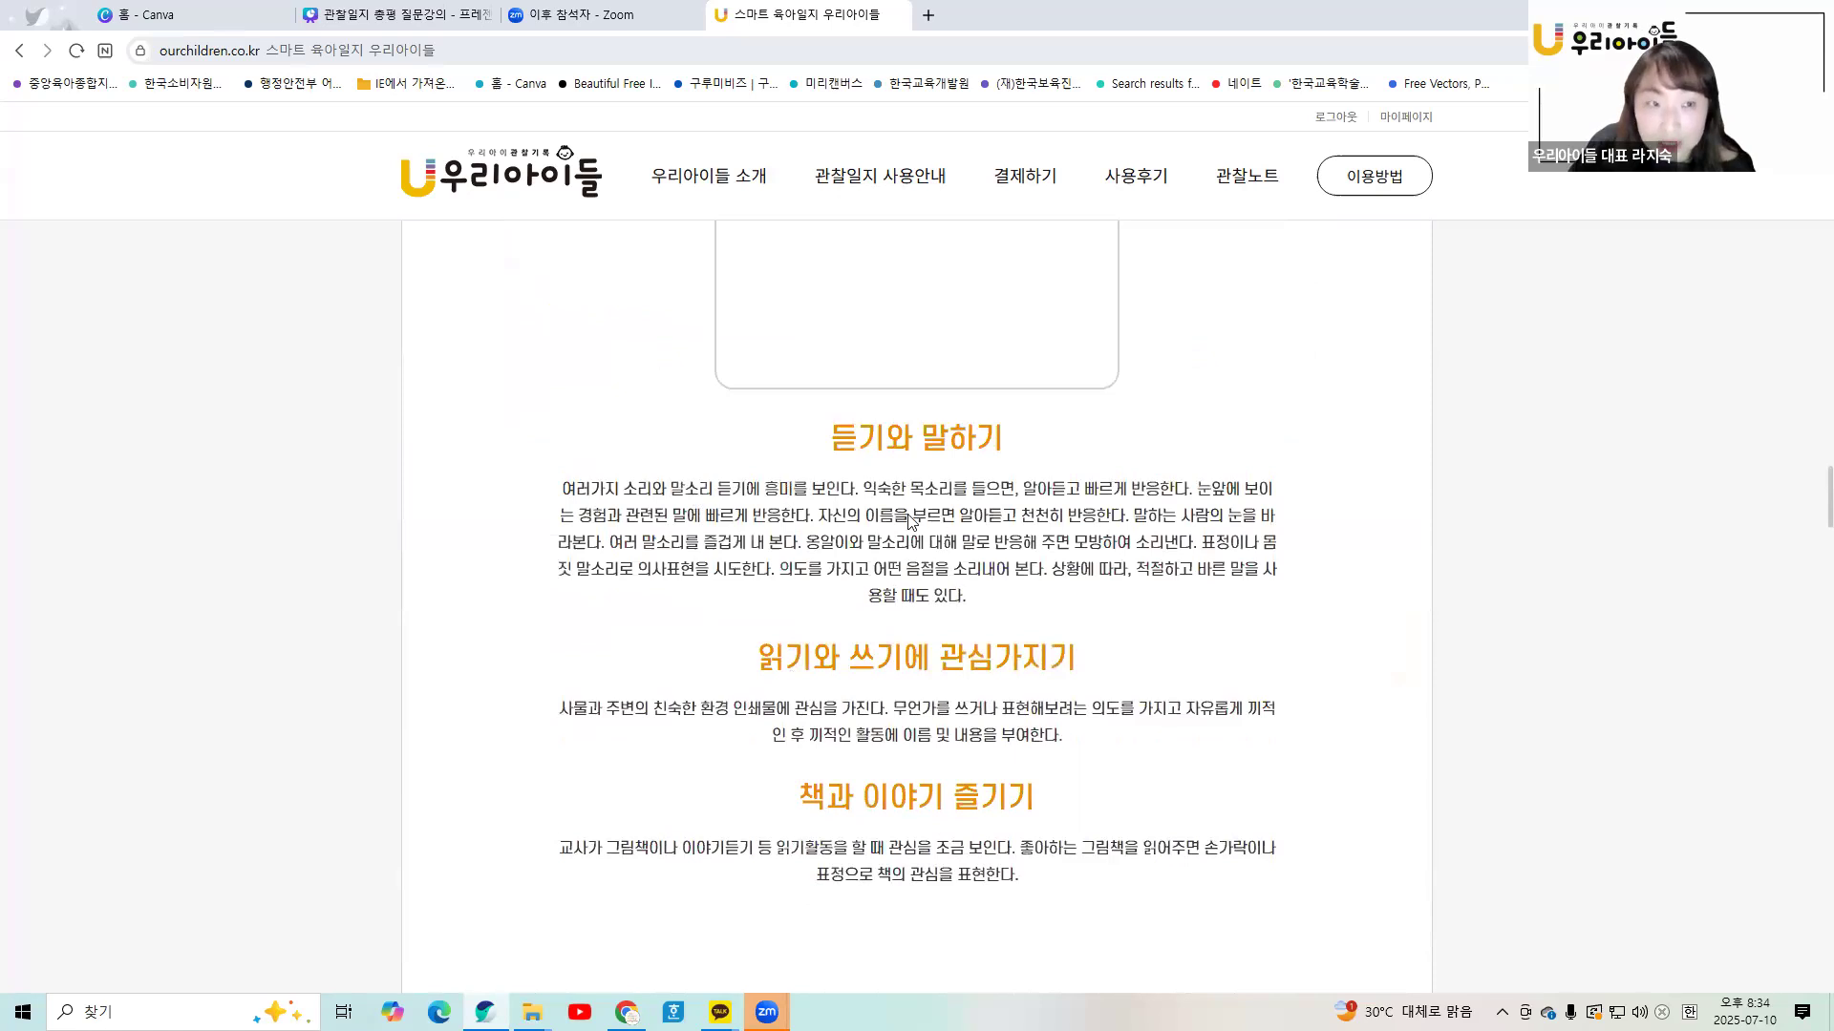
- Select passages from the 듣기와 말하기, 읽기와 쓰기에 관심가지기 and later paragraphs while reading
triple_click(697, 497)
drag(565, 707, 1007, 800)
scroll(1112, 764, down, 1)
click(1116, 723)
scroll(1114, 726, up, 3)
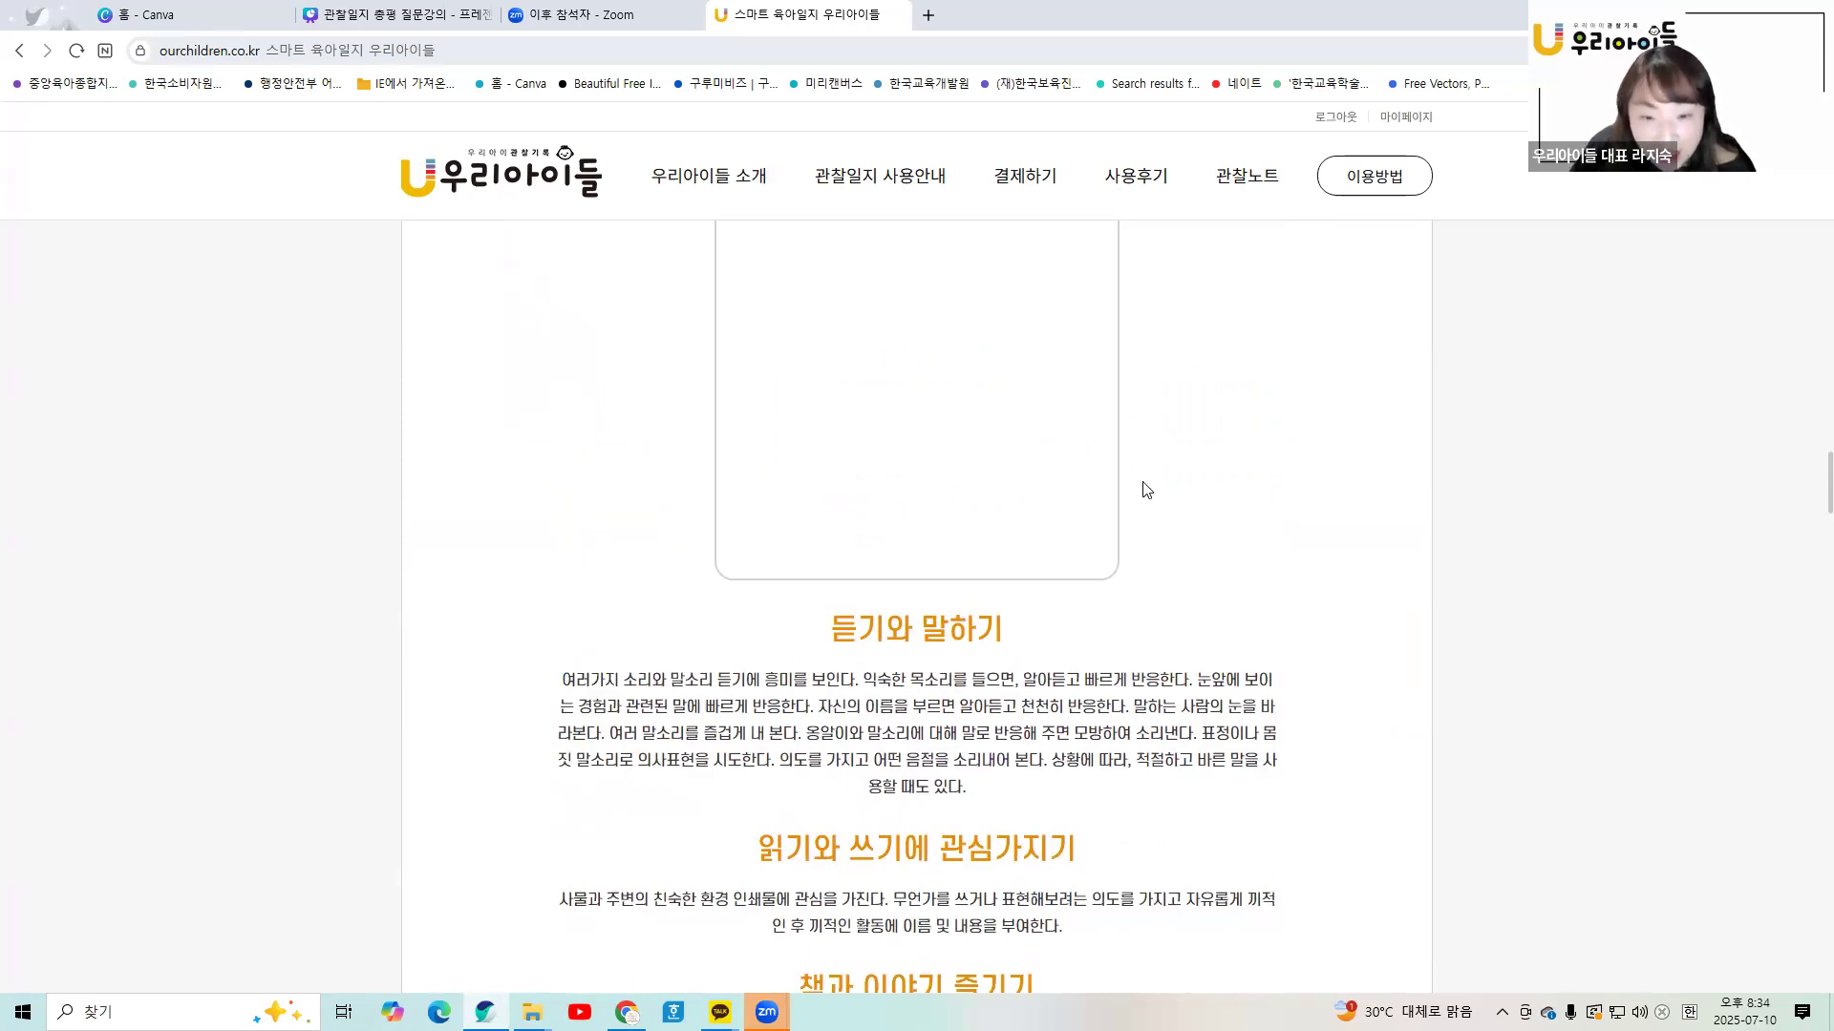
scroll(1146, 490, down, 4)
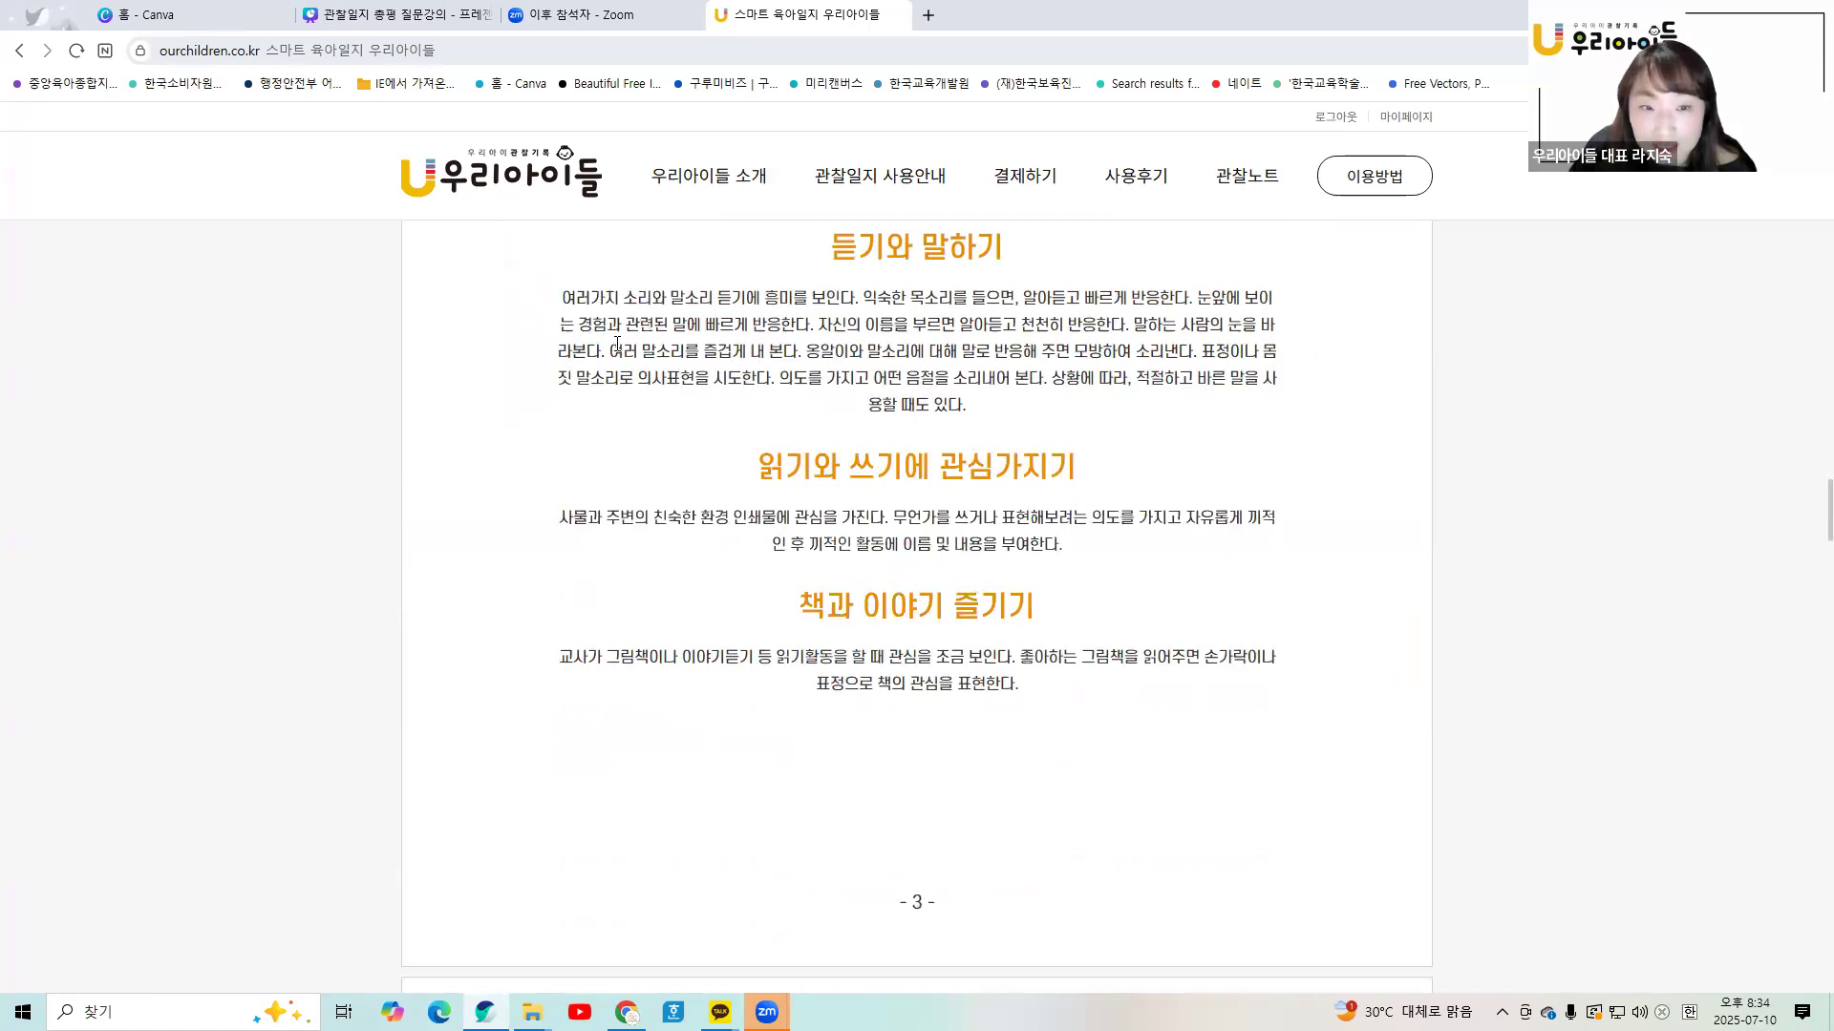
drag(850, 360, 940, 409)
drag(869, 517, 1043, 549)
scroll(1043, 551, down, 15)
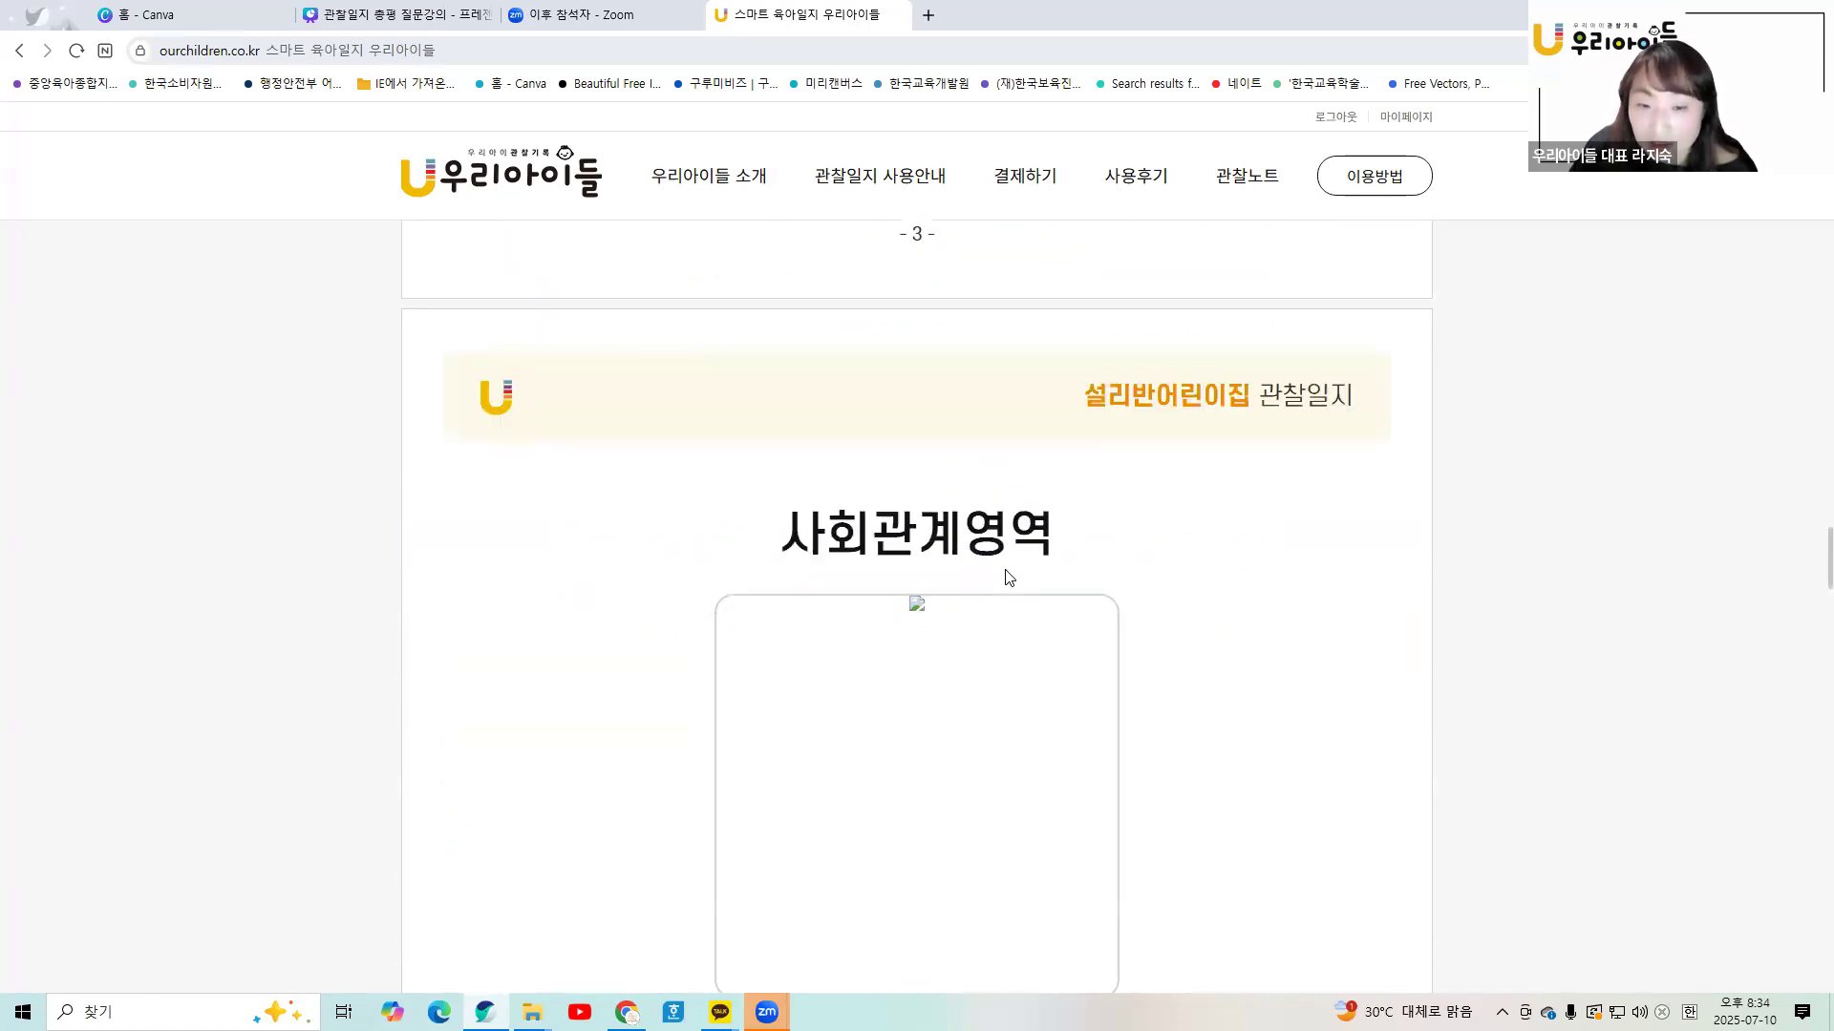
drag(631, 490, 955, 659)
scroll(924, 576, down, 8)
scroll(927, 611, down, 5)
drag(882, 727, 915, 742)
scroll(915, 741, down, 12)
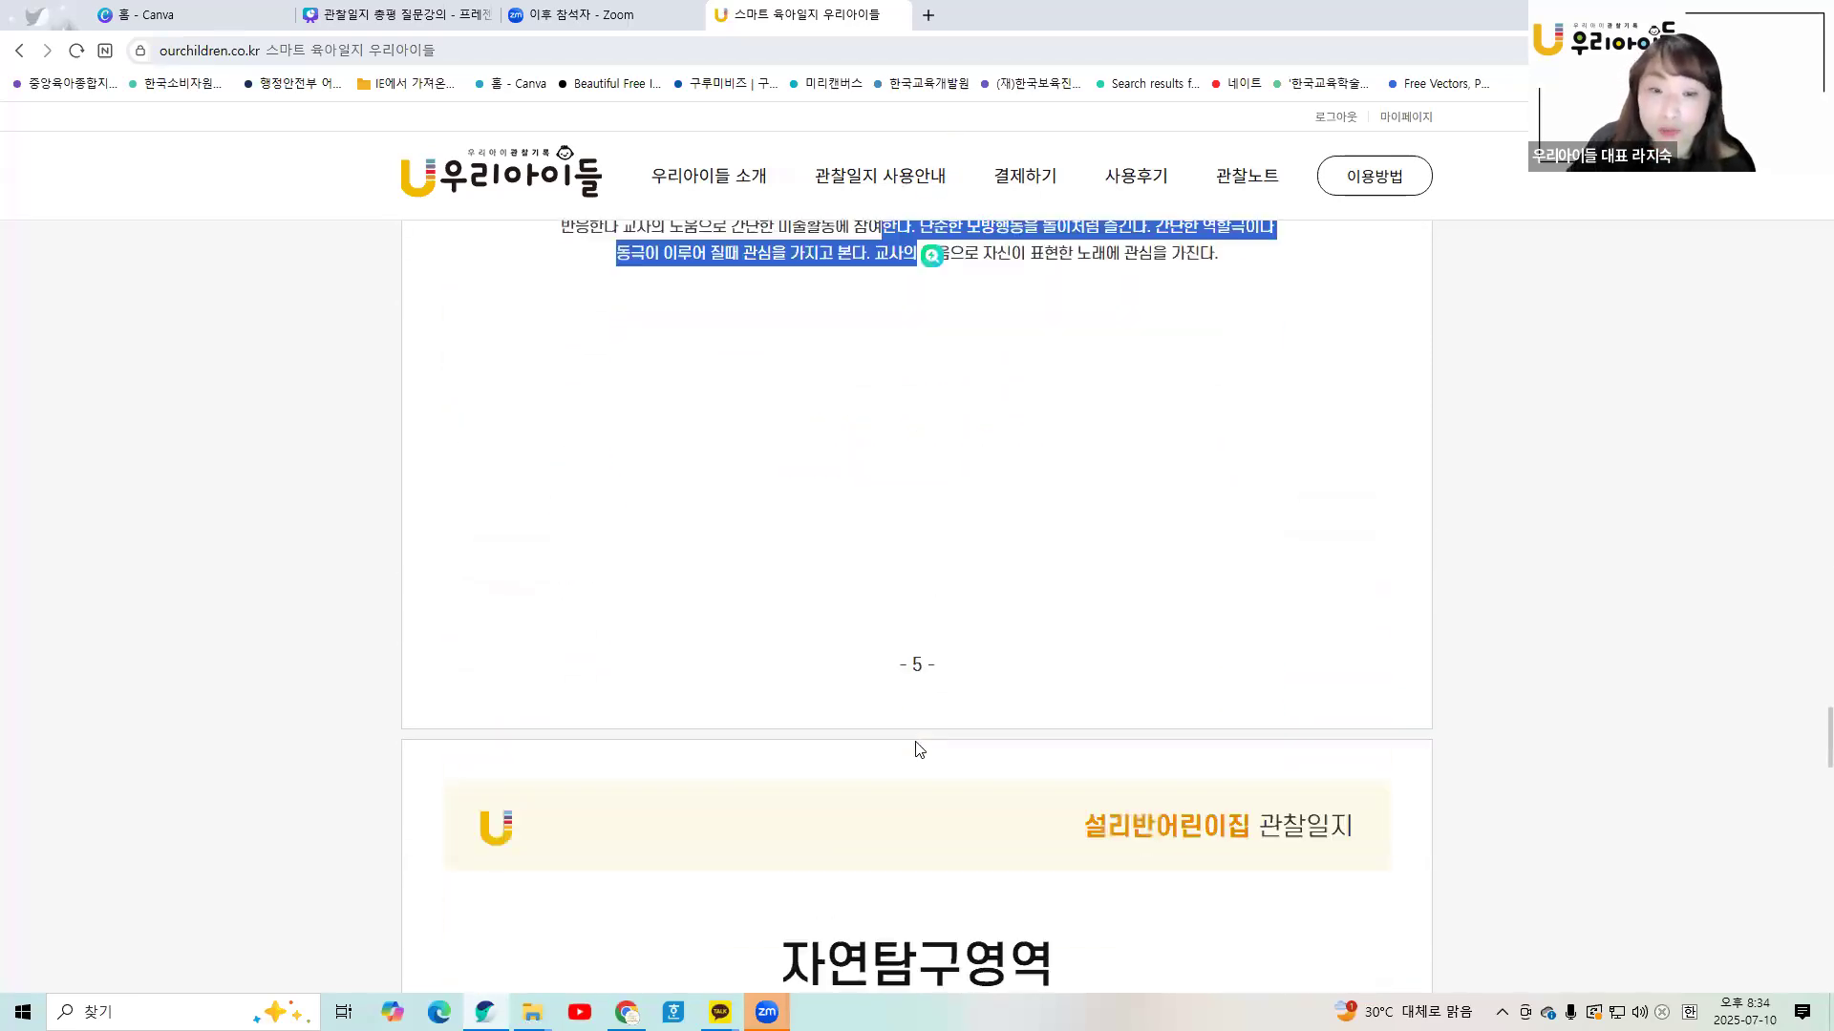
scroll(918, 744, down, 3)
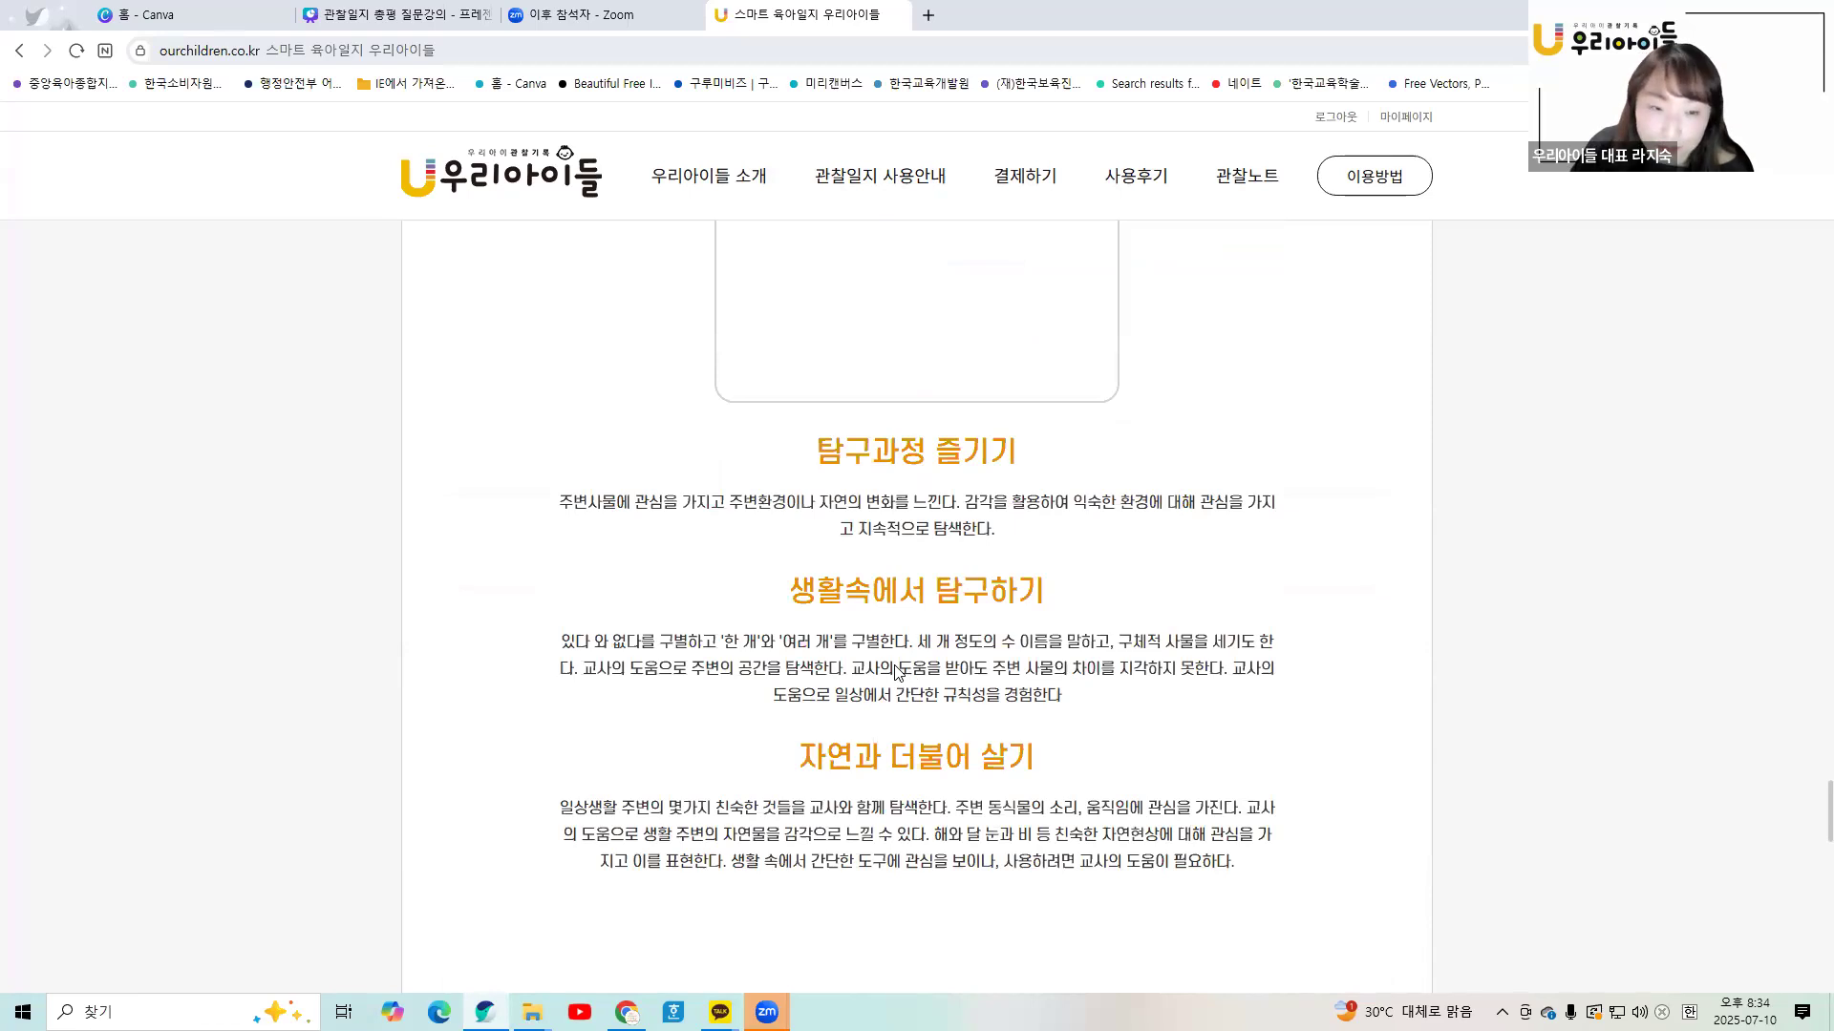
drag(612, 643, 1037, 697)
- Scroll to the bottom of the preview and open the print dialog
scroll(1031, 708, down, 2)
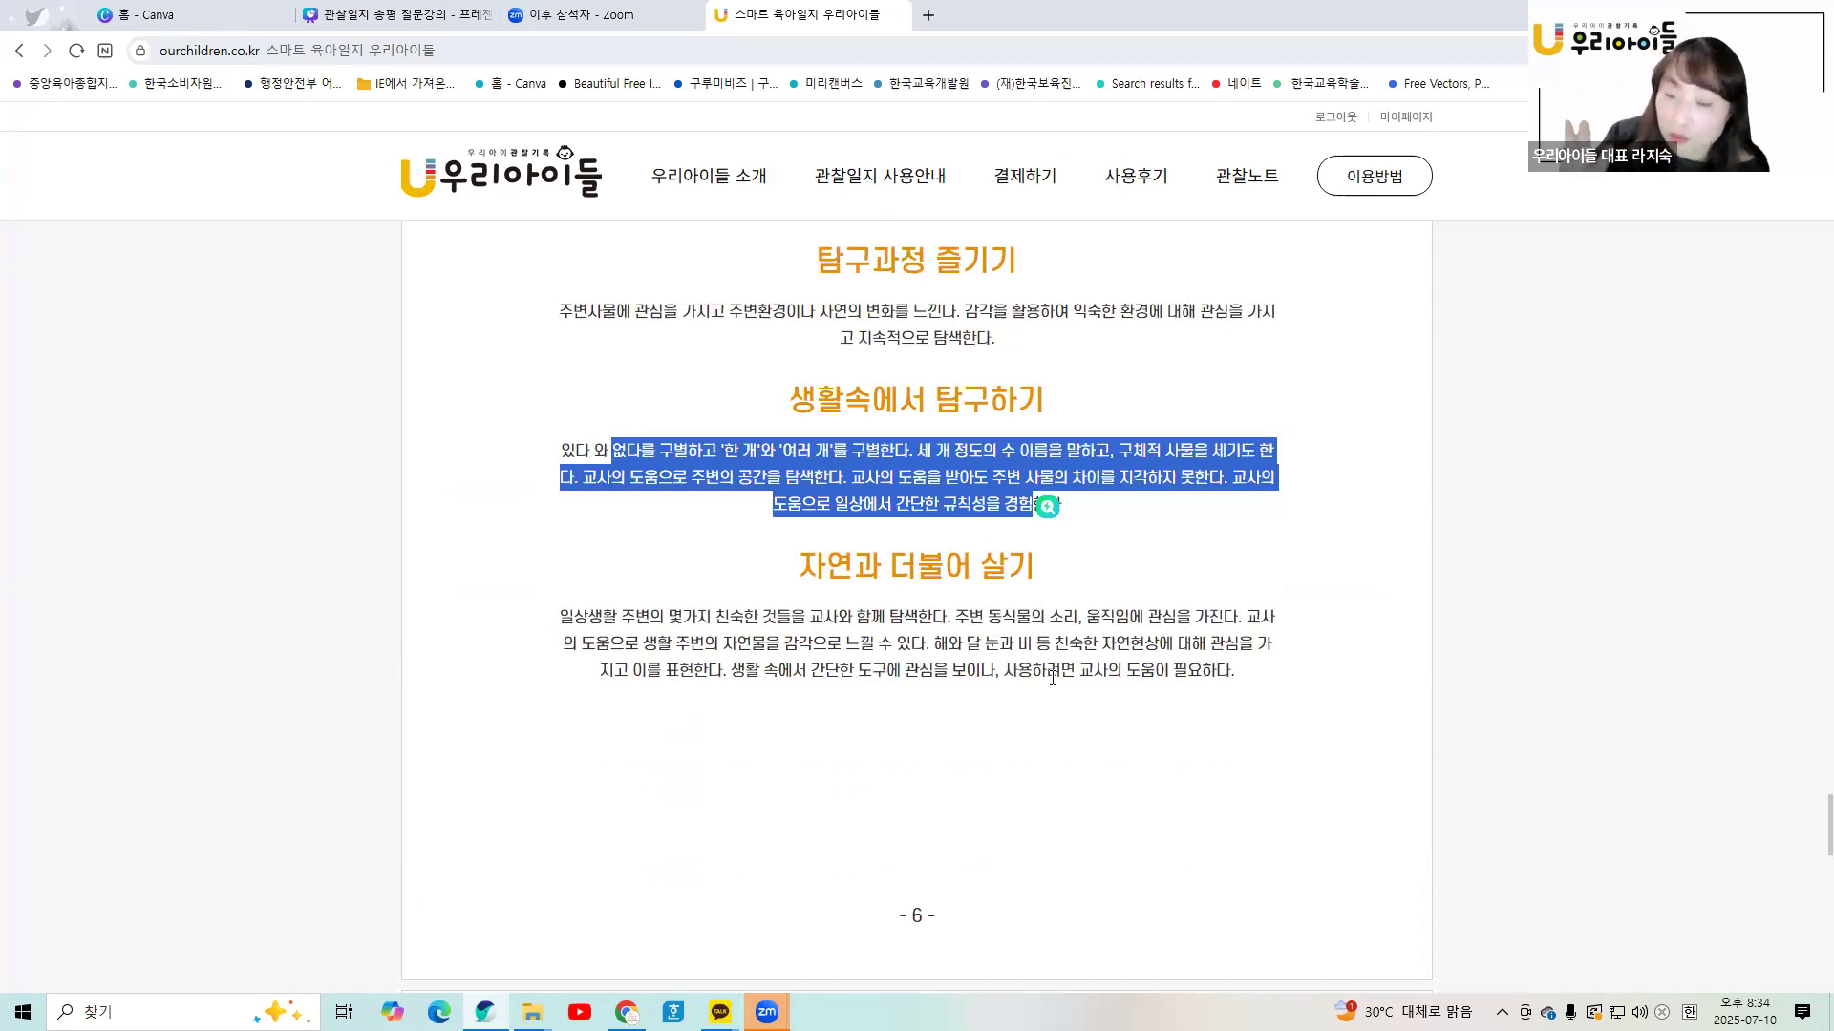
scroll(1052, 677, down, 8)
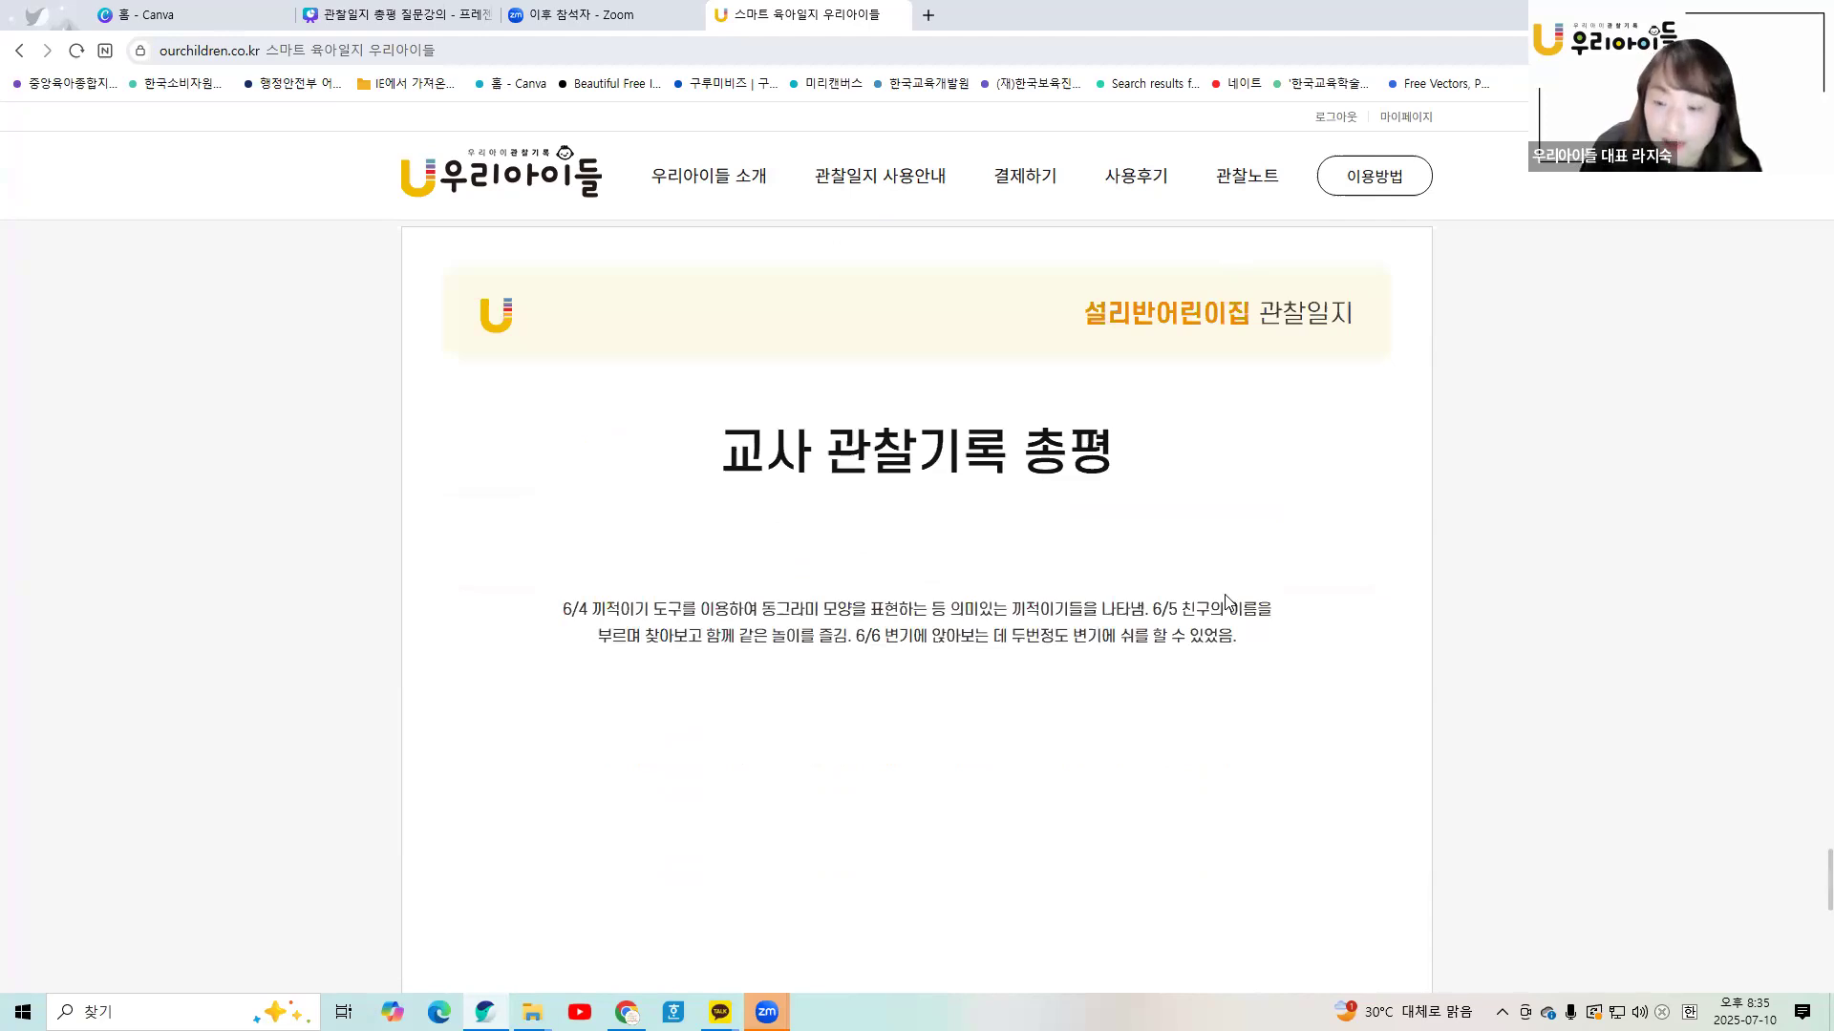
scroll(1065, 729, down, 5)
scroll(1064, 729, down, 2)
click(1028, 621)
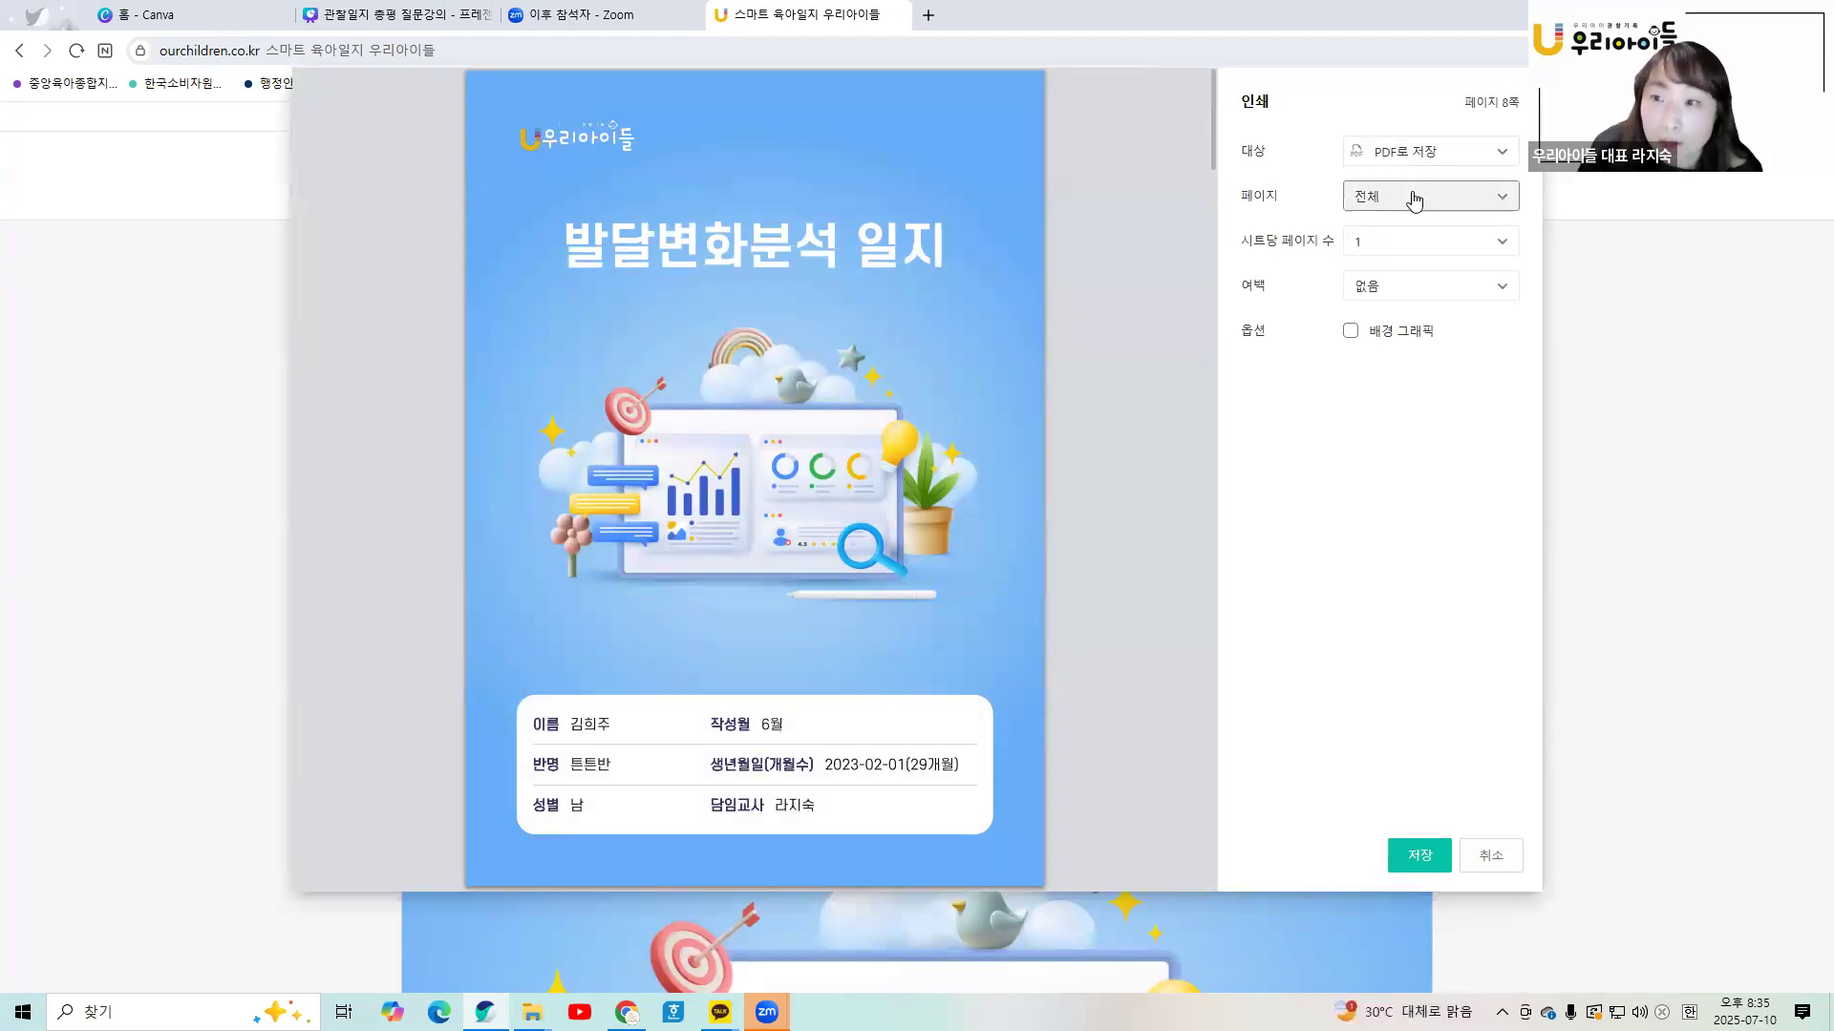
- Set the print dialog to a custom page range of 2-7
click(1414, 199)
click(1378, 298)
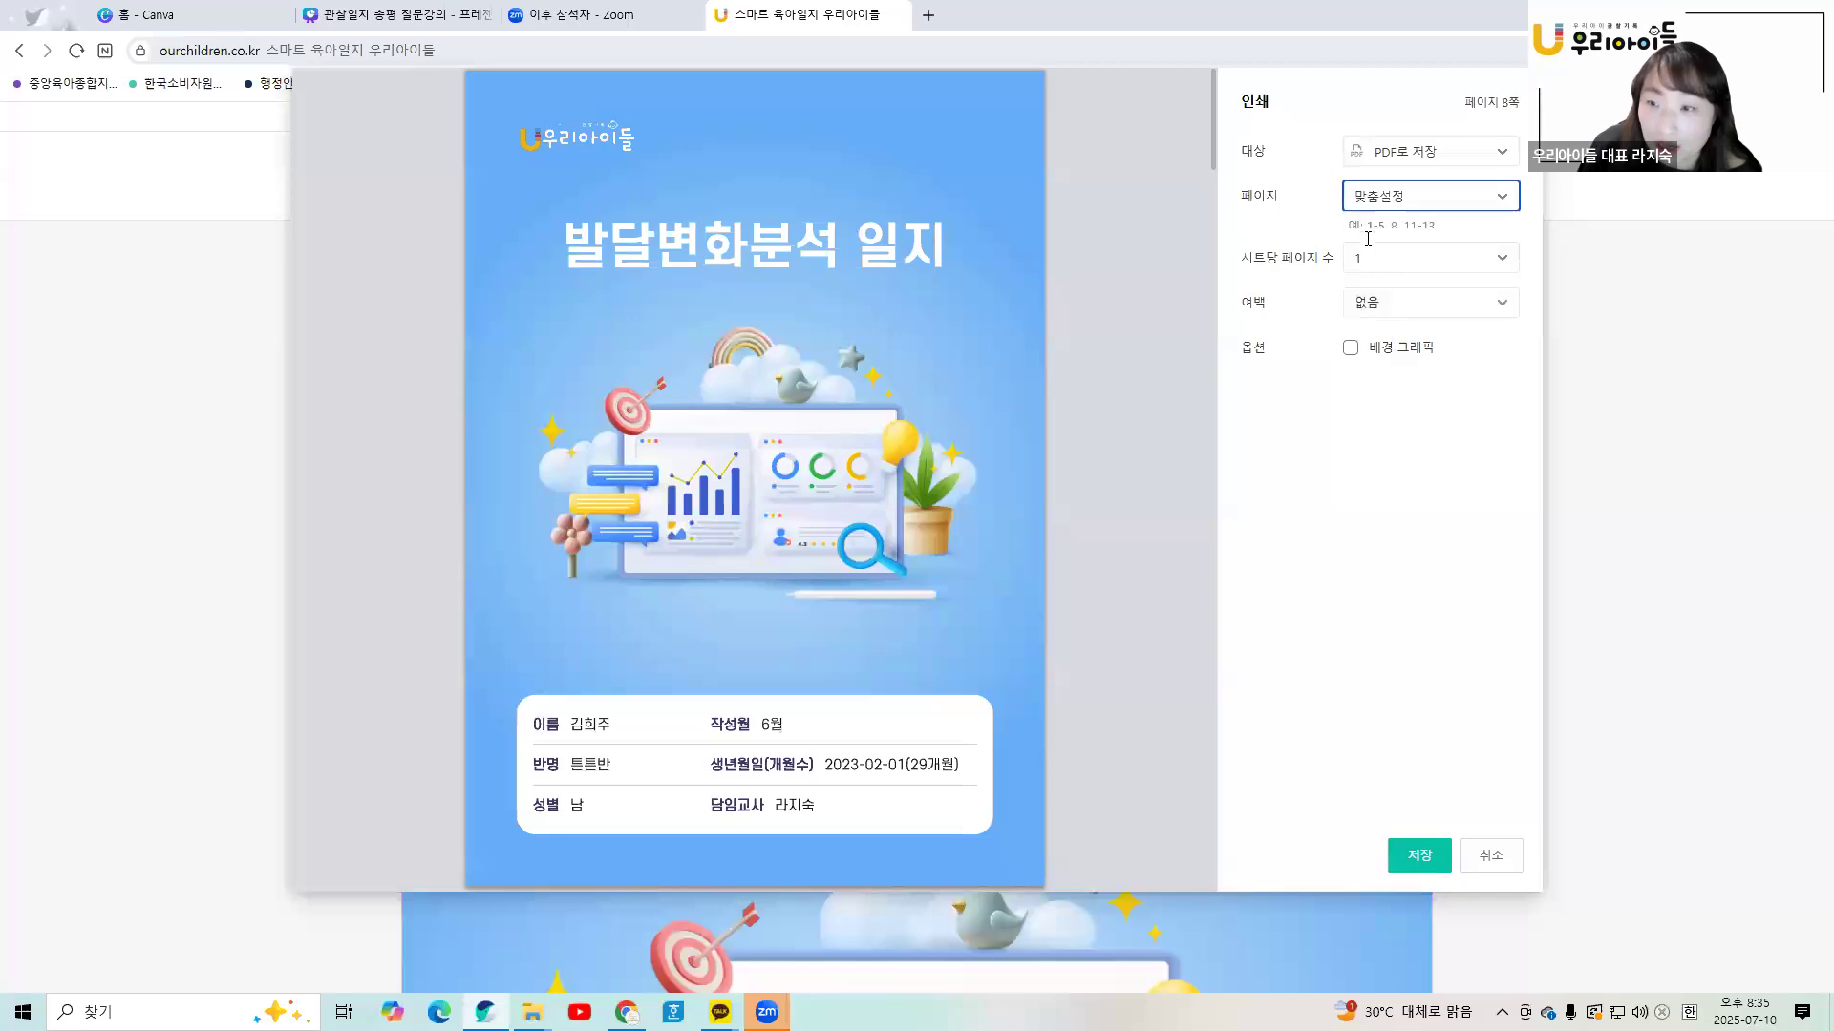
text(2)
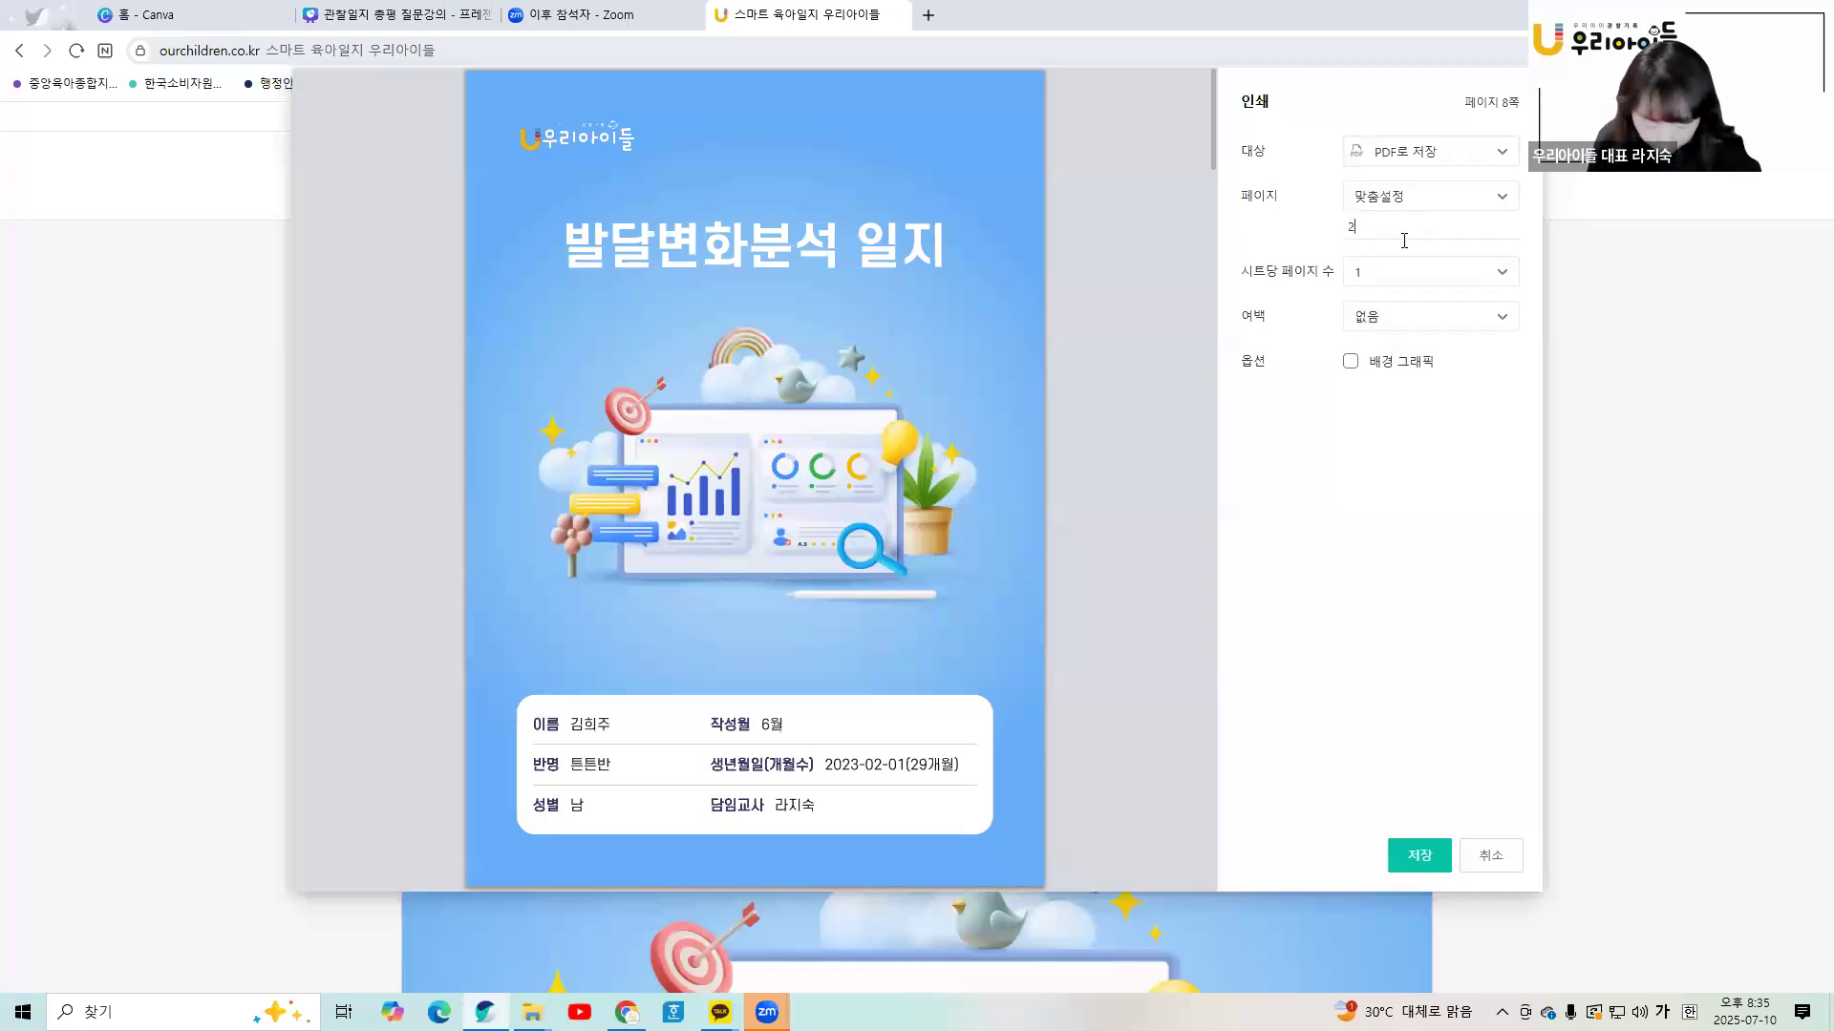
text(-7)
scroll(859, 534, down, 6)
scroll(879, 552, down, 20)
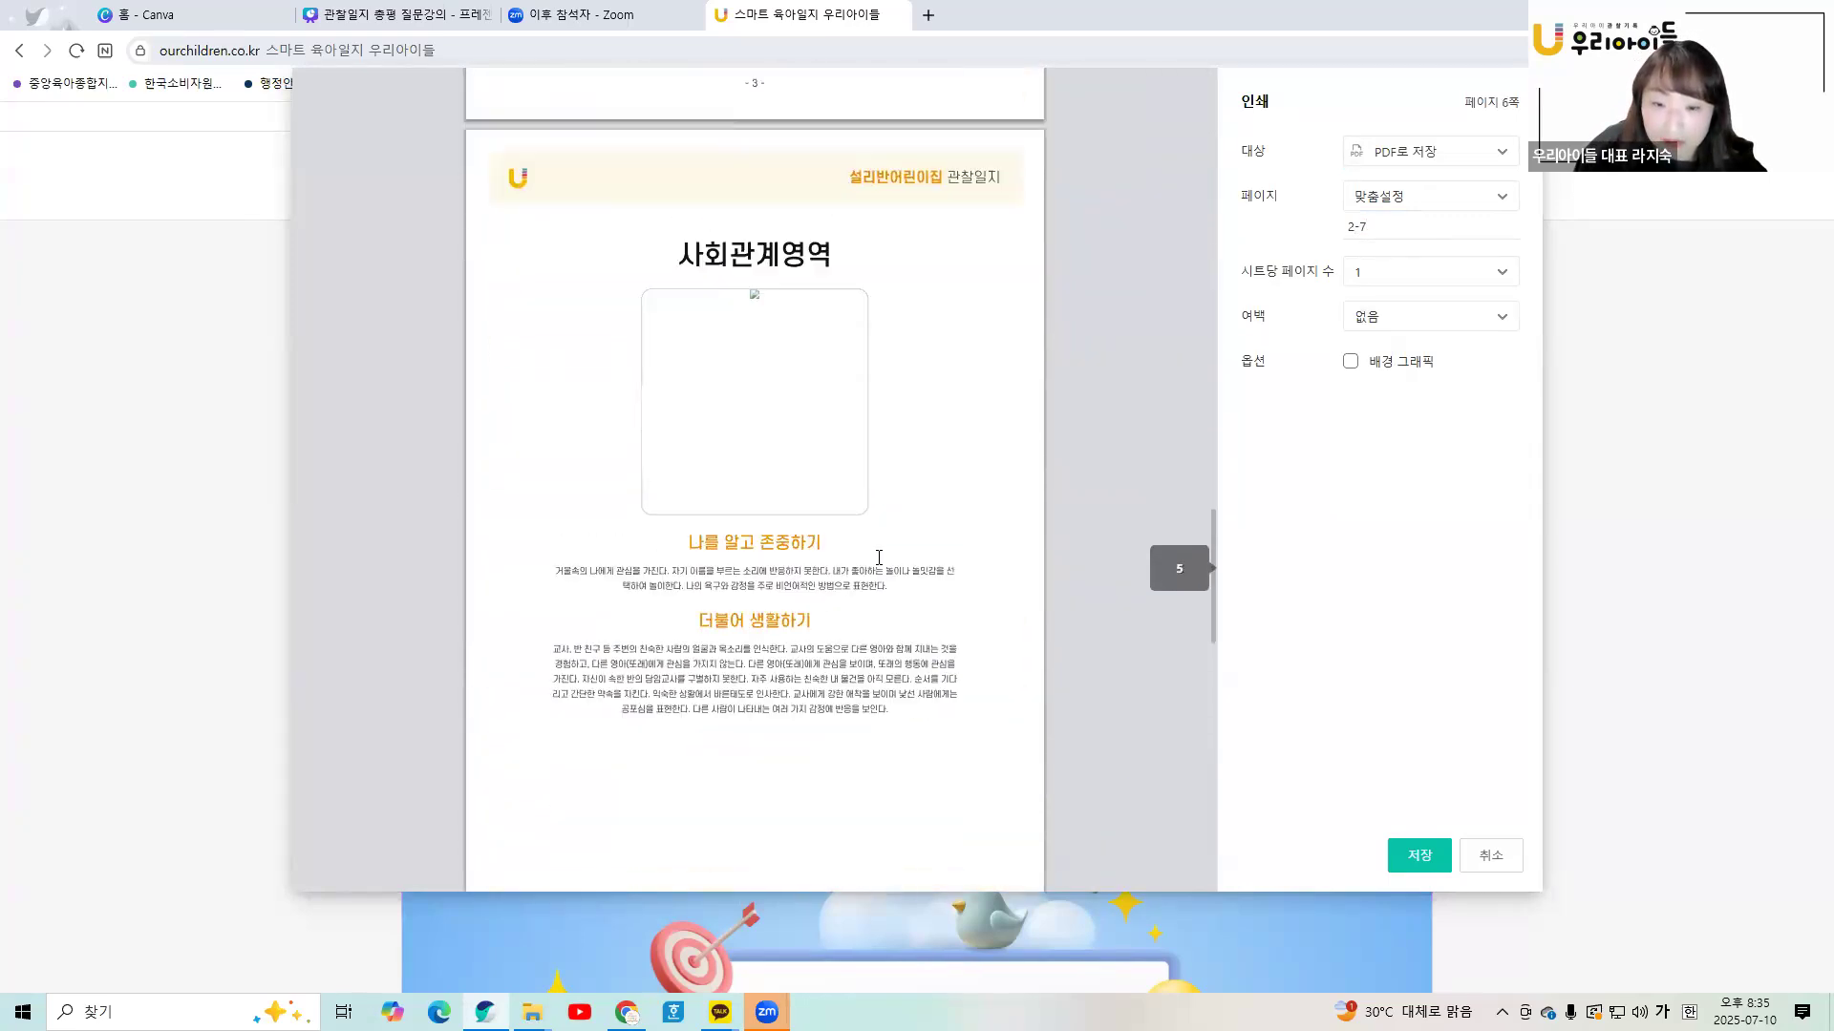
scroll(879, 560, down, 3)
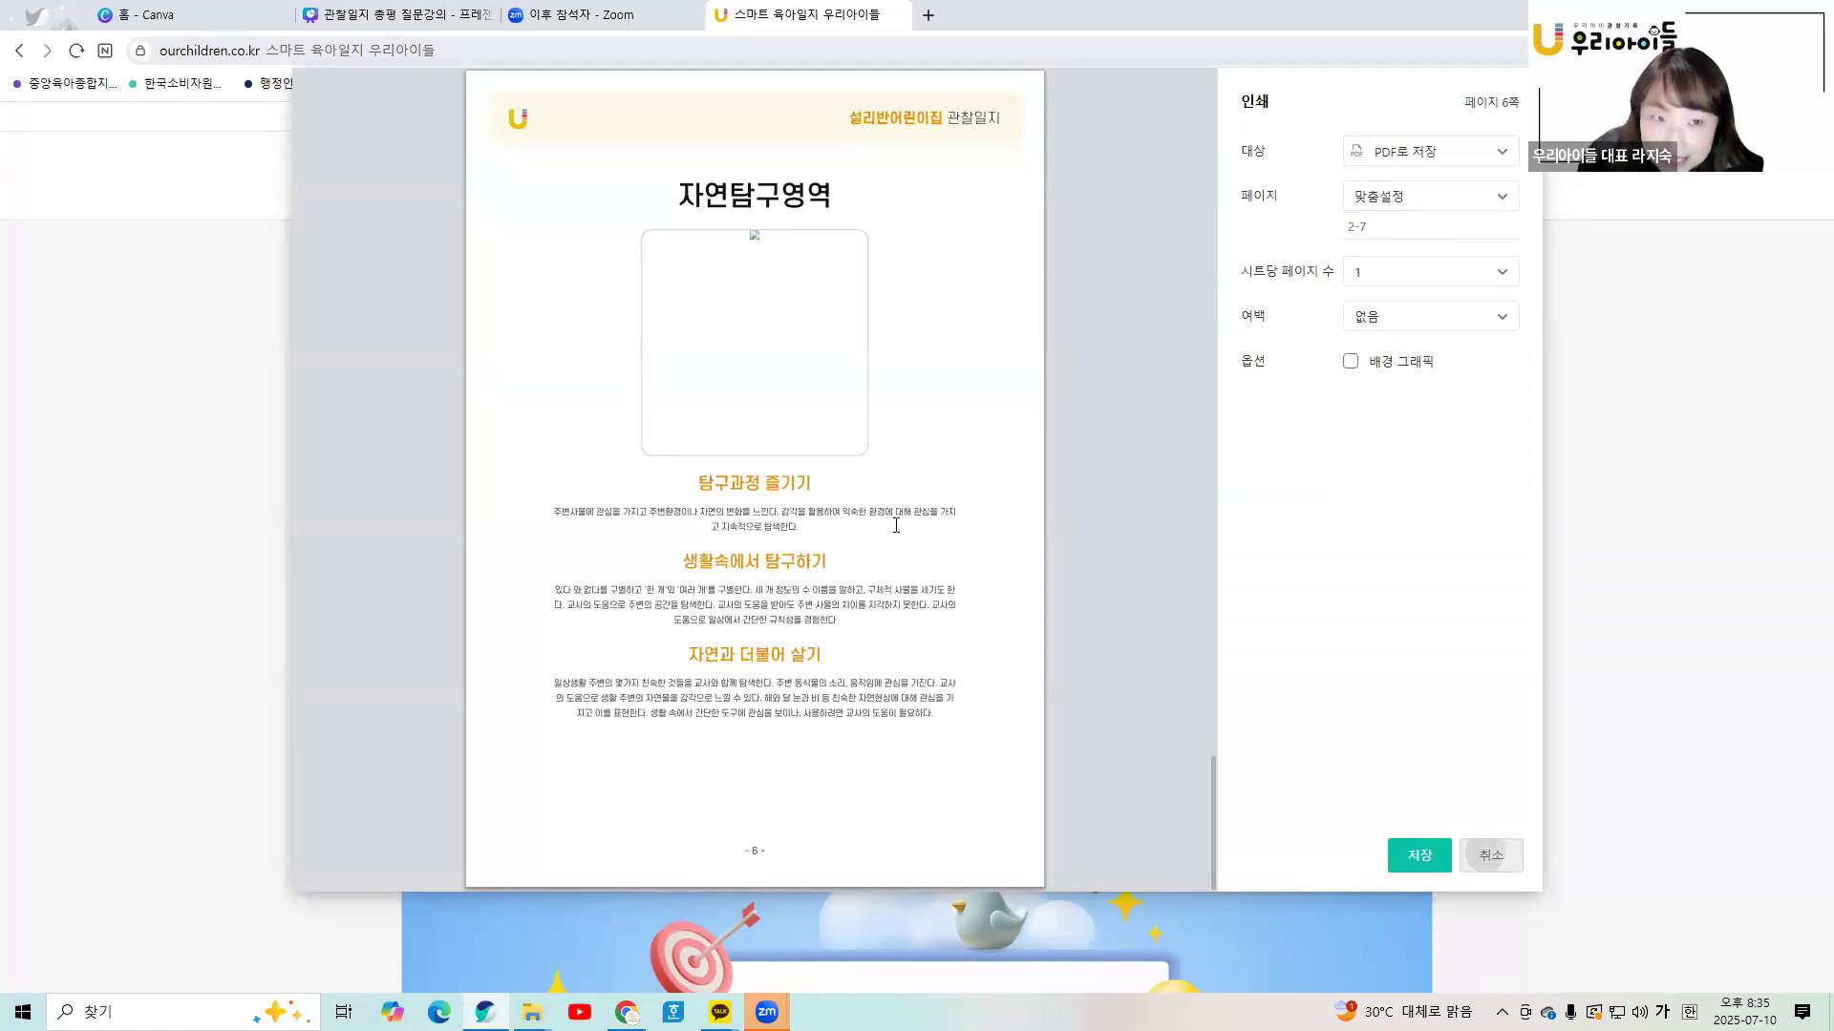
- Cancel printing and return to the 우리아이들 관찰일지 출력 page
click(1490, 854)
click(396, 14)
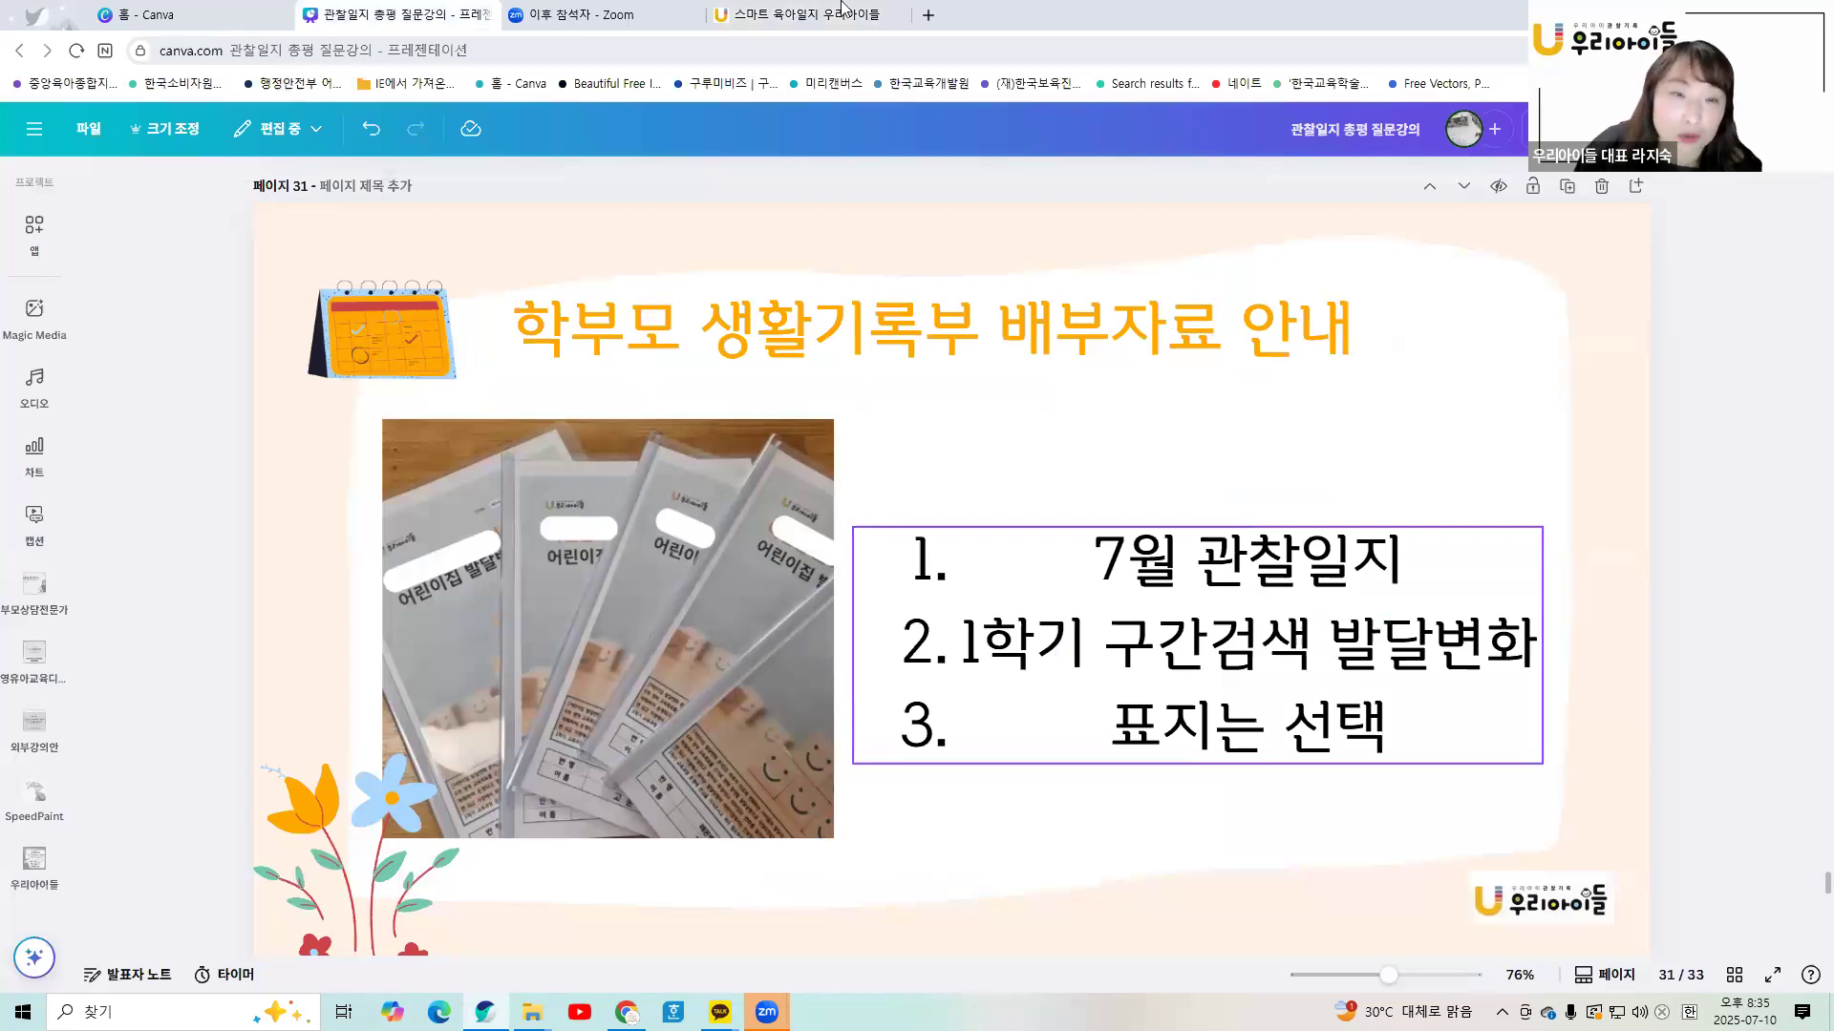
click(800, 17)
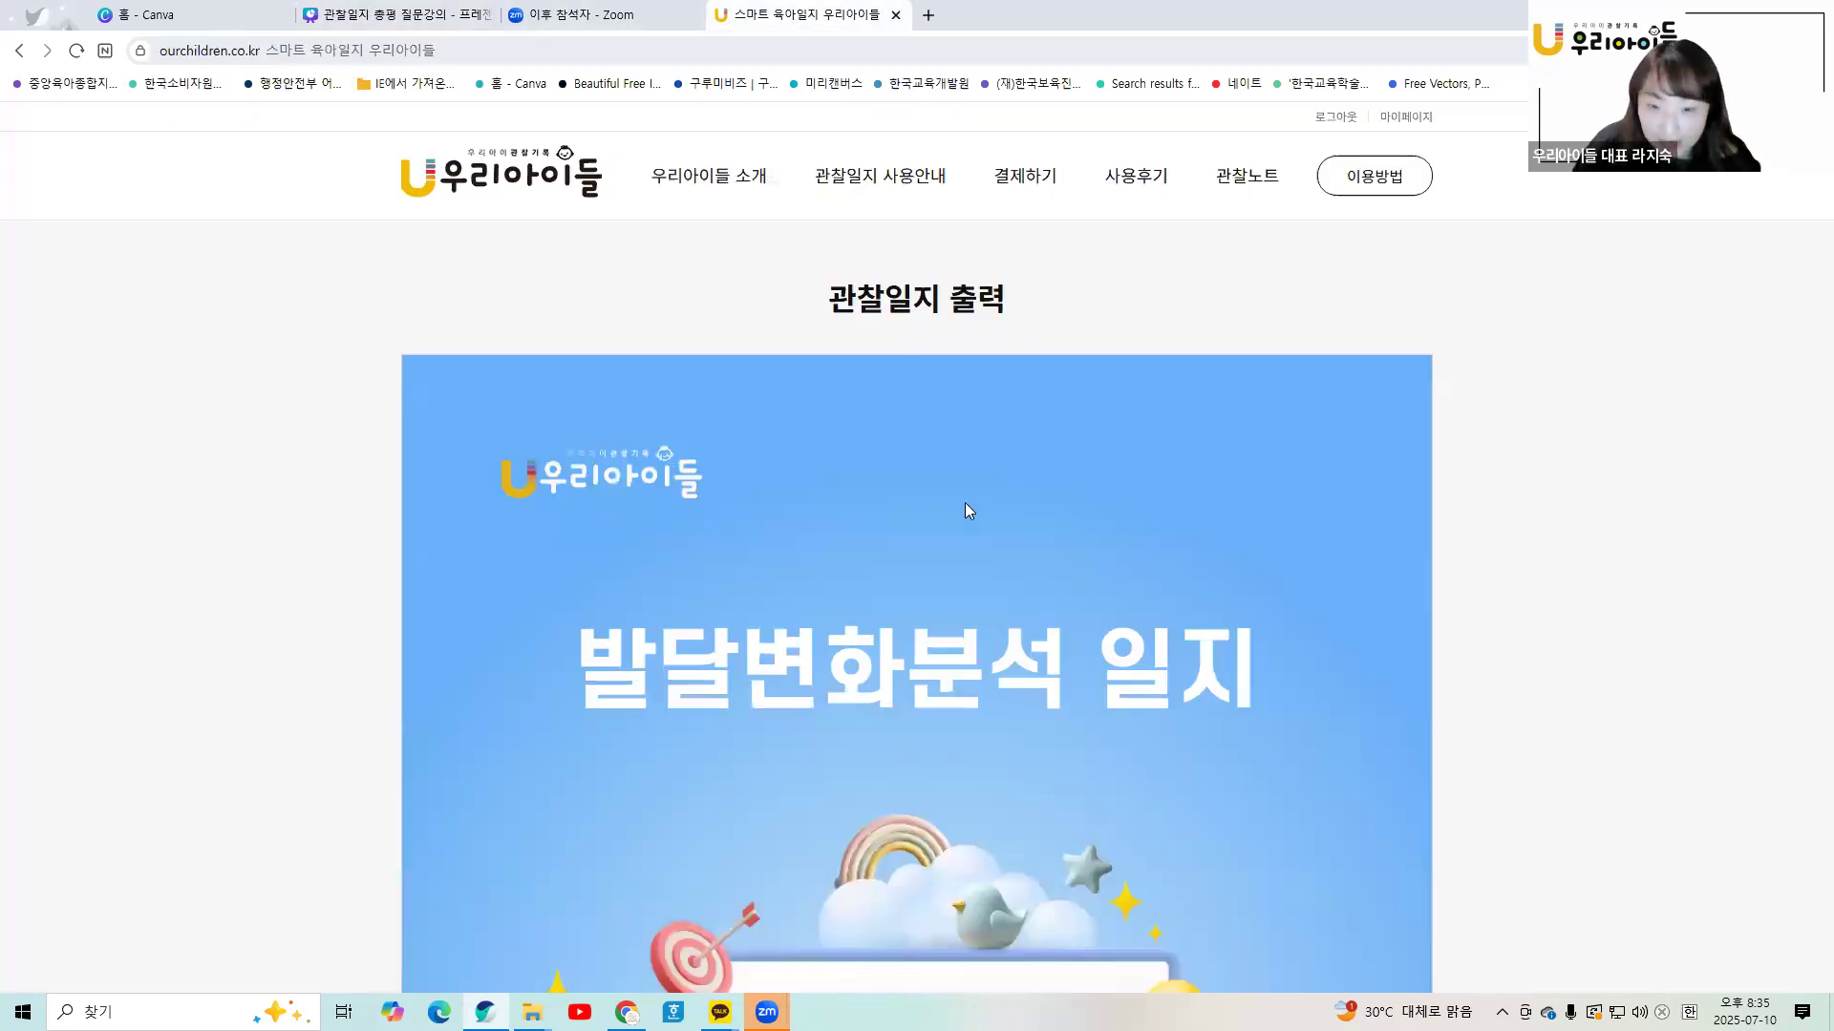
- Open 관찰노트 statistics and set the 구간설정 period from 2024-04 to 2024-07
click(1232, 182)
scroll(906, 592, down, 10)
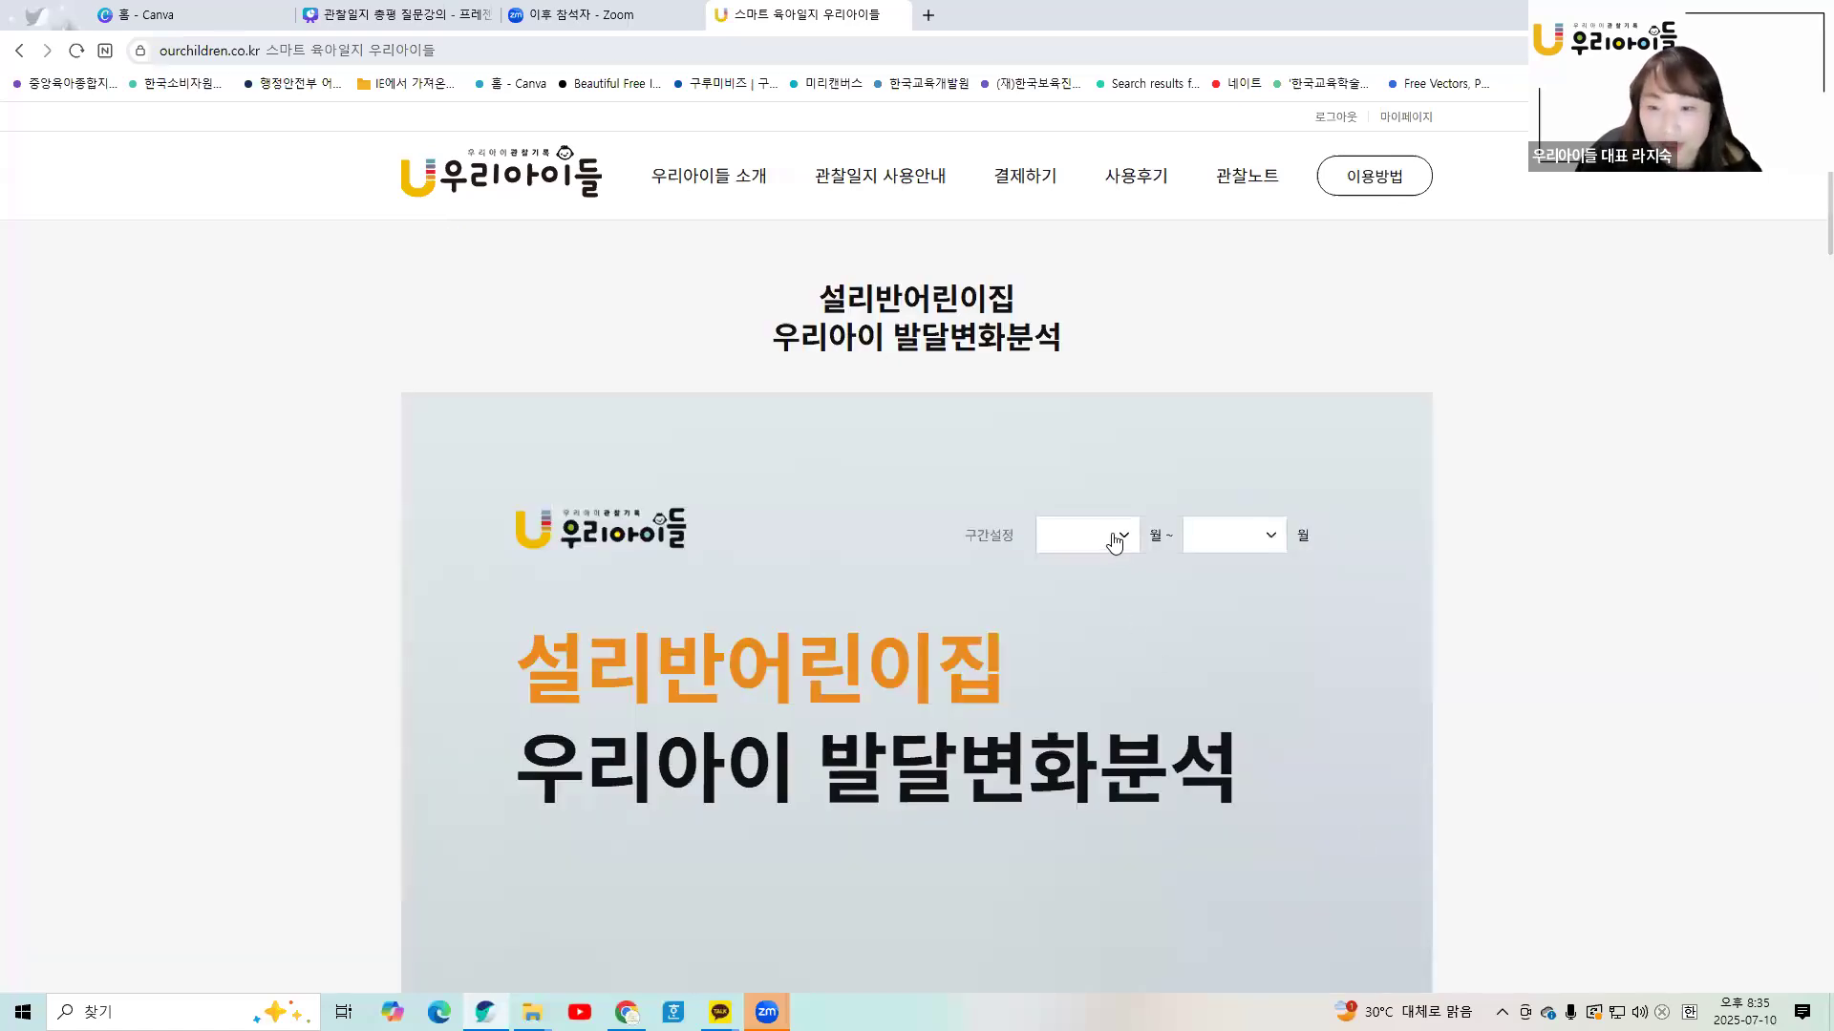
click(1113, 538)
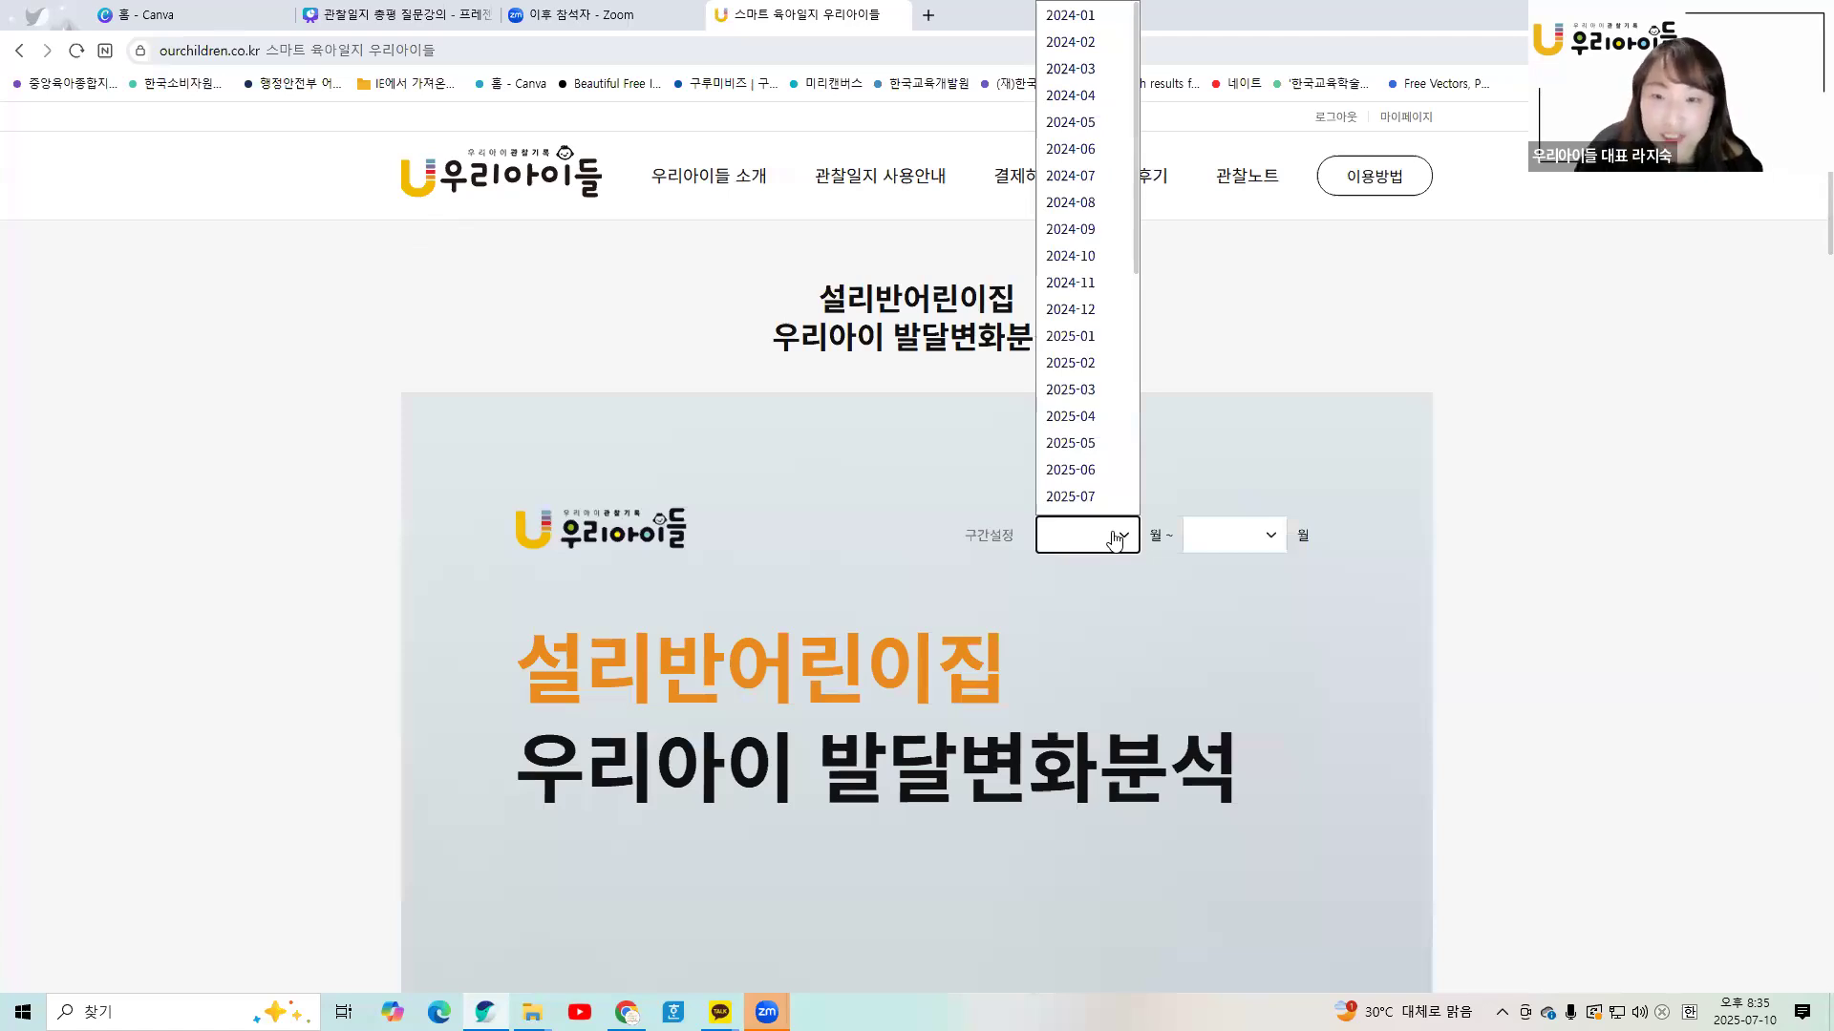
drag(1133, 256, 1134, 267)
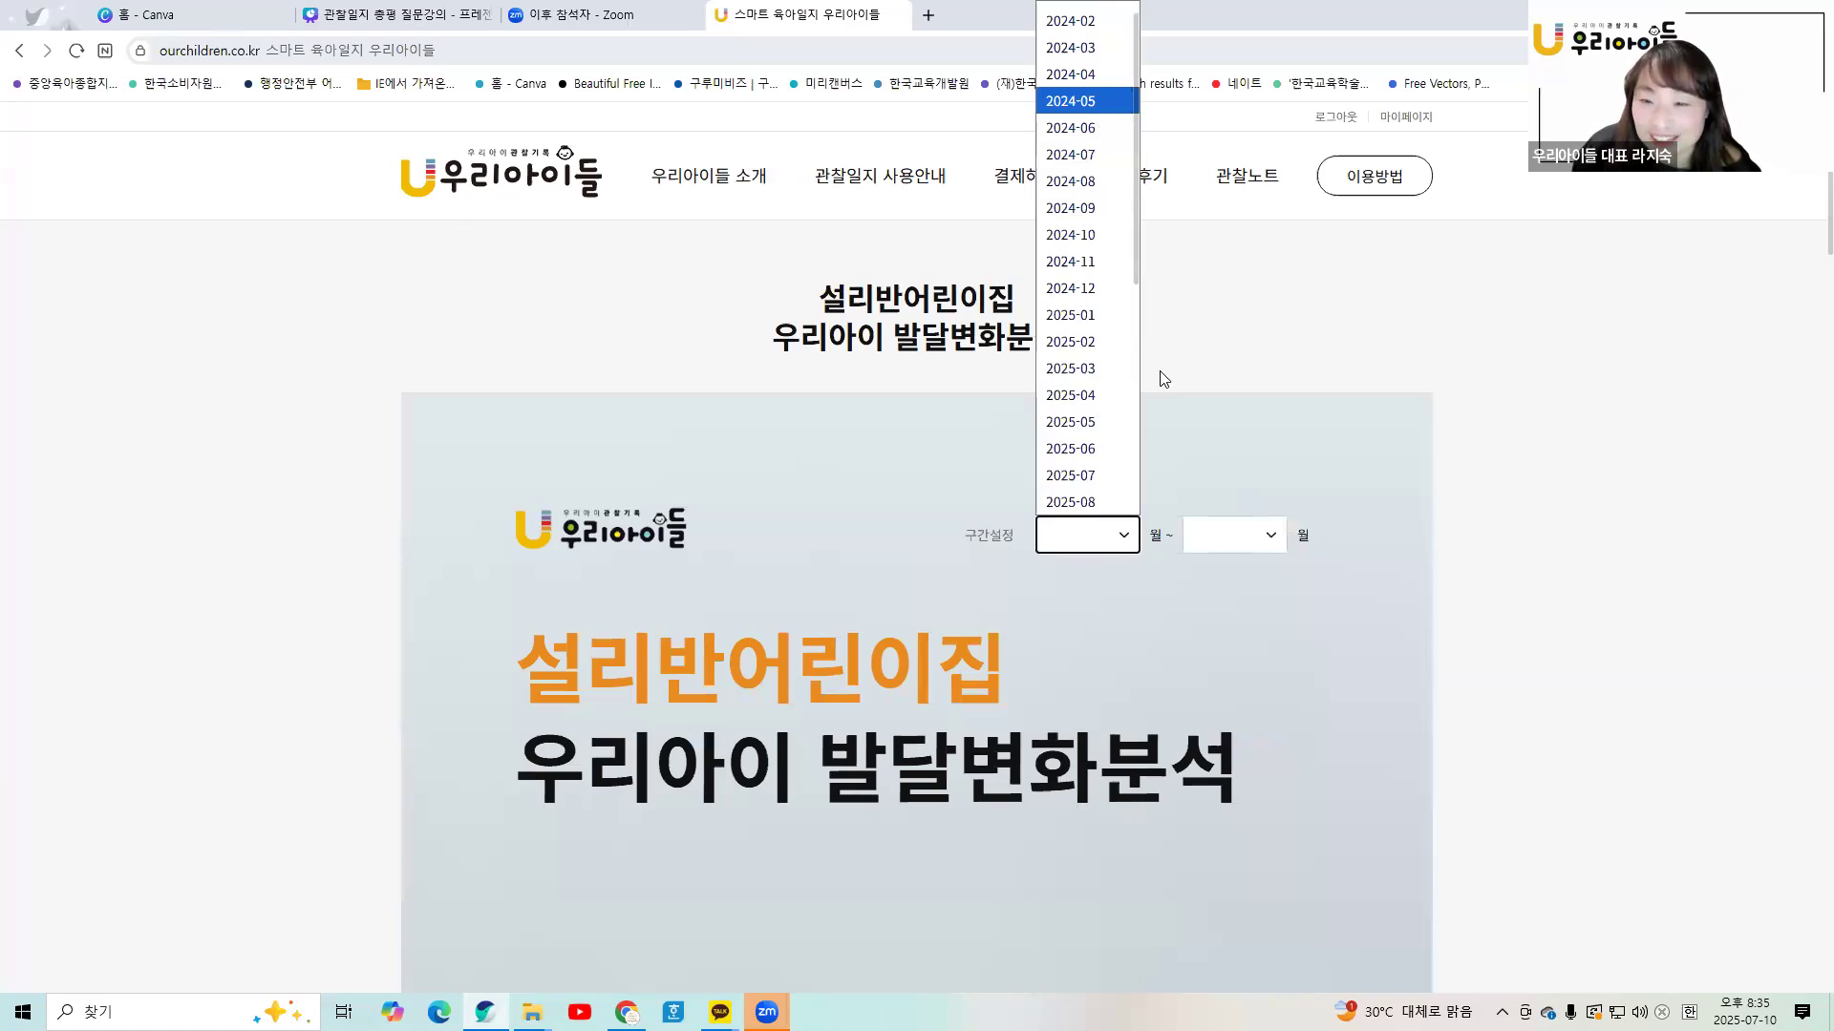
click(1092, 101)
click(1108, 535)
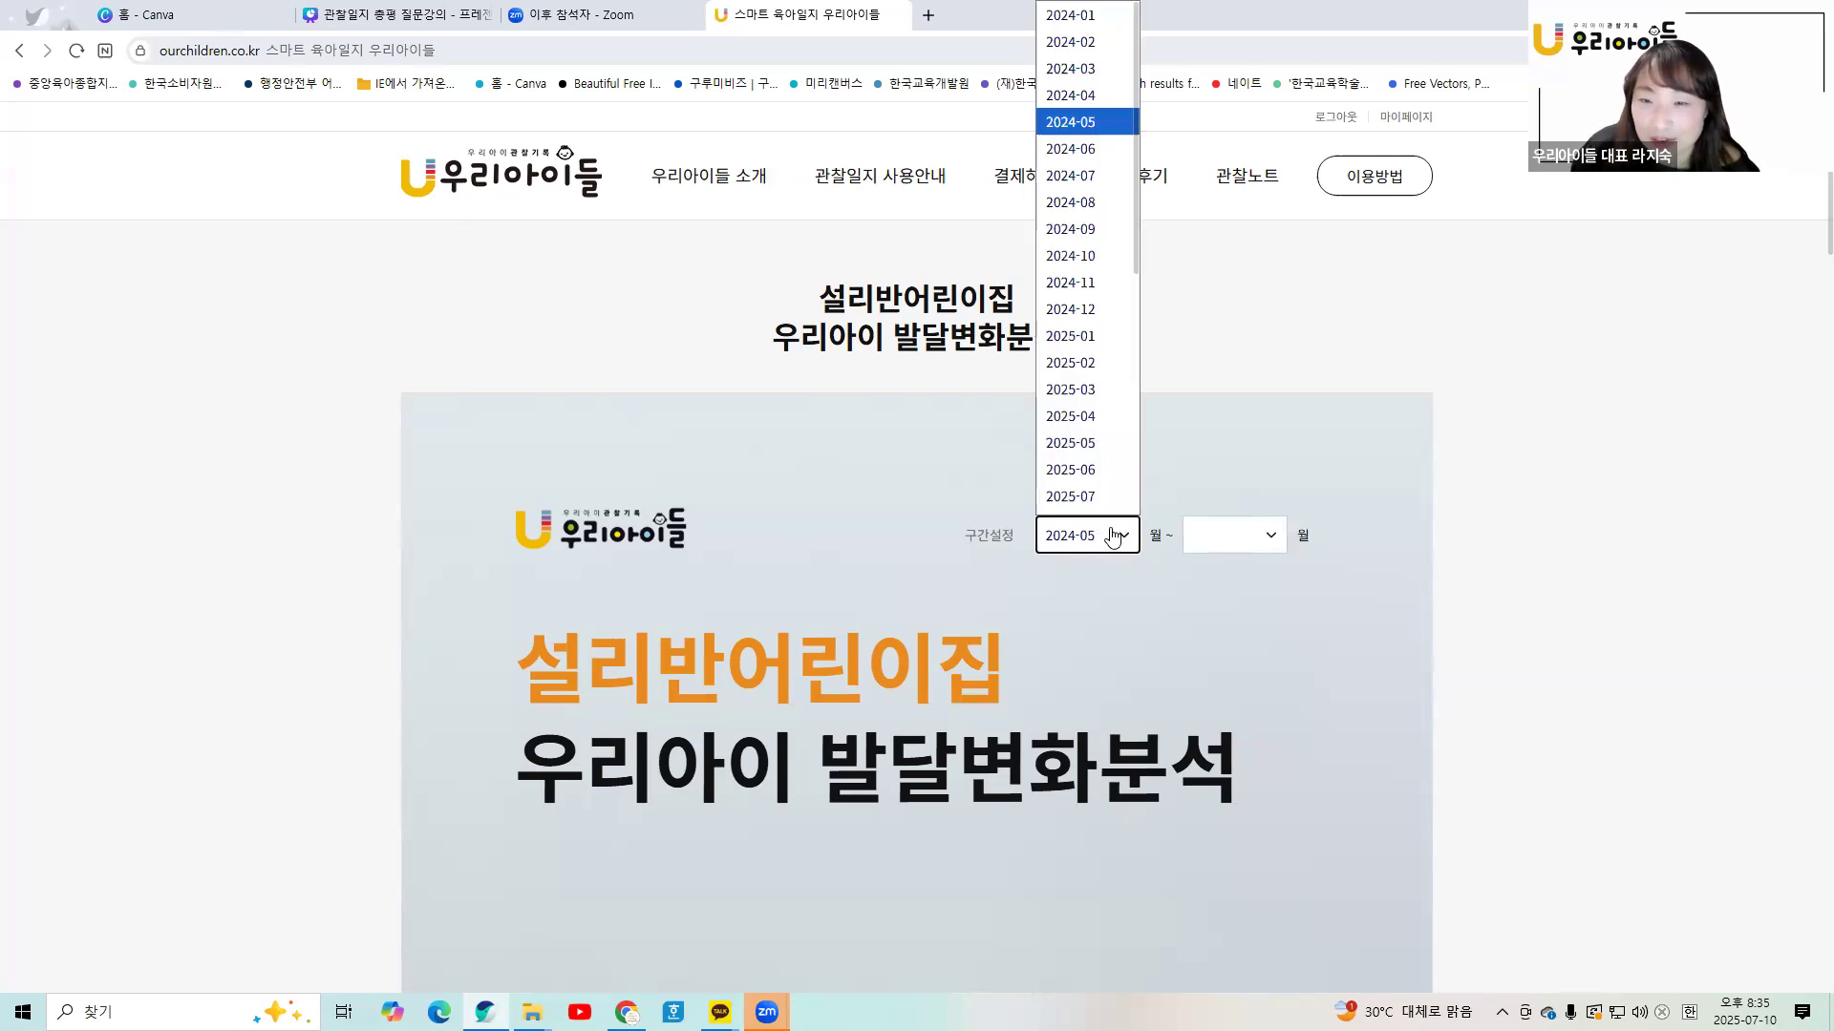
click(1105, 86)
click(1271, 535)
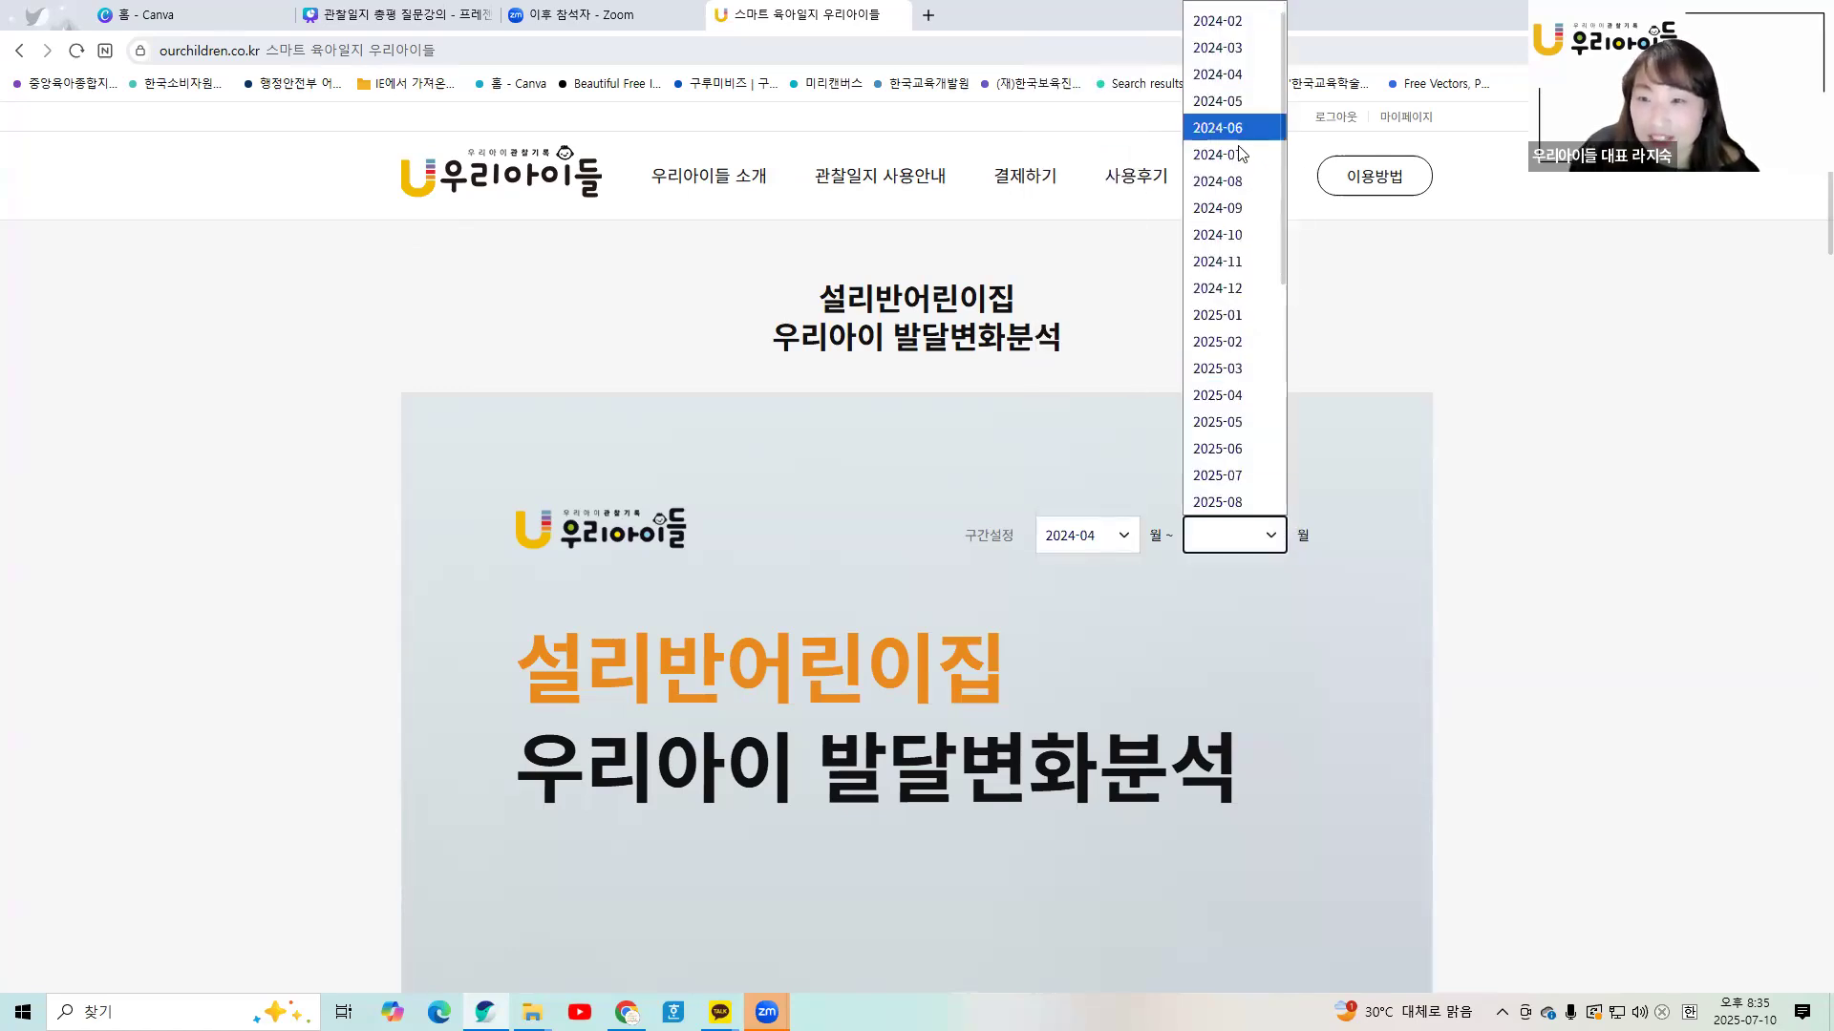
click(1238, 153)
- Review the 설리반어린이집 발달변화분석 cover, briefly highlighting 설리반 in the heading
scroll(1104, 397, down, 2)
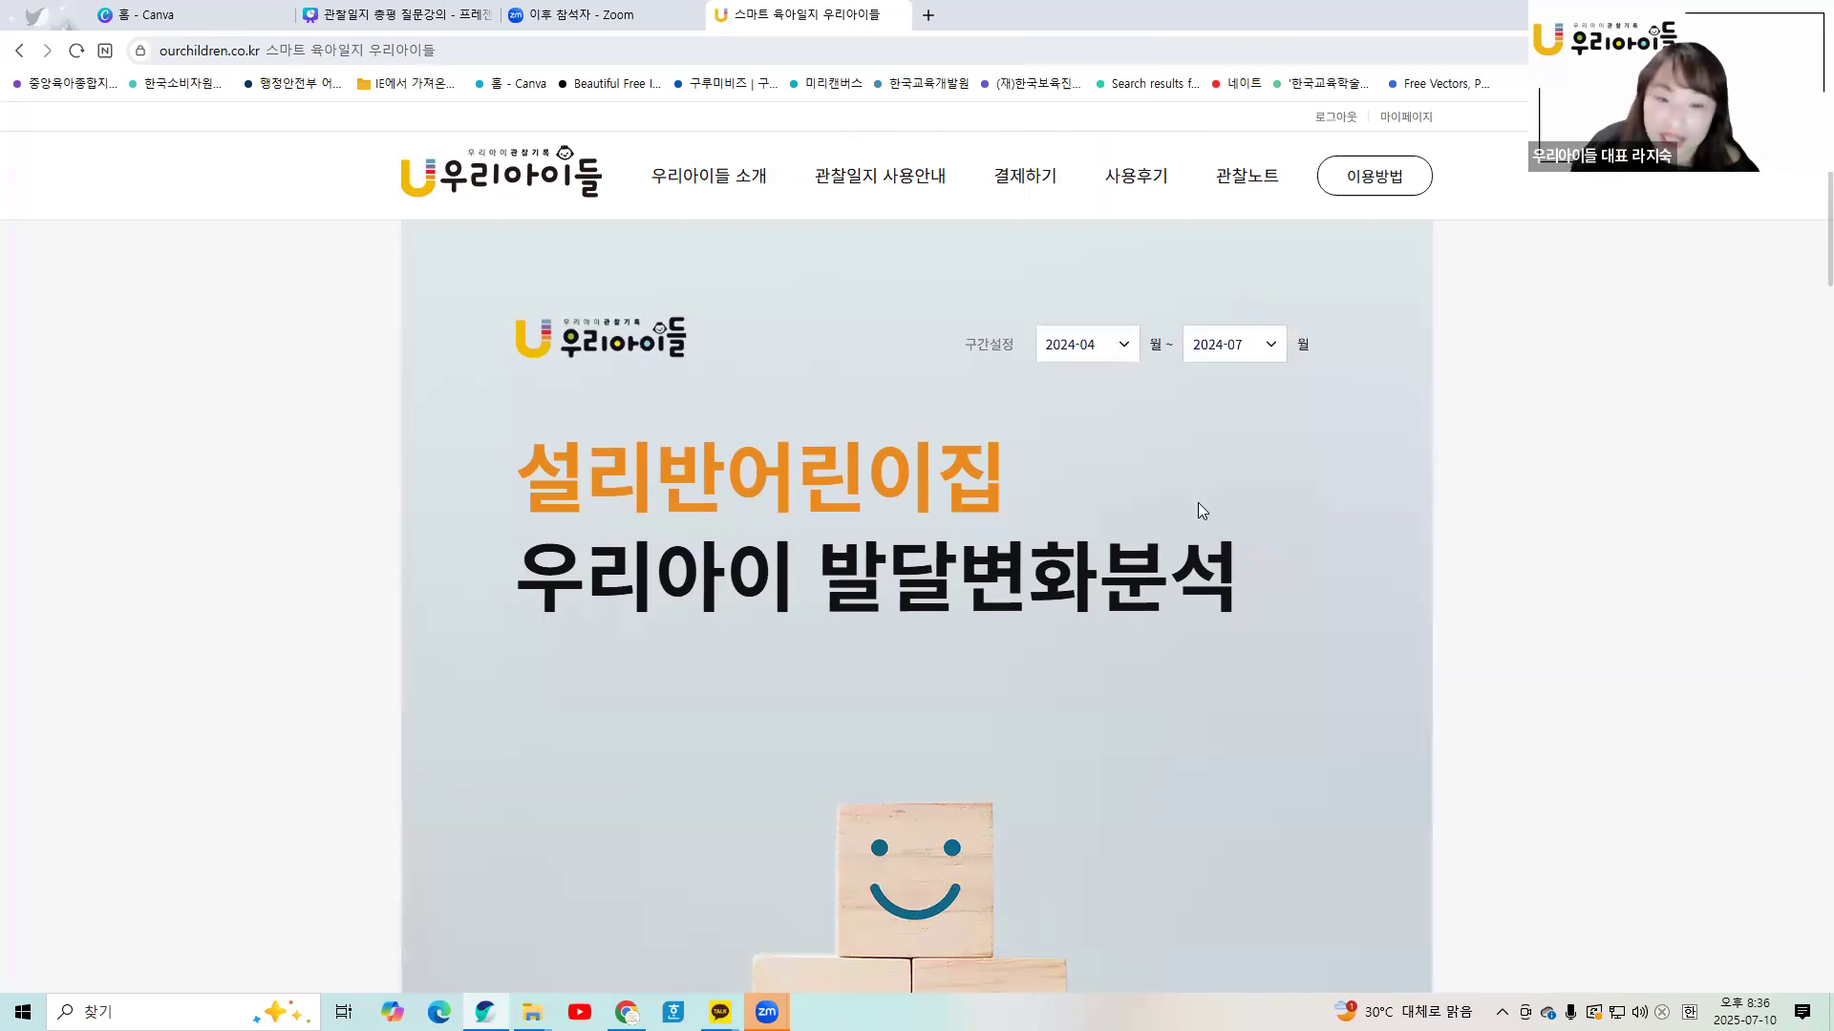
scroll(1198, 510, down, 3)
scroll(687, 368, up, 2)
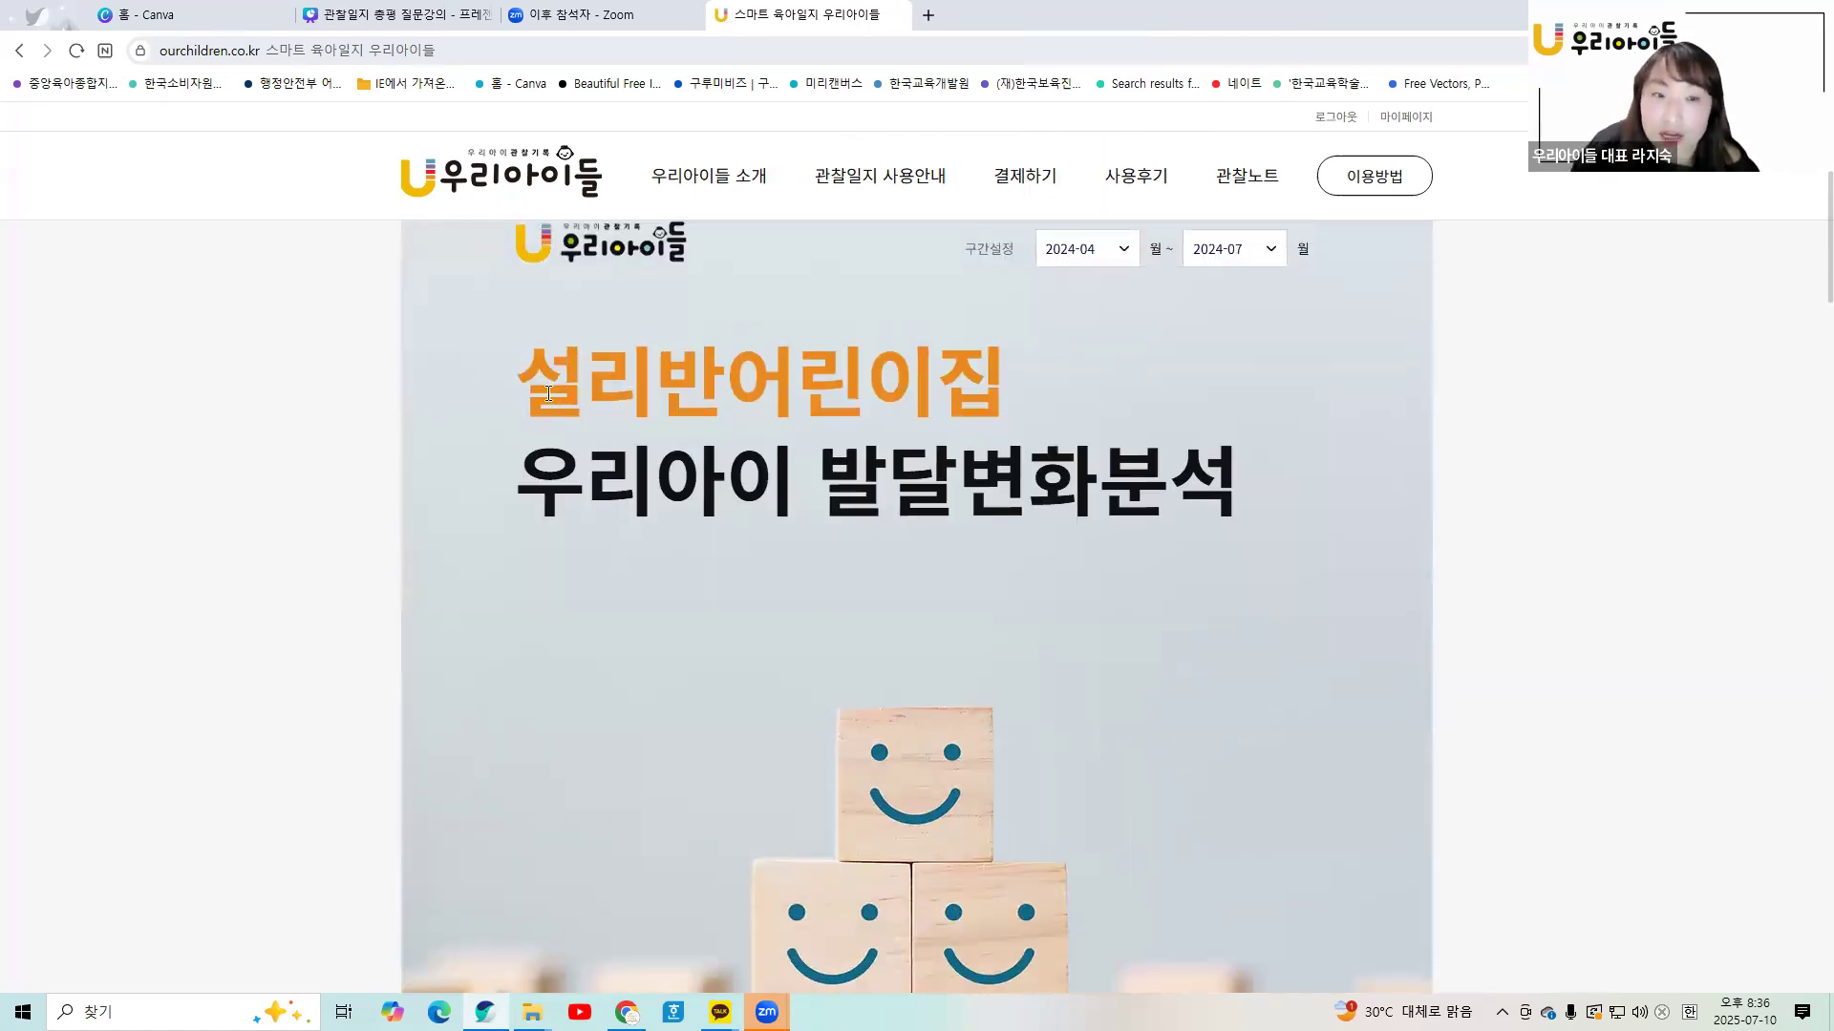
drag(549, 394, 741, 409)
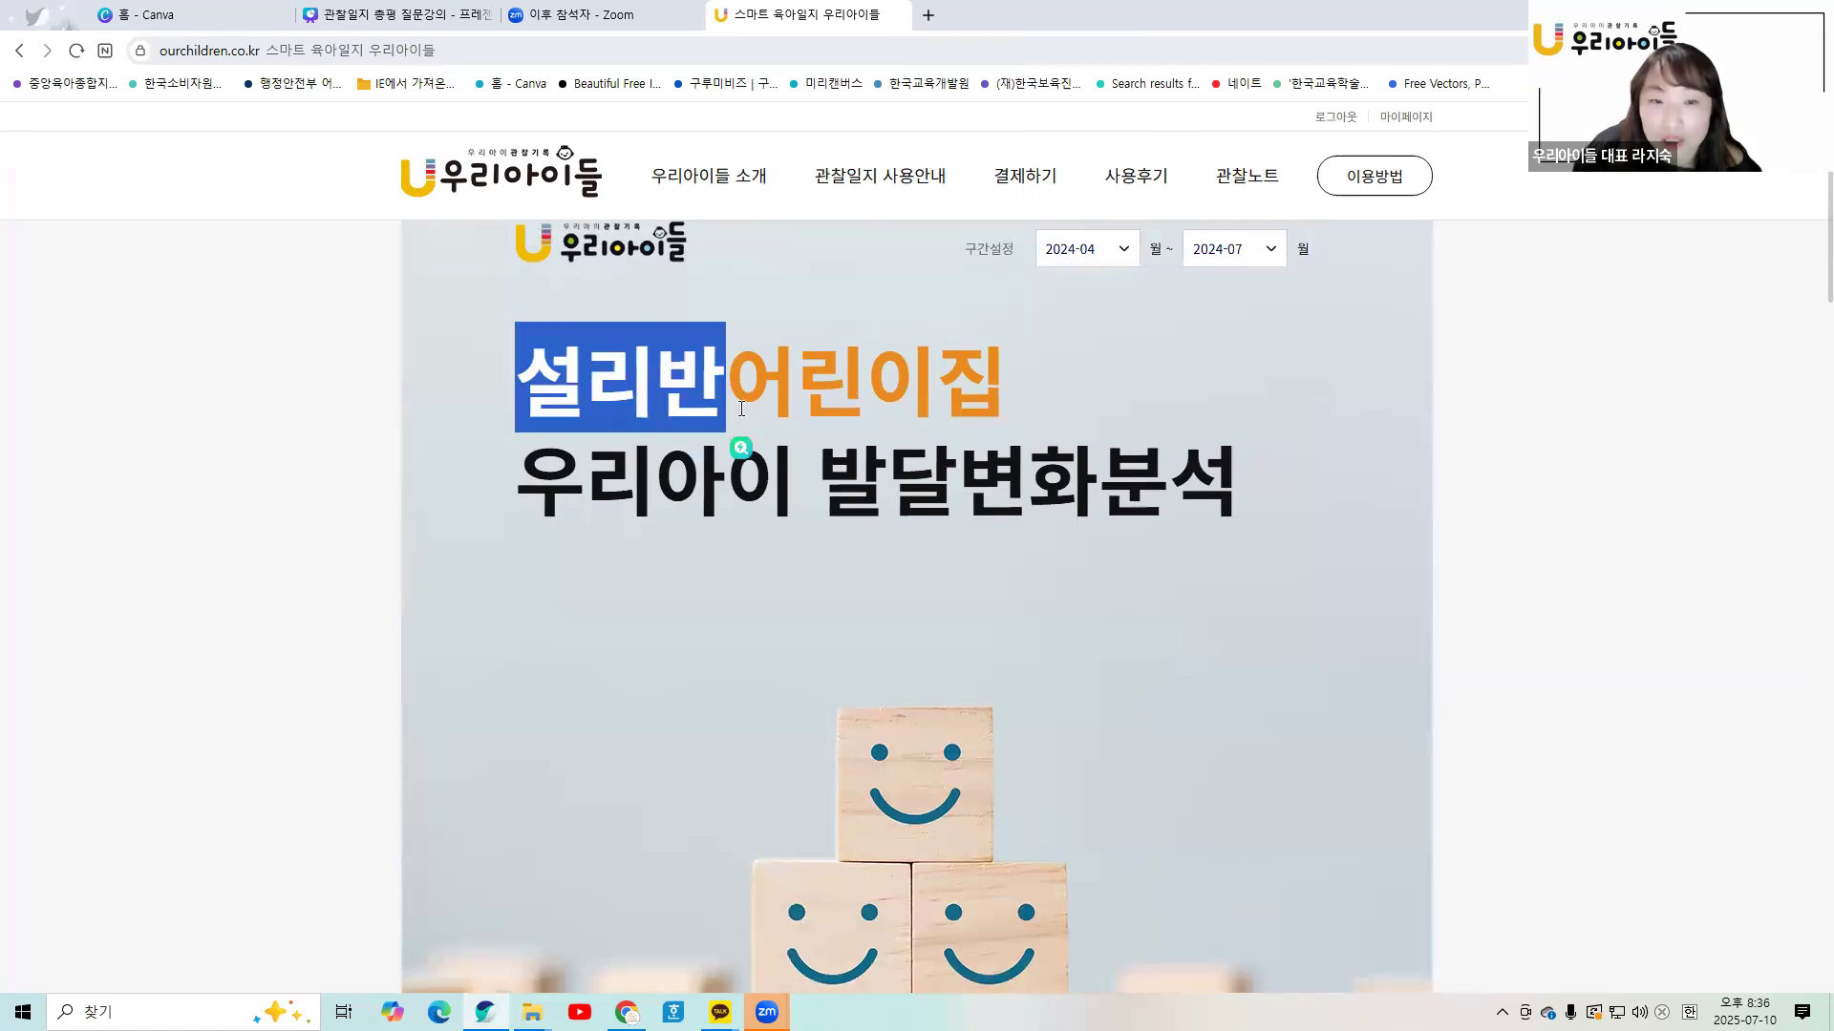
click(741, 409)
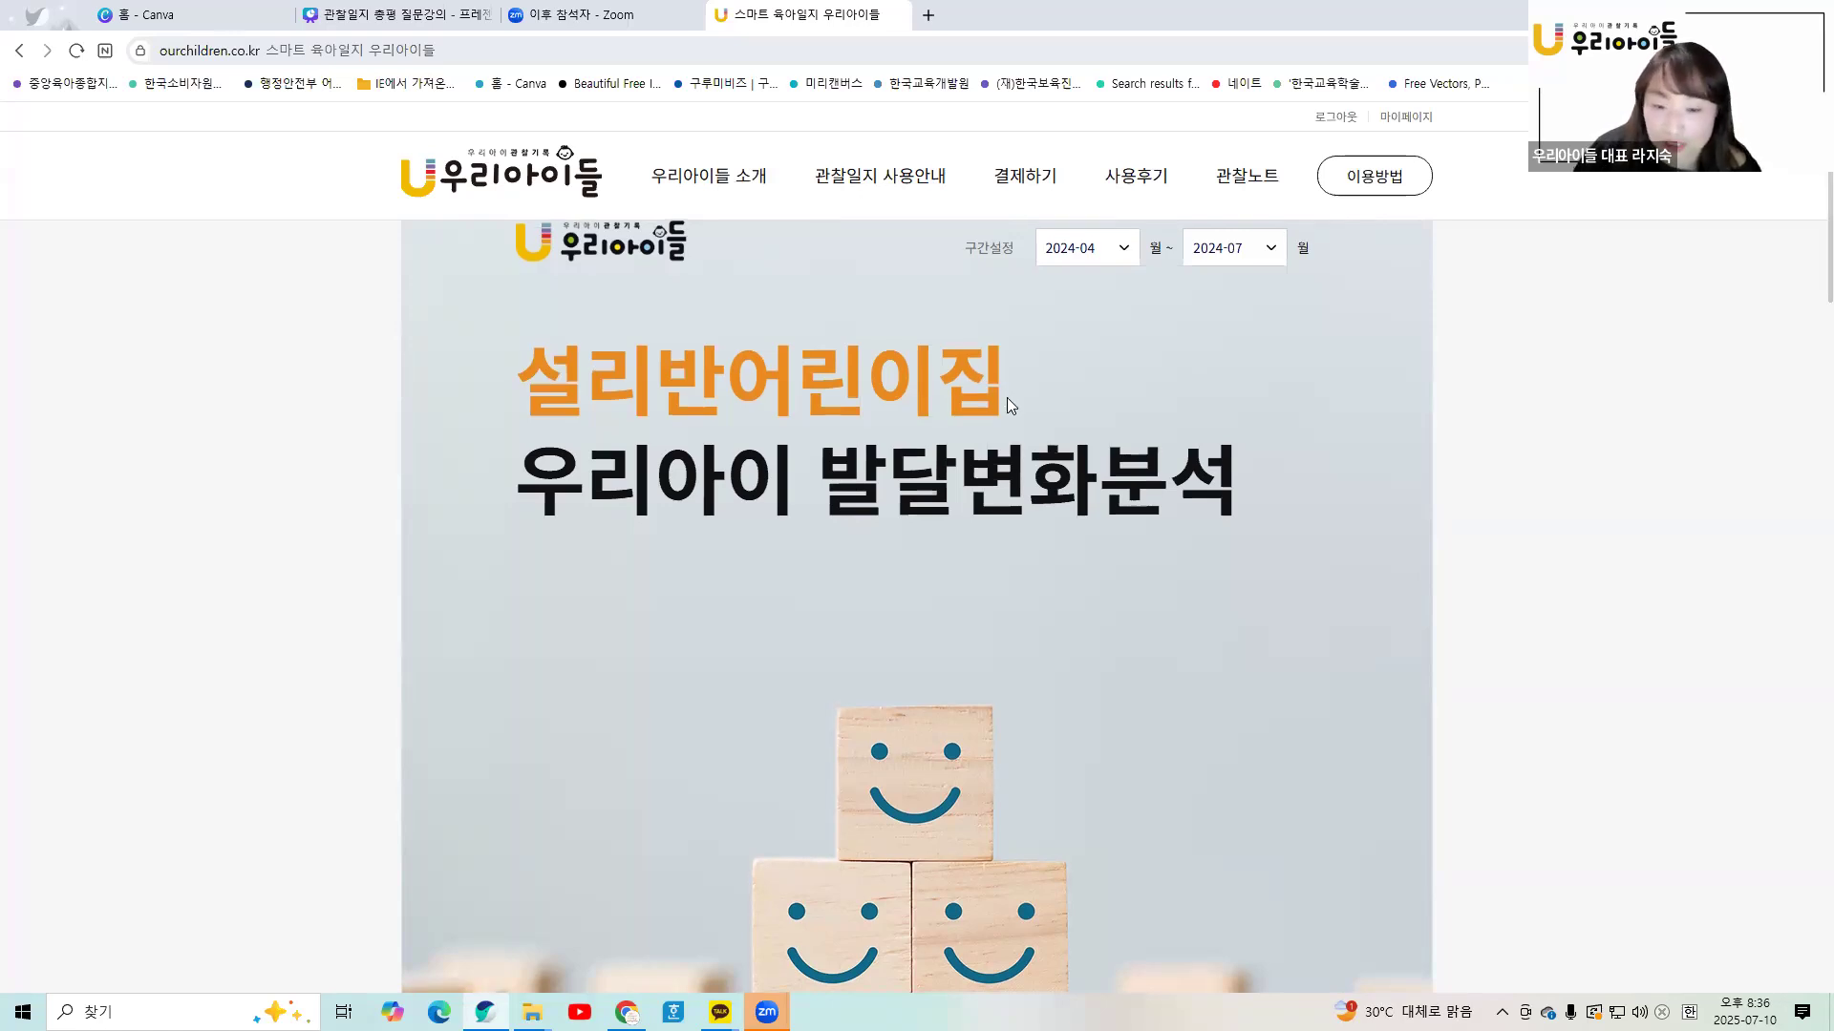
scroll(1007, 397, down, 9)
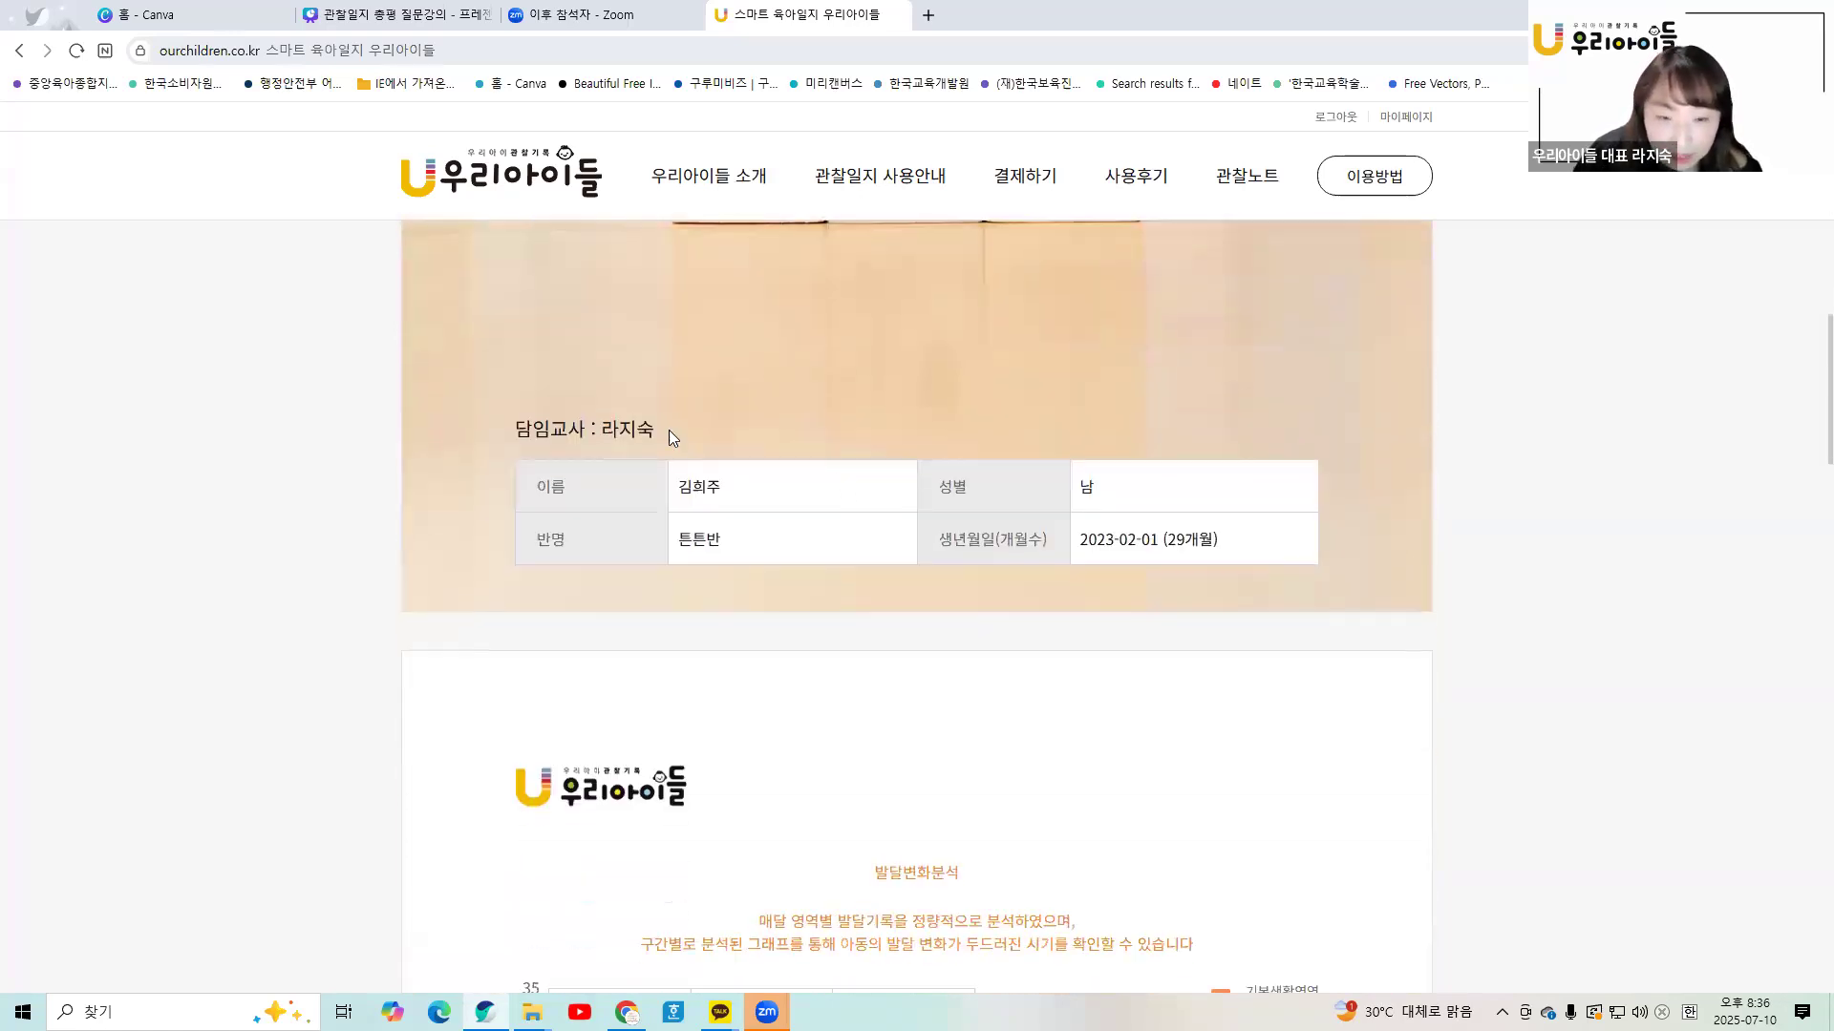
scroll(948, 573, down, 5)
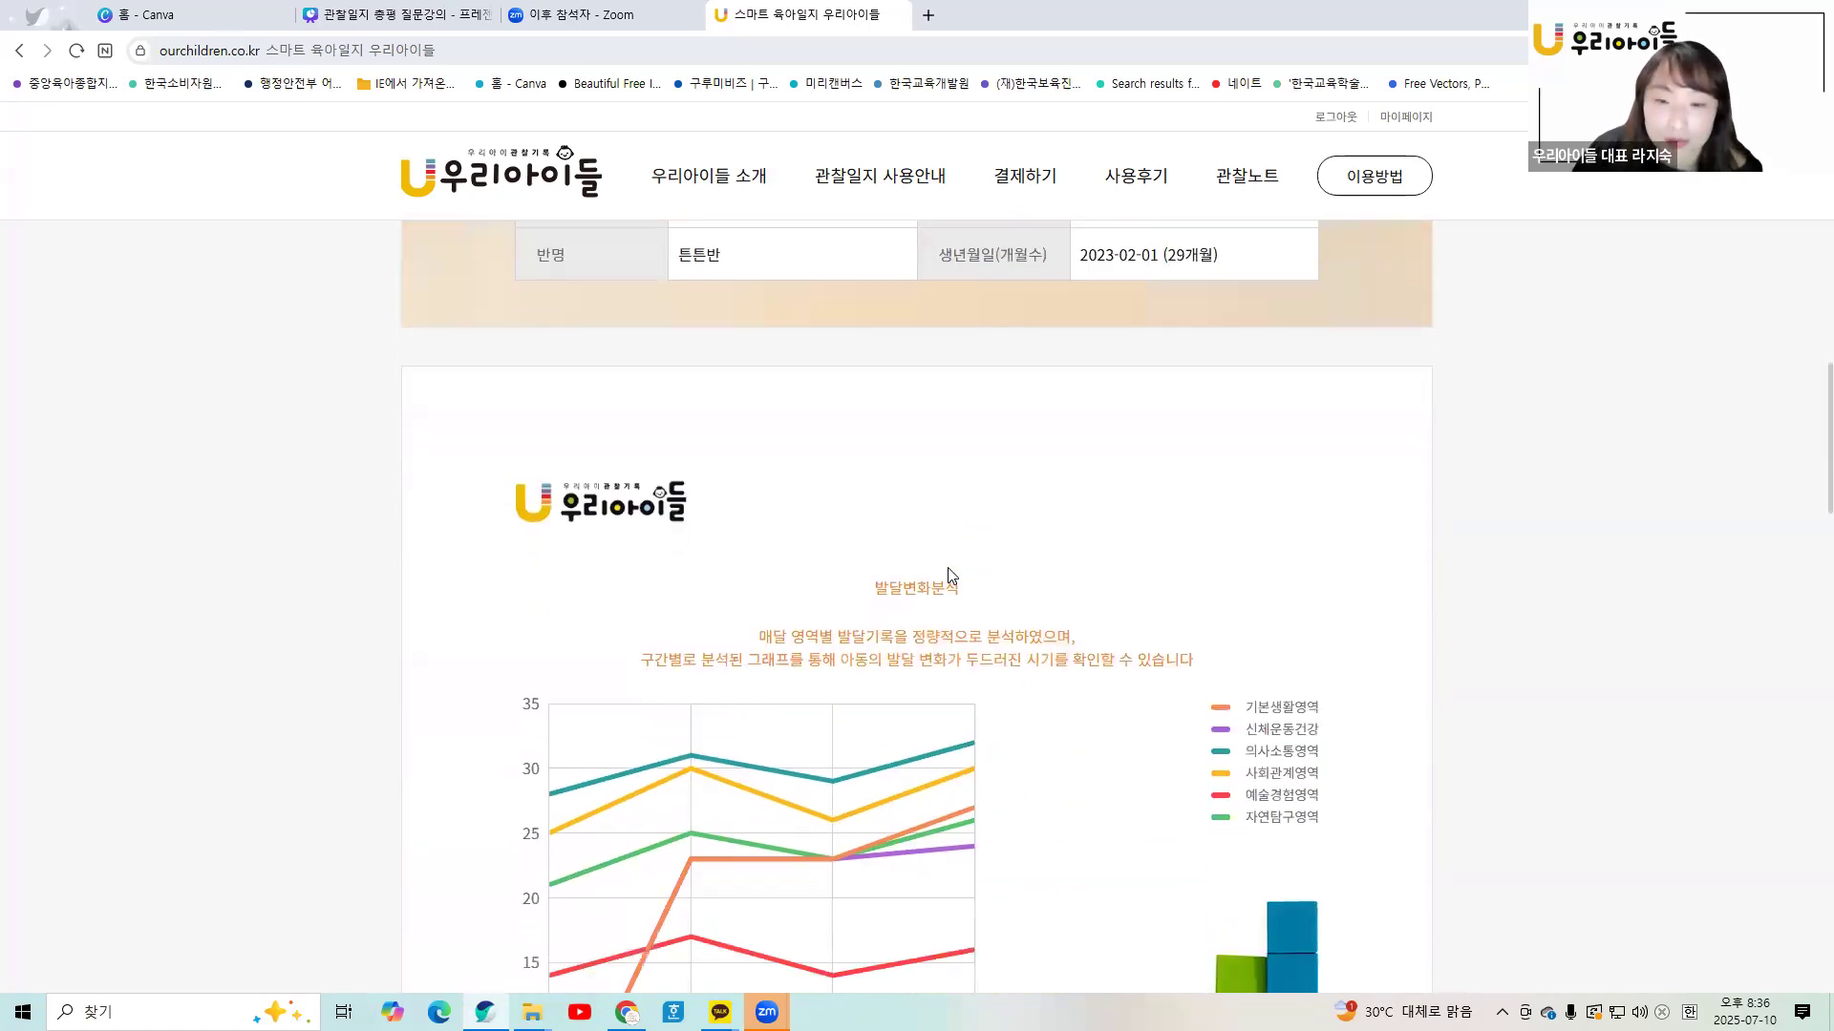
scroll(832, 676, down, 1)
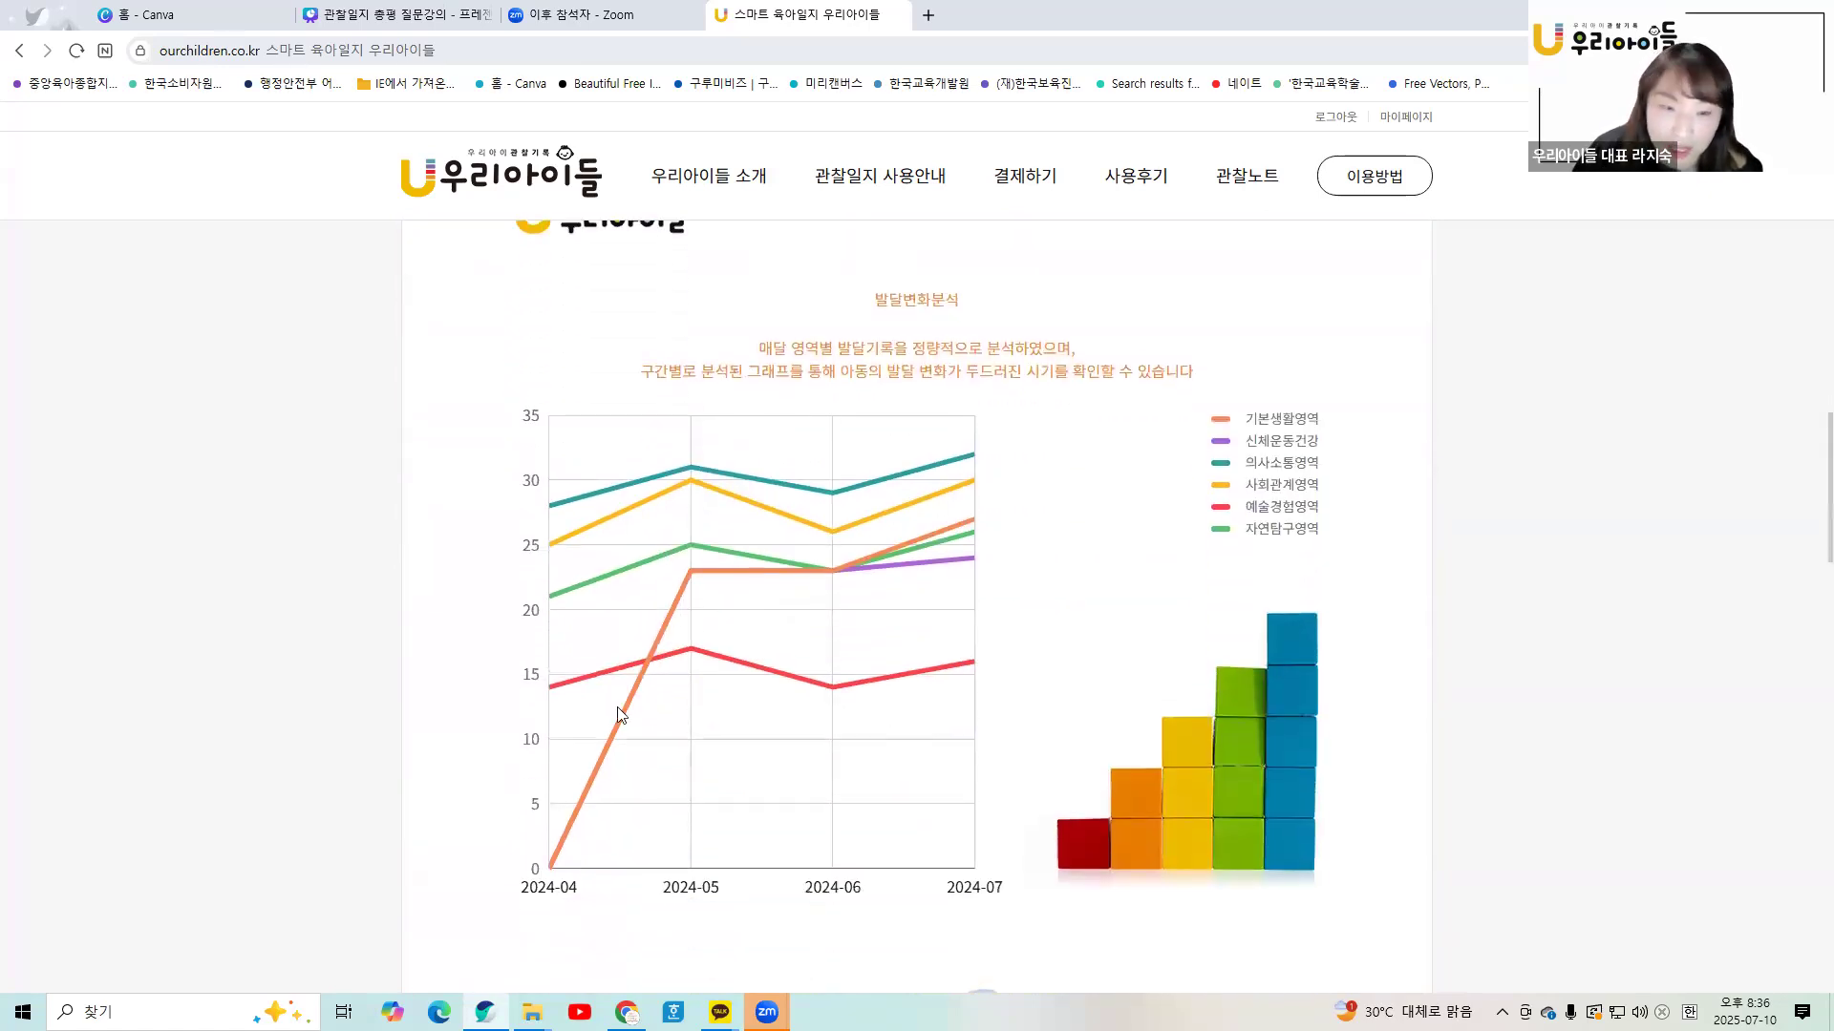
scroll(798, 705, down, 1)
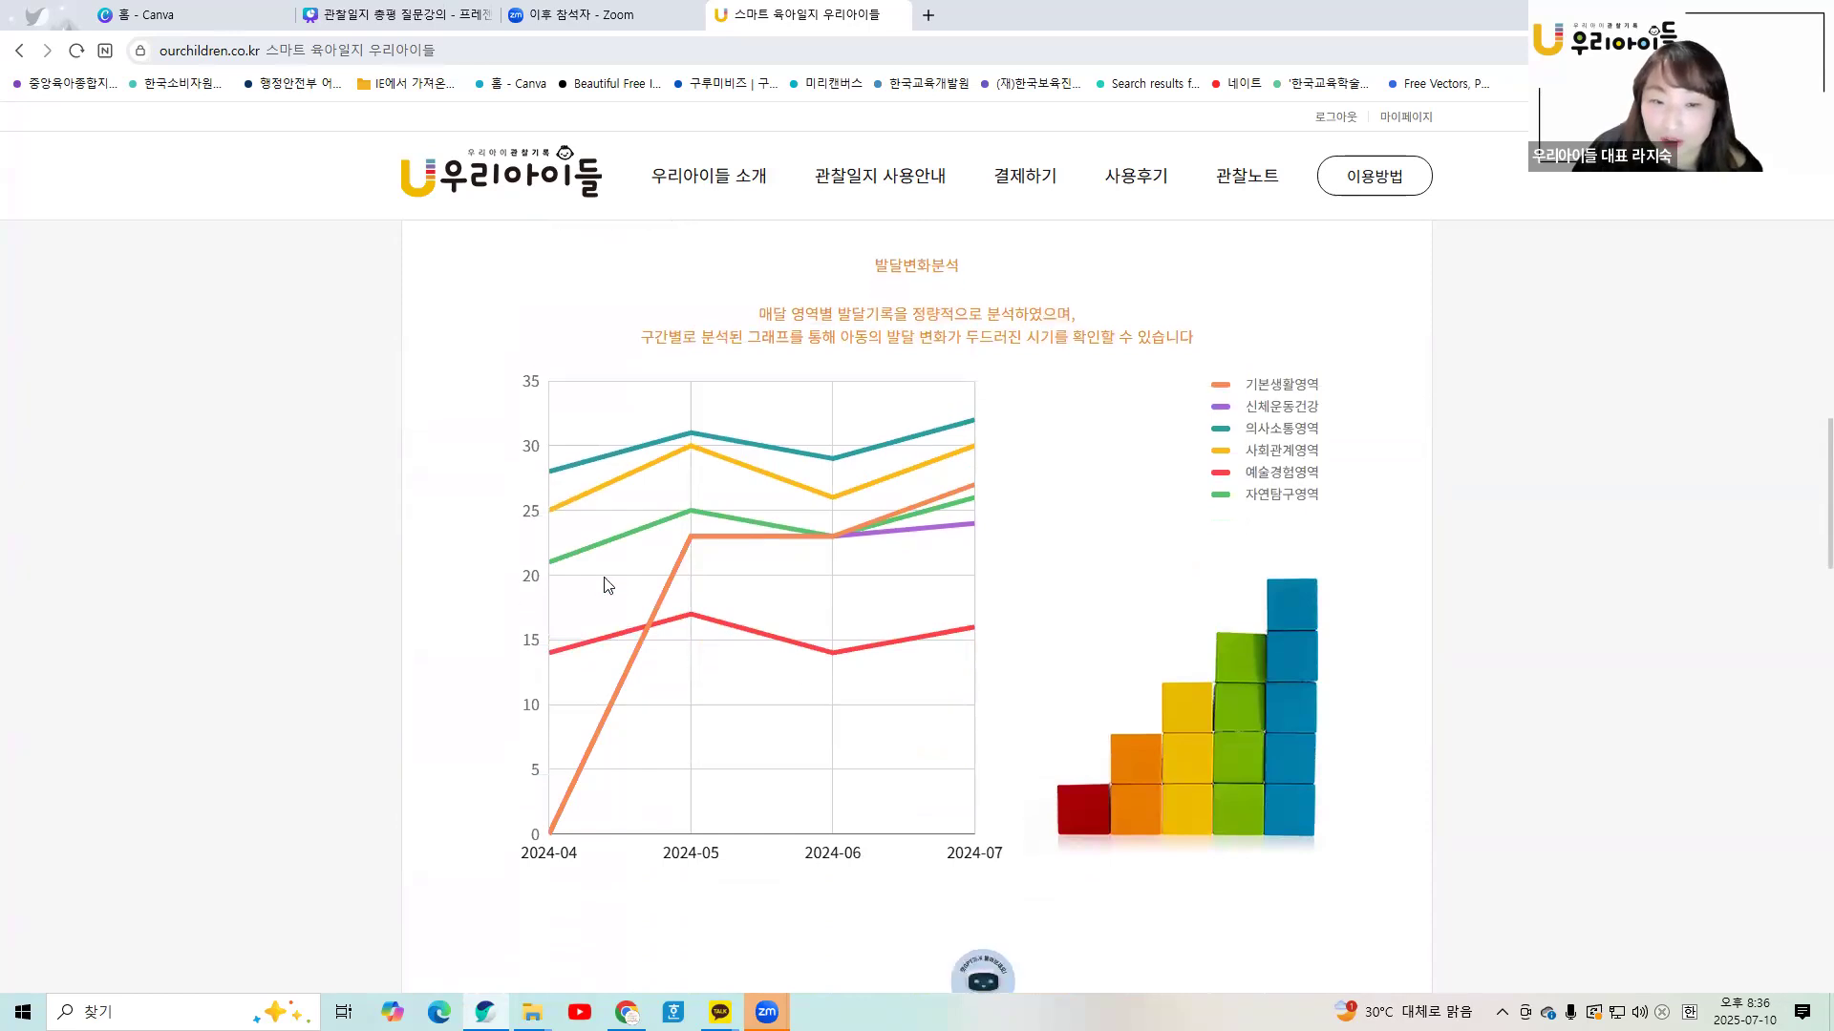
scroll(935, 568, down, 6)
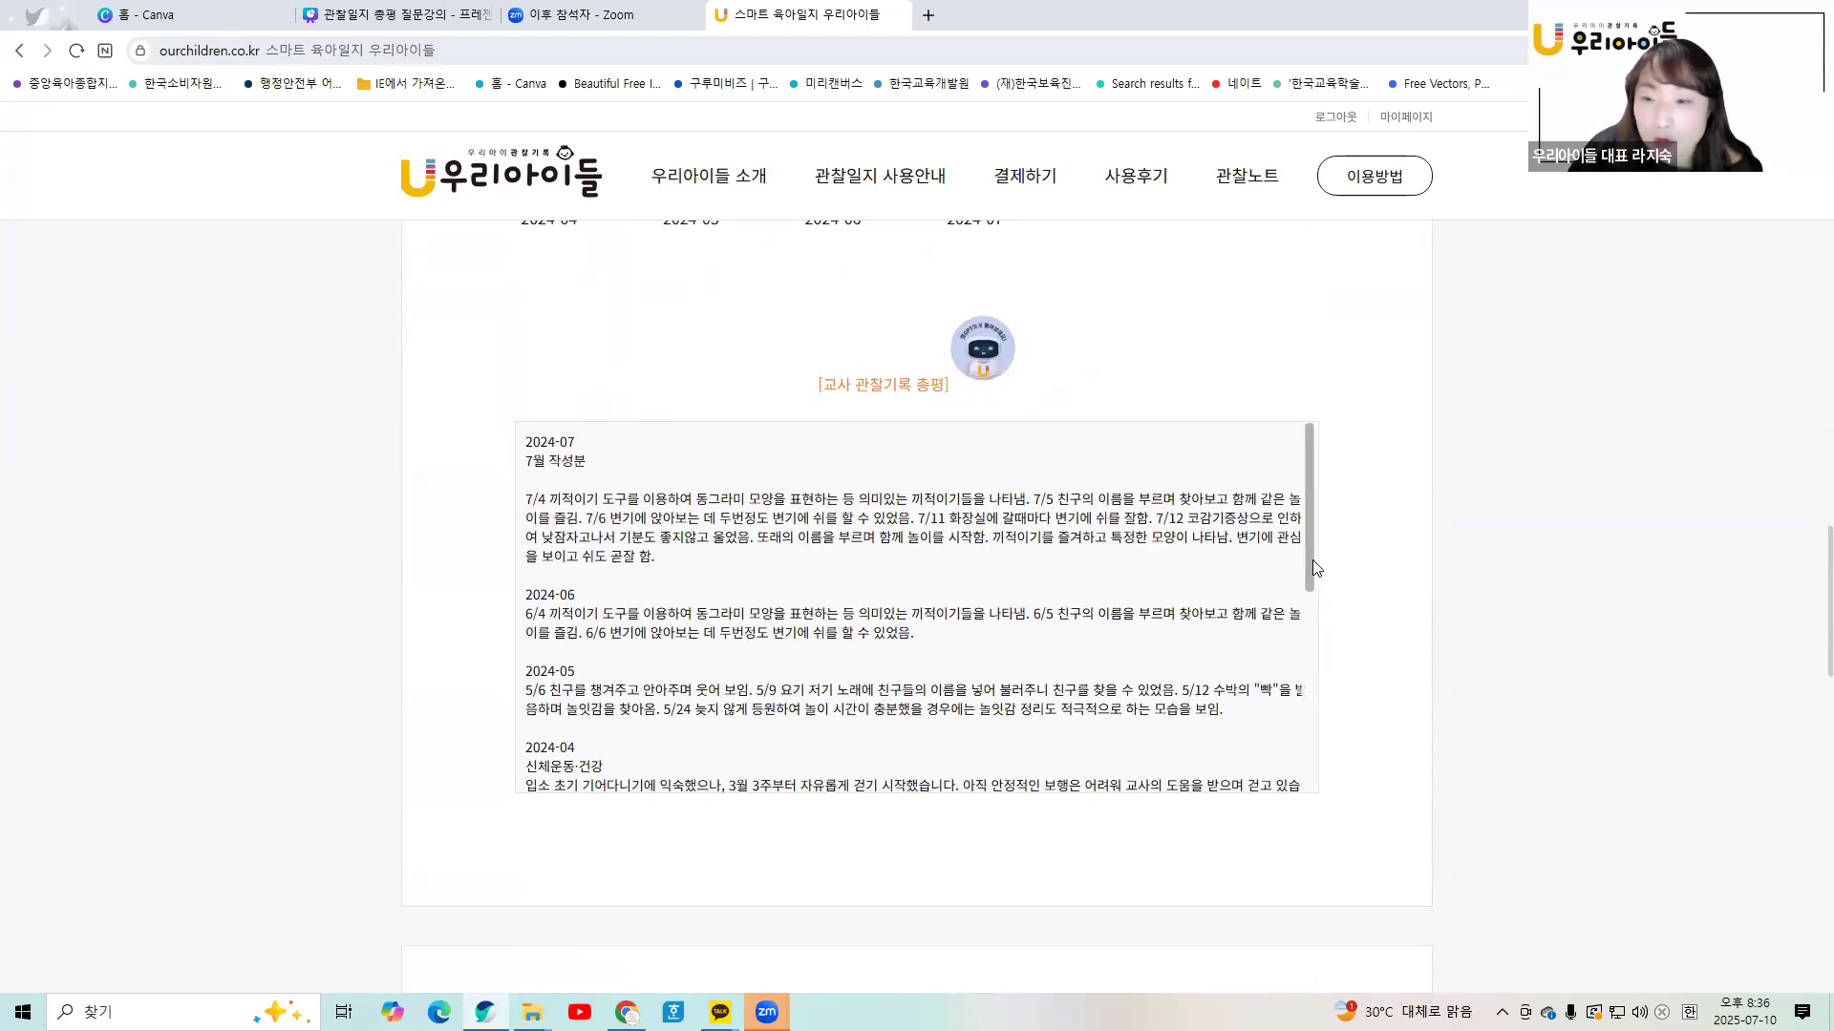
scroll(1314, 566, up, 10)
scroll(1314, 566, up, 10)
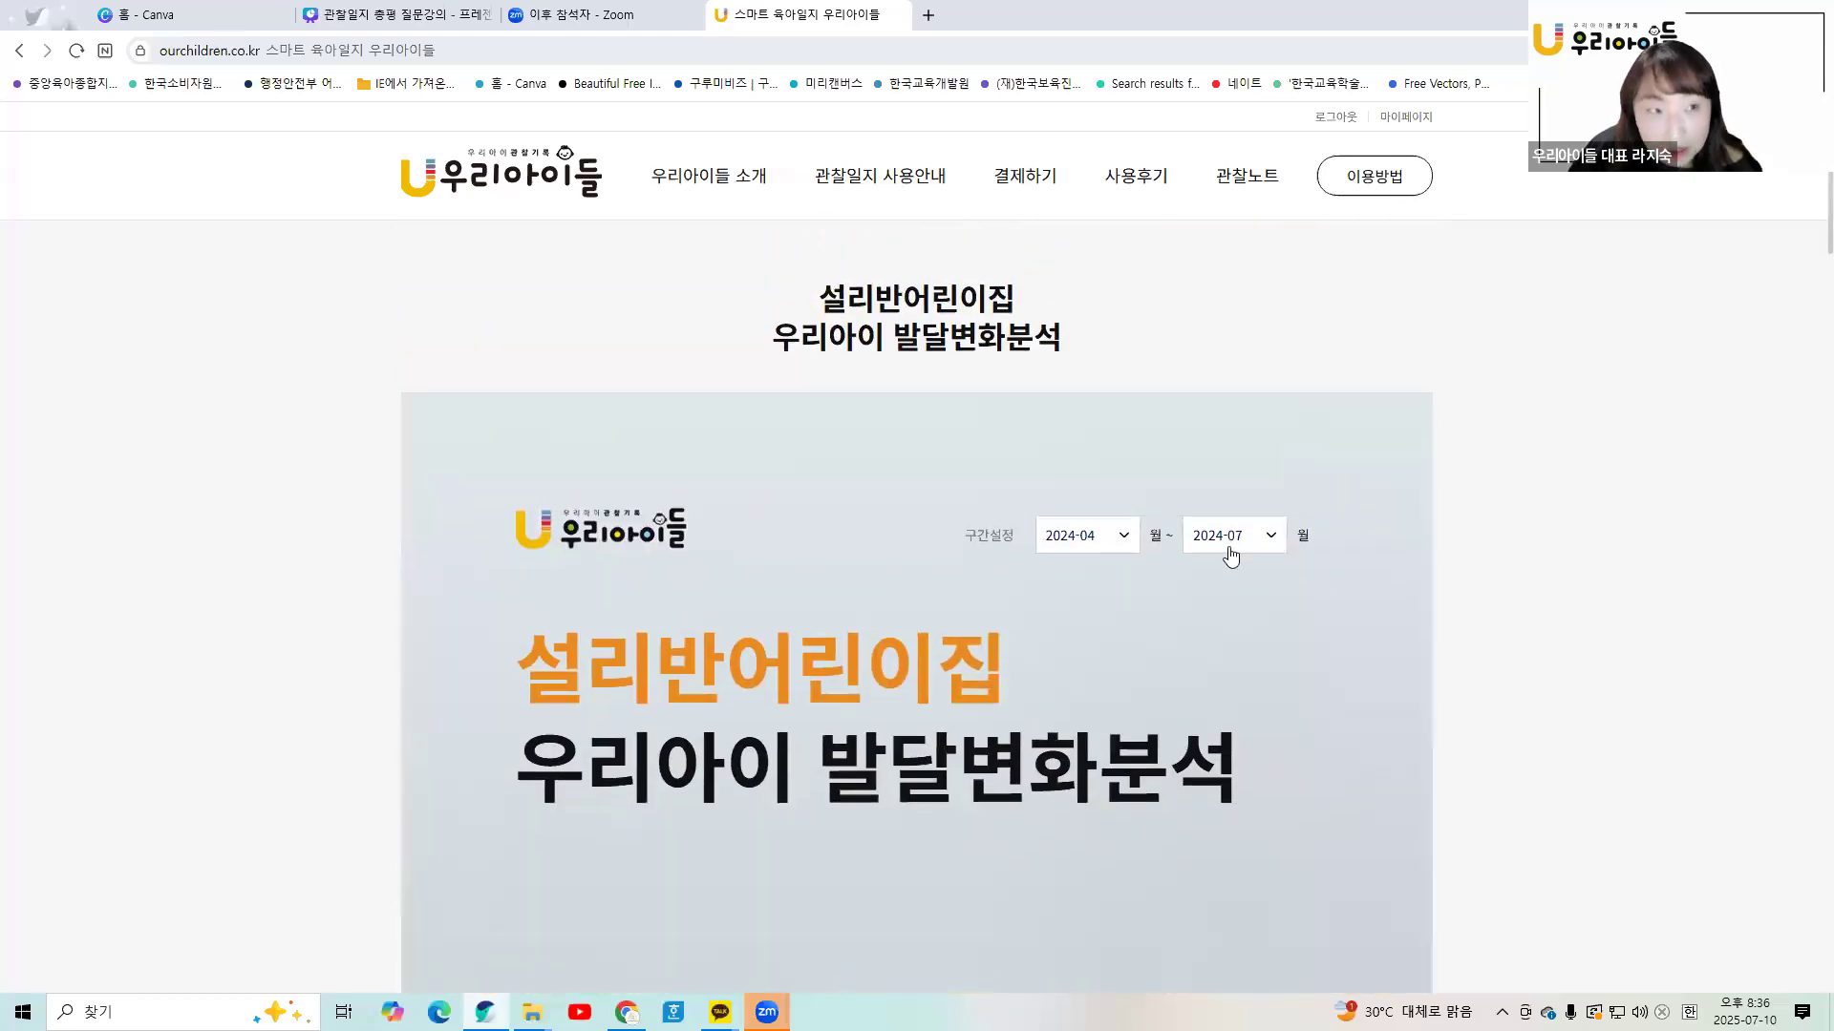
scroll(1278, 612, down, 15)
scroll(1263, 659, down, 10)
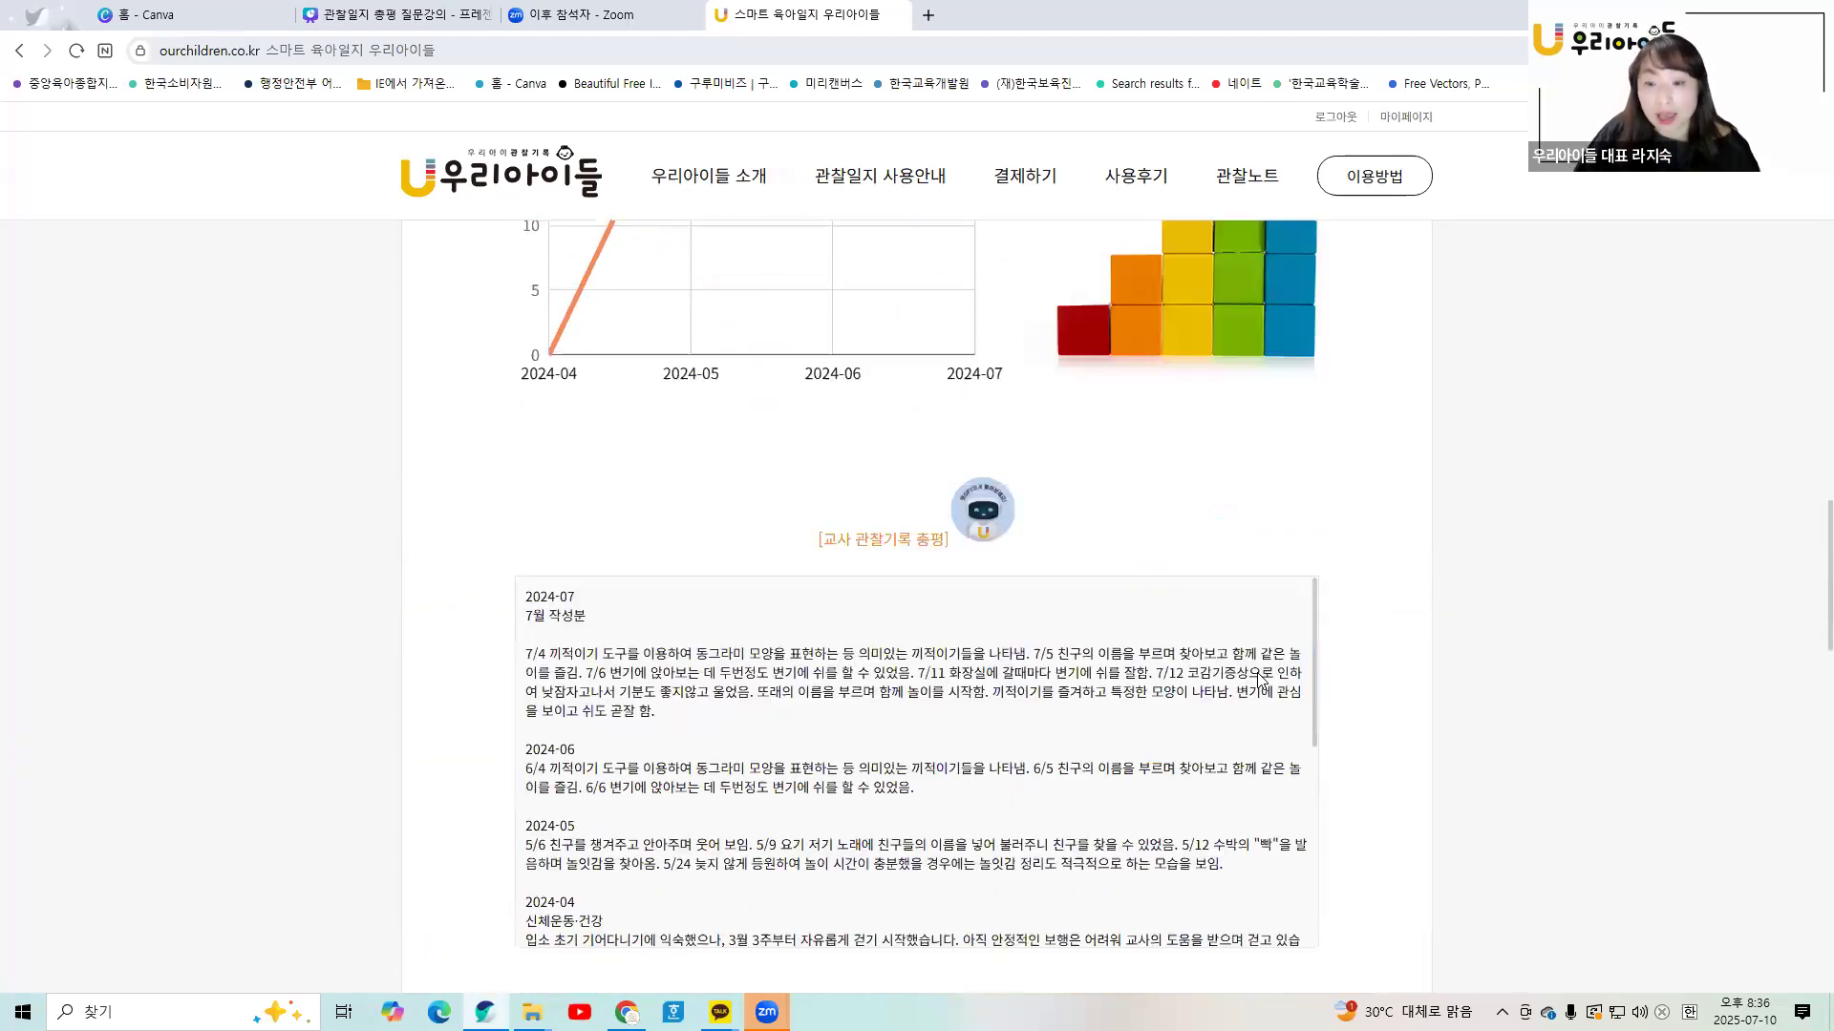
scroll(1308, 499, down, 3)
scroll(1309, 499, down, 3)
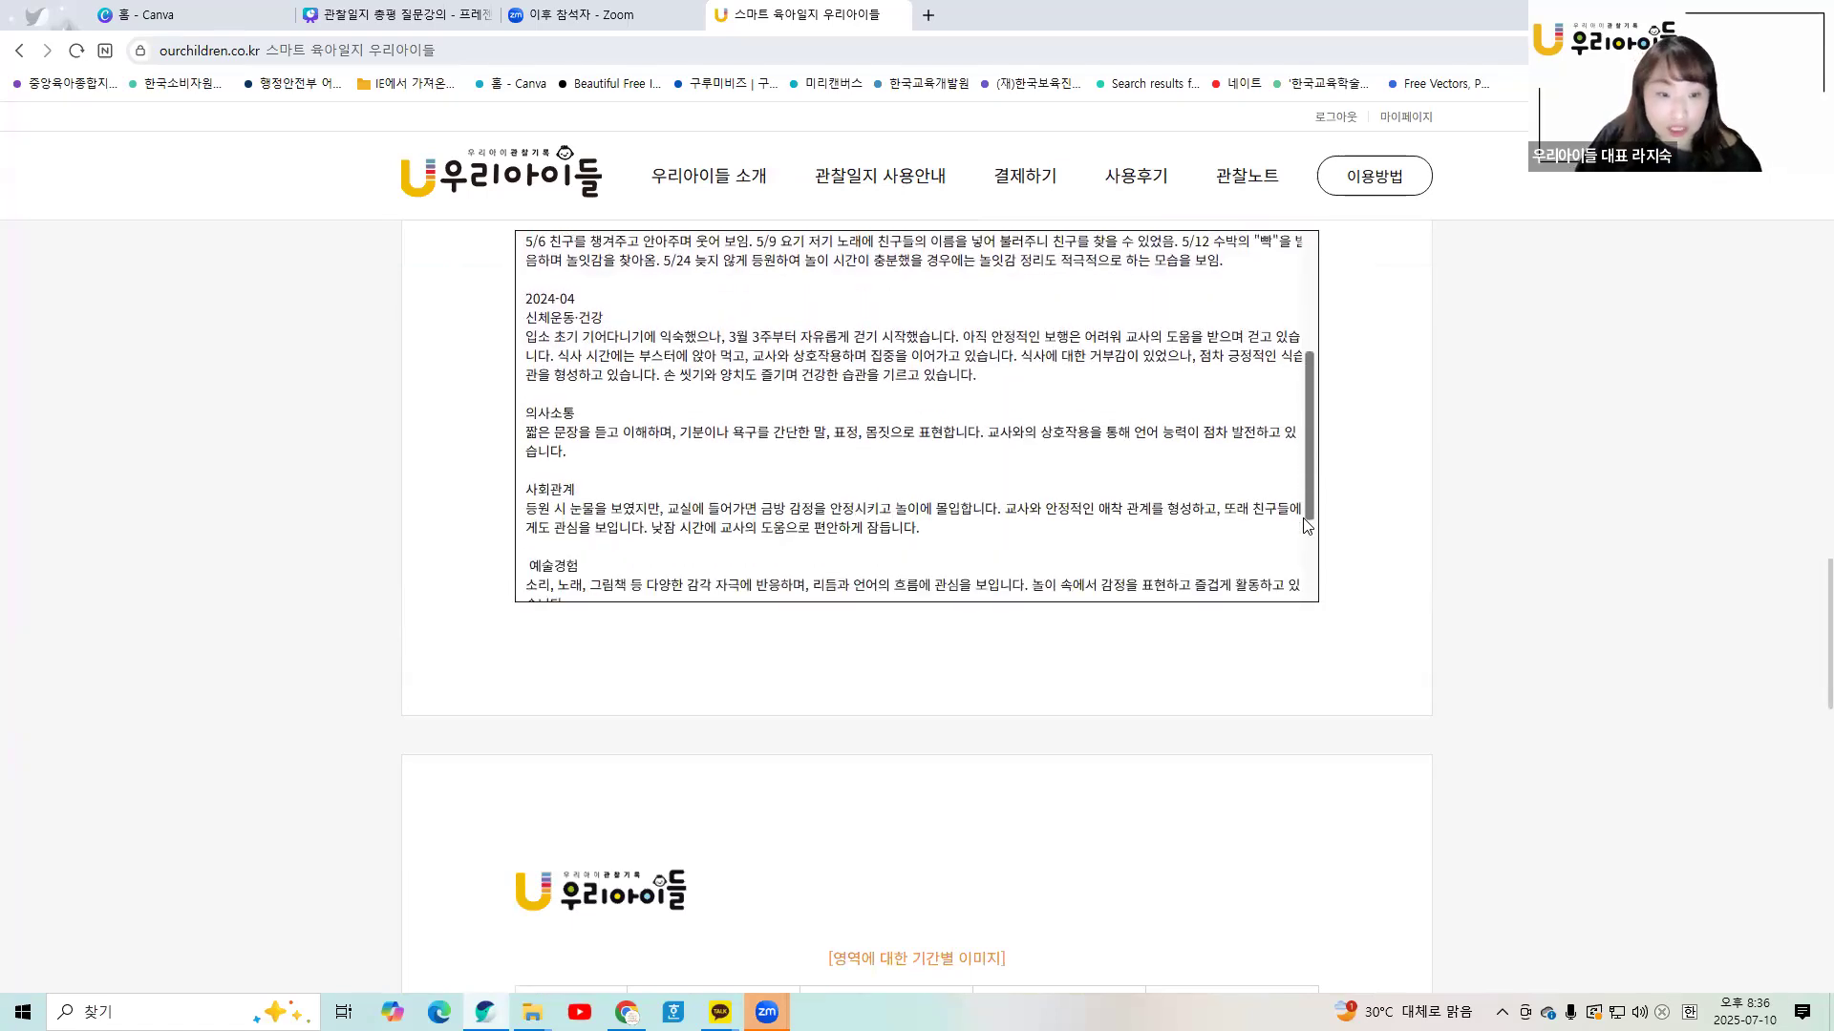
scroll(1306, 481, up, 4)
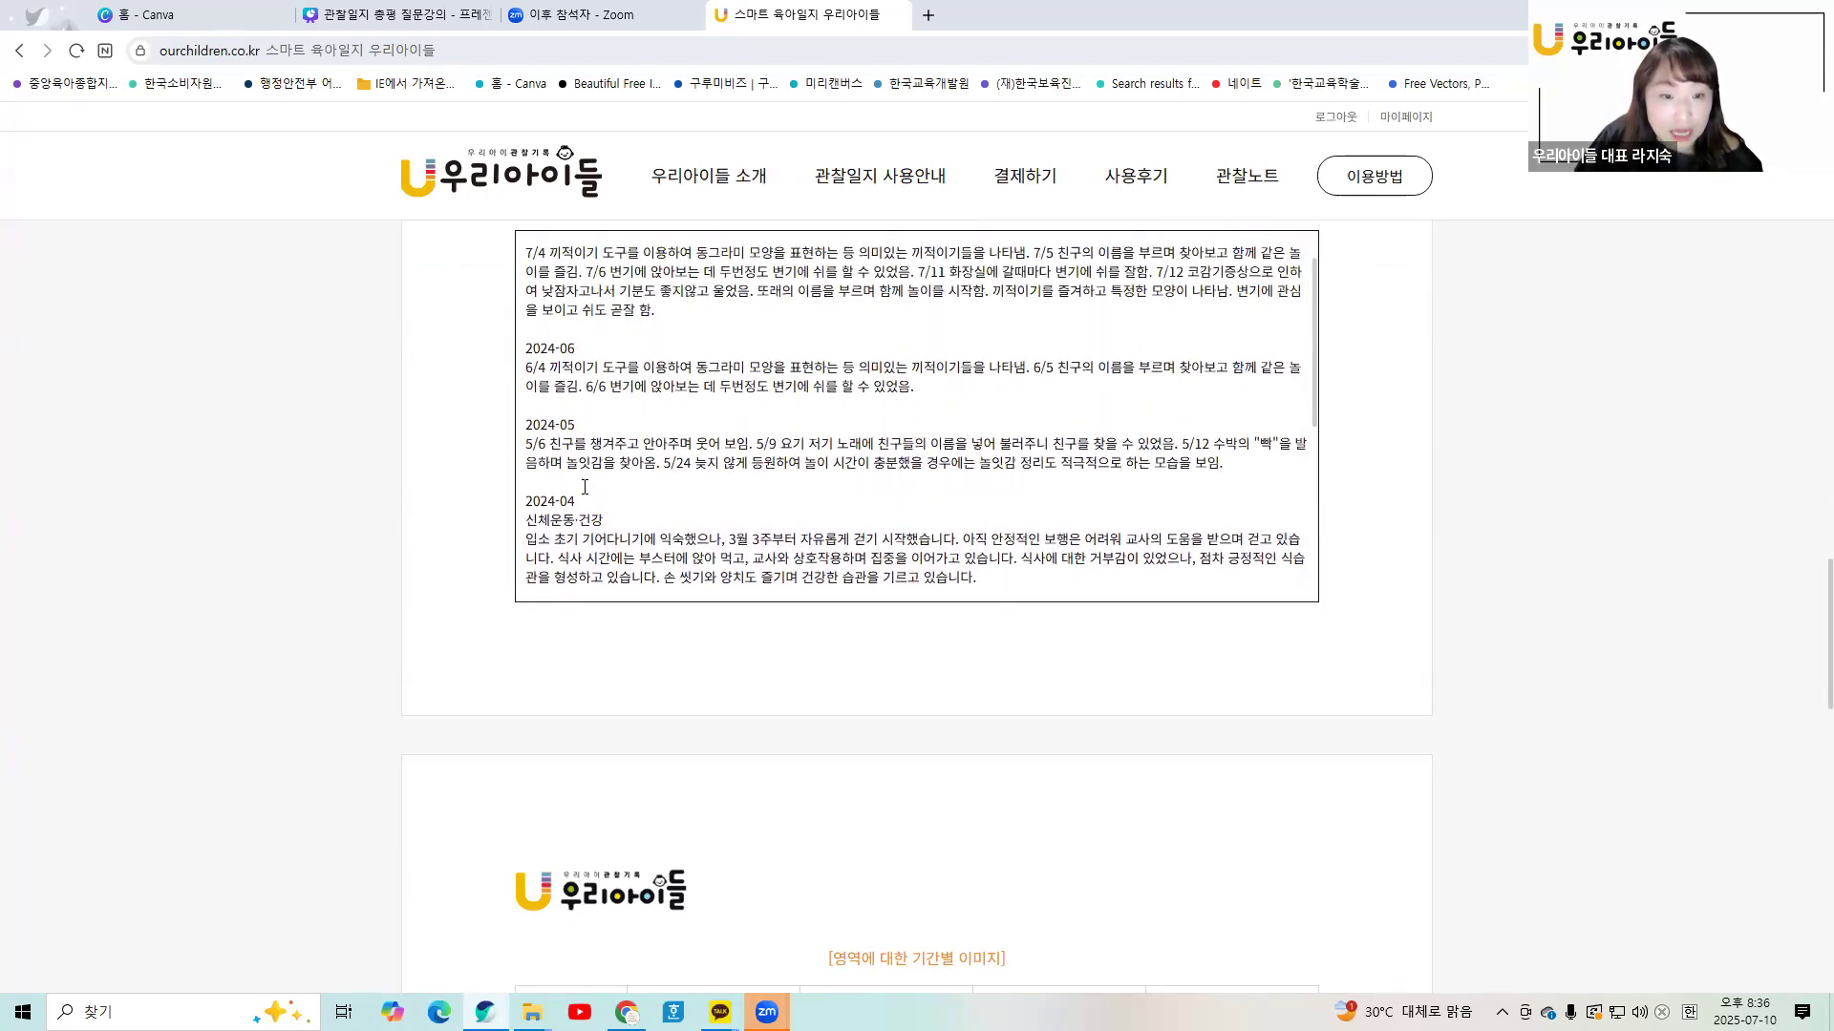
scroll(578, 516, up, 1)
click(577, 403)
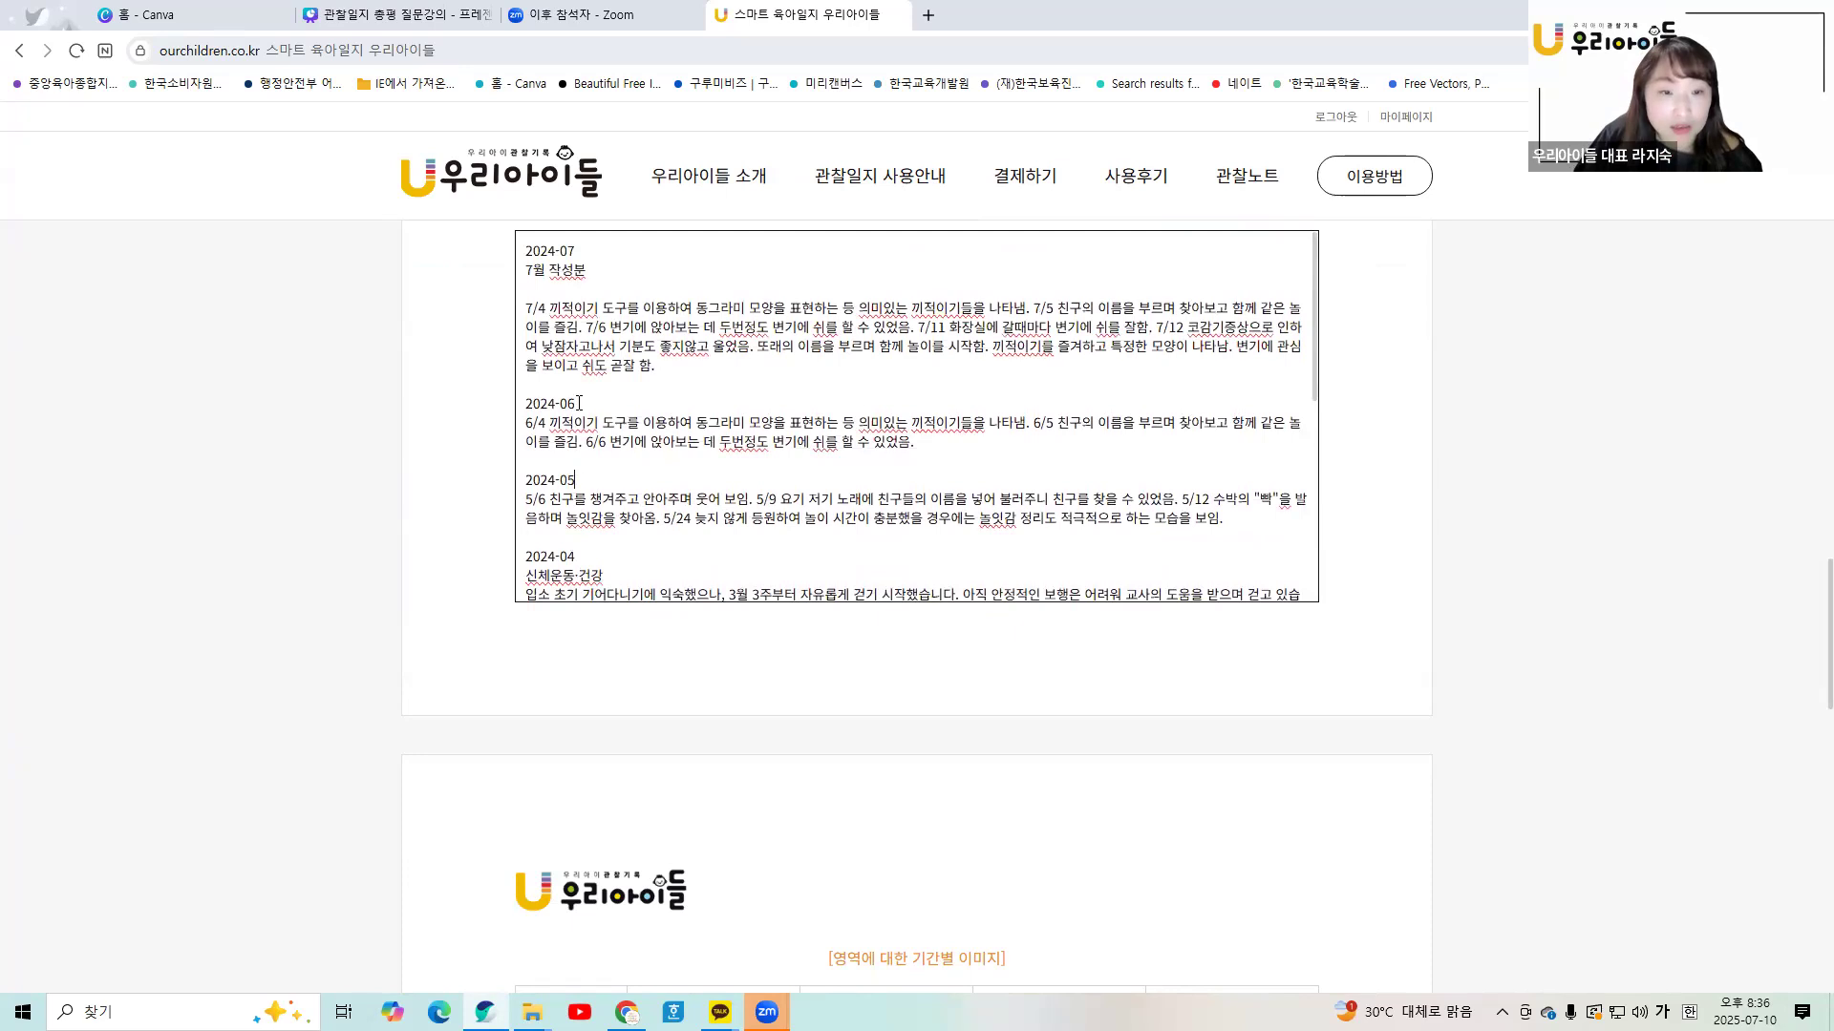
scroll(571, 477, up, 2)
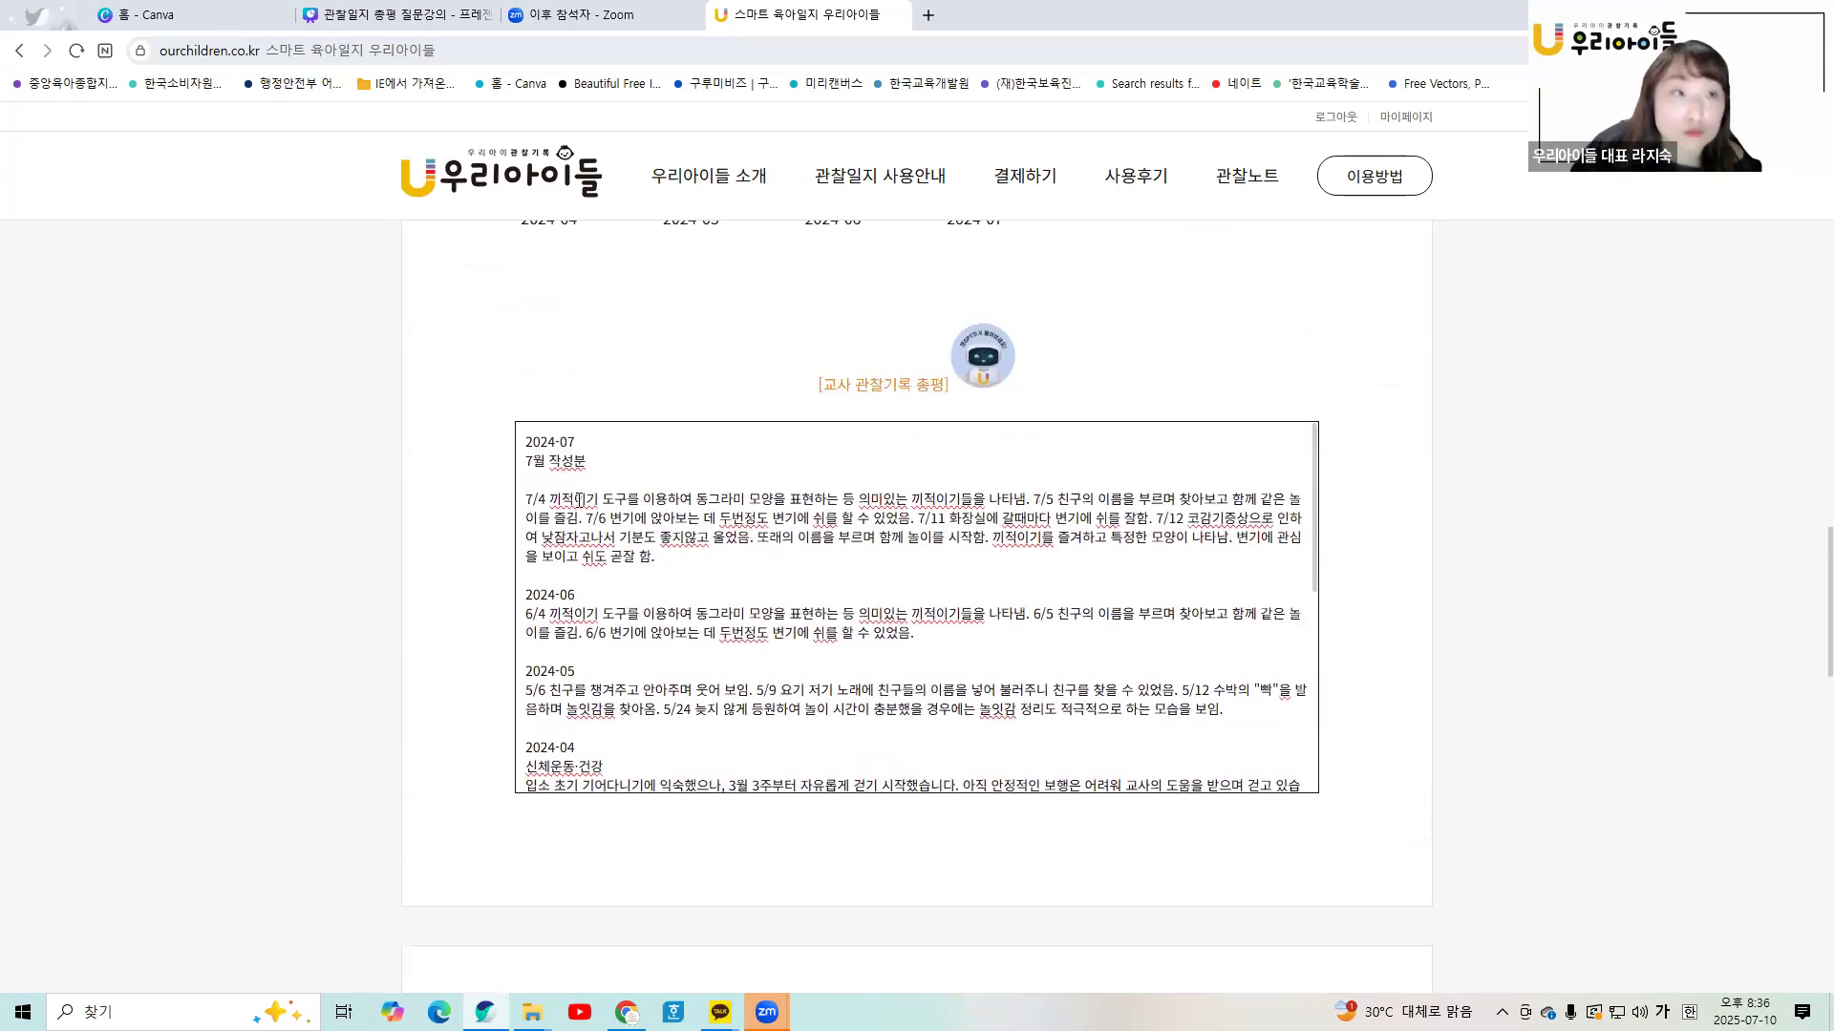
scroll(573, 496, down, 6)
scroll(579, 499, down, 2)
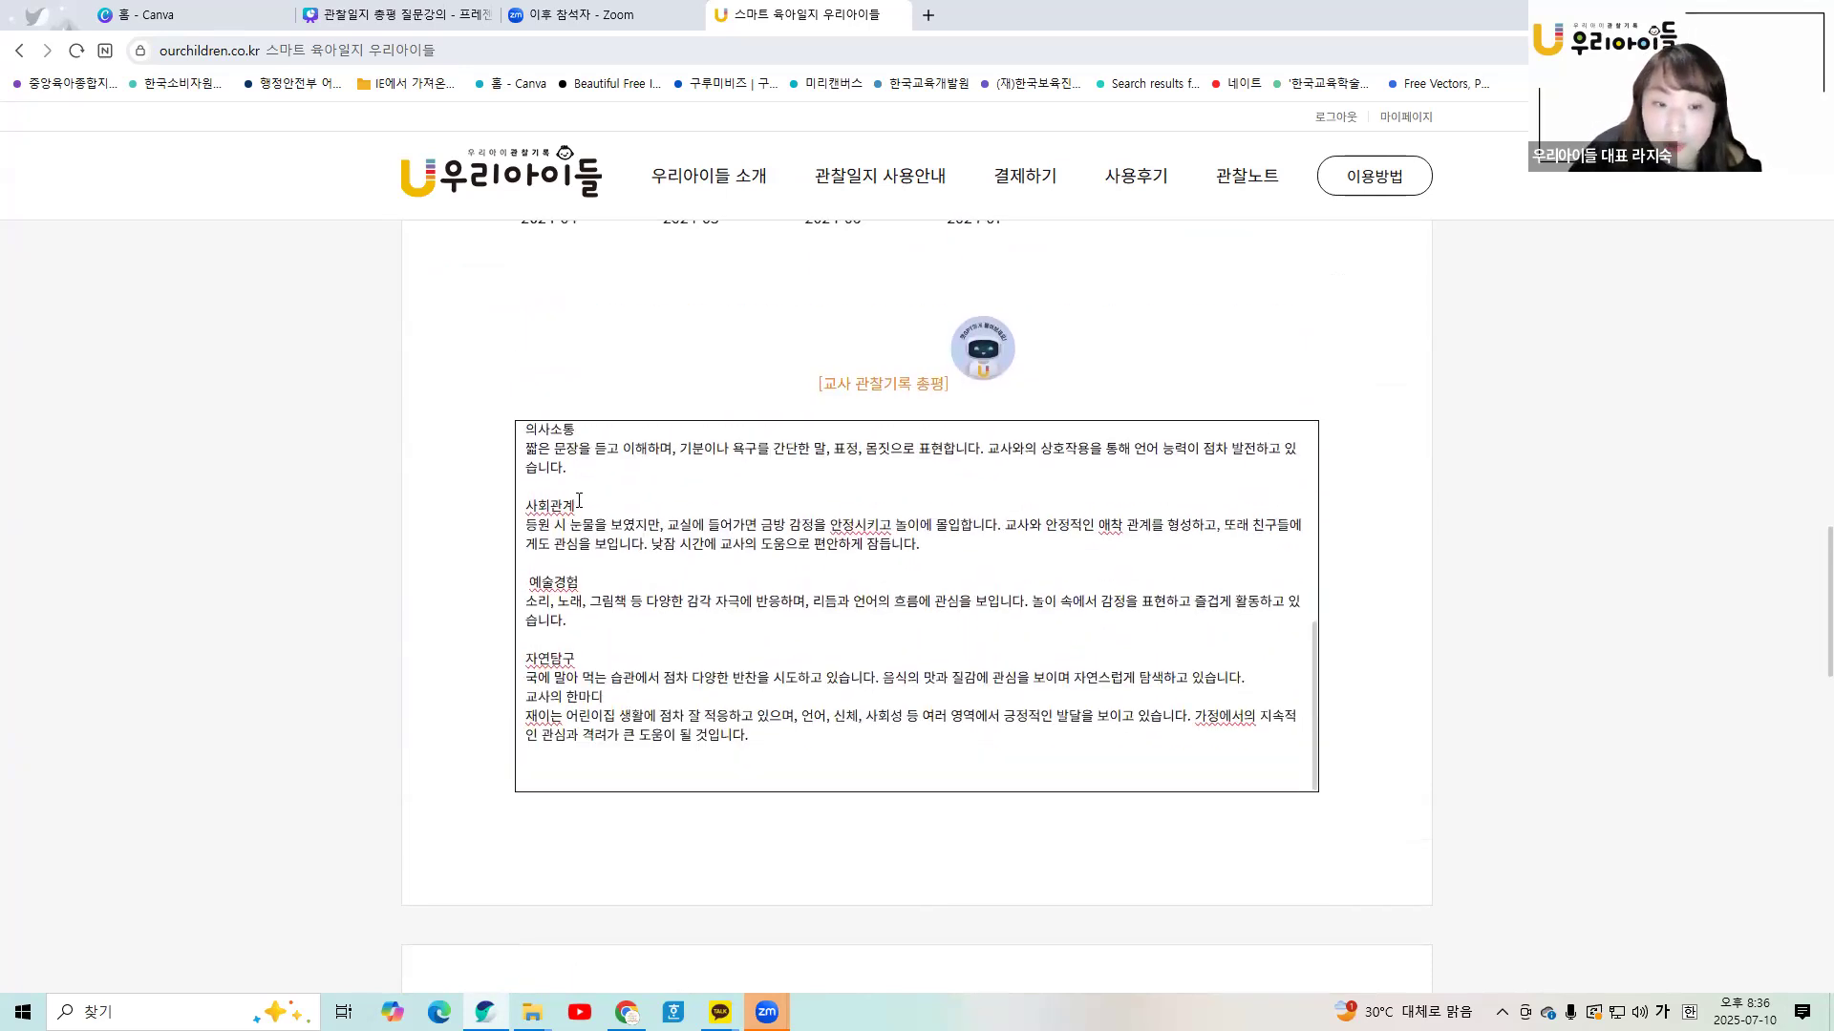
scroll(528, 332, up, 2)
drag(528, 332, 1139, 657)
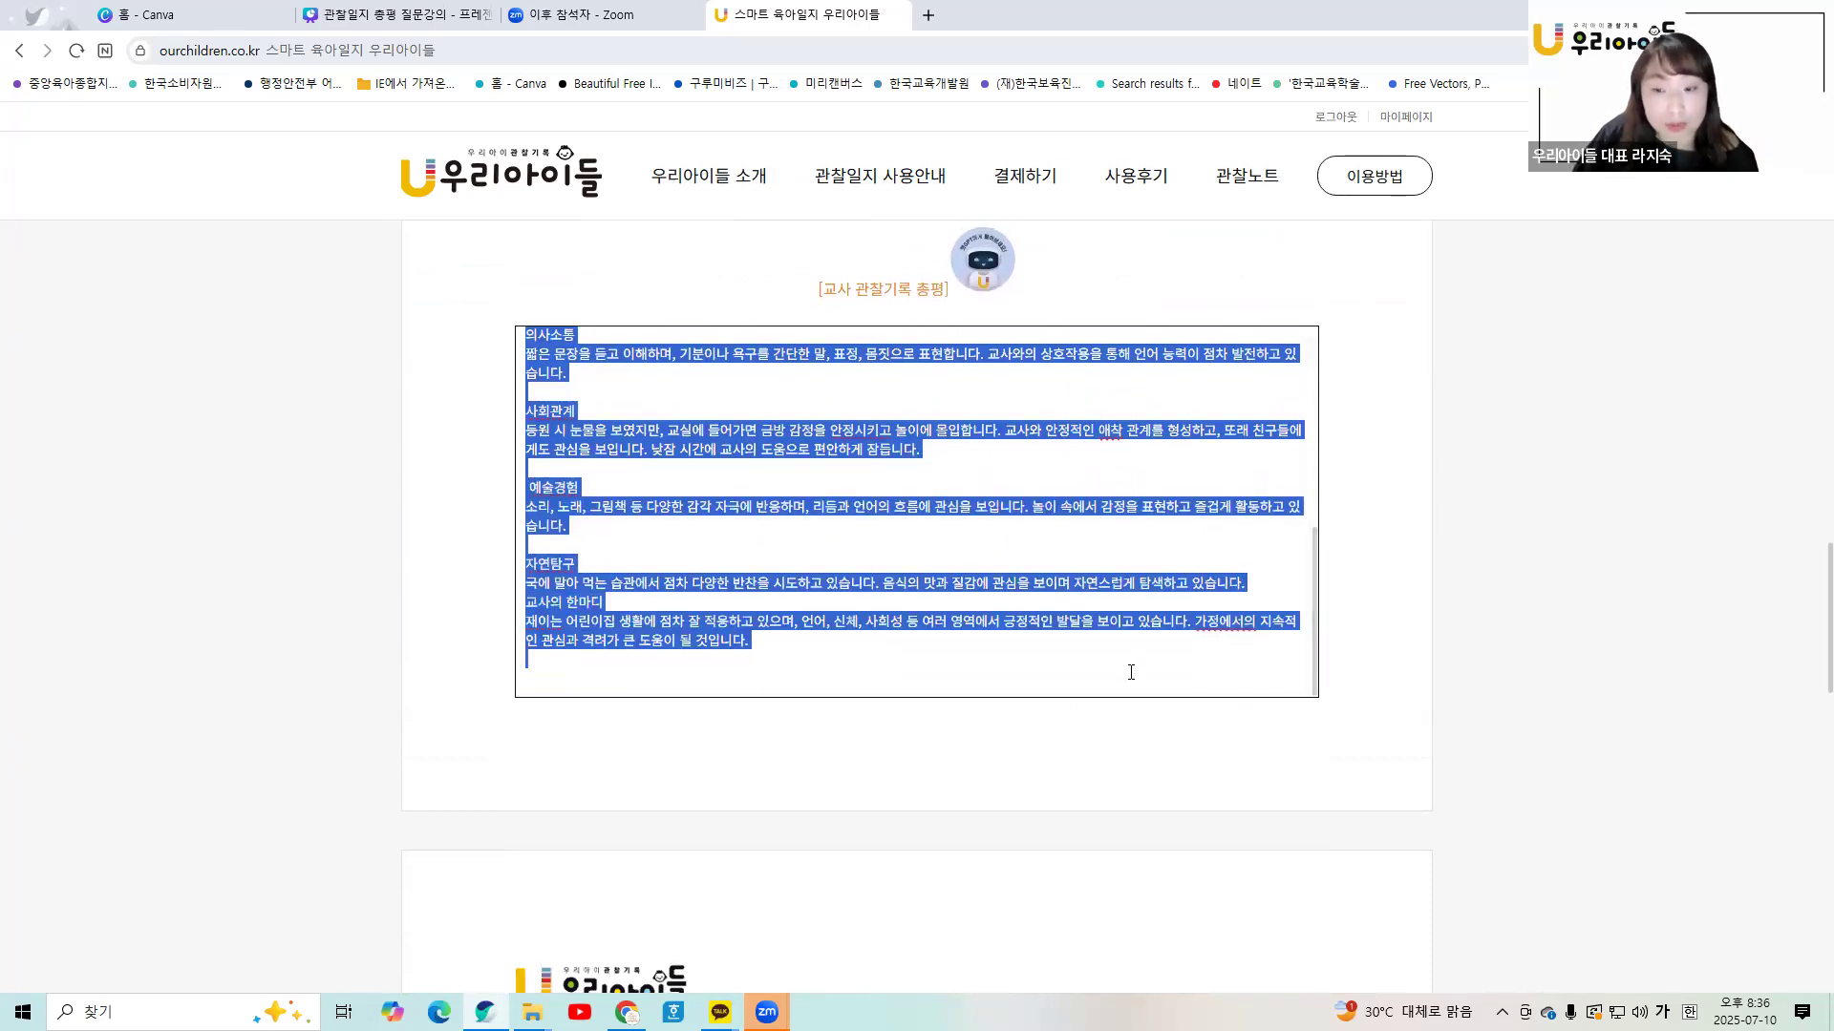
scroll(1146, 659, up, 3)
click(1160, 642)
scroll(1160, 642, up, 3)
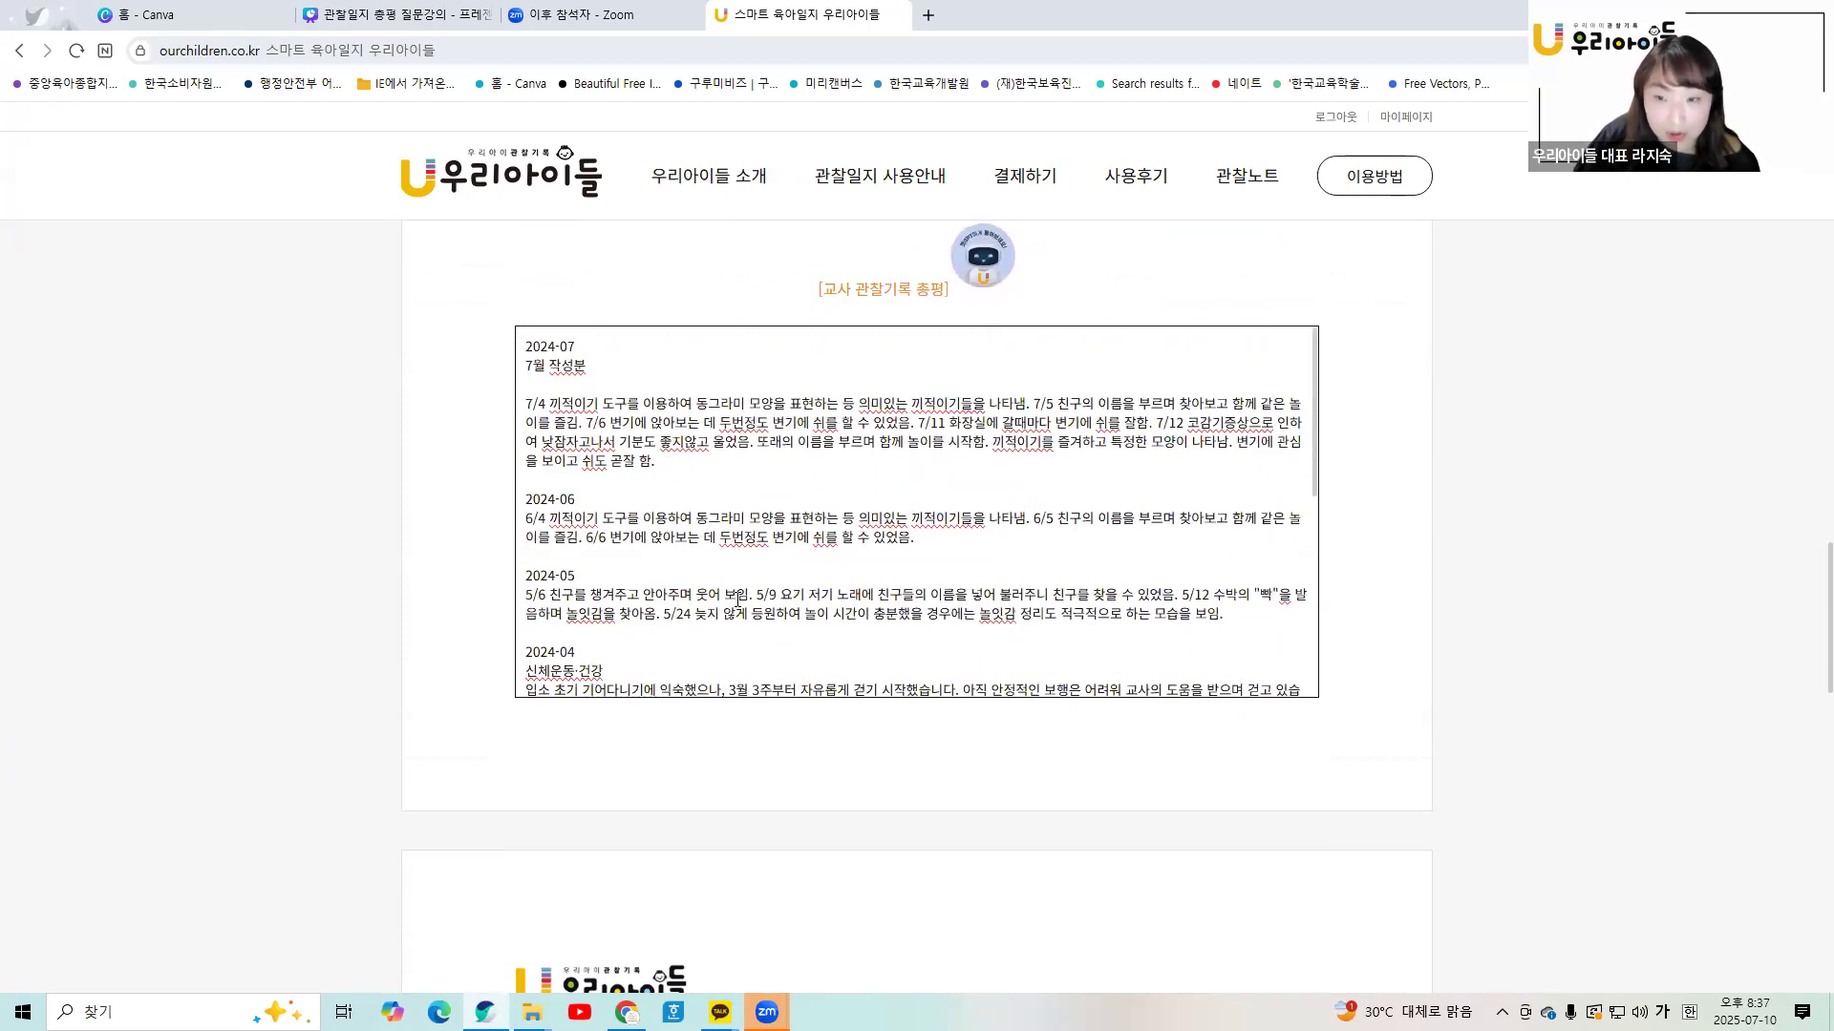
scroll(1092, 745, down, 4)
scroll(1093, 743, down, 10)
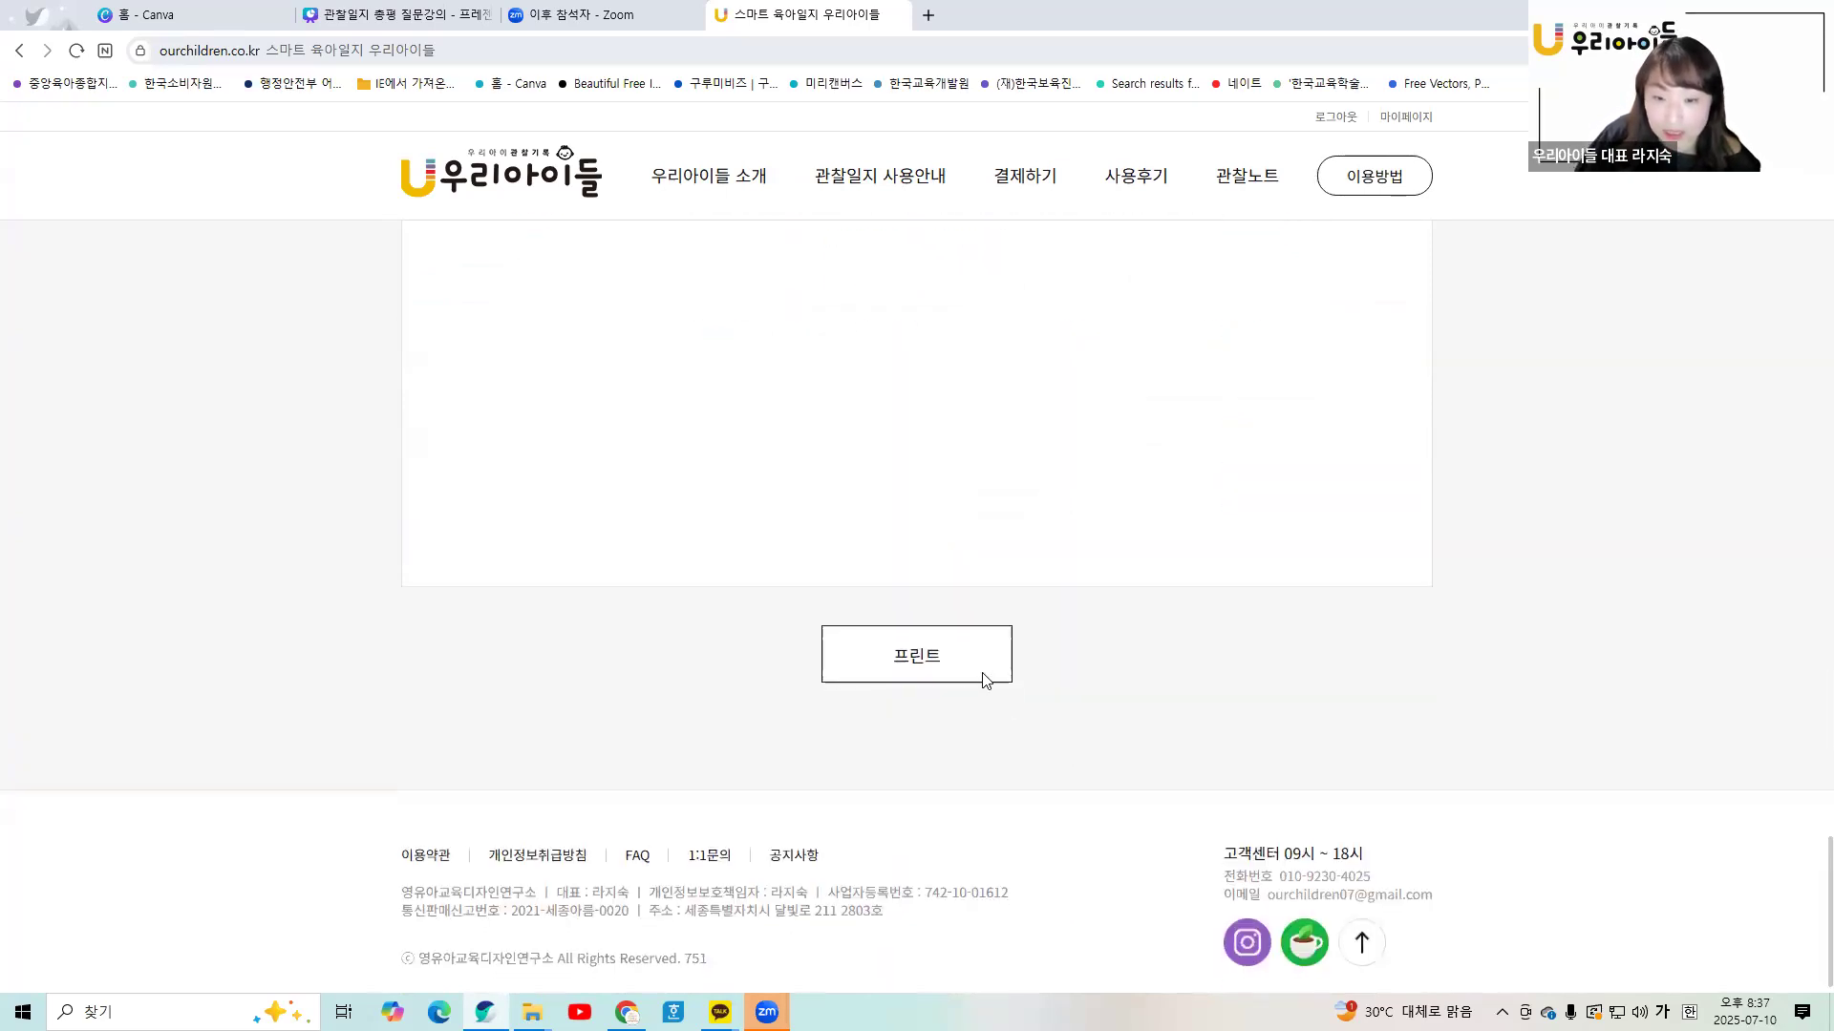
click(953, 617)
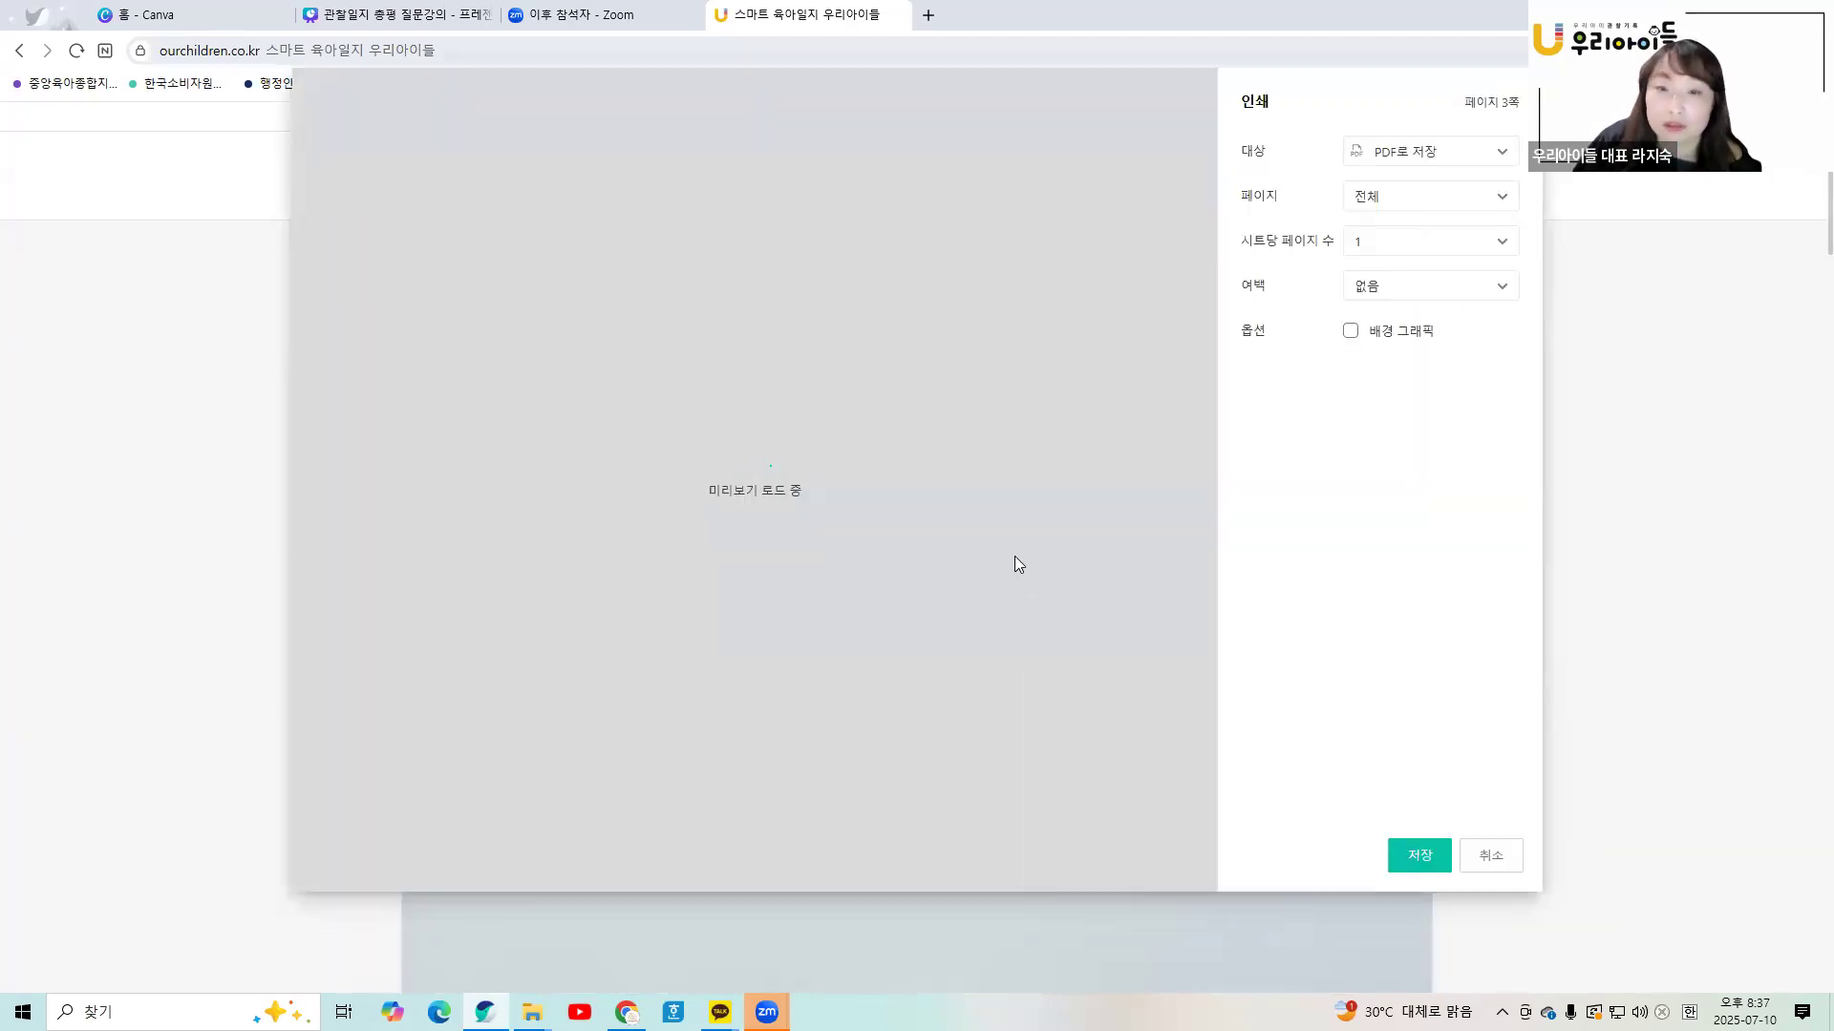
scroll(859, 482, down, 8)
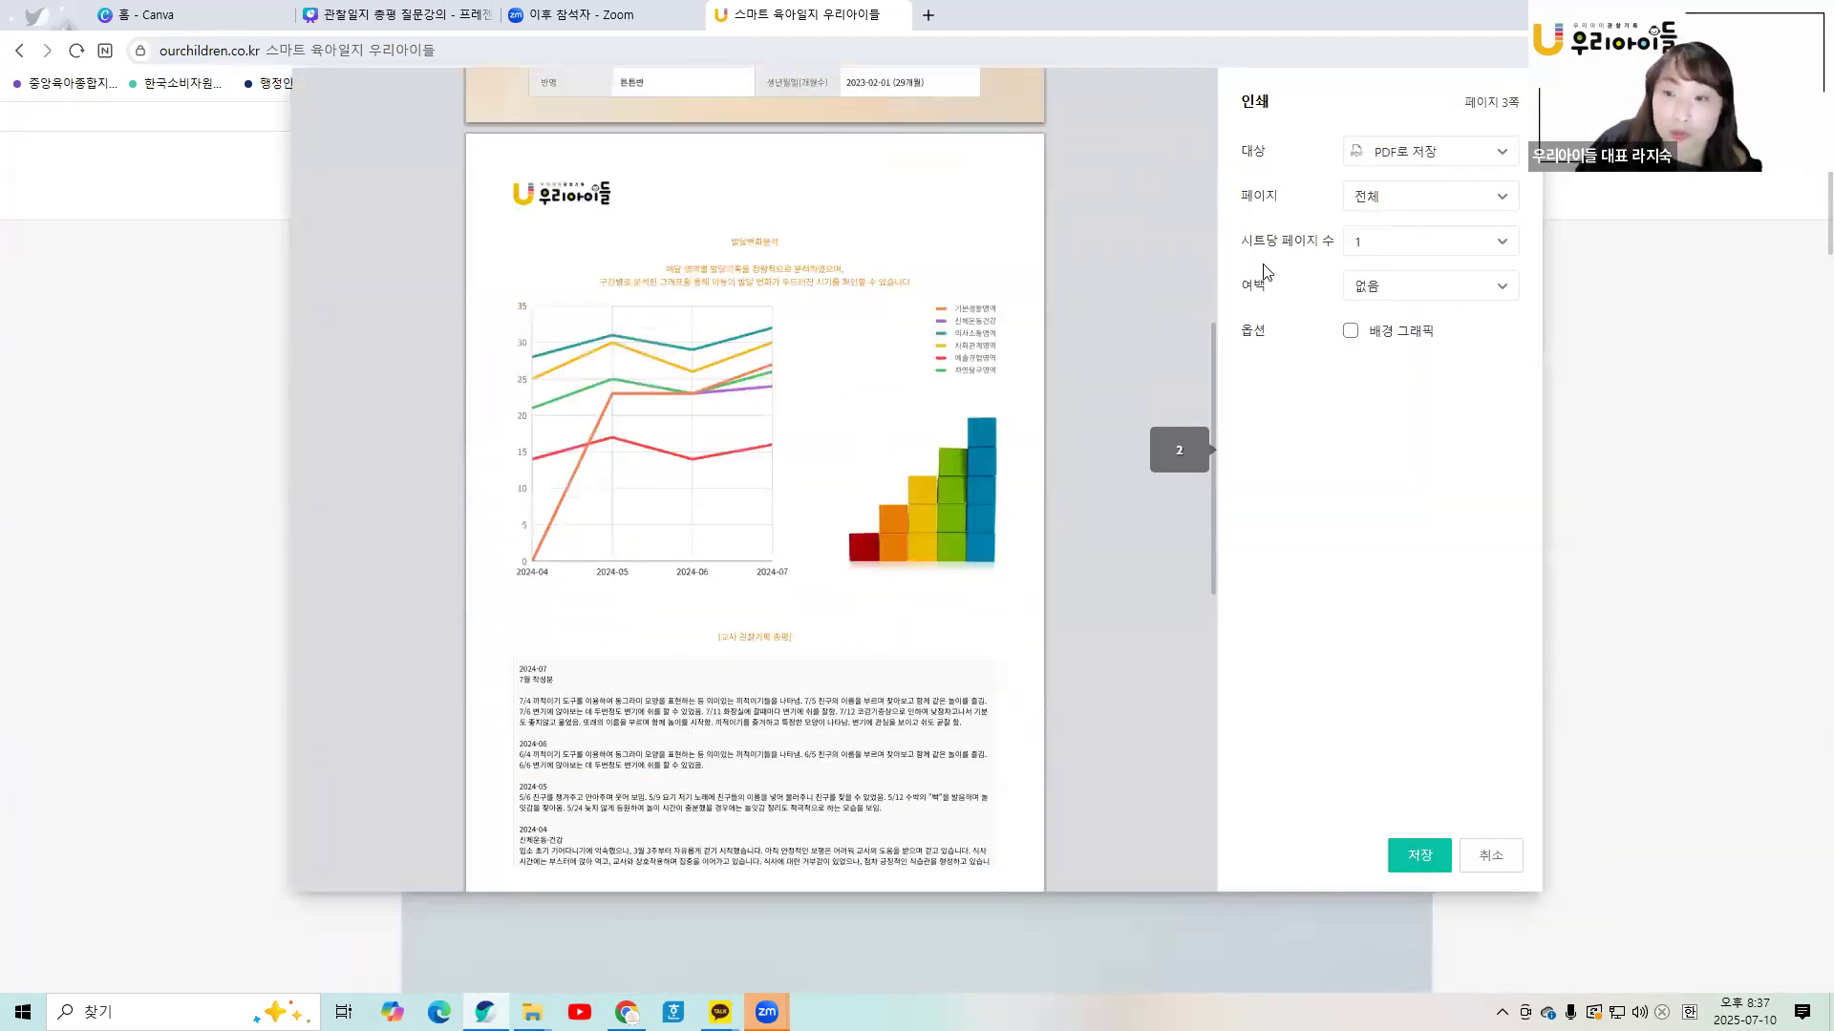
click(1478, 858)
- Read through the 교사 관찰기록 총평 box of the development analysis
scroll(1094, 838, down, 12)
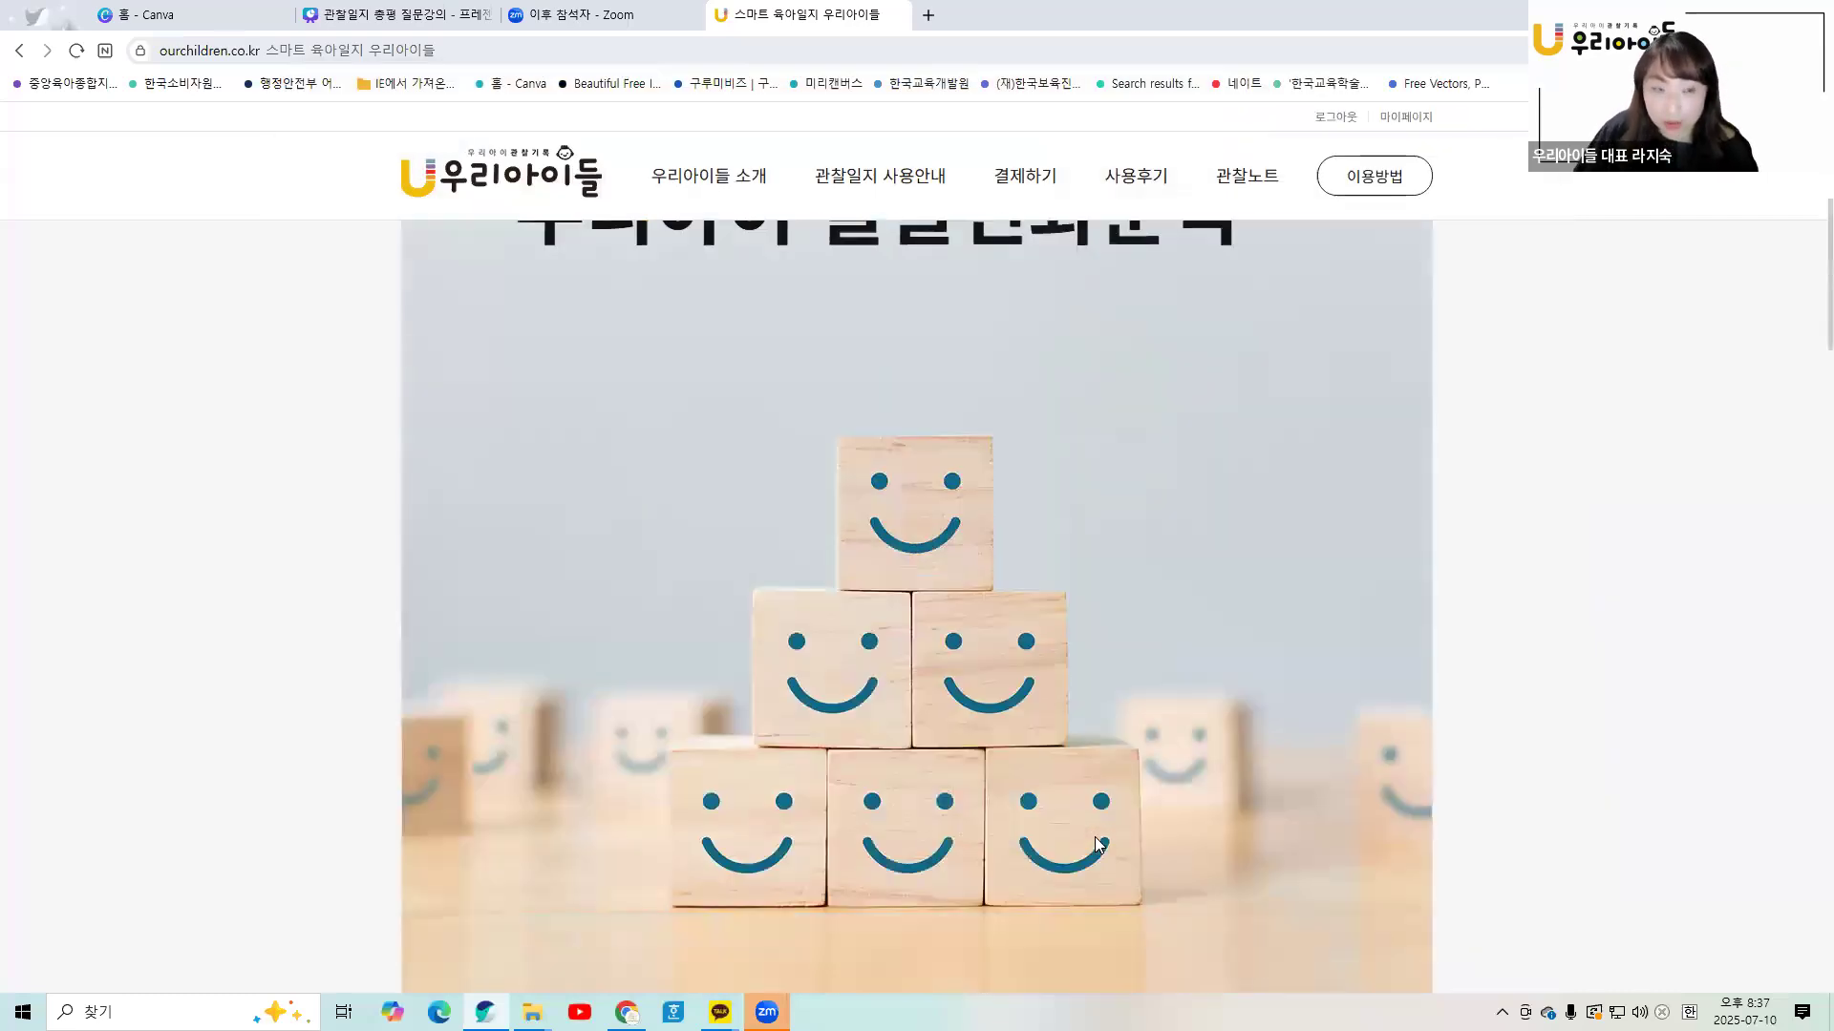
scroll(1094, 847, down, 9)
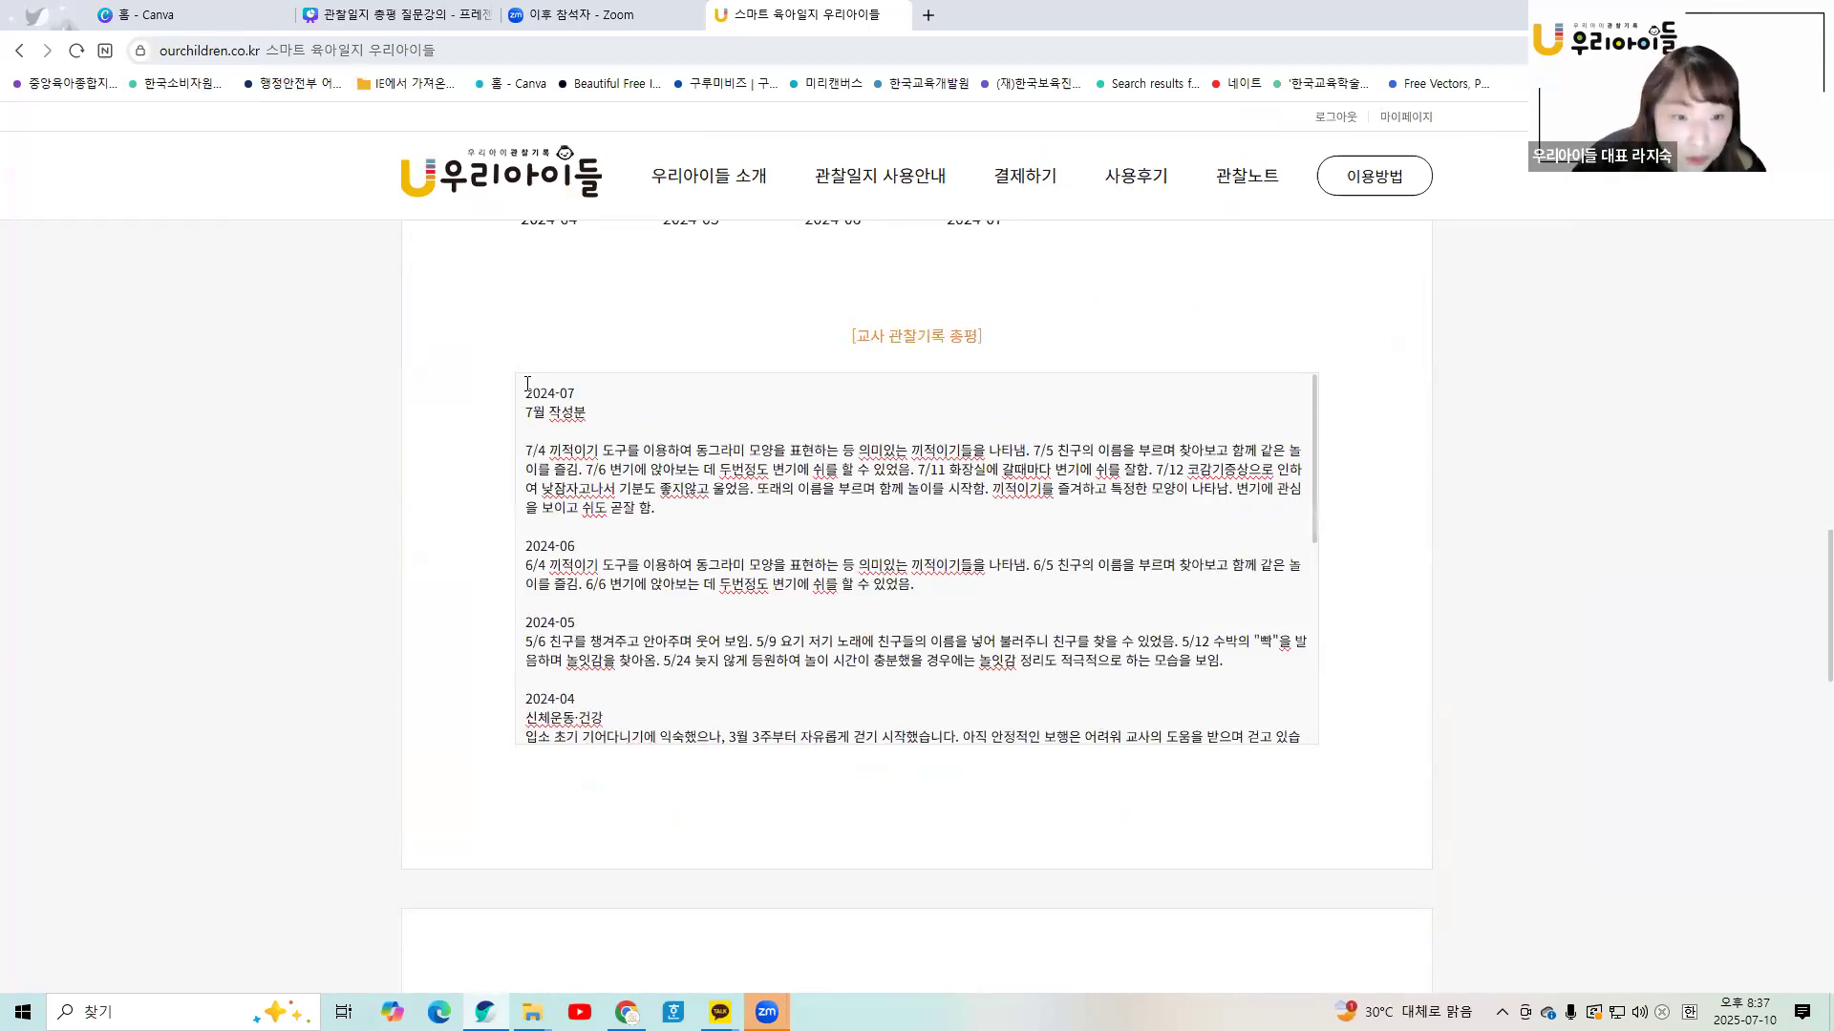
scroll(602, 472, down, 4)
scroll(765, 789, down, 5)
scroll(778, 711, down, 6)
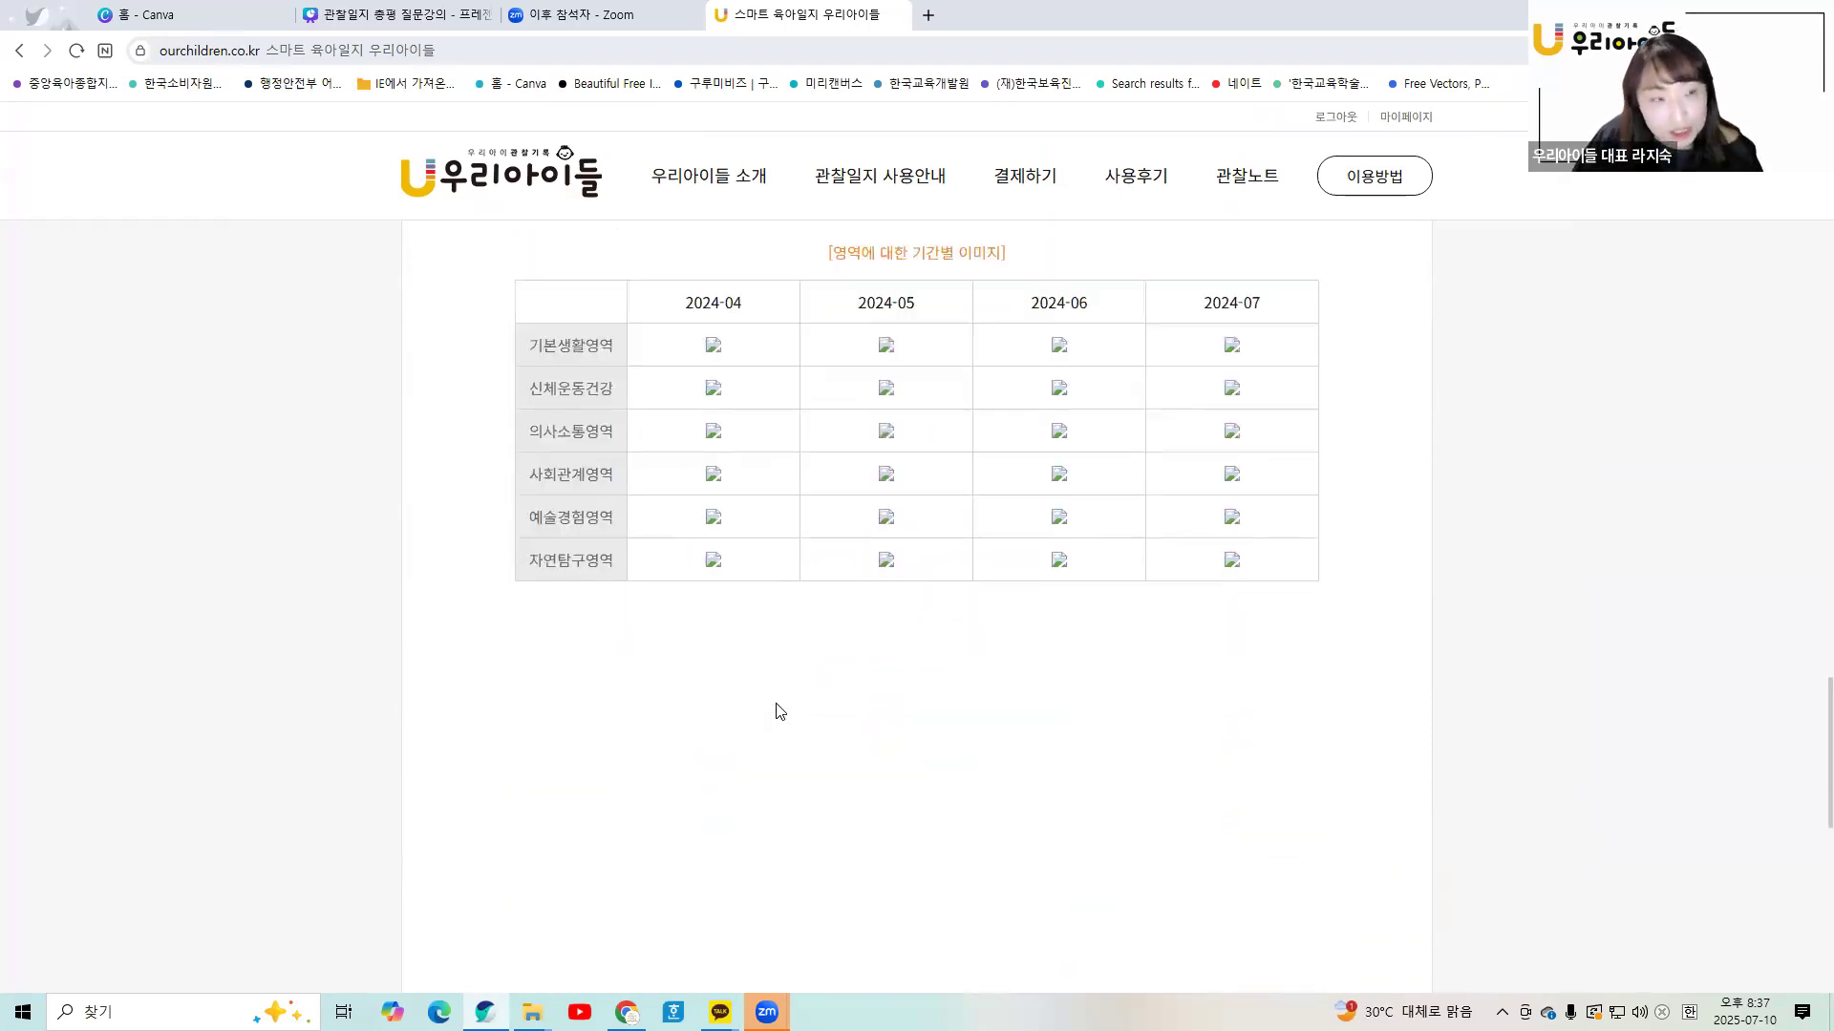
scroll(779, 712, up, 11)
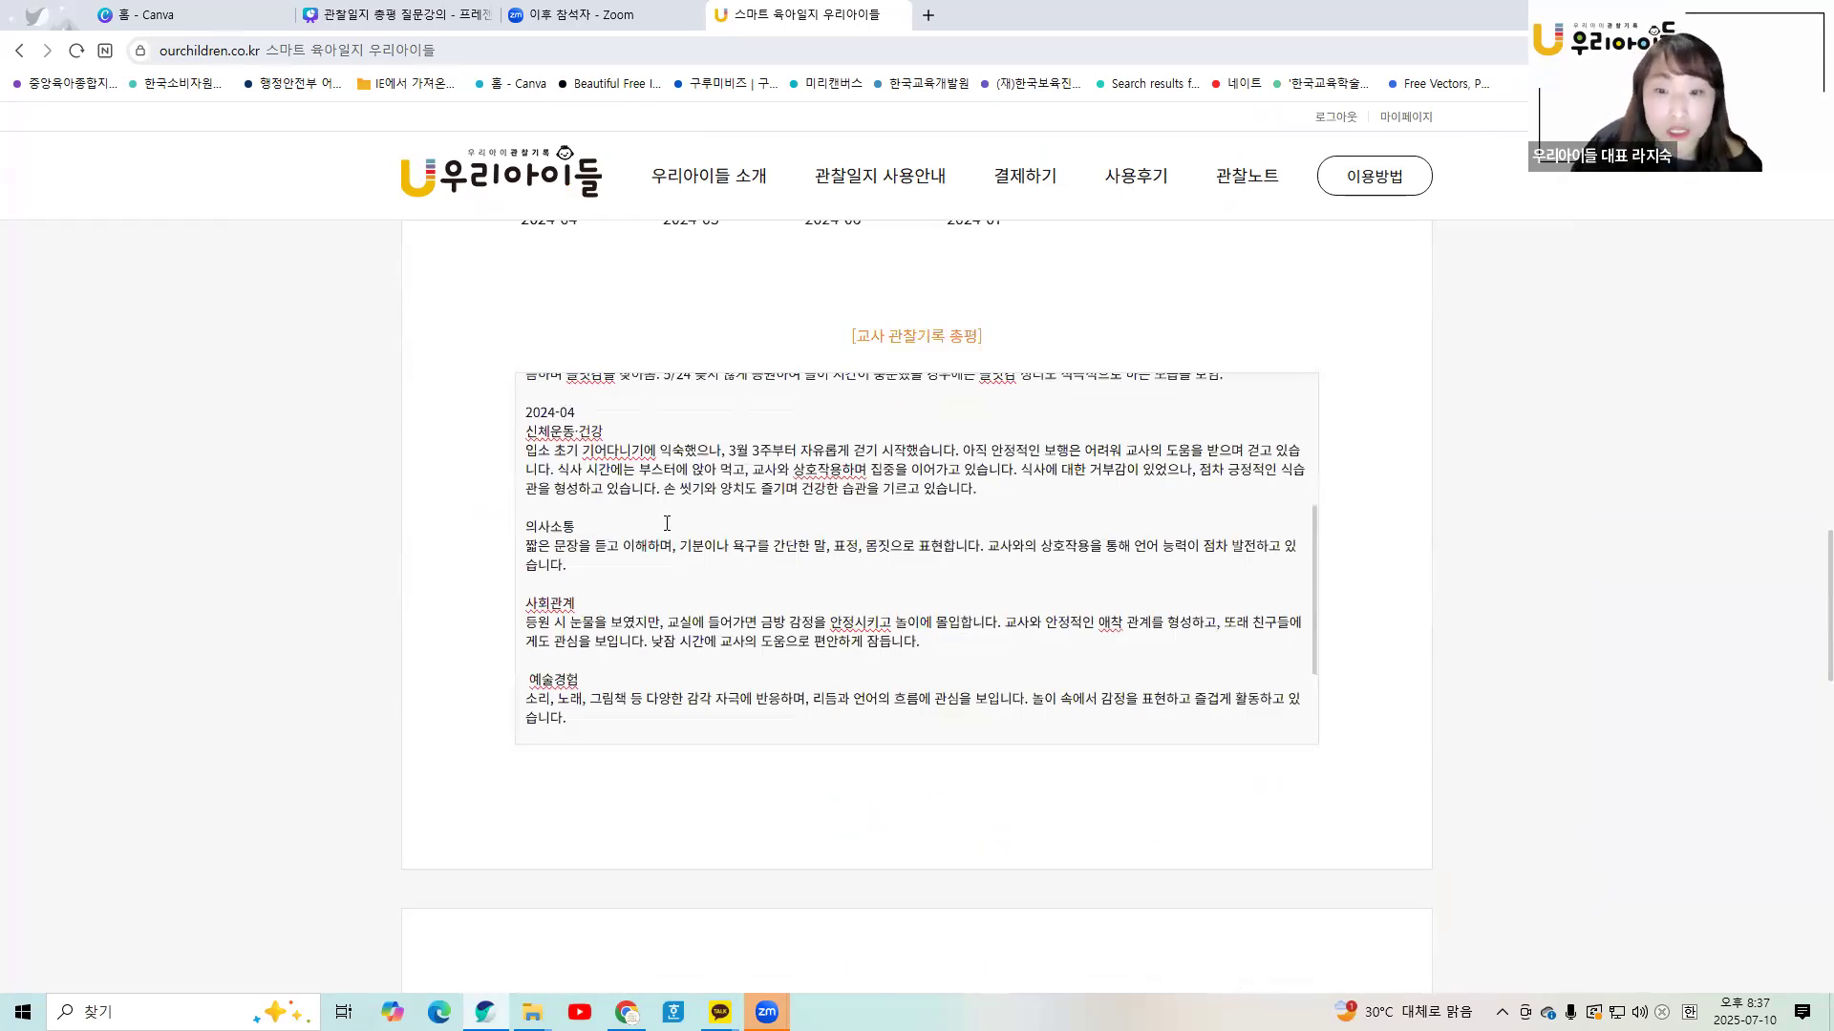
scroll(666, 523, up, 3)
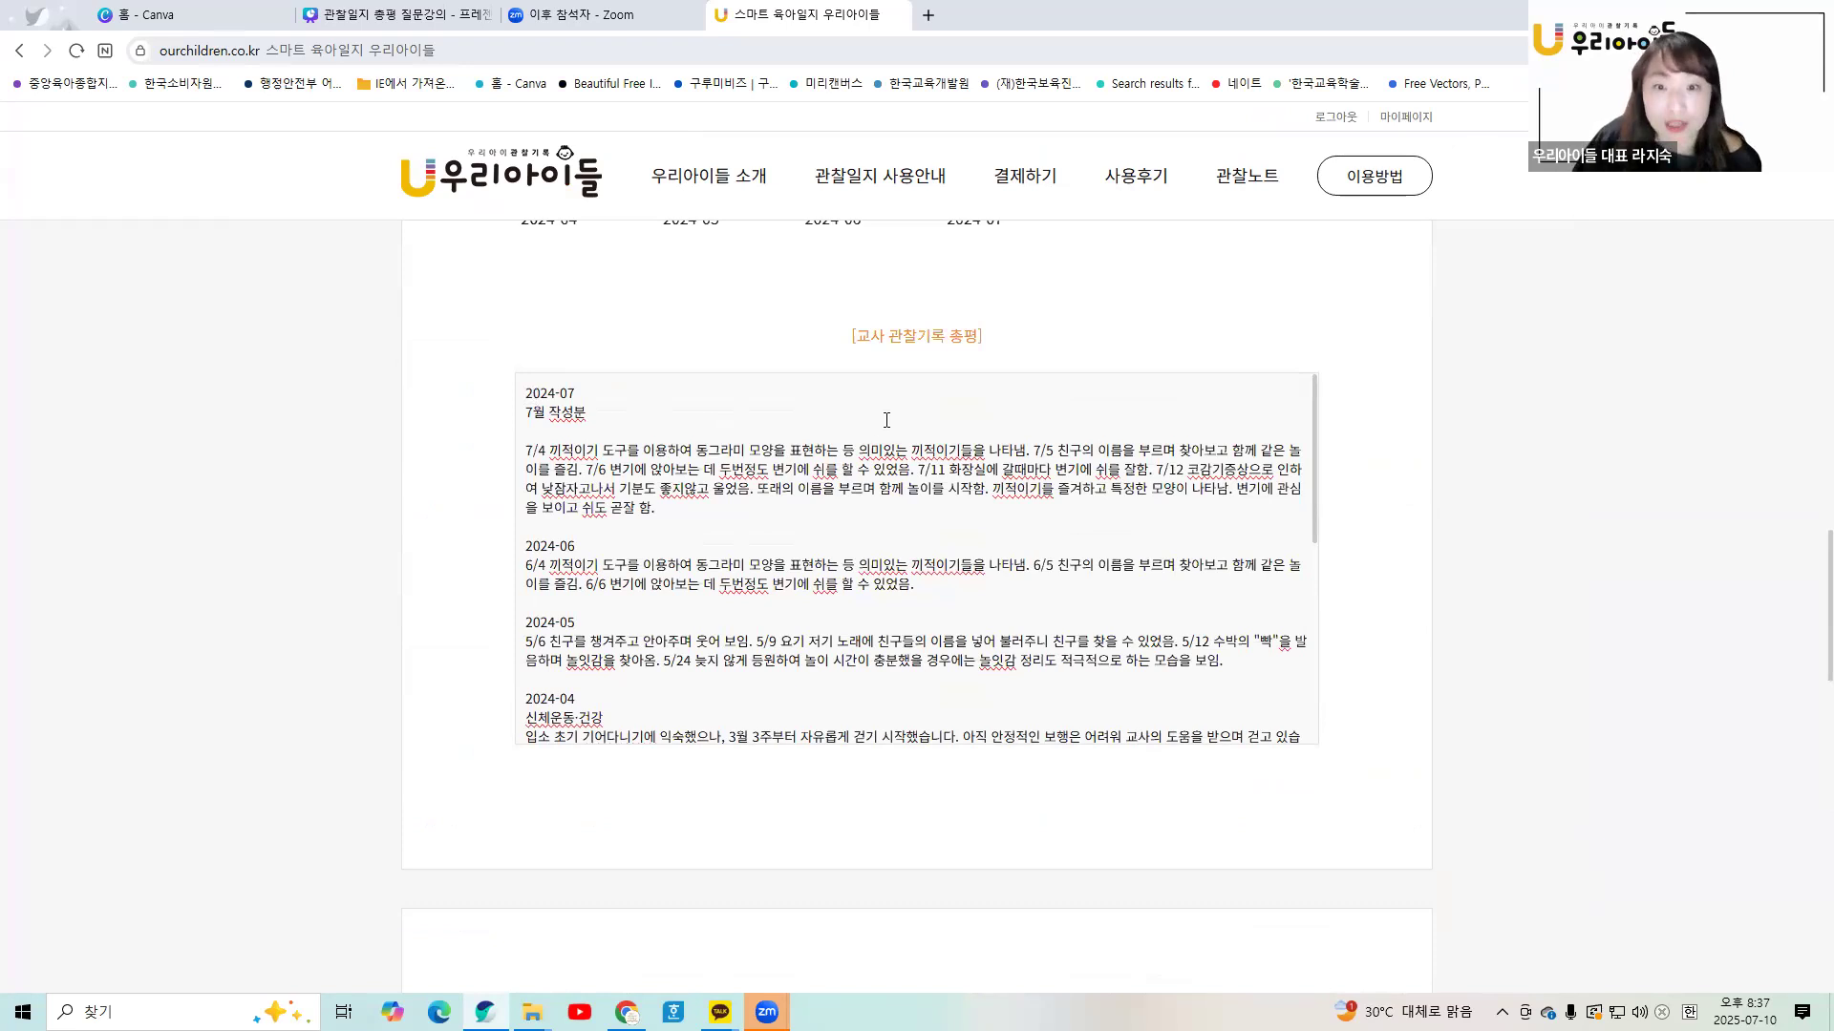
scroll(886, 420, up, 3)
- Go back twice to the 통계그래프 list of 7 registered children
click(19, 51)
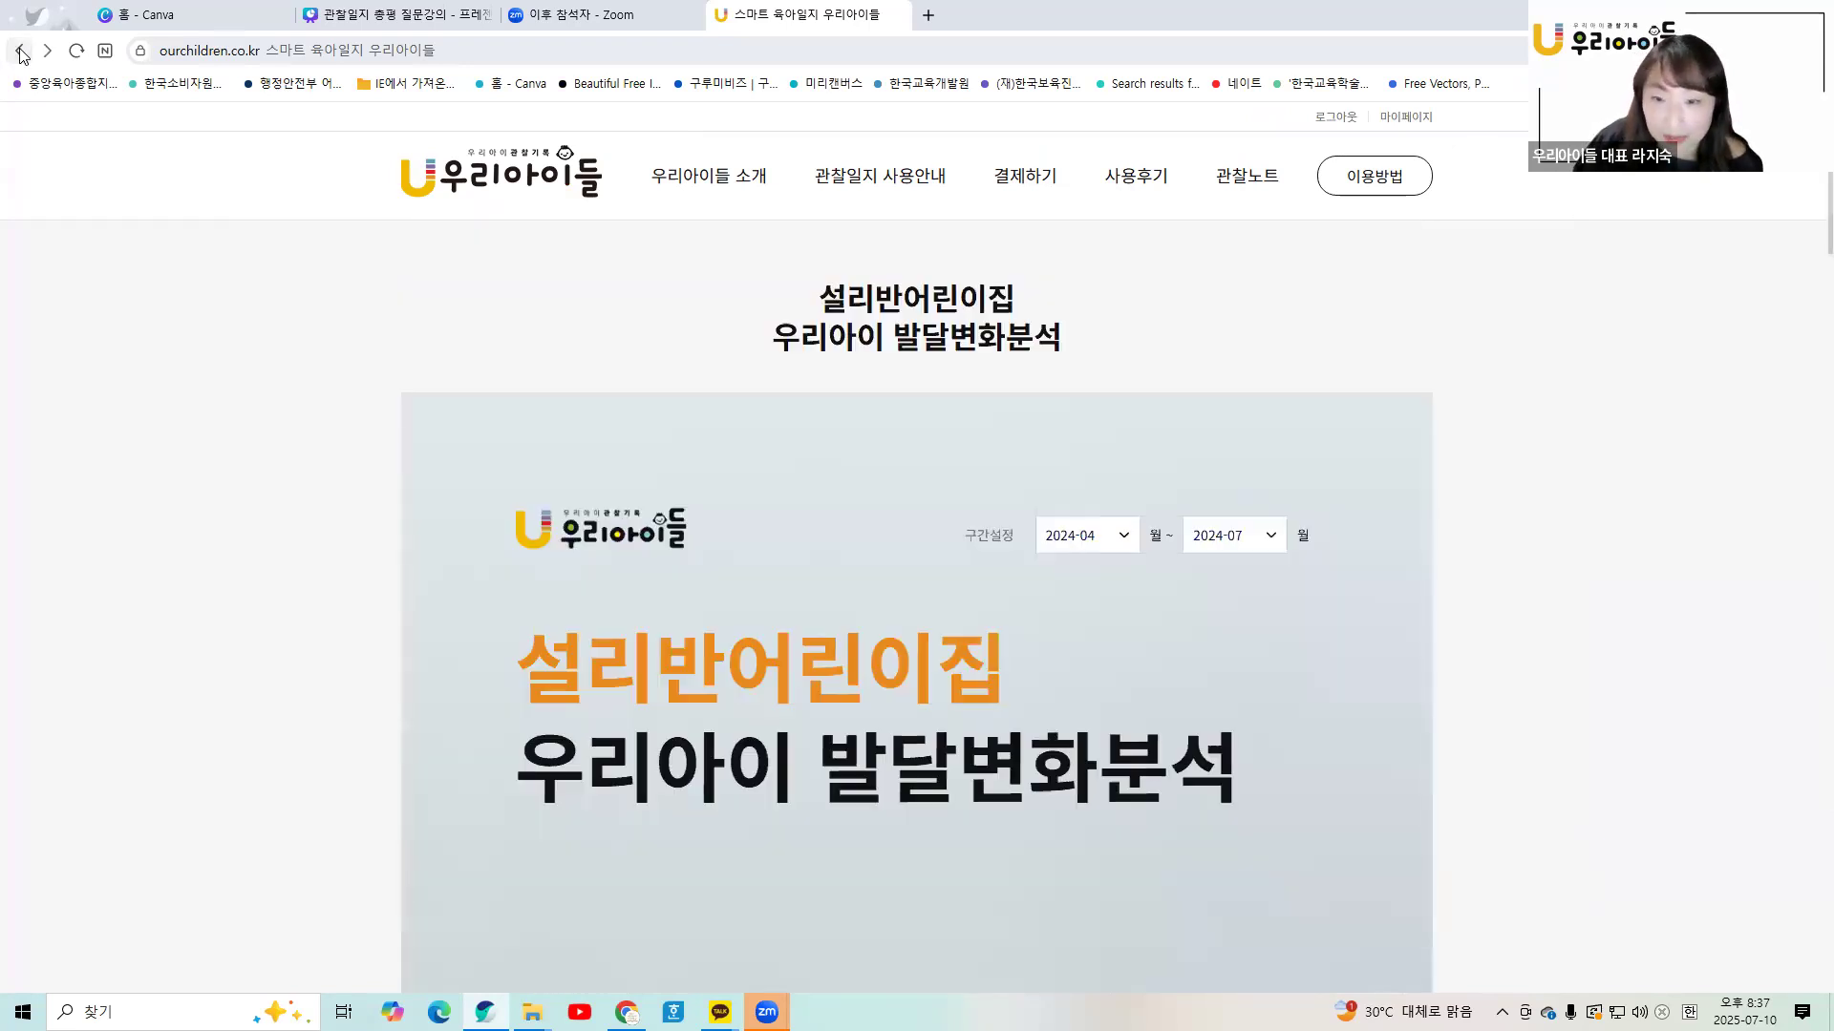
scroll(1033, 659, down, 15)
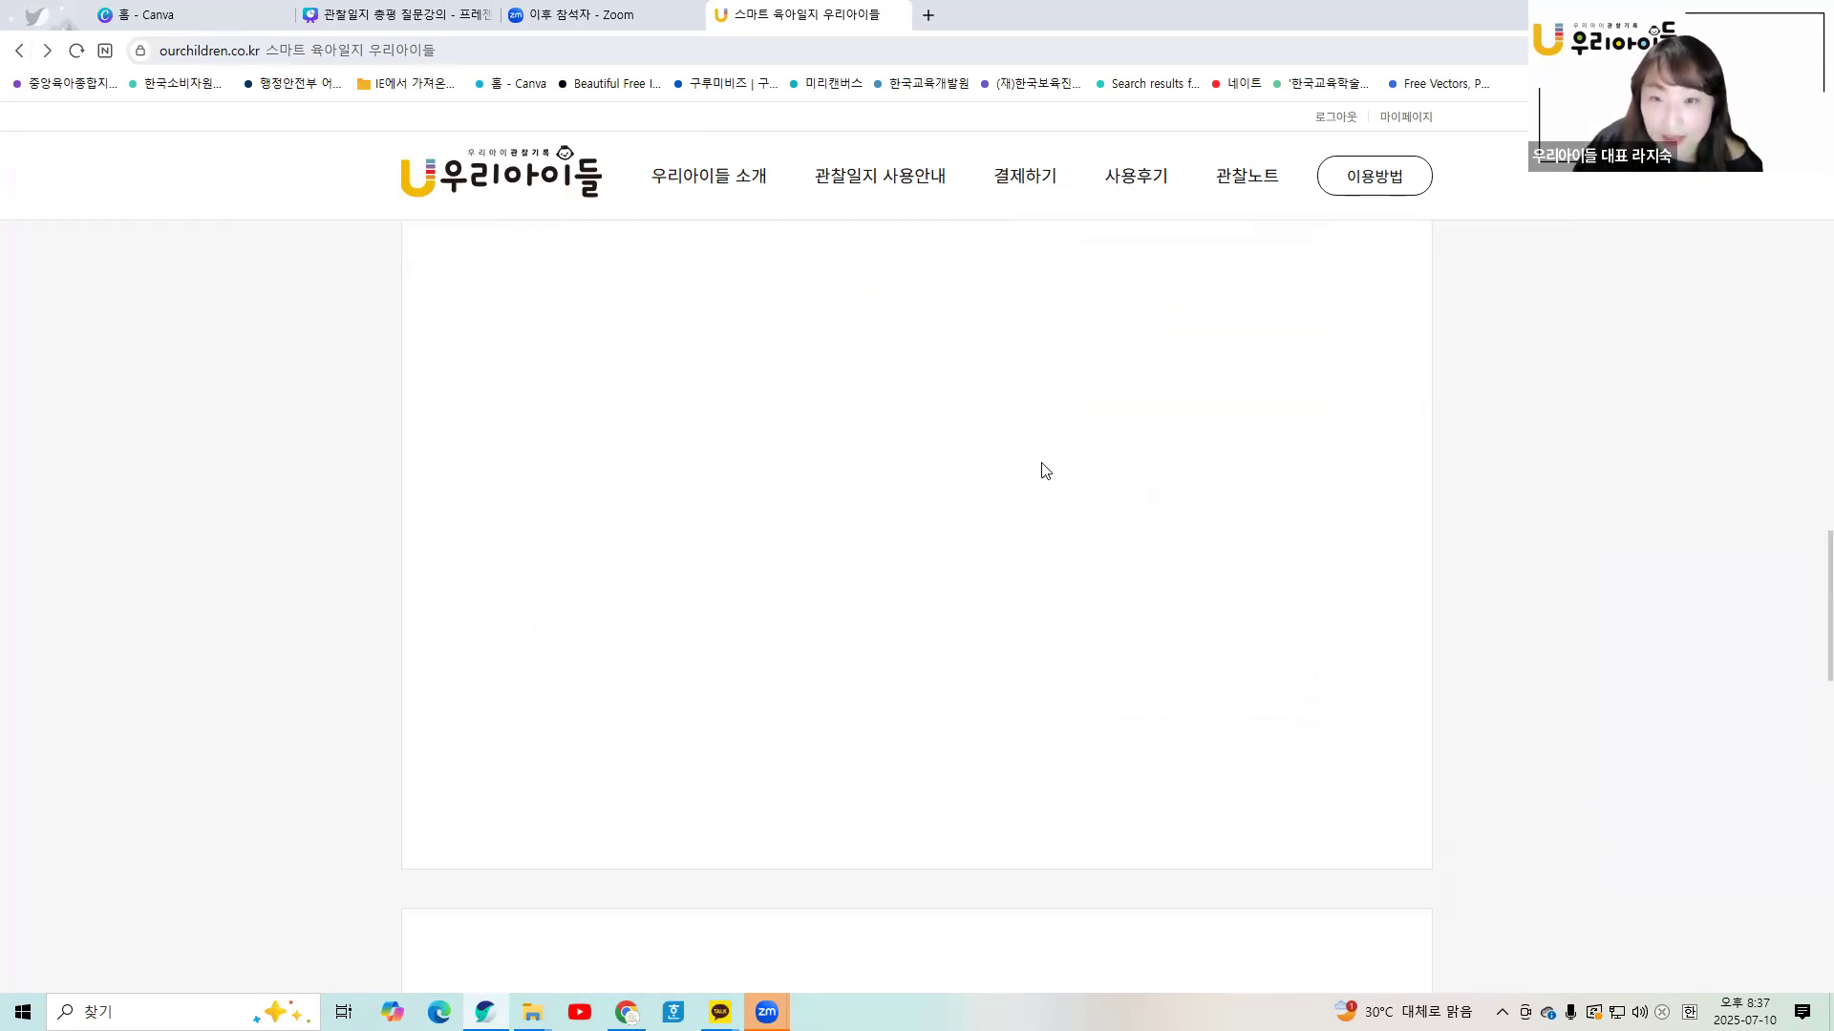
click(19, 50)
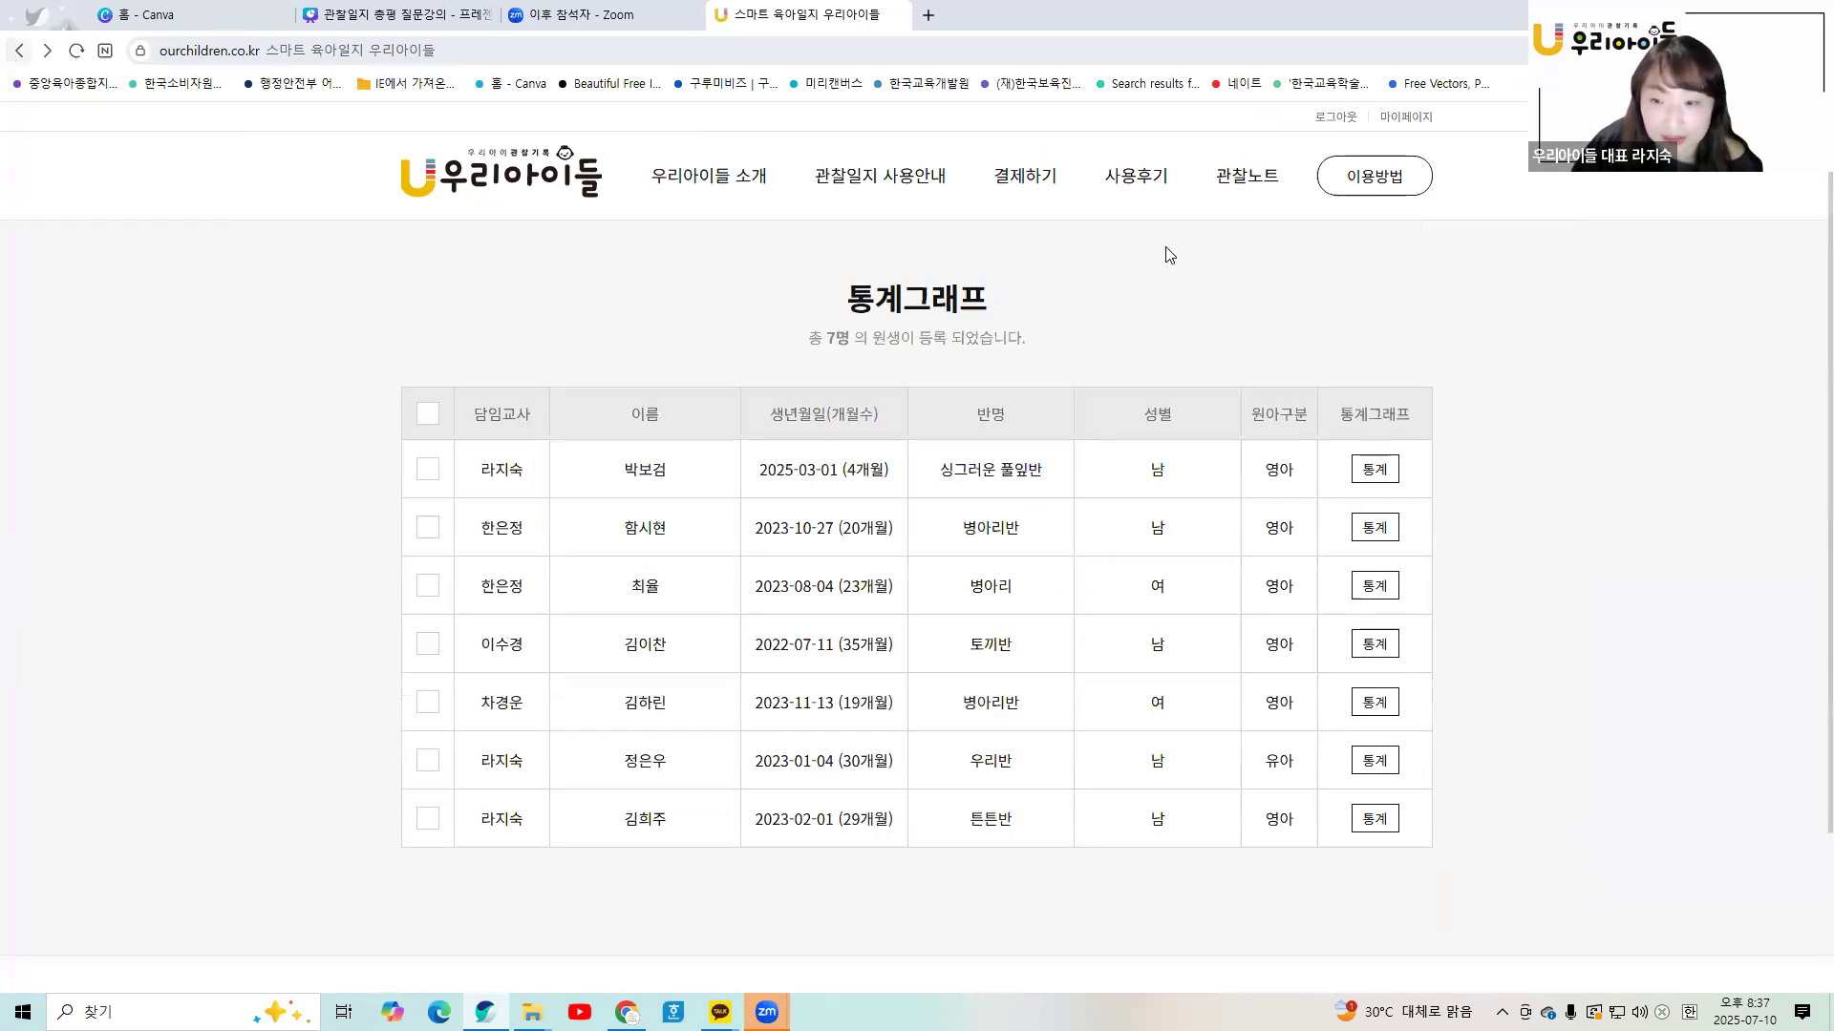
- Open the last child's analysis and set the period to 2024-04 ~ 2024-07
click(1375, 819)
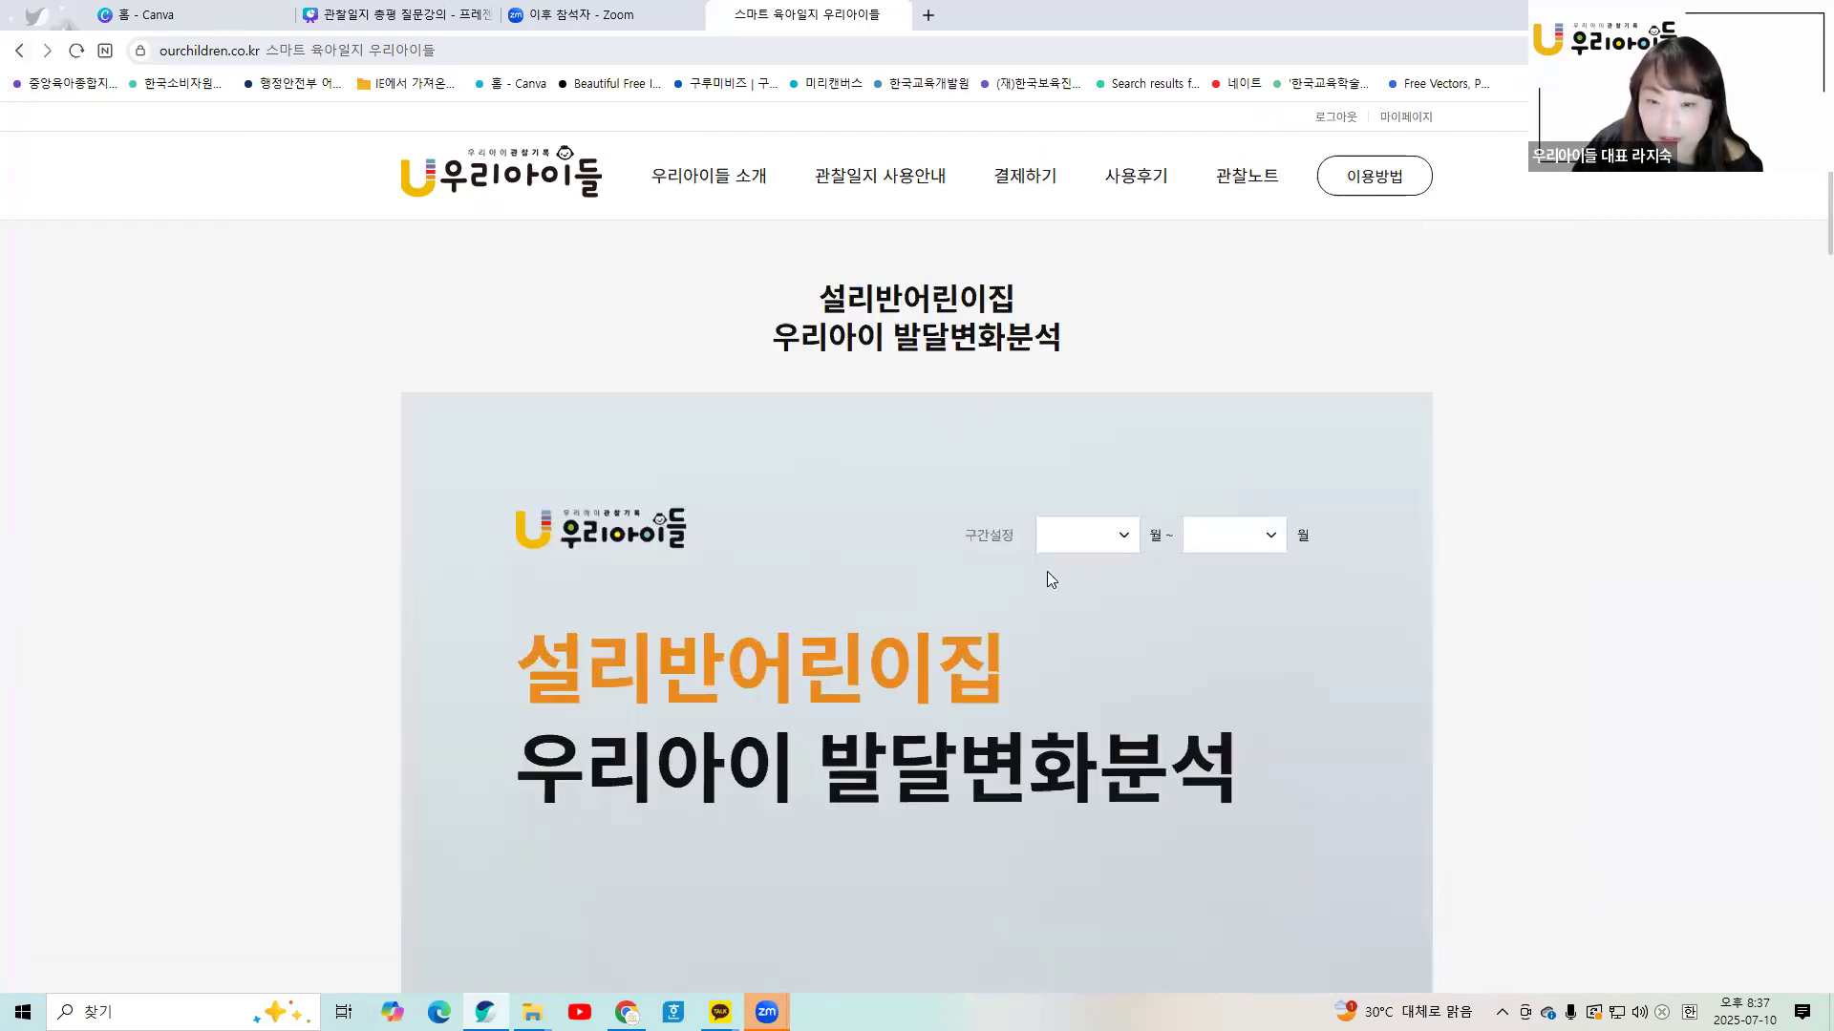
click(1135, 541)
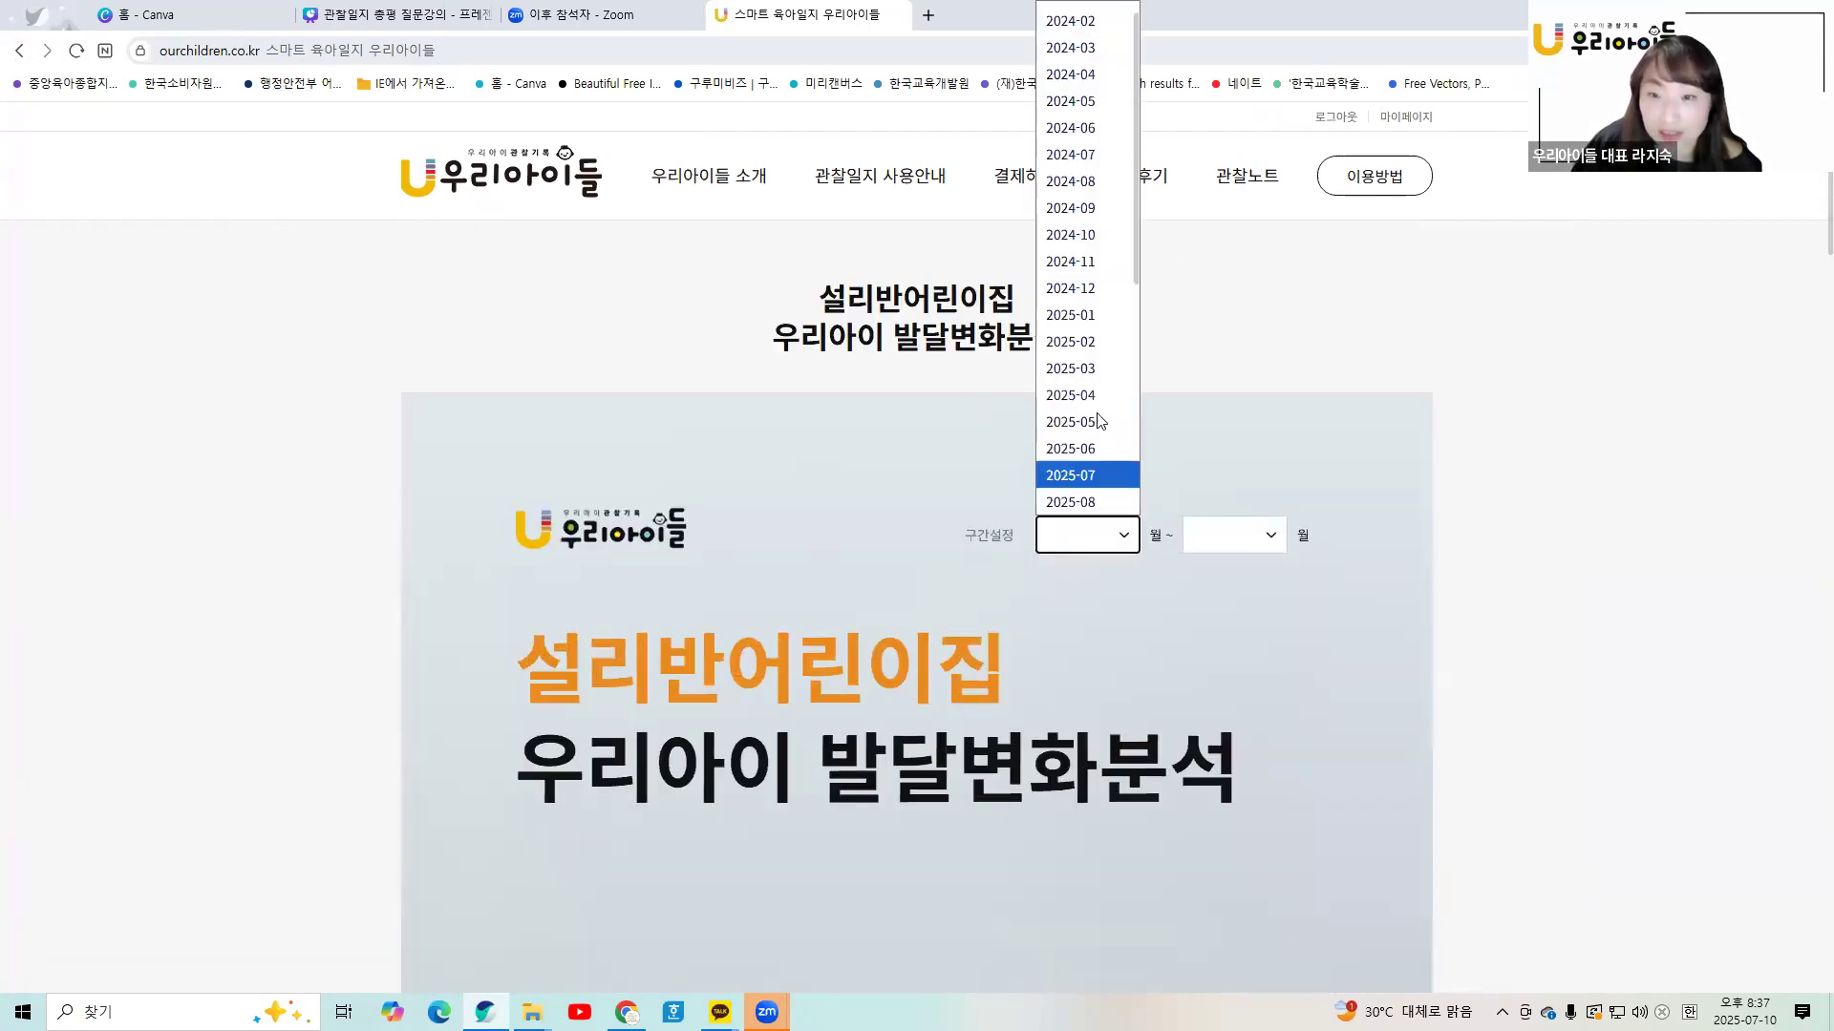
scroll(1103, 58, down, 1)
click(1098, 74)
click(1261, 536)
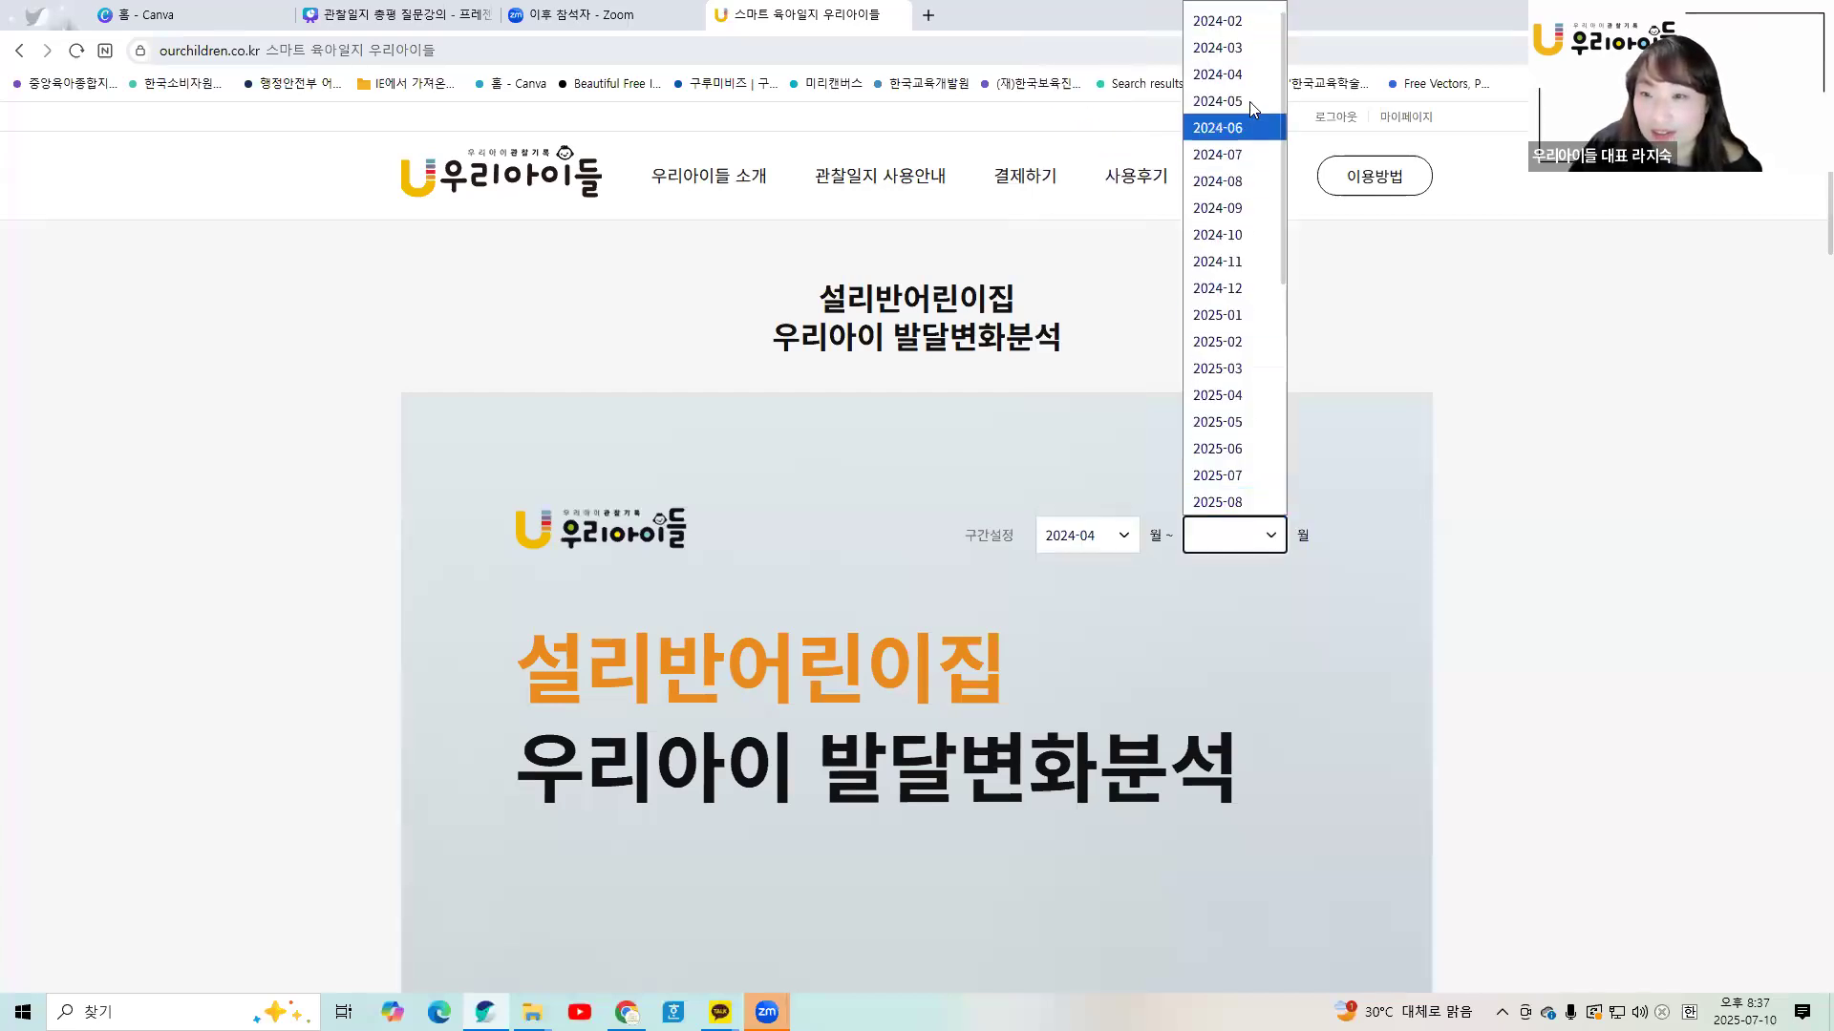
click(1232, 155)
click(1118, 534)
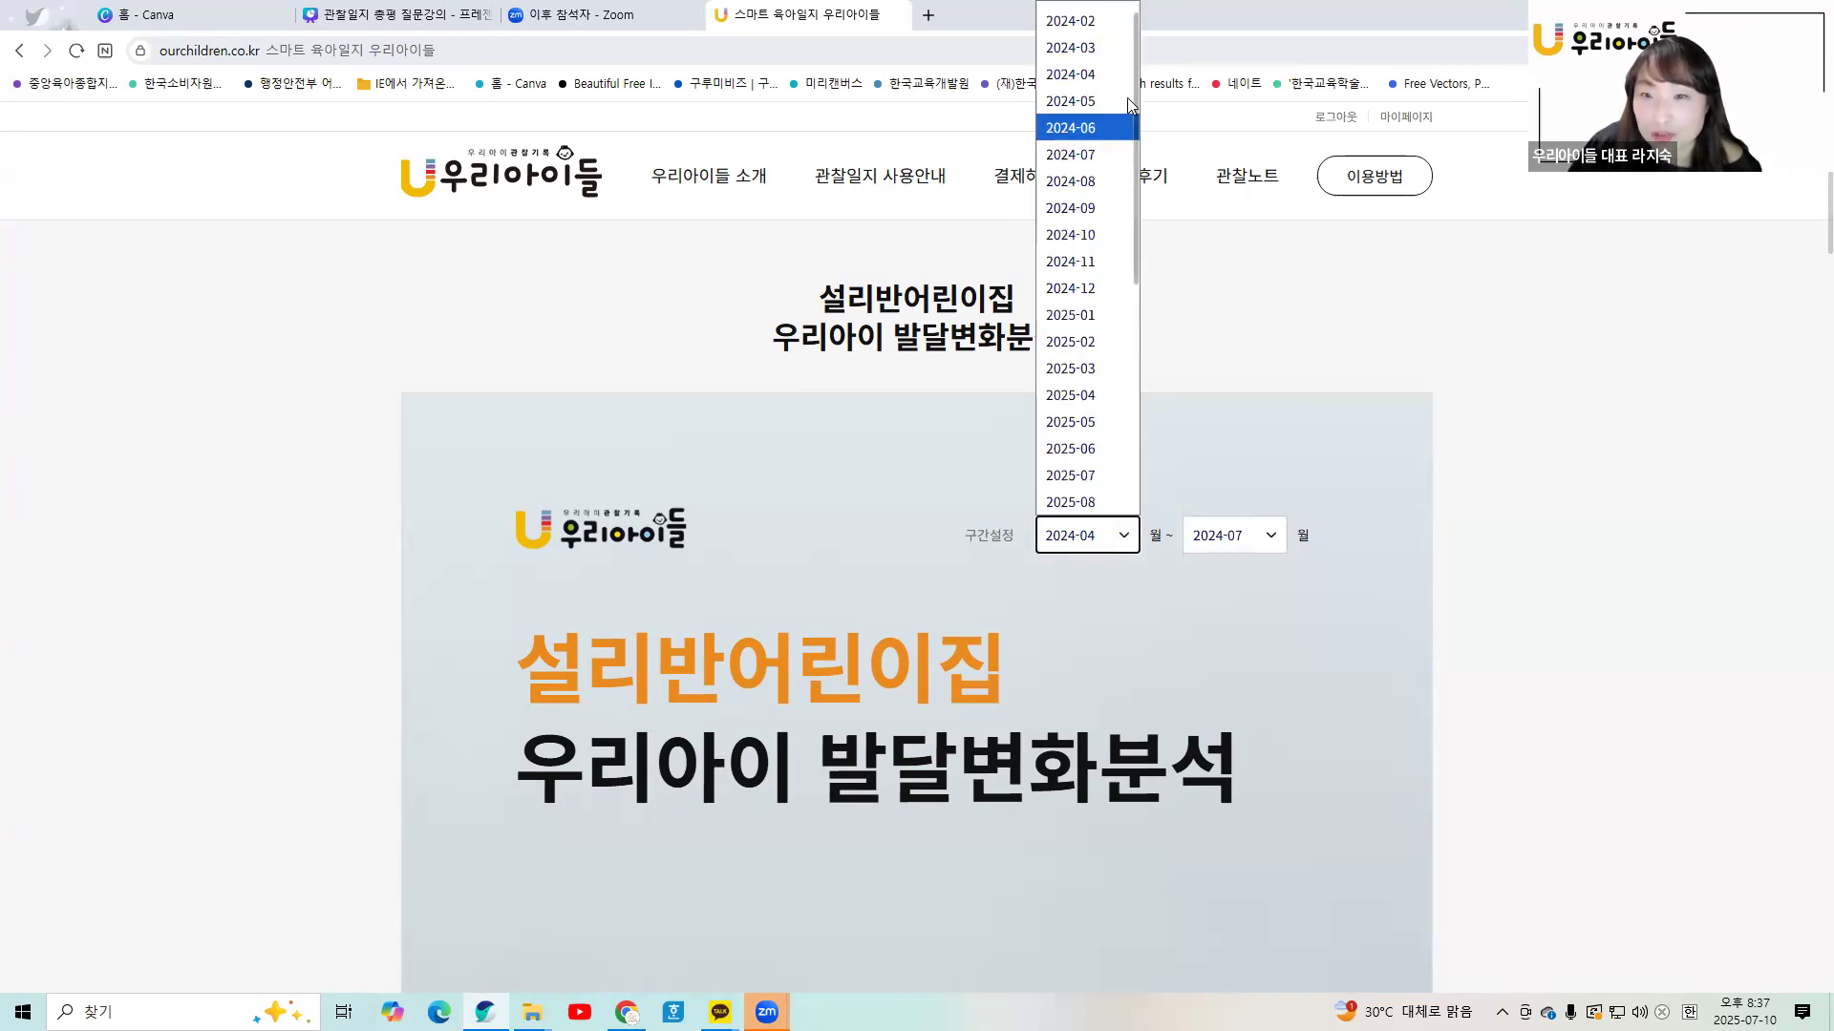
click(1167, 545)
- Select the entire 교사 관찰기록 총평 text and copy it
scroll(1165, 558, down, 10)
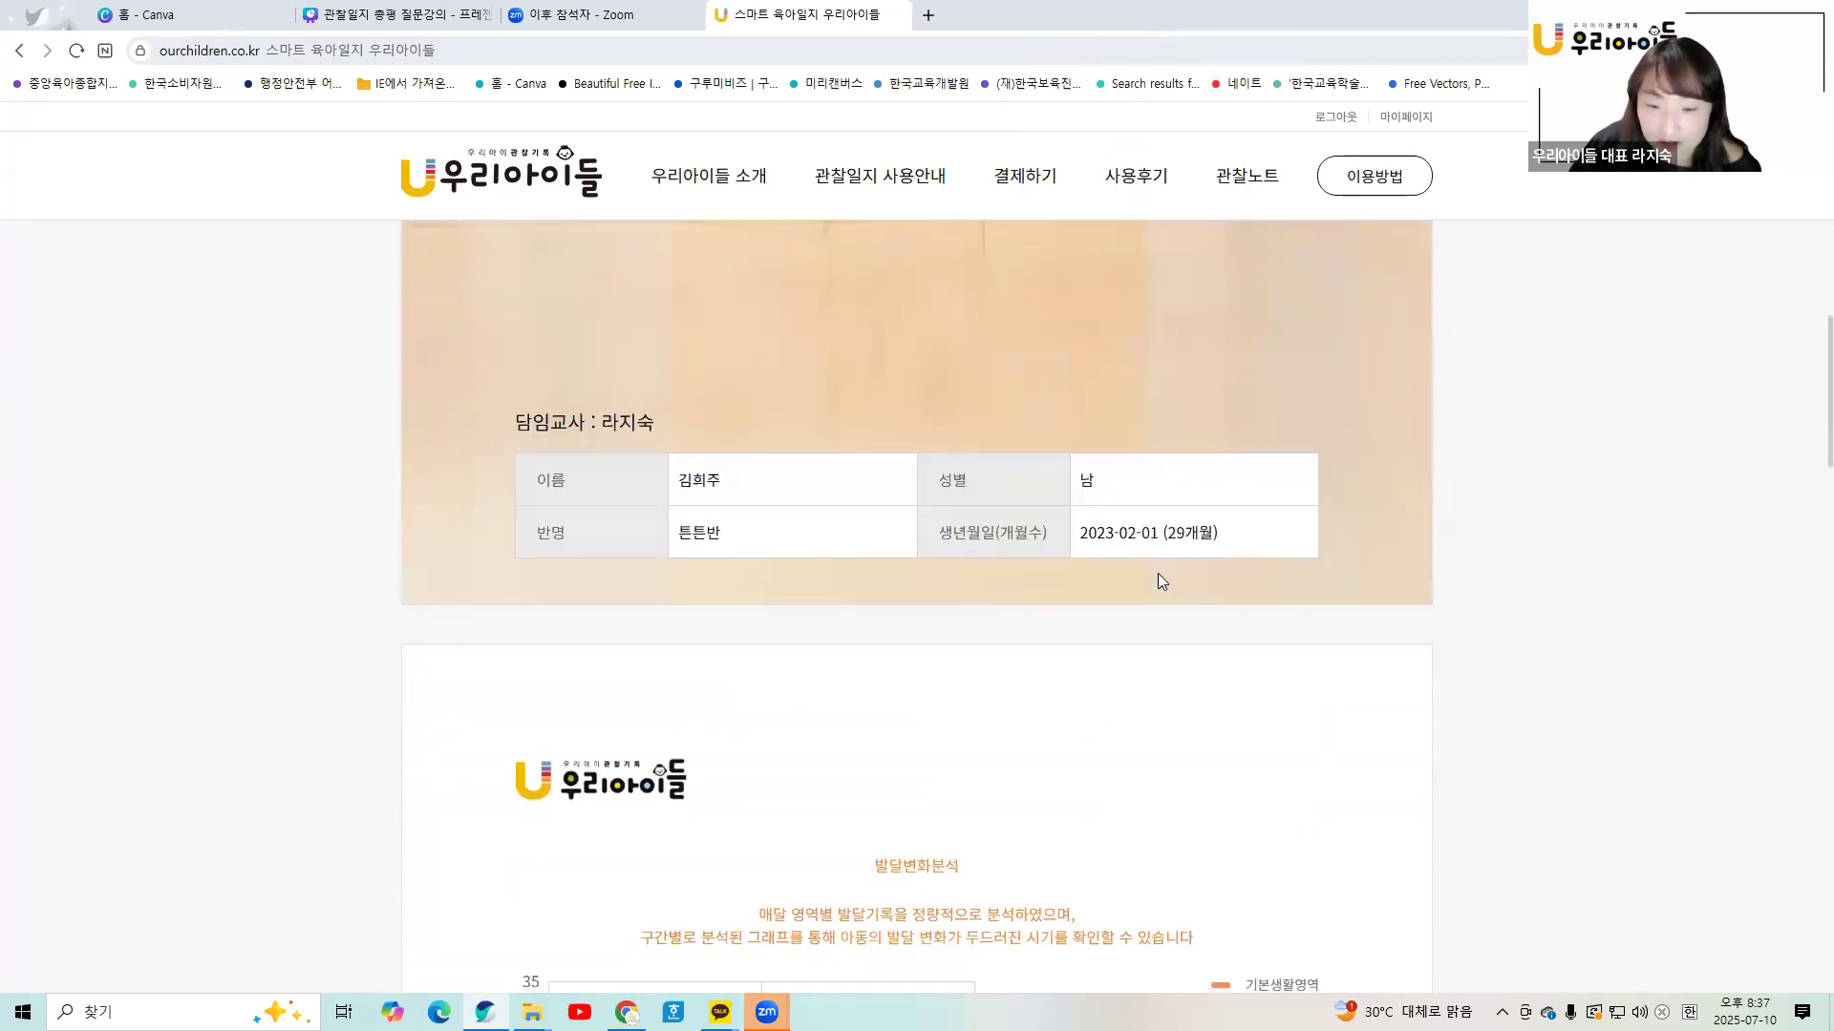
scroll(1158, 573, down, 12)
scroll(1123, 566, up, 2)
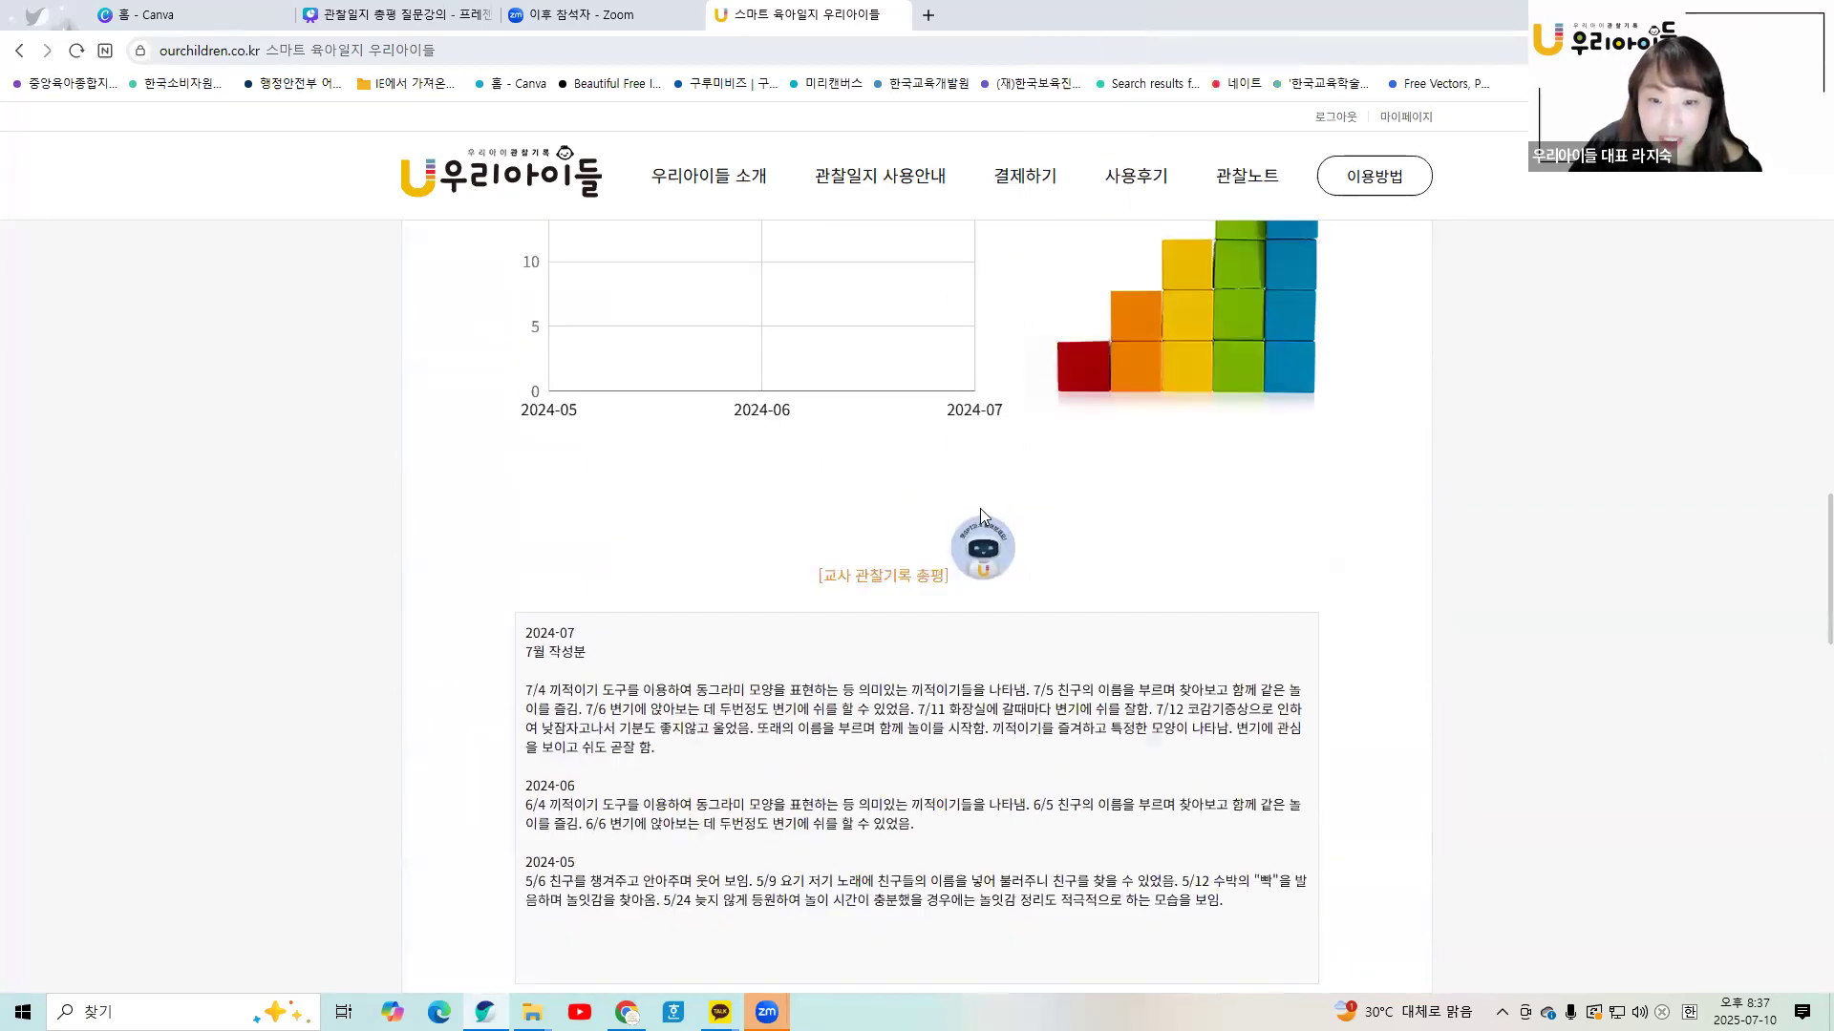
scroll(975, 535, down, 1)
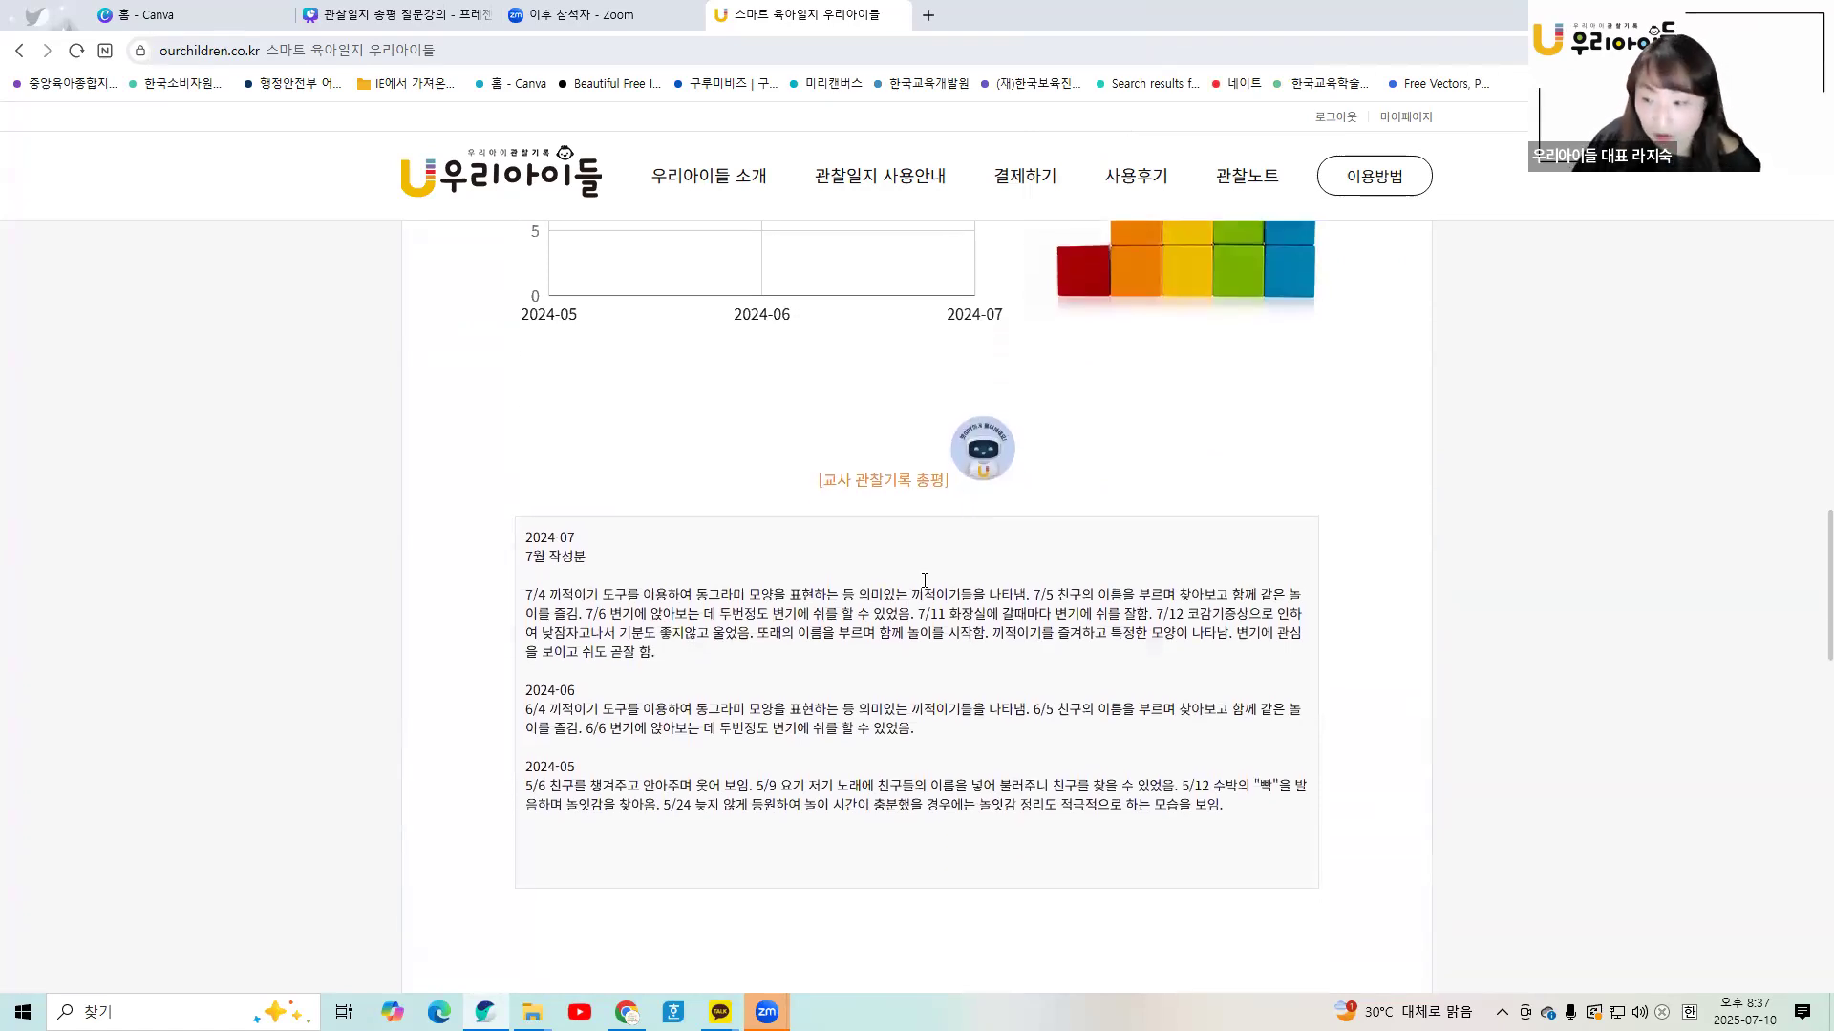
drag(525, 533, 588, 560)
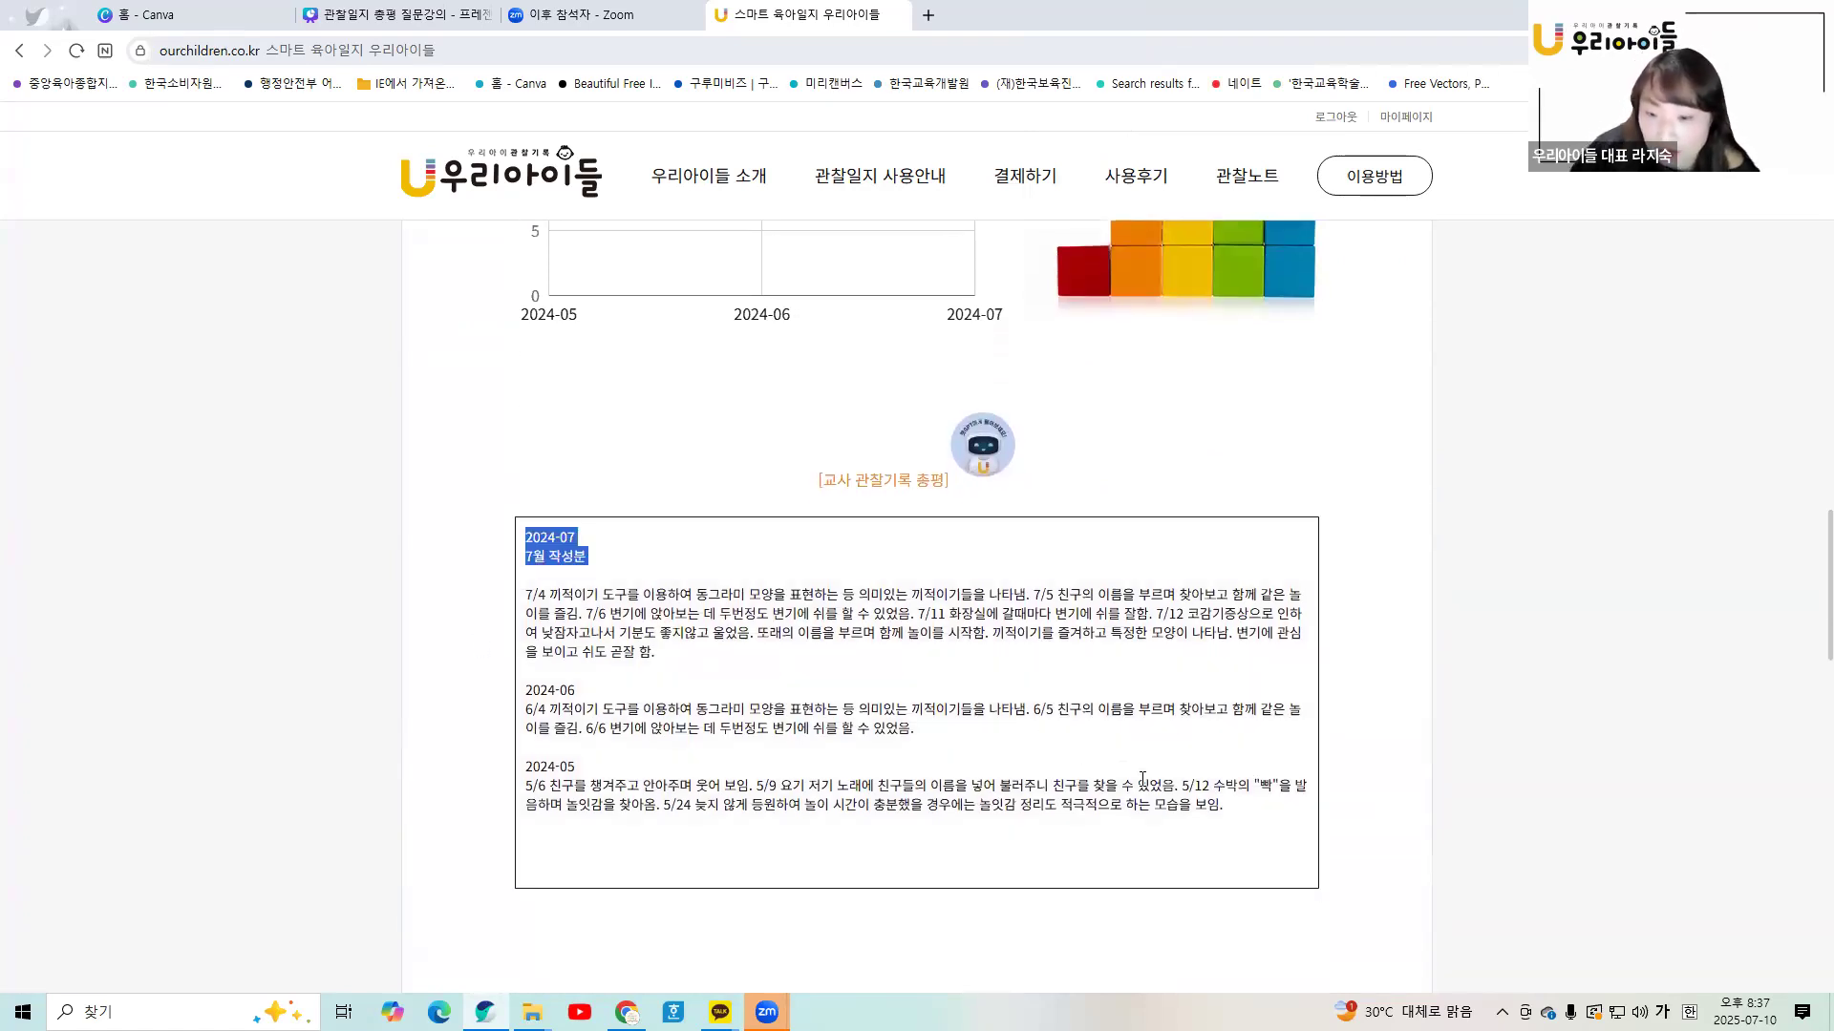
drag(1142, 778, 1223, 804)
right_click(1192, 794)
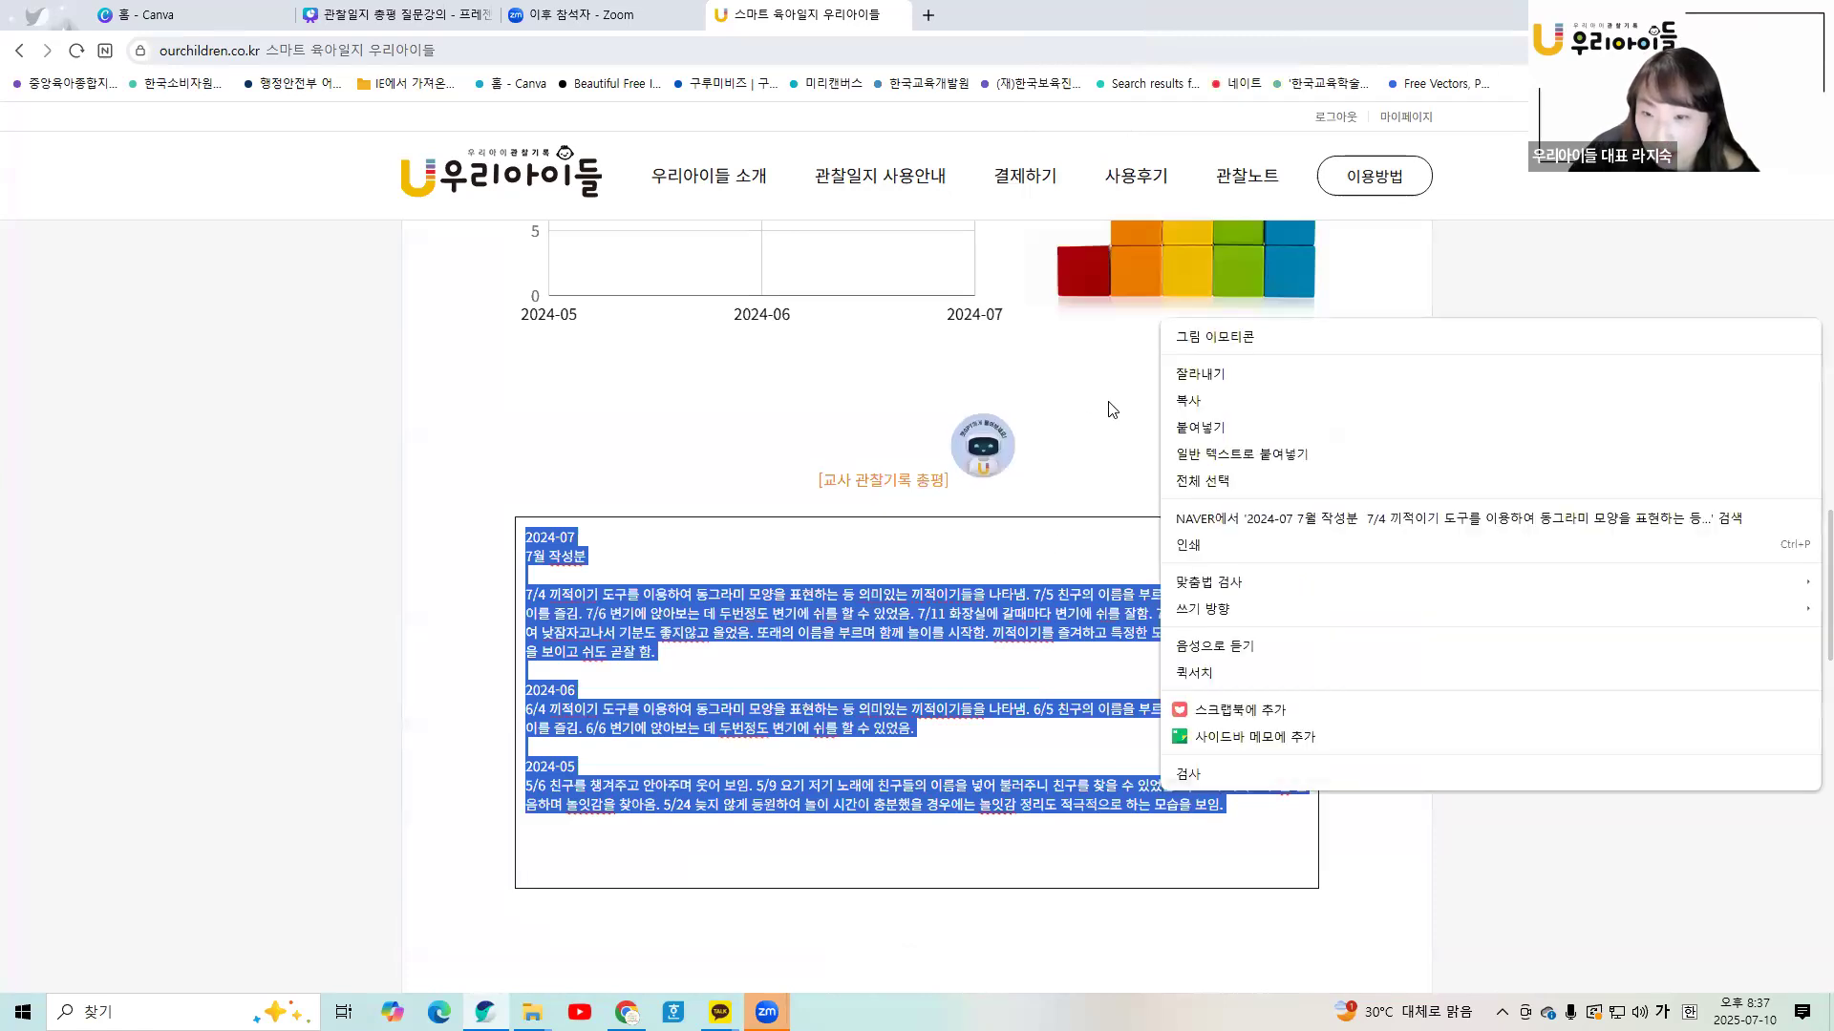
click(1188, 402)
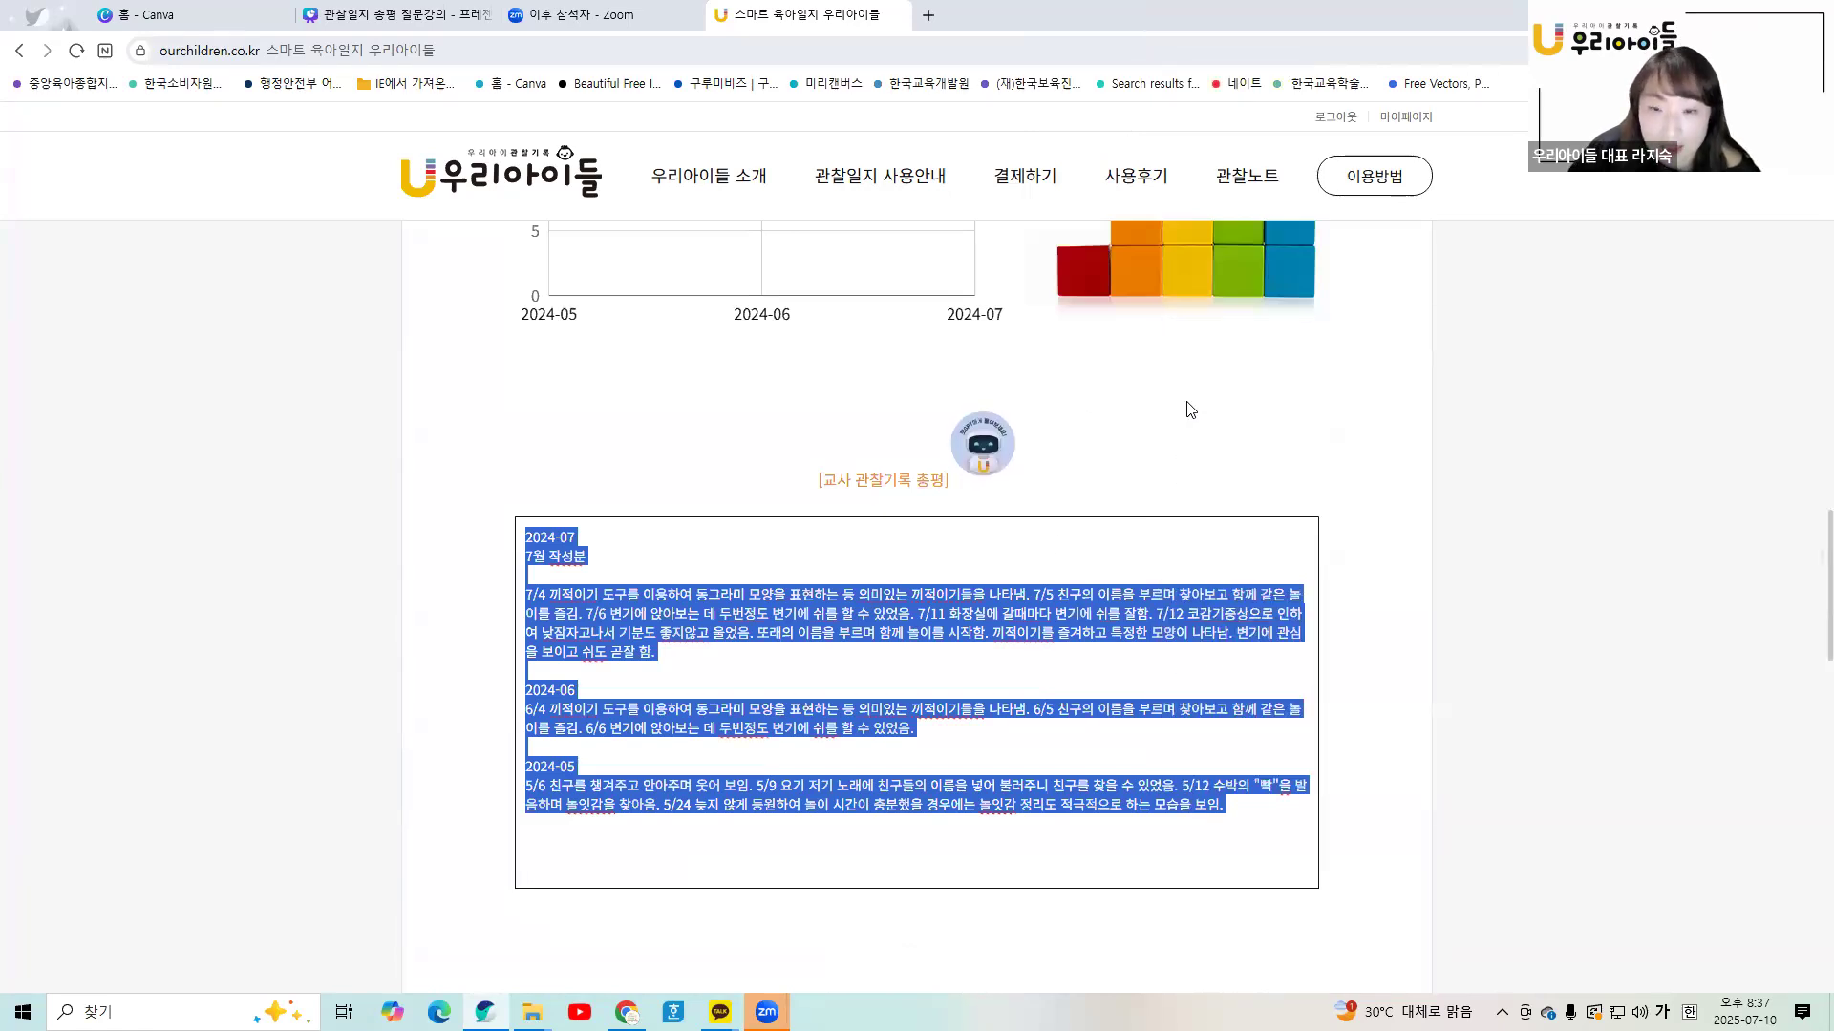
- Open ChatGPT and paste the copied observation notes into the prompt
click(982, 451)
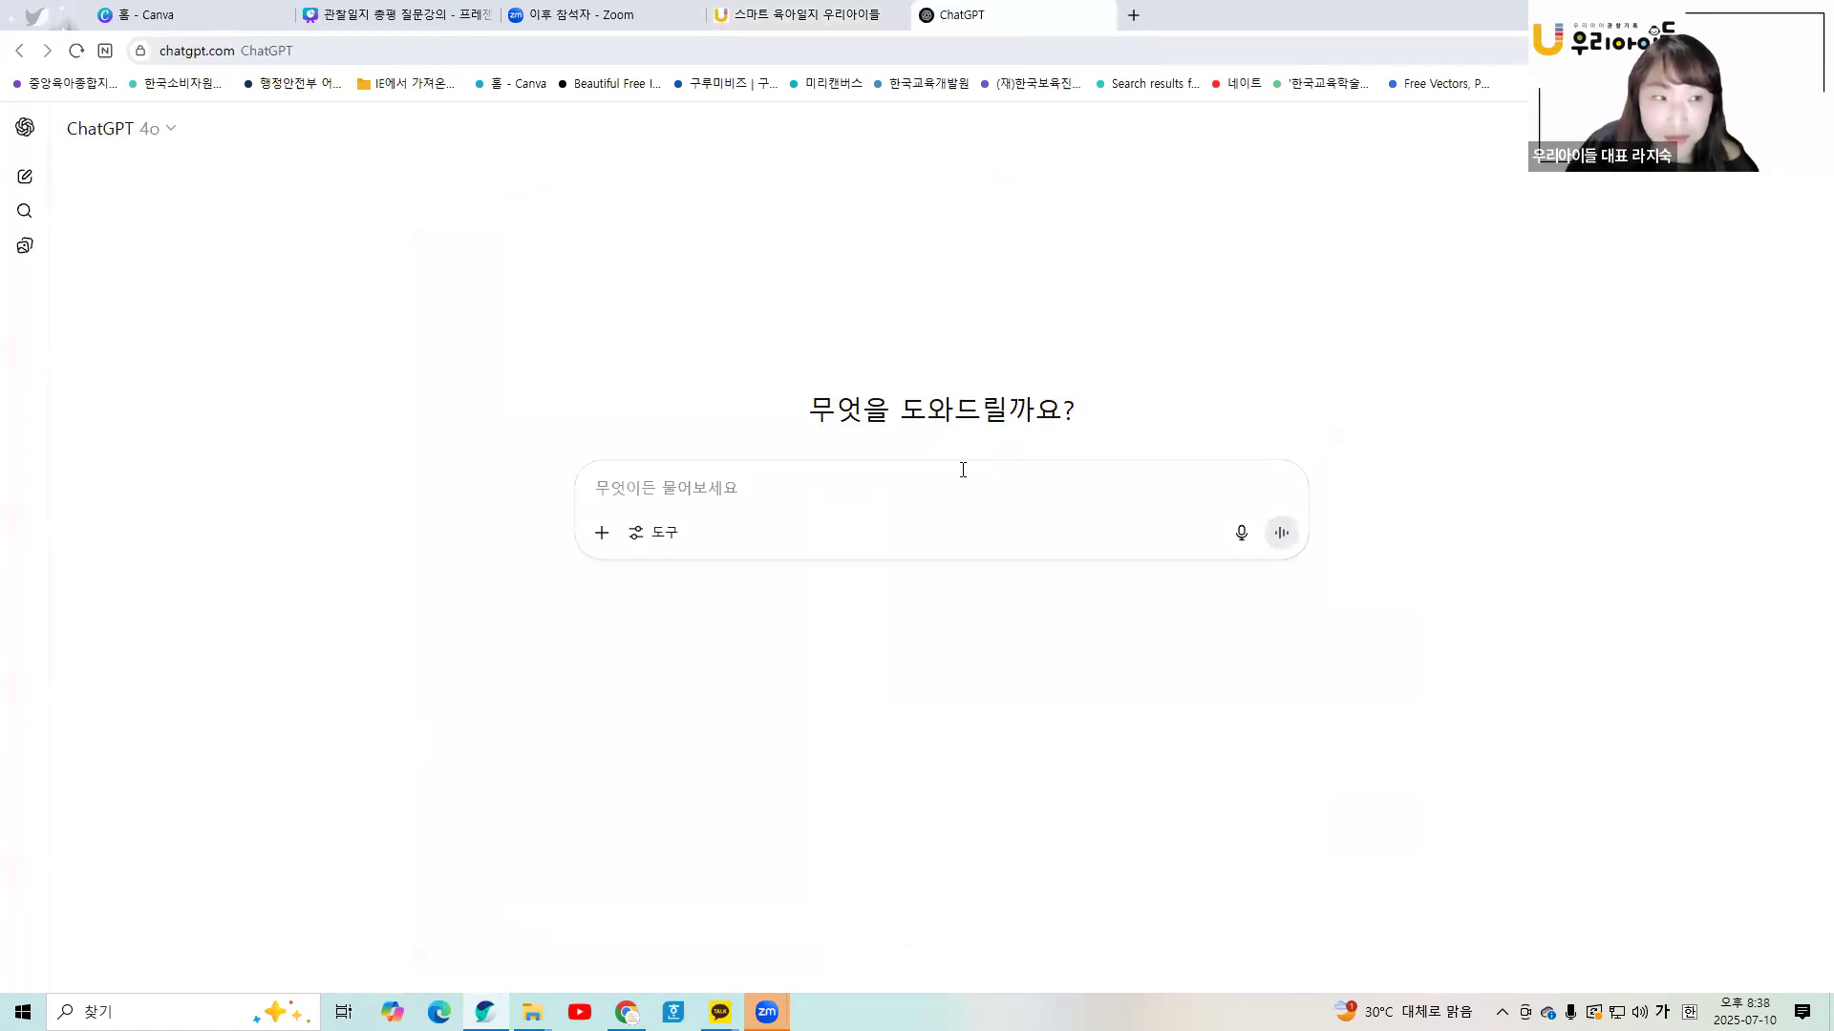
right_click(674, 488)
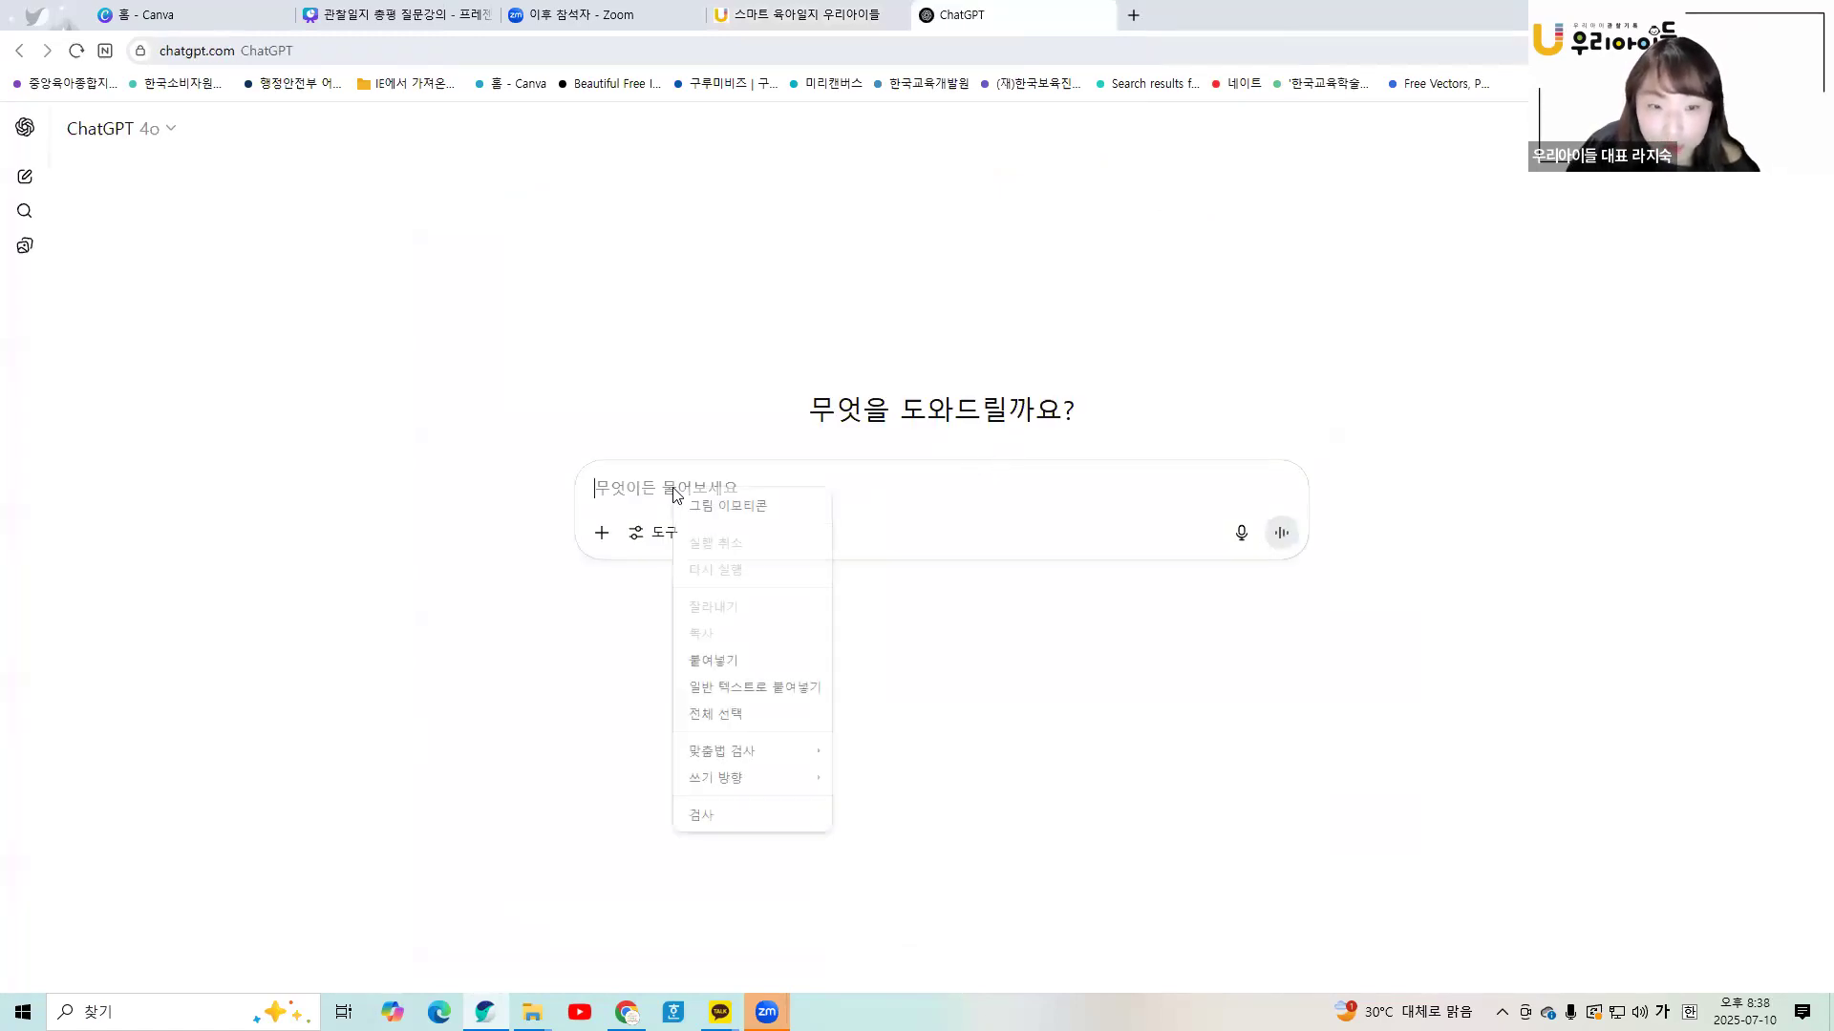
click(715, 657)
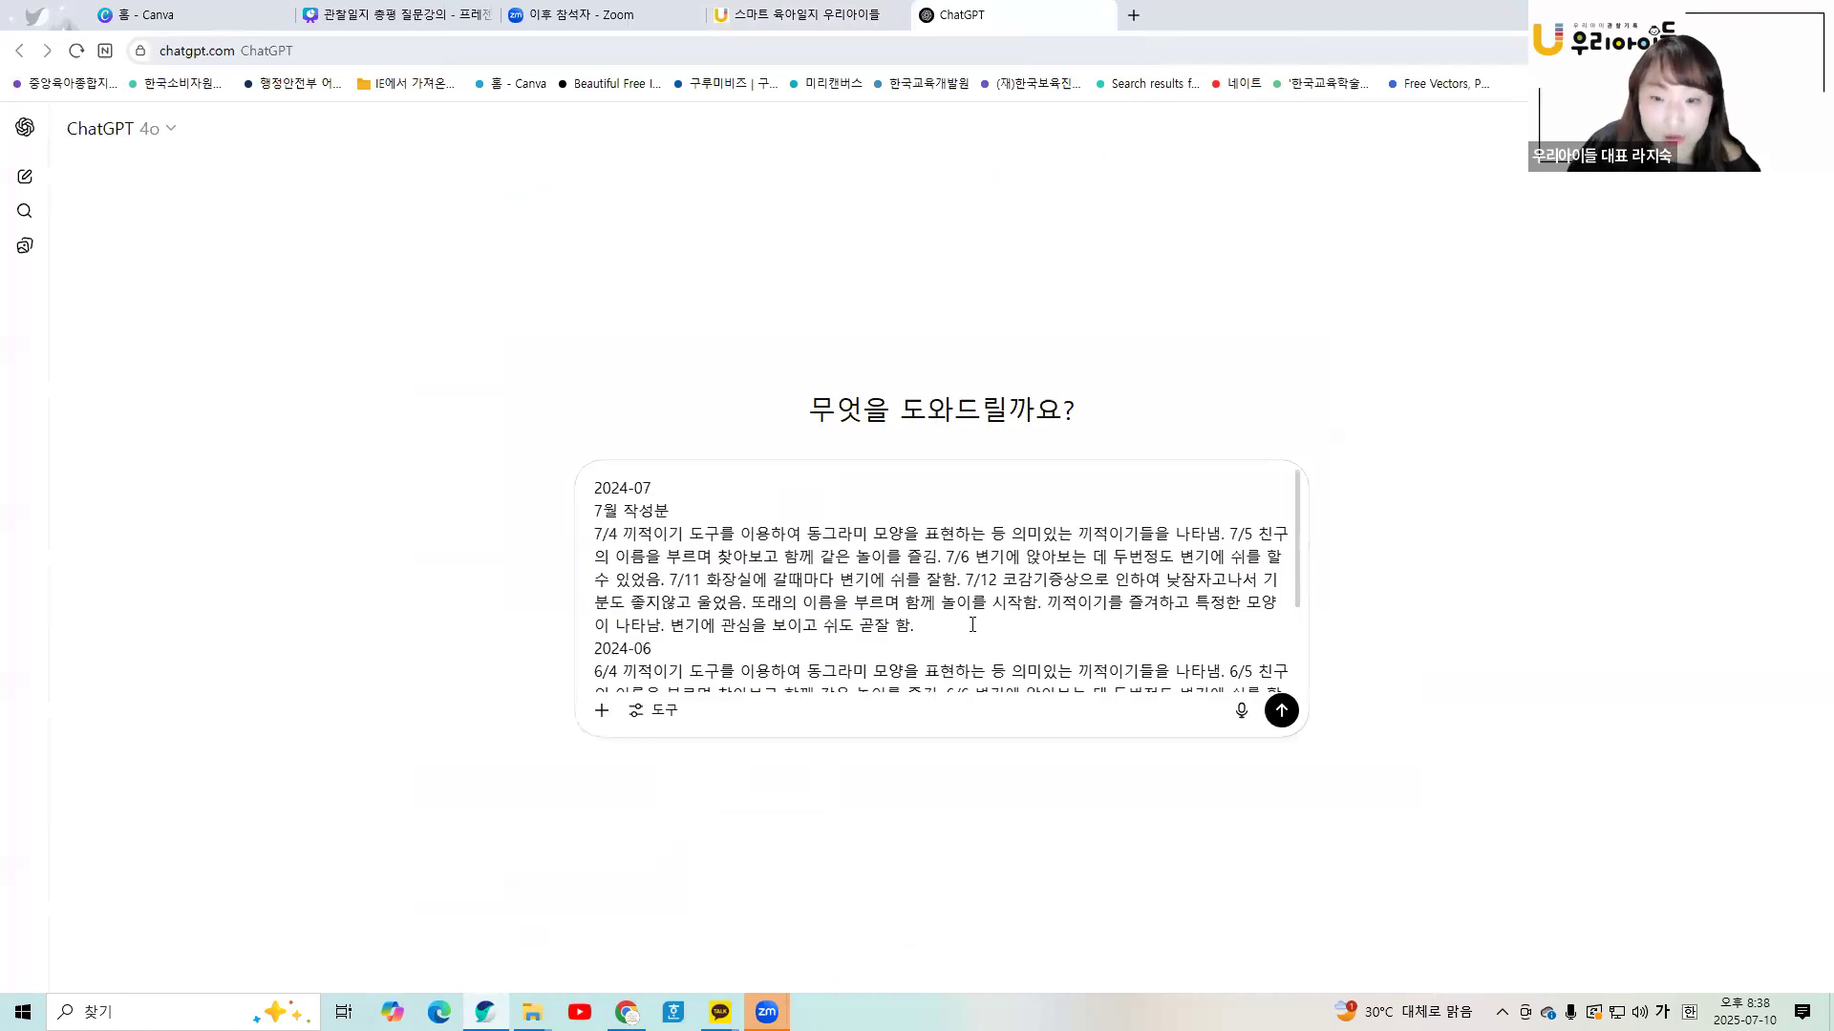
scroll(972, 625, down, 3)
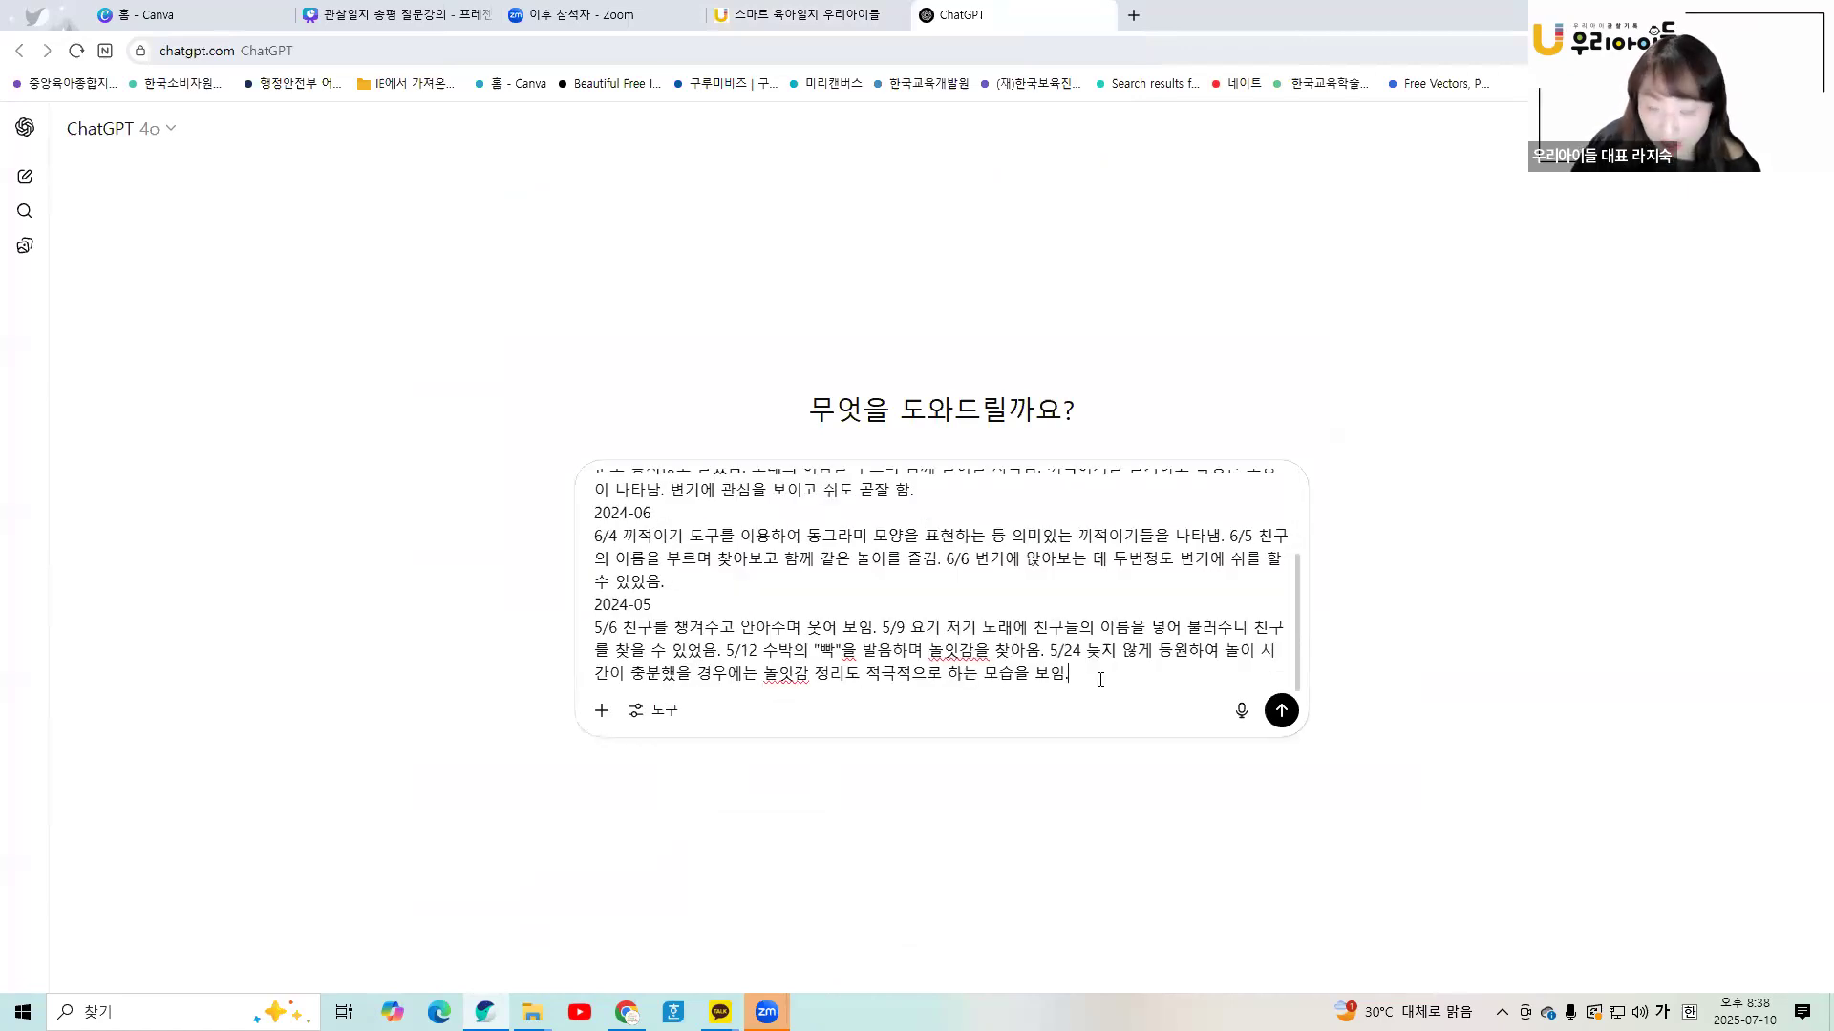
scroll(1100, 680, up, 3)
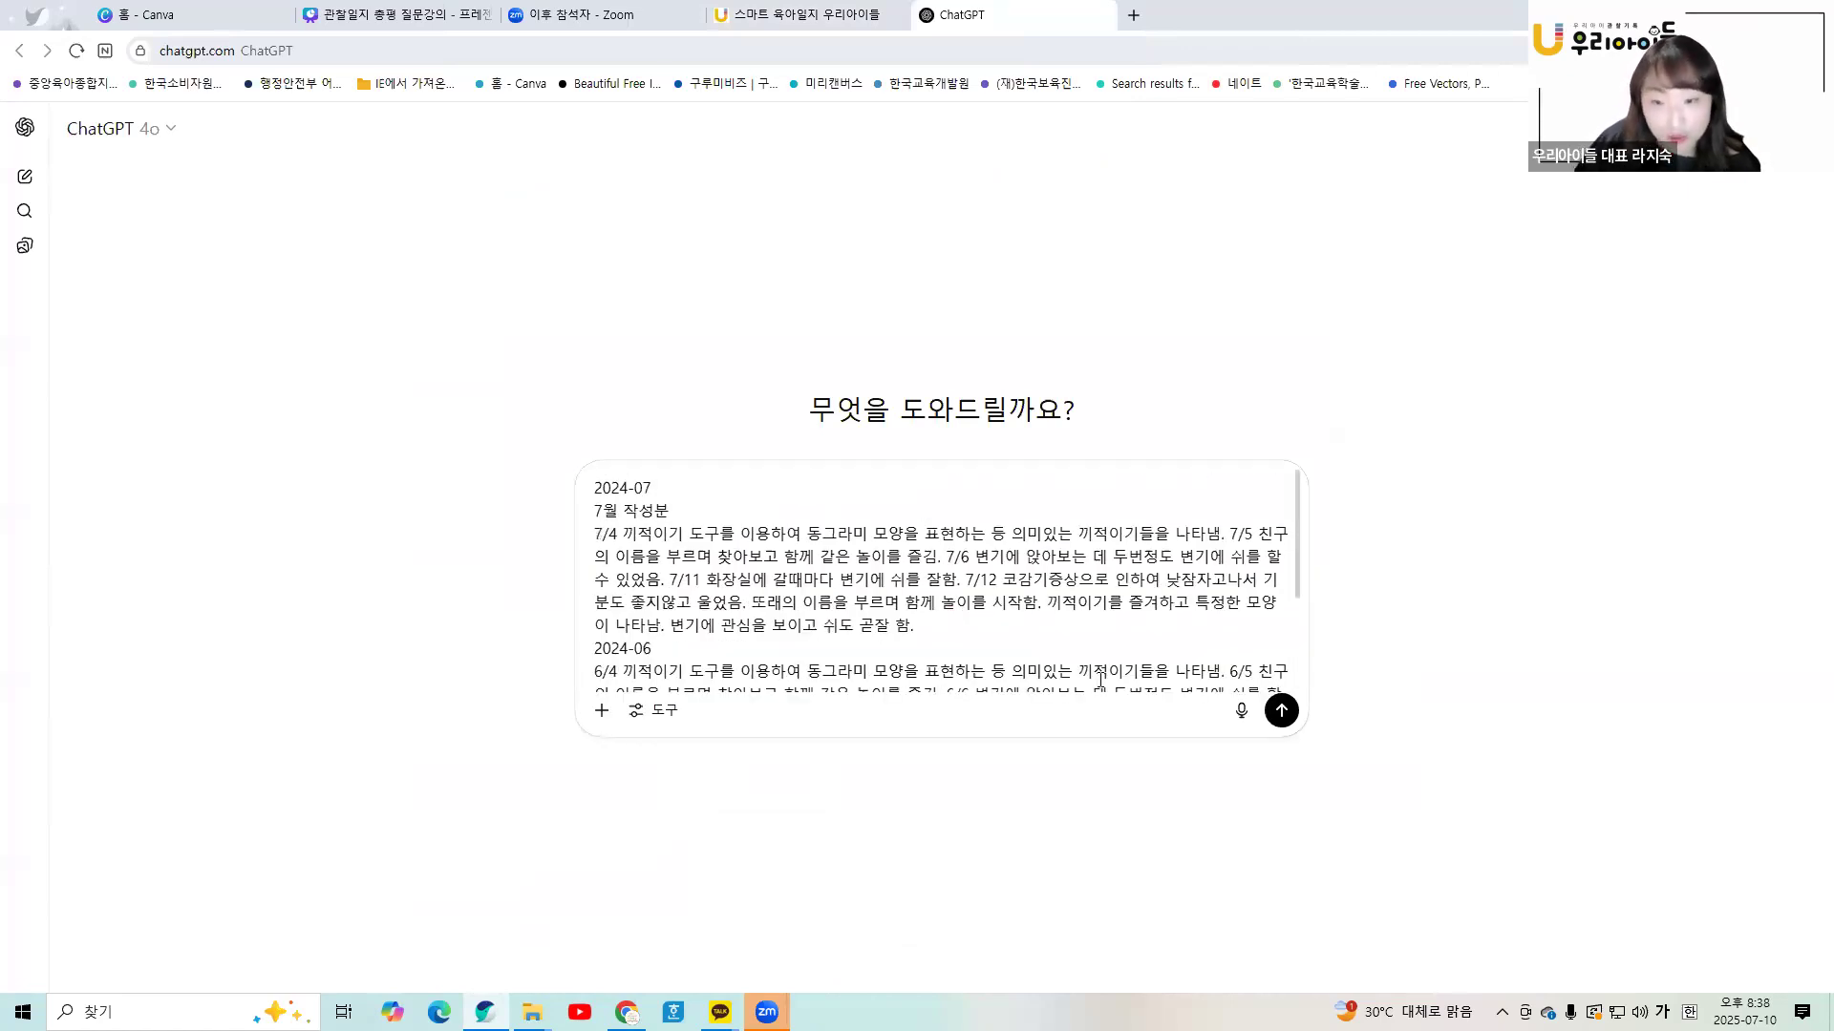
scroll(1100, 680, down, 3)
scroll(909, 693, up, 3)
scroll(1116, 653, down, 3)
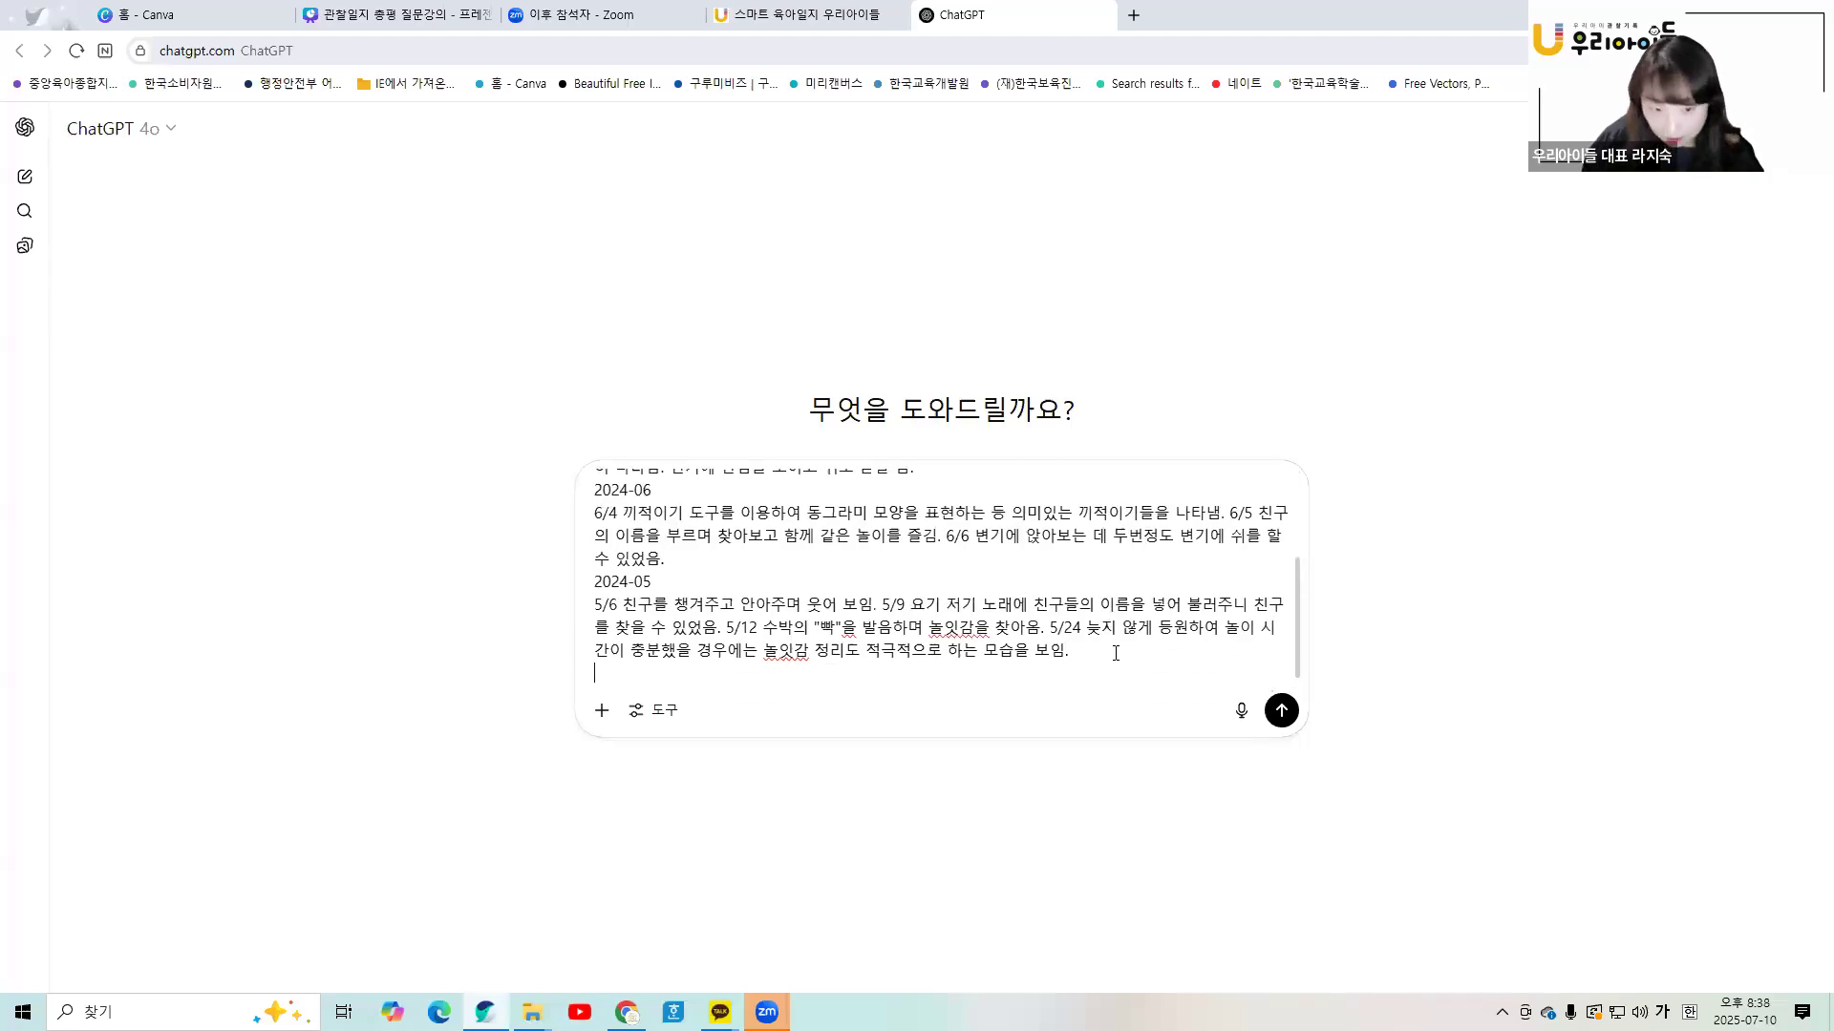
- Request ordering by month with 3-line development summaries per month, and send it
key(shift+Return)
text(위의 내용이)
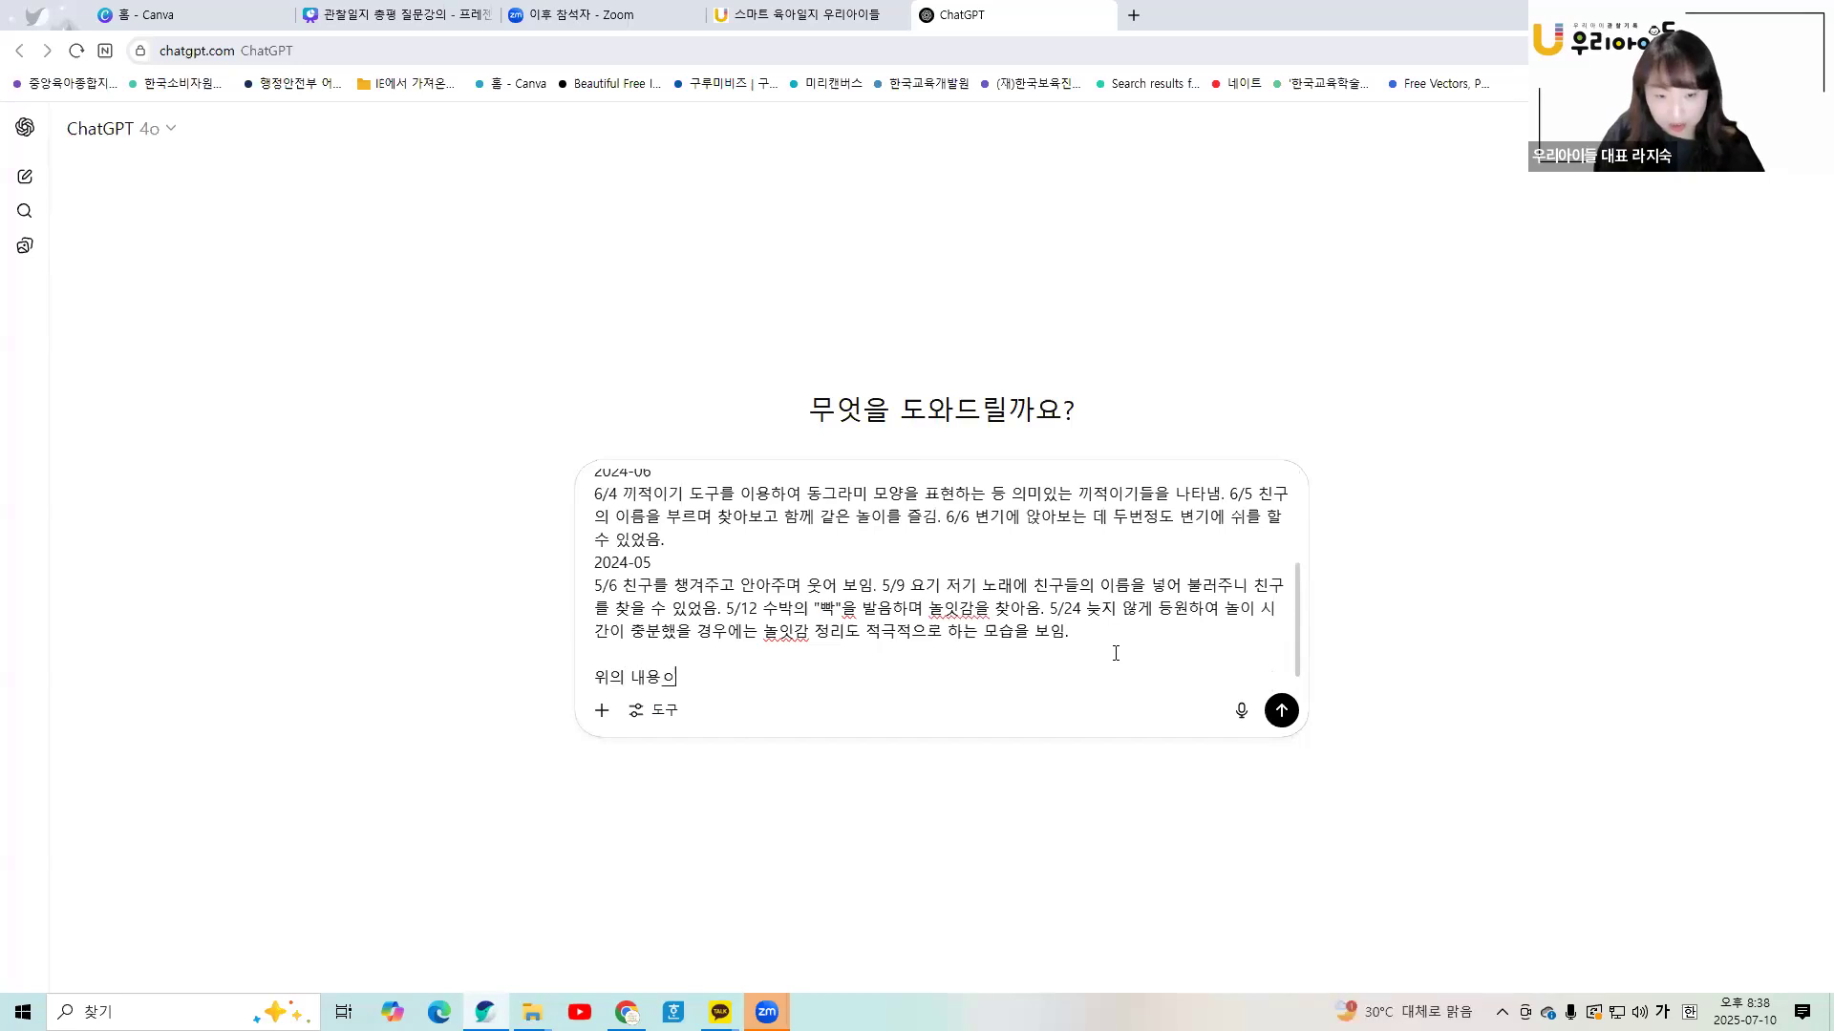
key(BackSpace)
text(을 월별순)
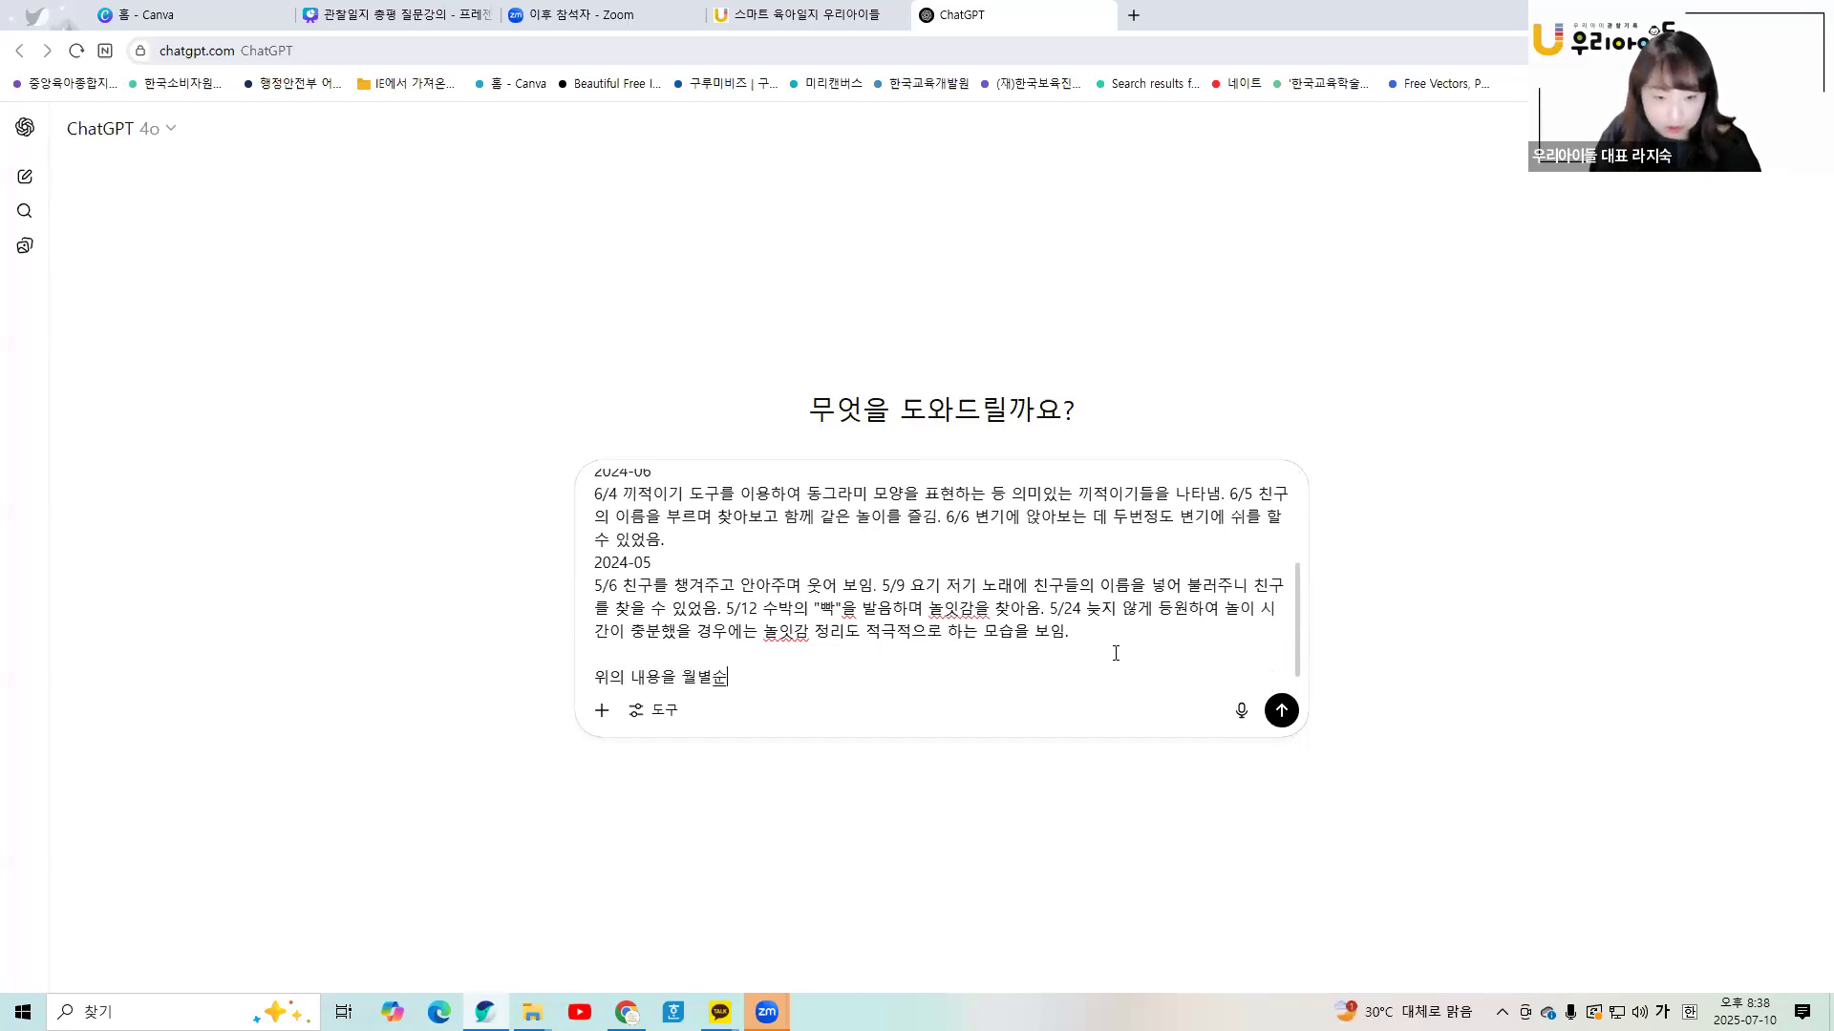
text(서재대로 정)
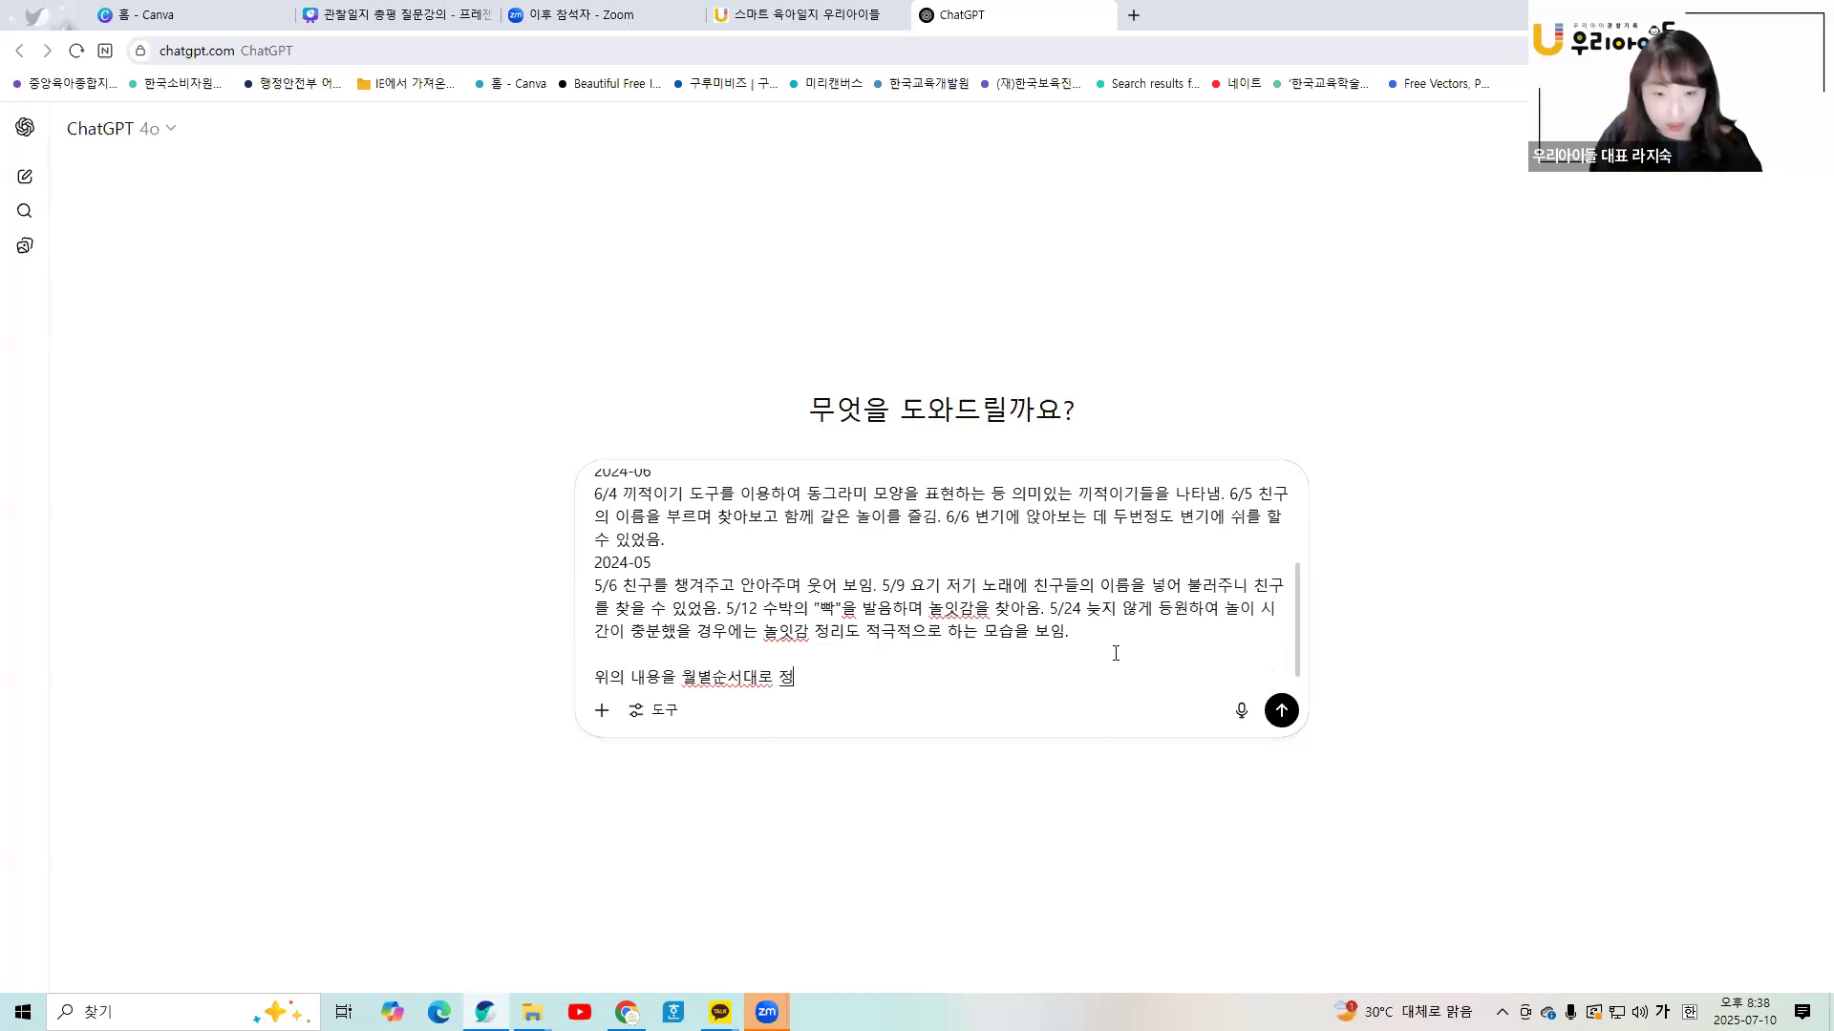
text(ㄹ히하고)
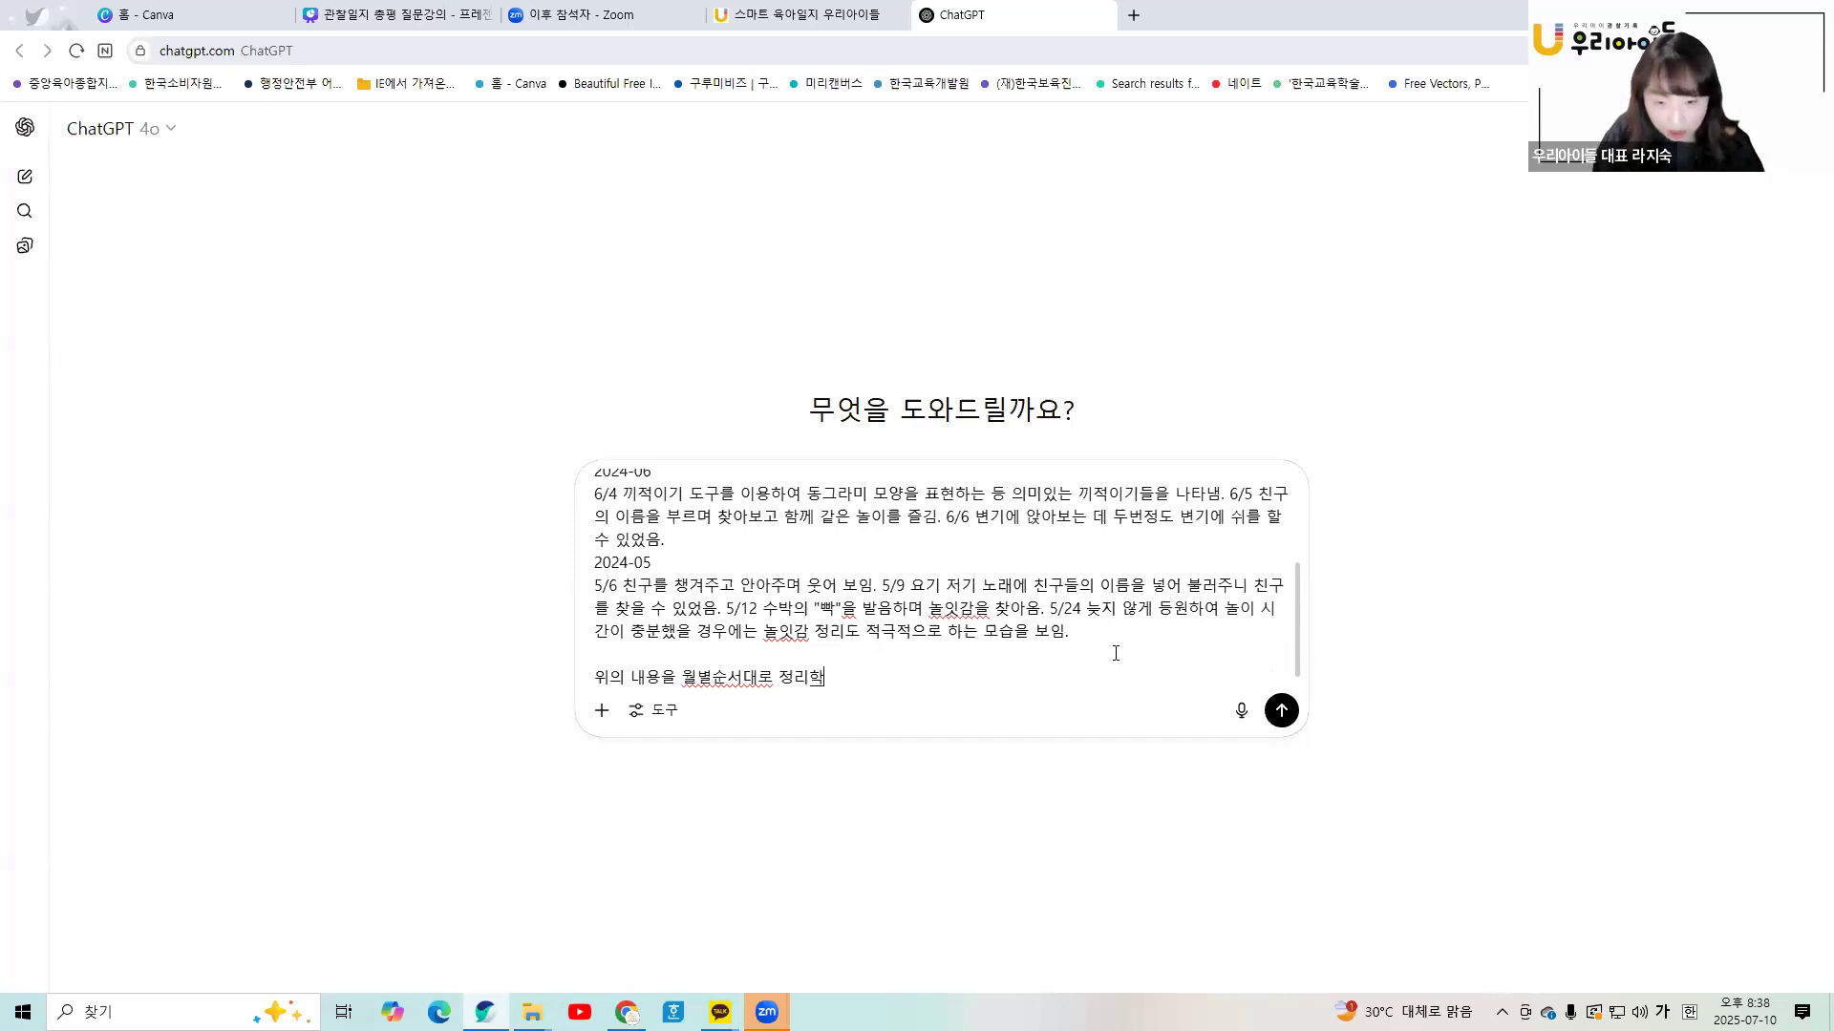
key(shift+Return)
text(배달변화가 )
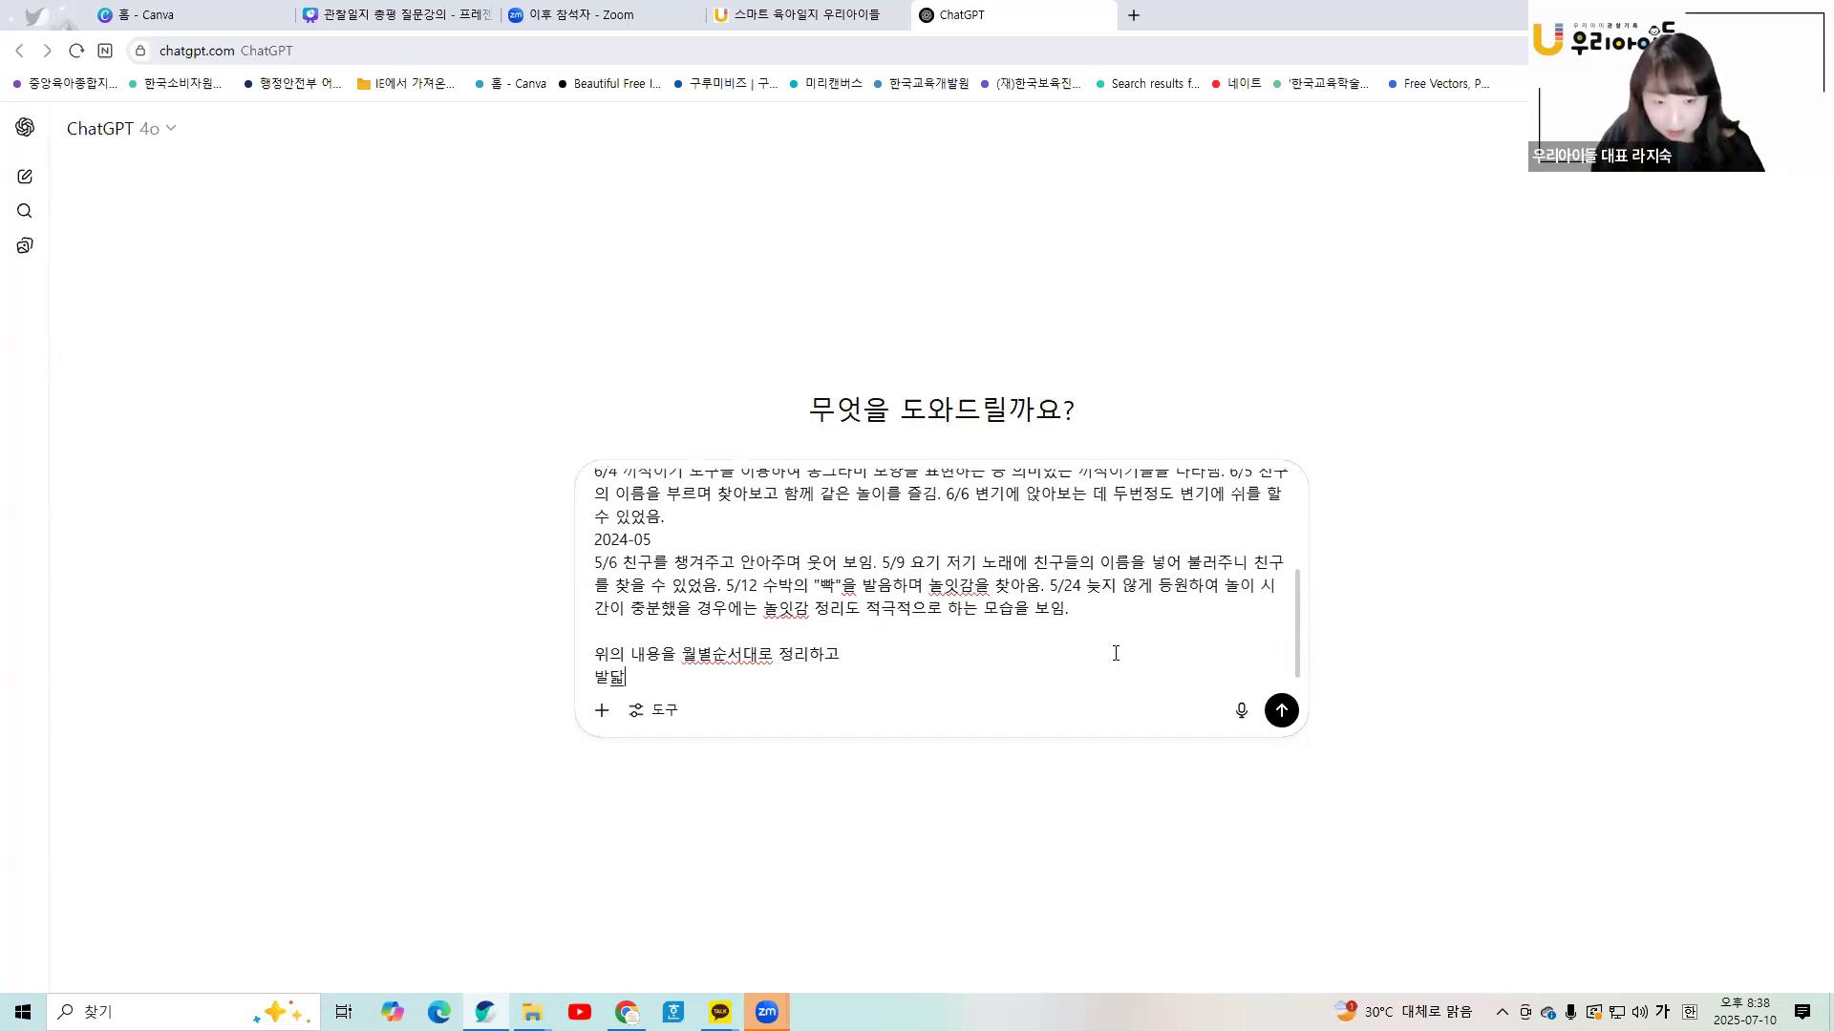
text(나타나게 어ㅜㄹ벼)
key(BackSpace)
key(BackSpace)
key(BackSpace)
key(BackSpace)
text(에제)
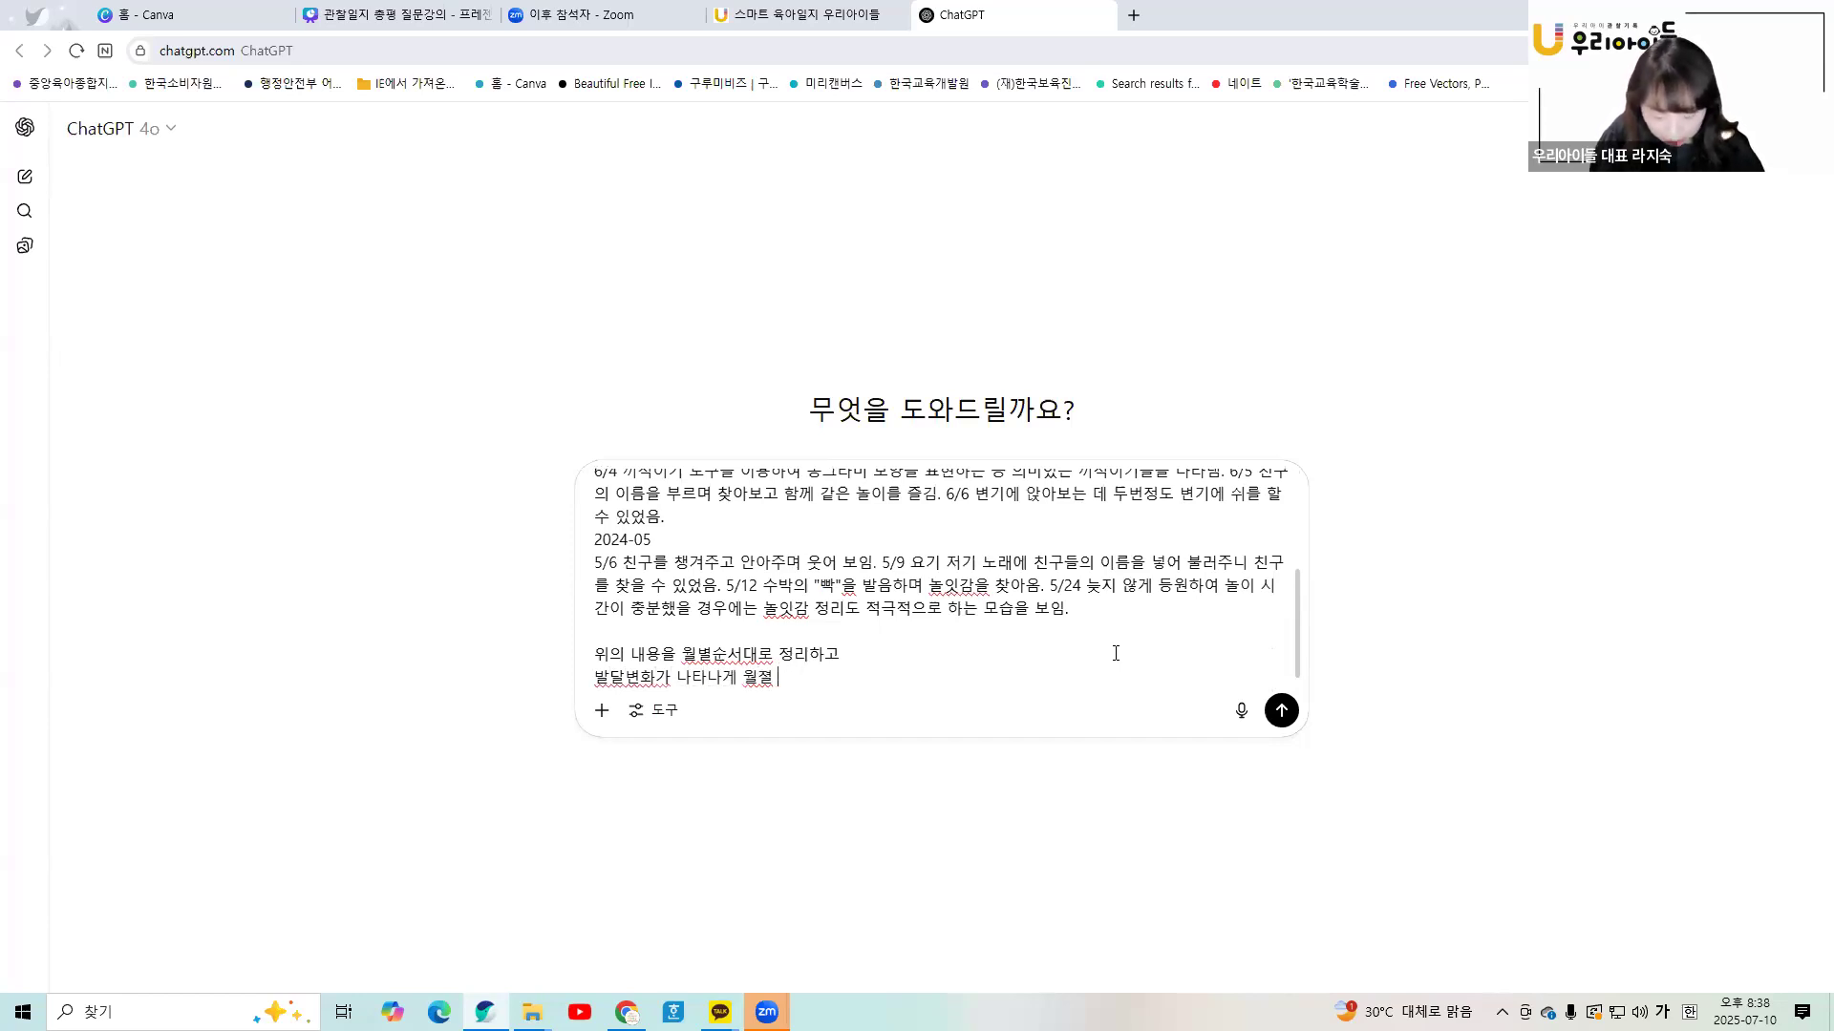
text( 3줄로 서술해)
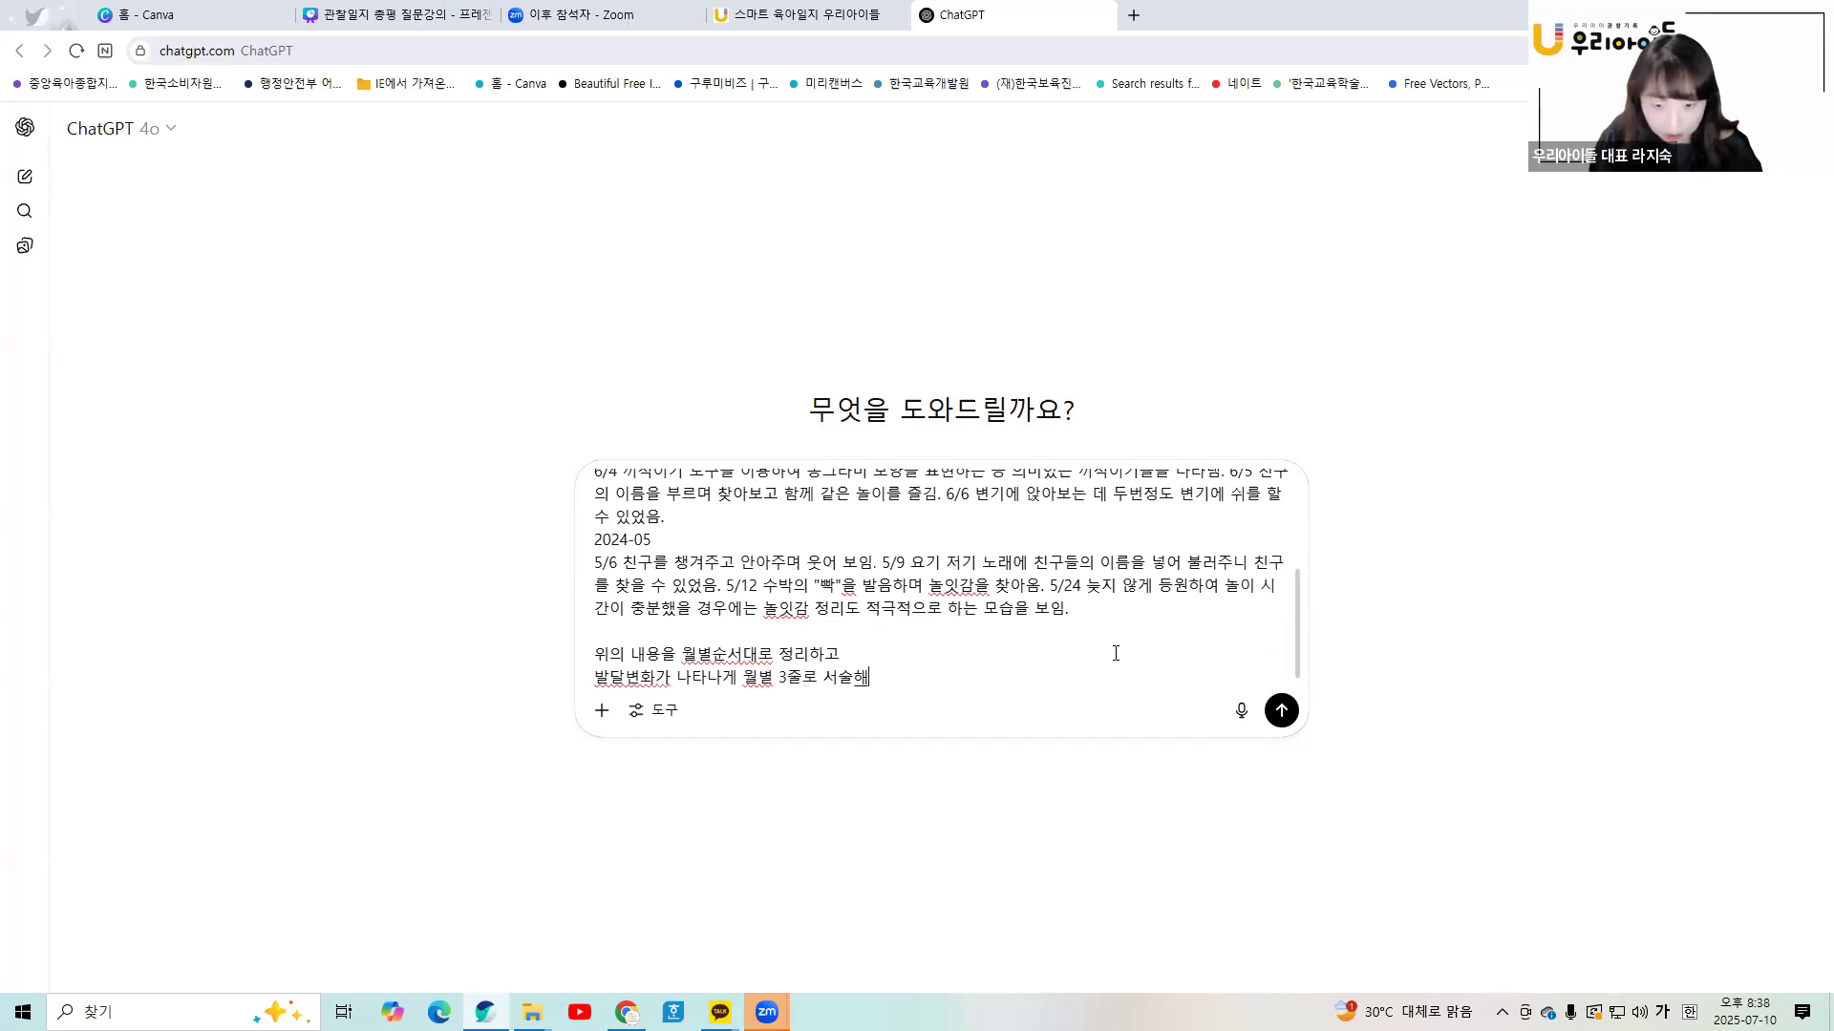
text(서 정리해줘)
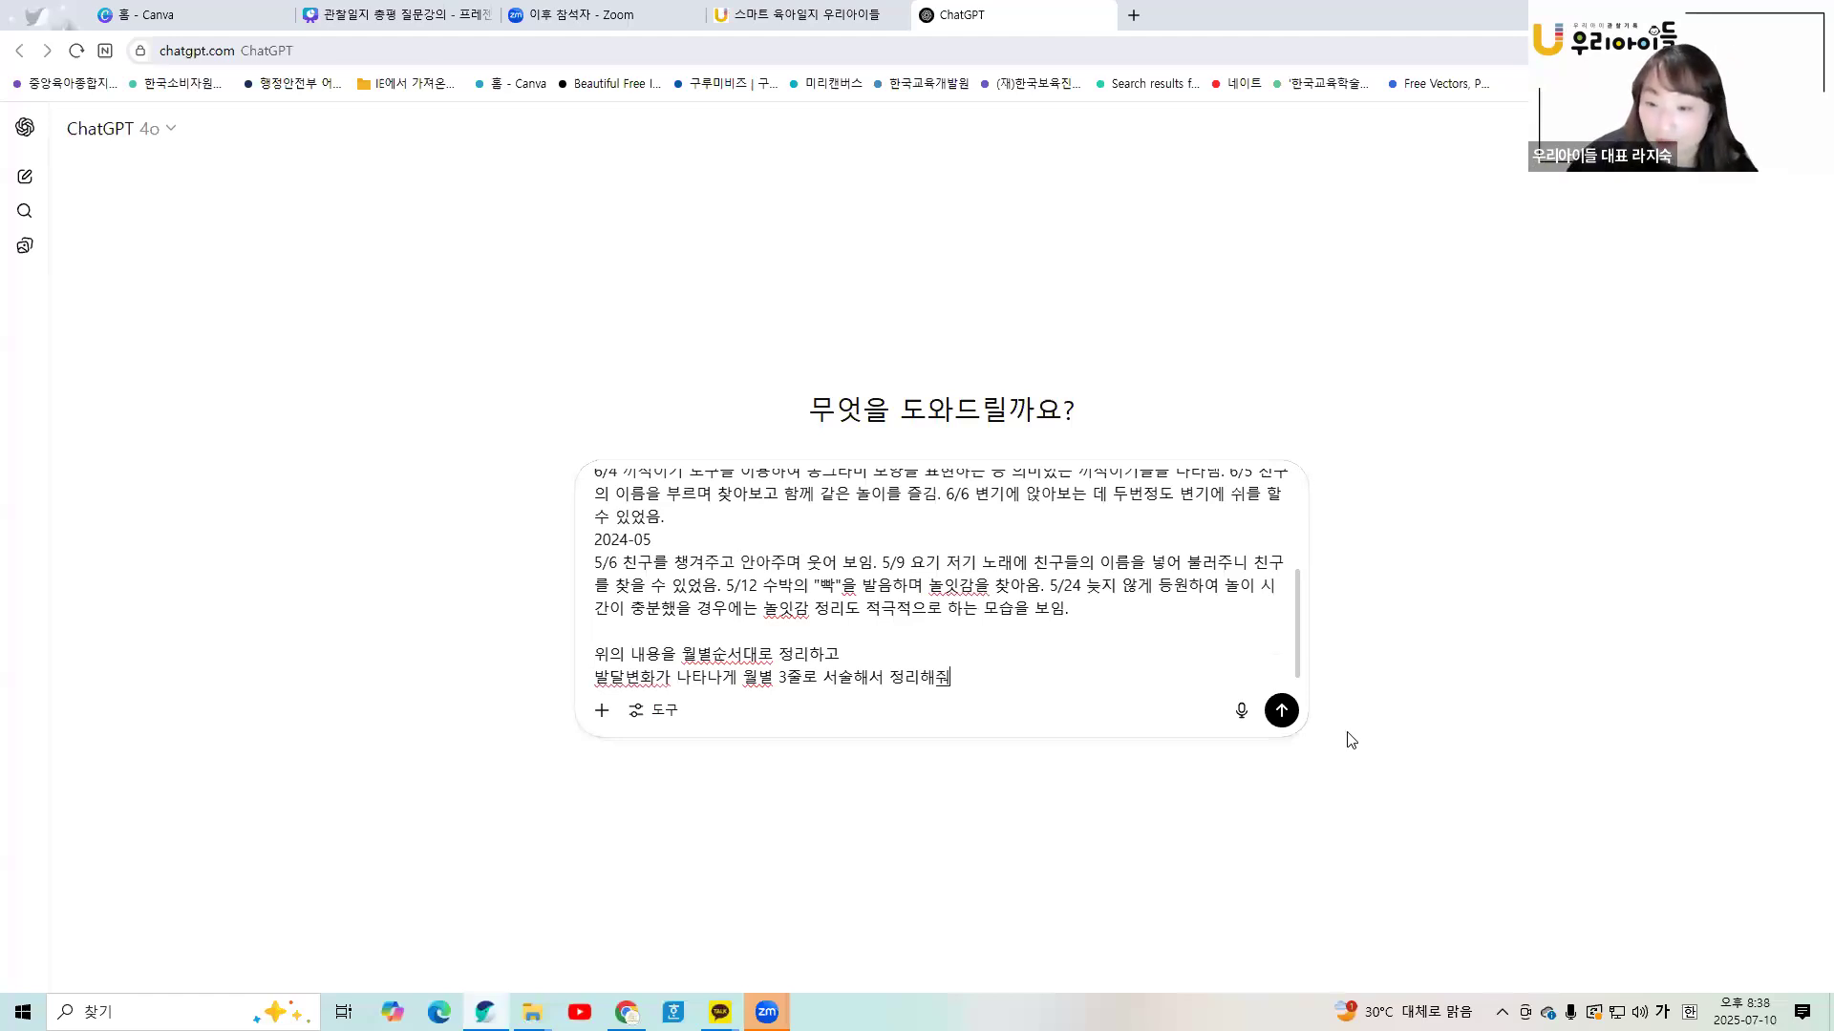
click(1280, 710)
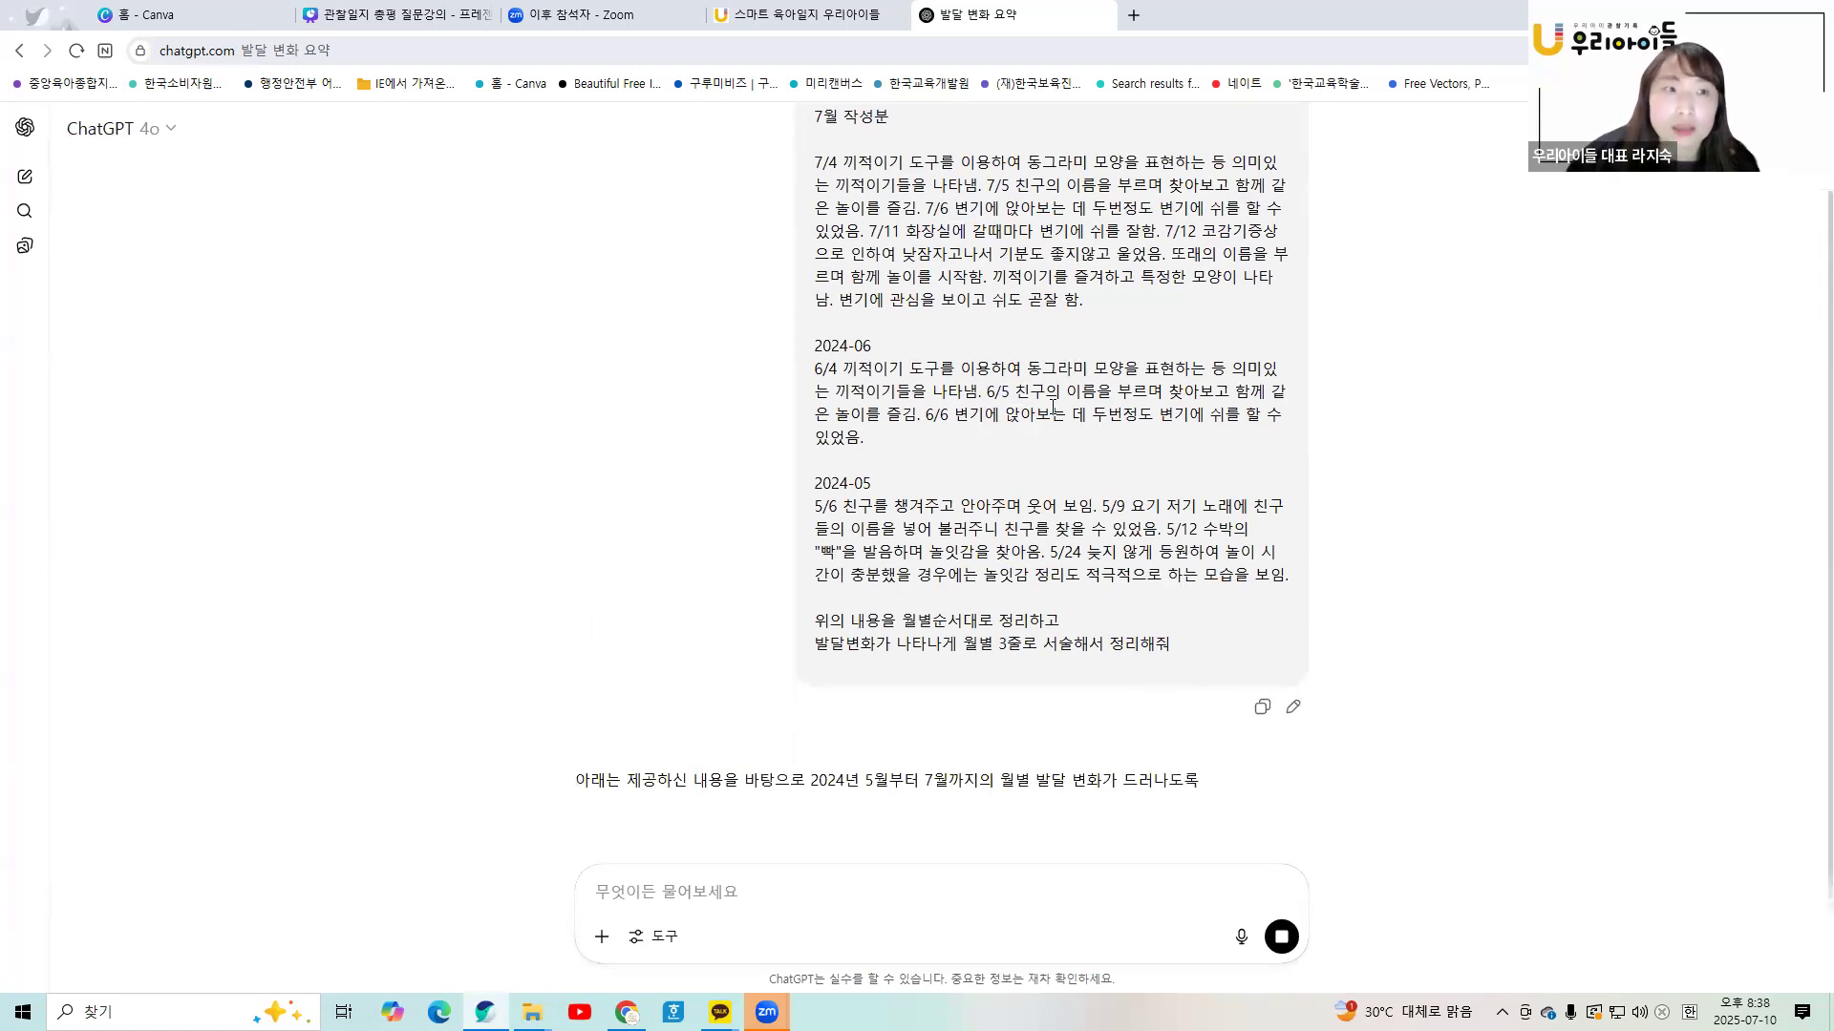
- Scroll through ChatGPT's finished three-line summaries for 2024년 5월, 6월 and 7월
scroll(1012, 707, down, 2)
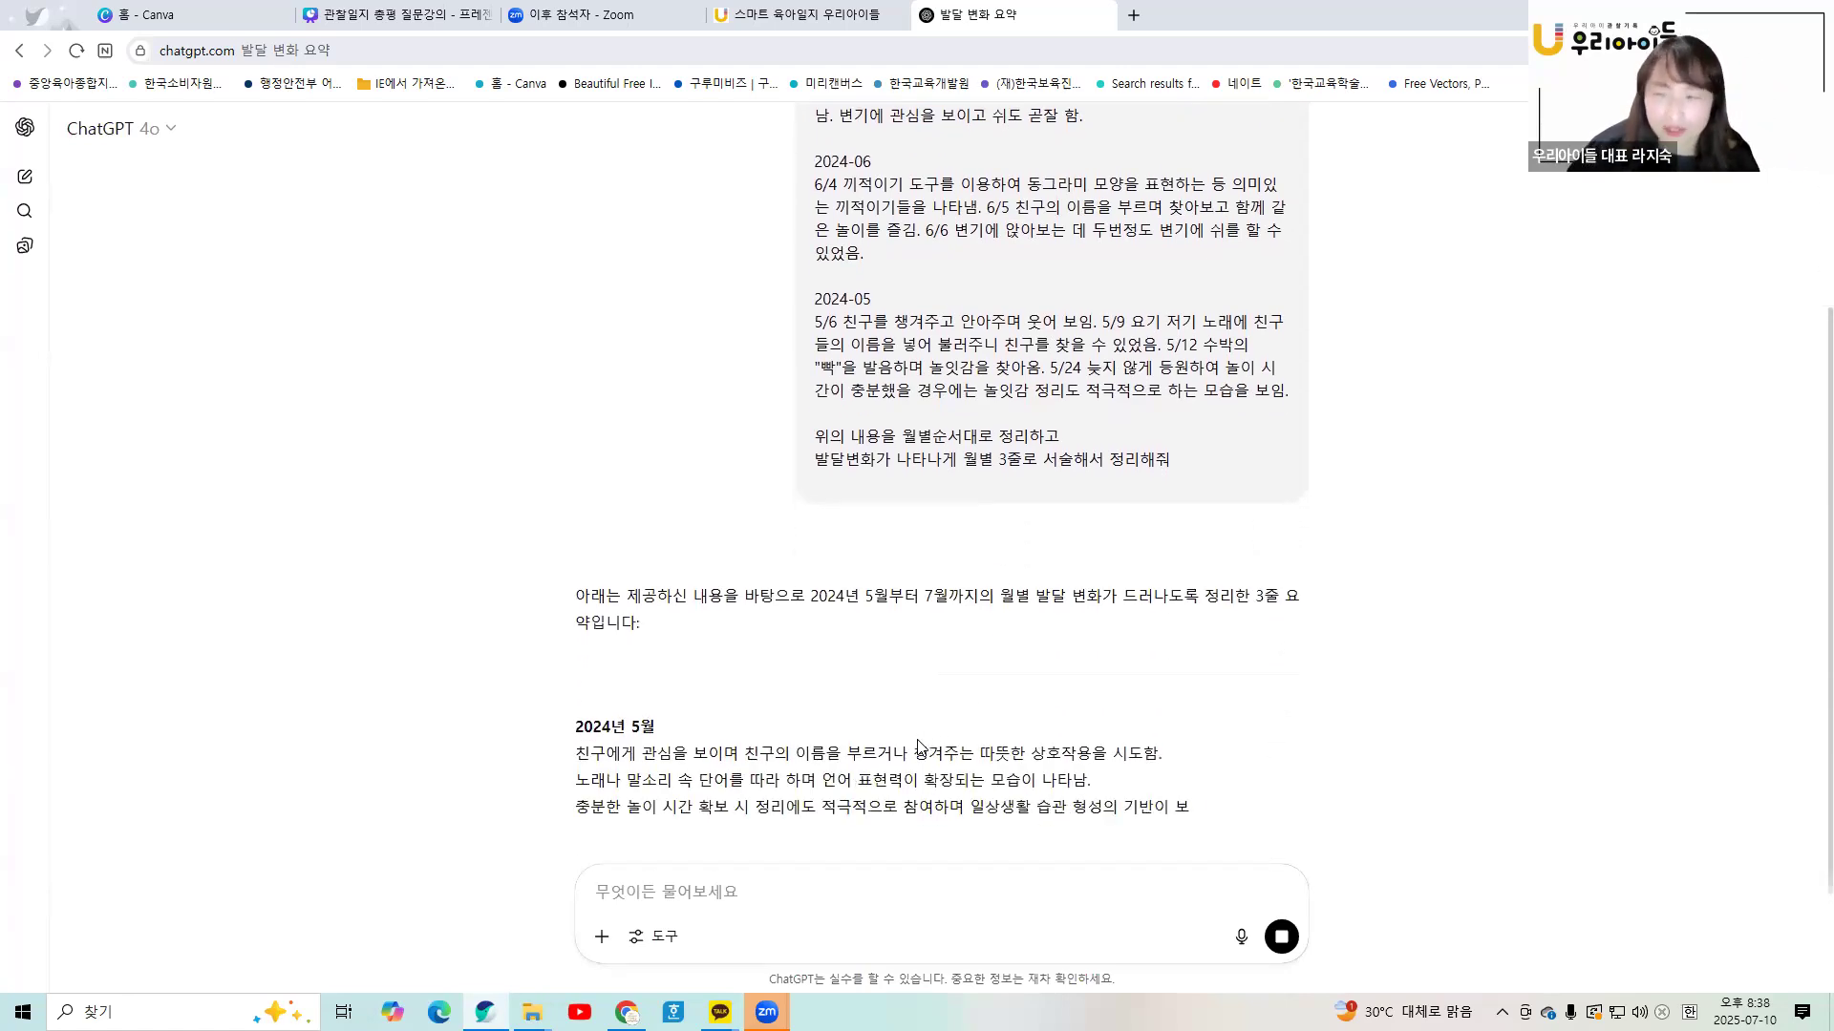
scroll(937, 761, down, 1)
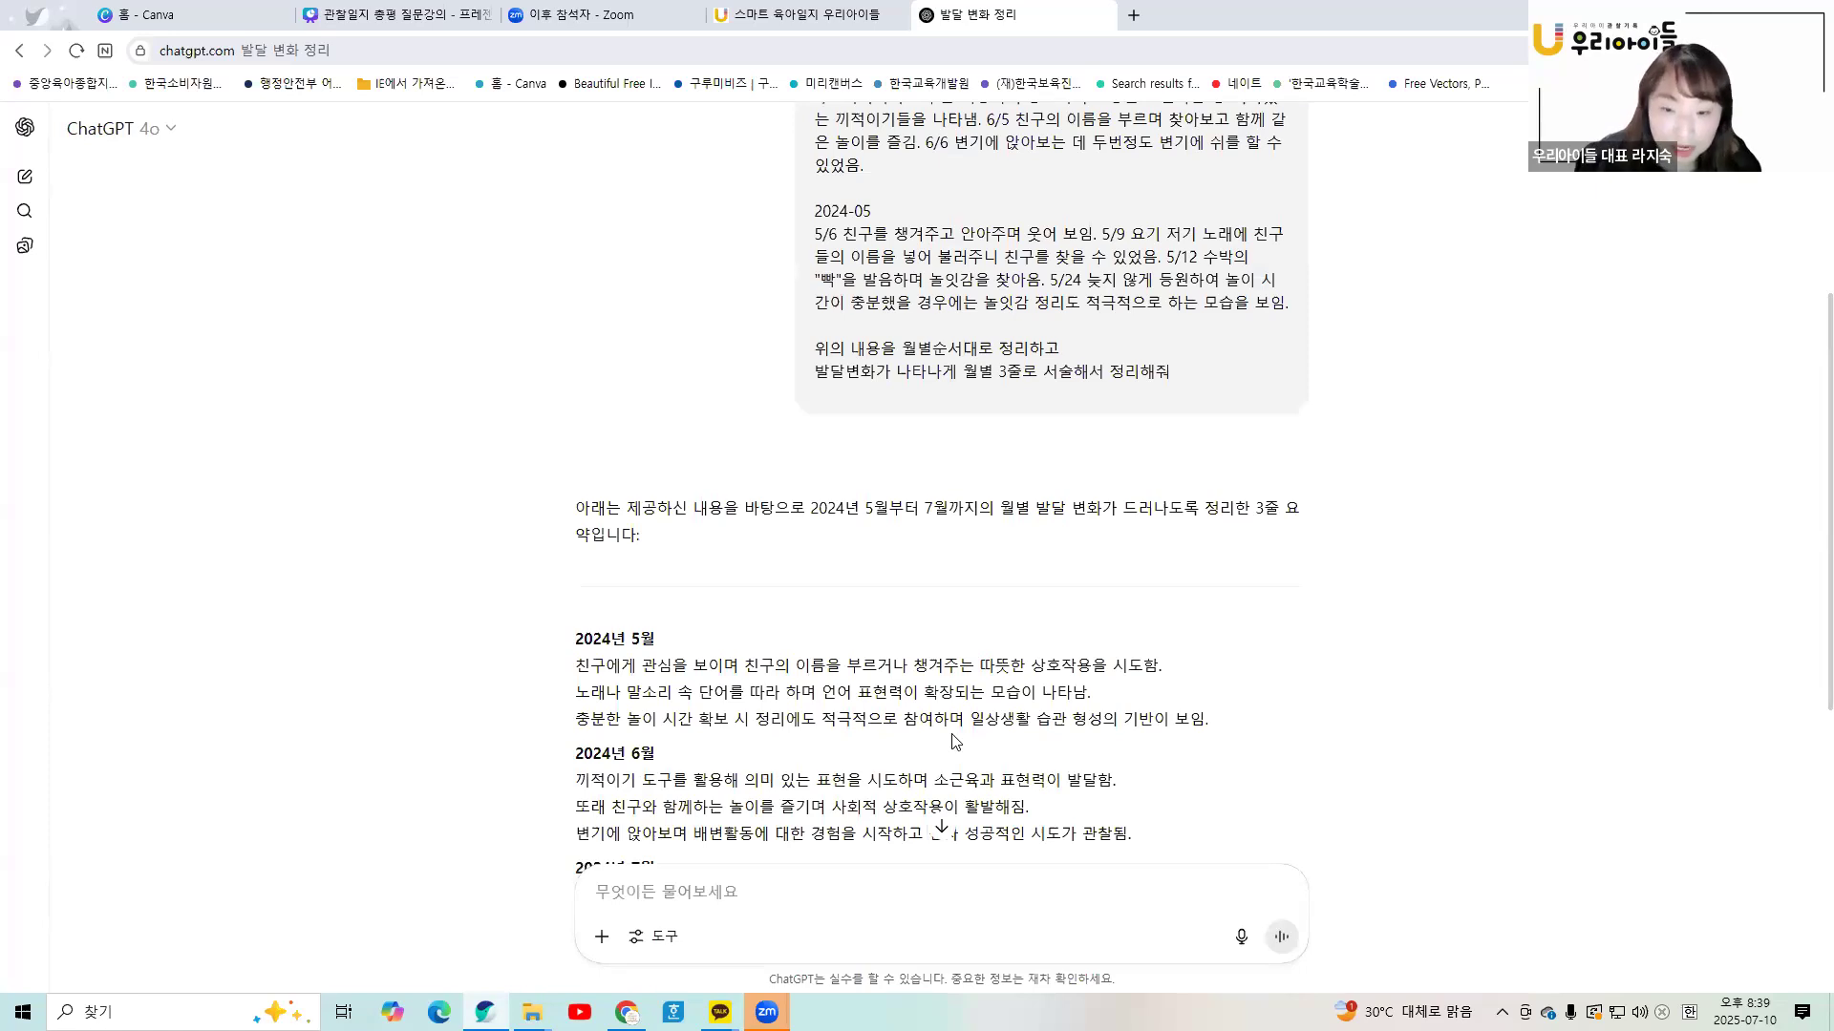
scroll(955, 742, down, 3)
scroll(751, 631, up, 2)
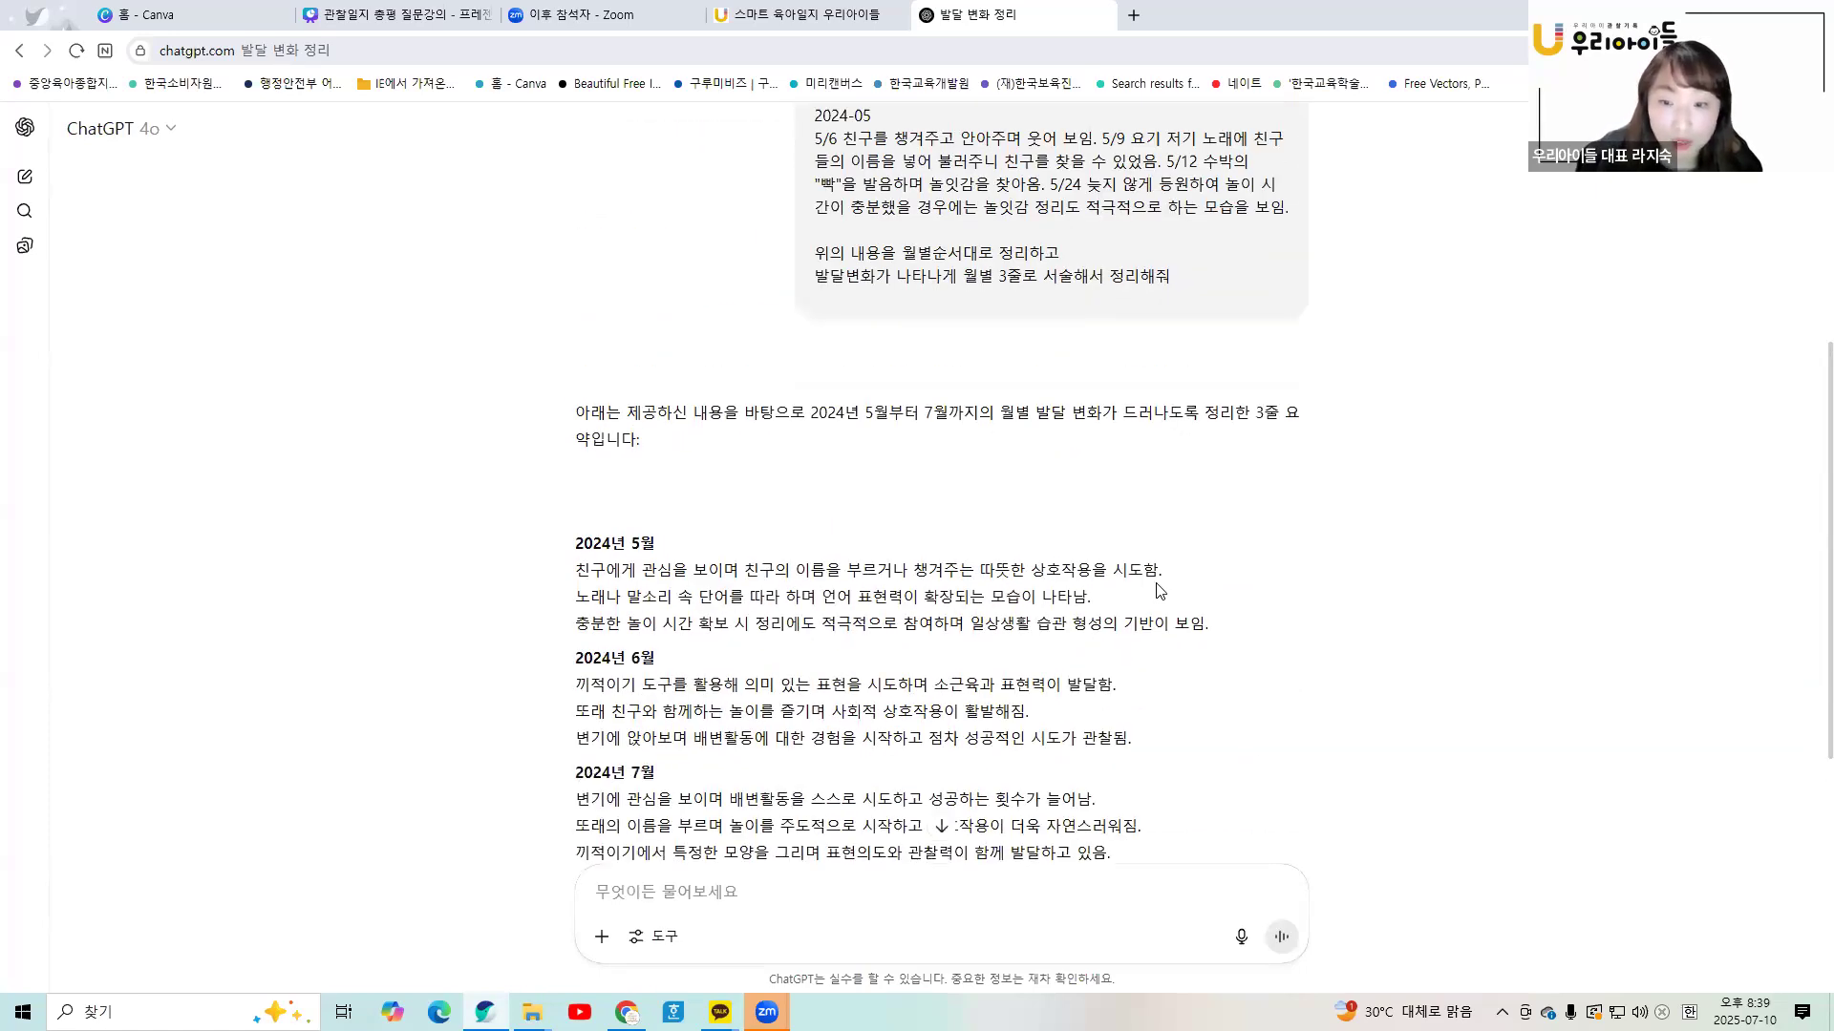
scroll(728, 599, down, 3)
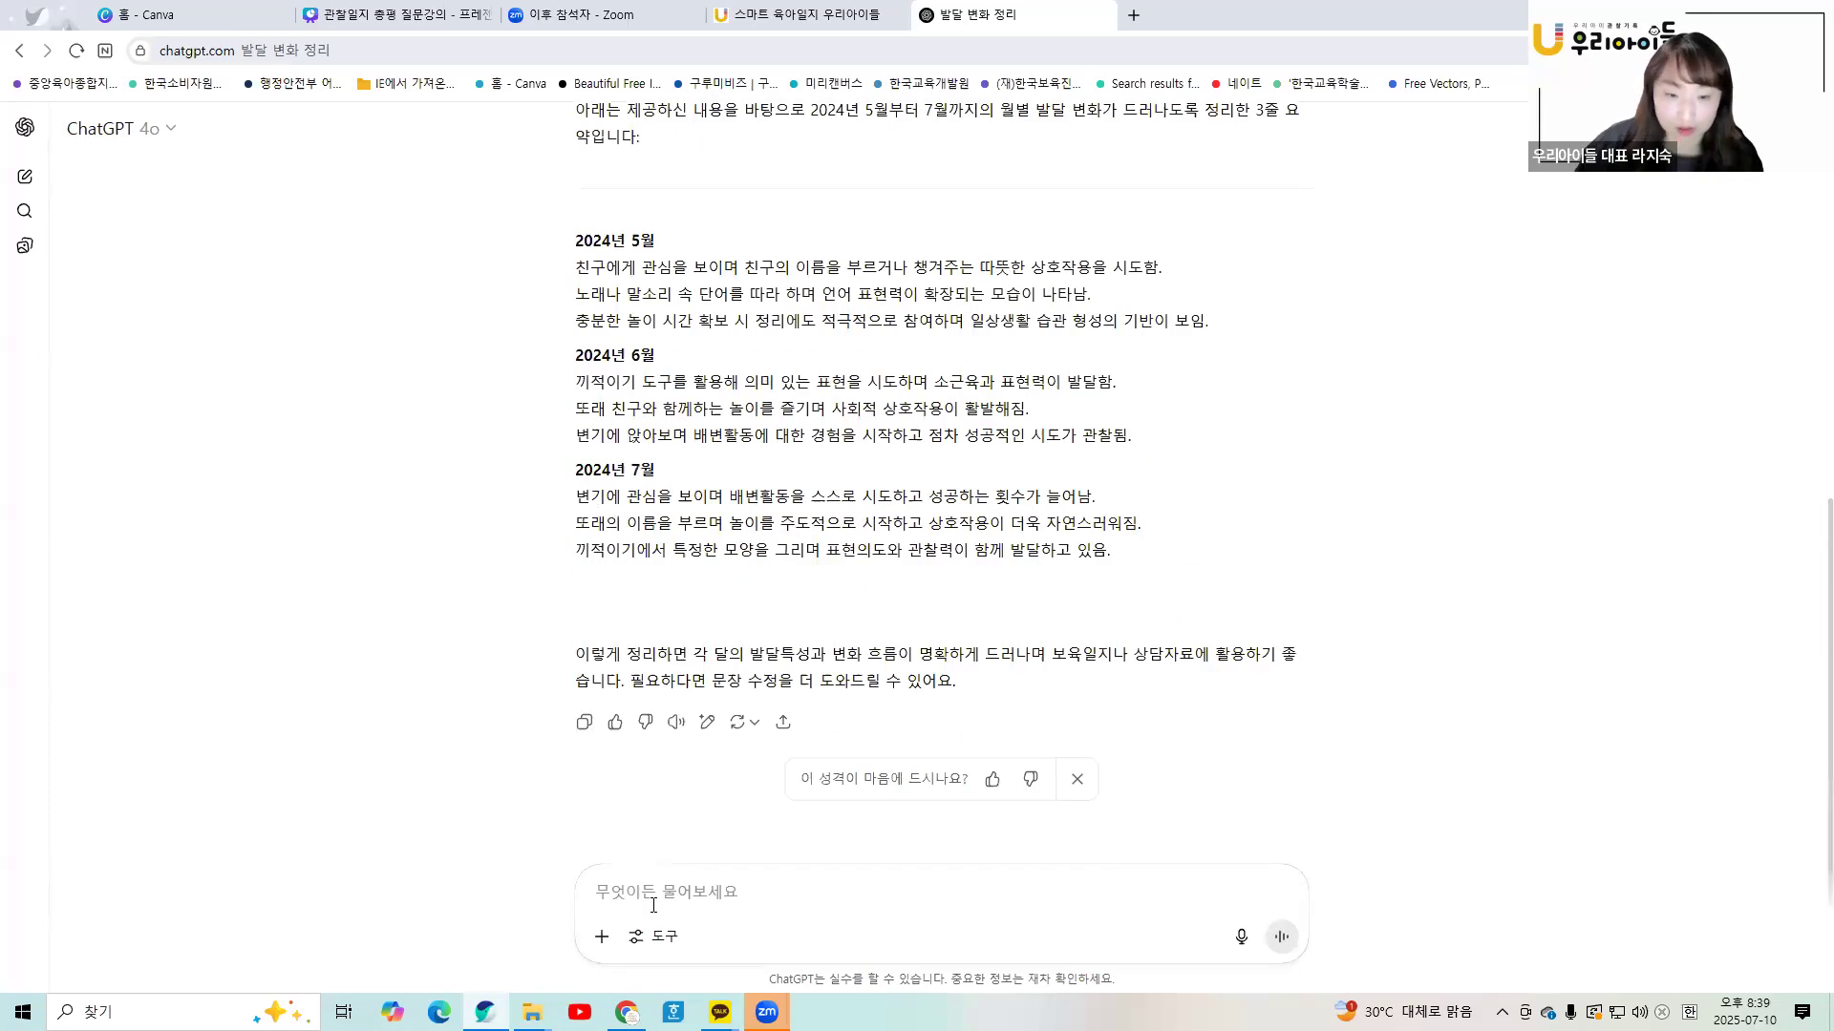
- Ask ChatGPT '월별 서술문장으로 작성해줘' to rewrite the summary as monthly narrative sentences
text(초점별)
key(BackSpace)
key(BackSpace)
key(BackSpace)
text(월별 서술)
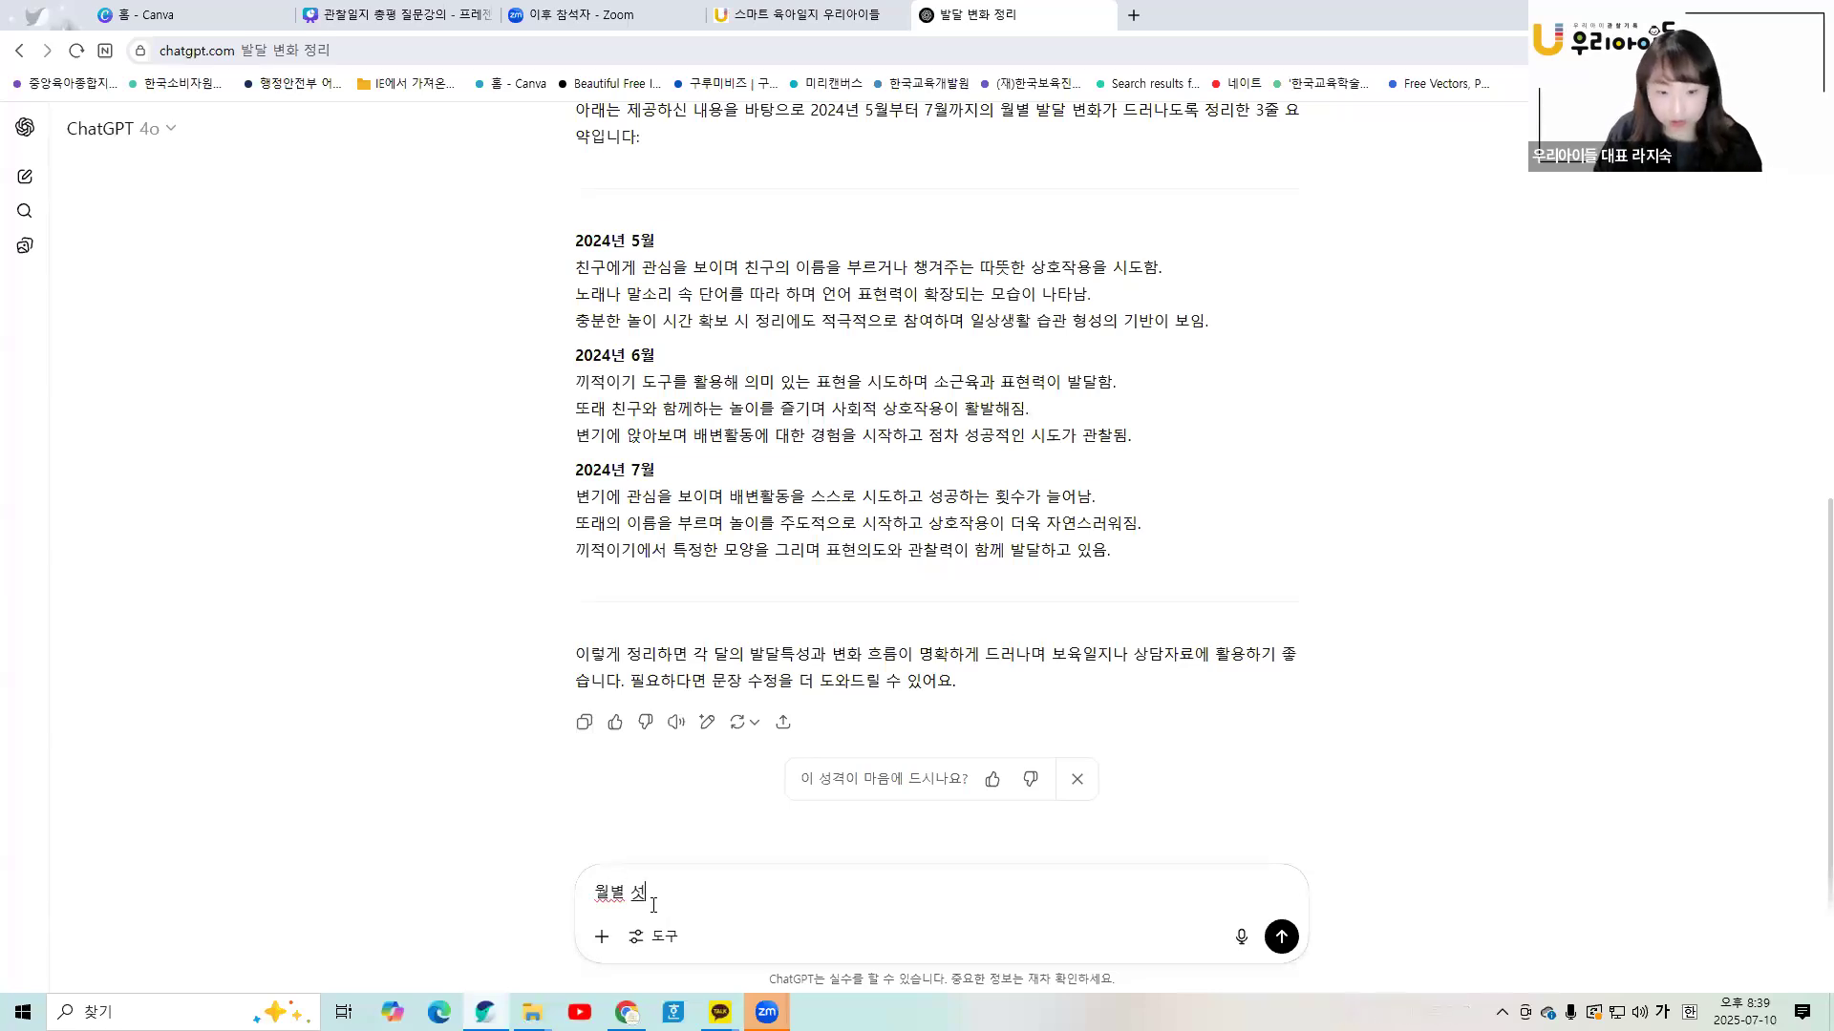
text(문장으로 작성히)
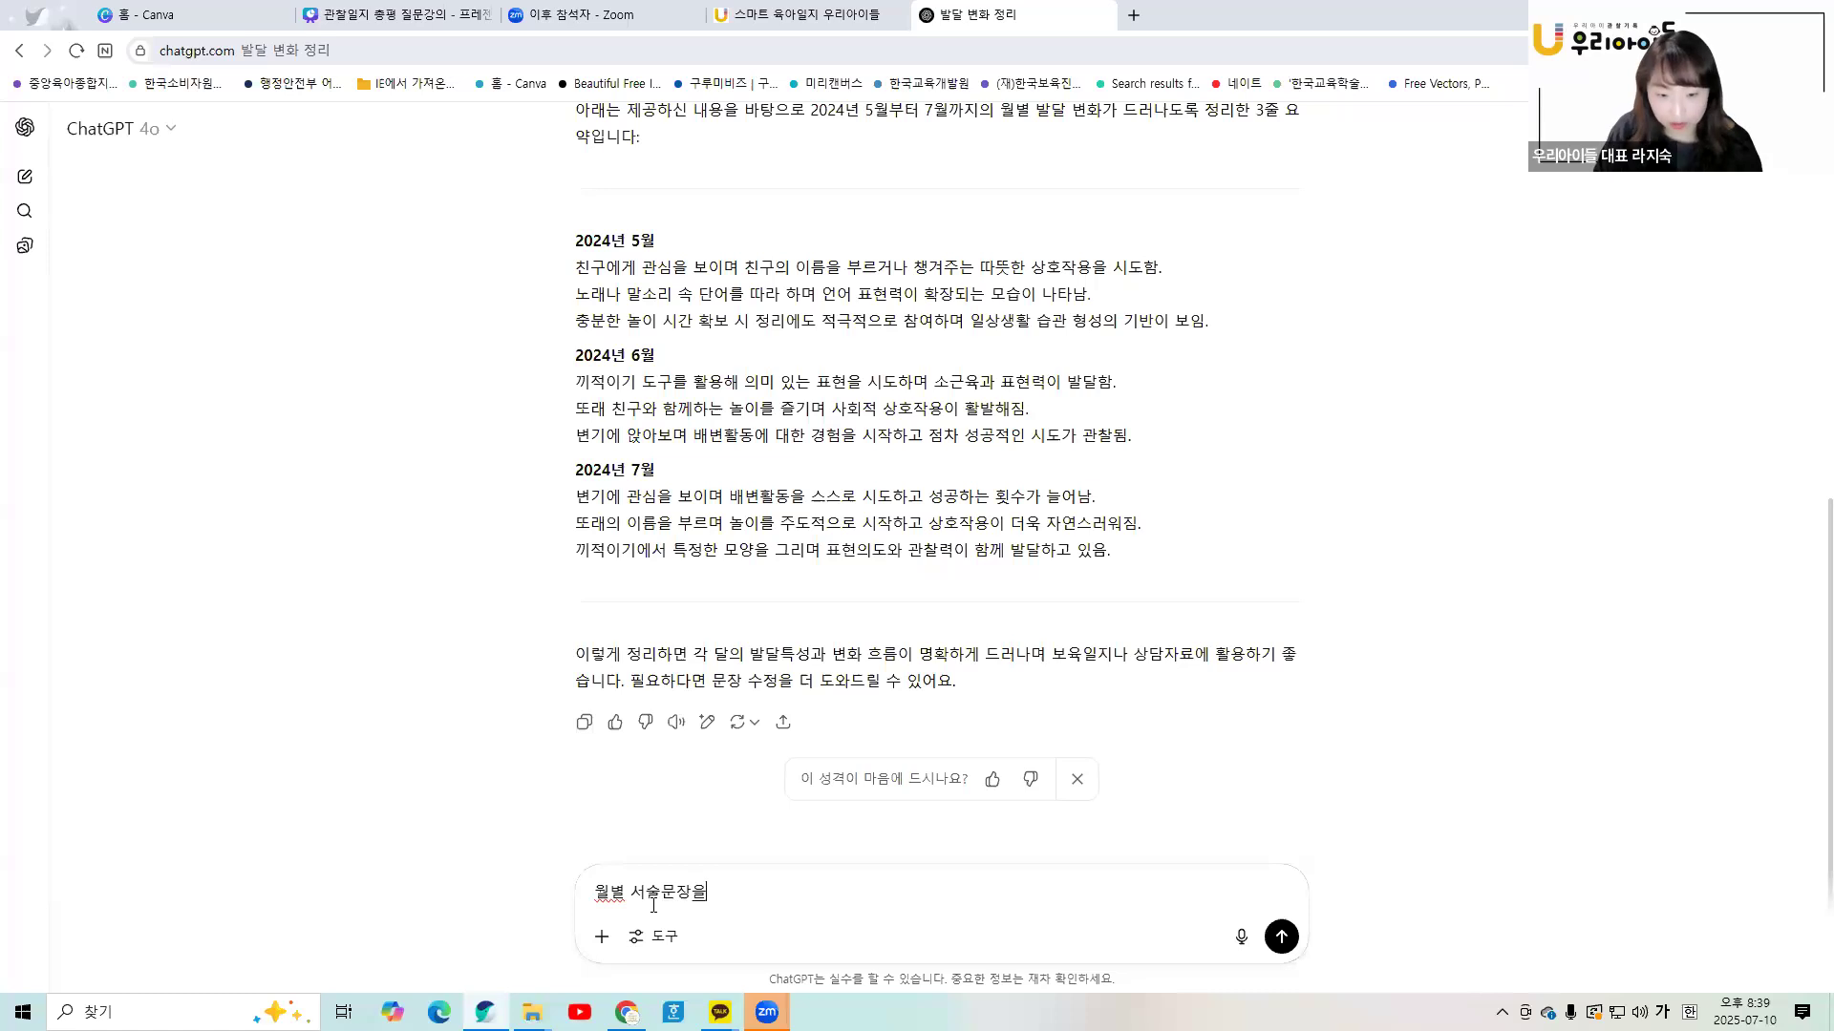
text(해줘)
key(Return)
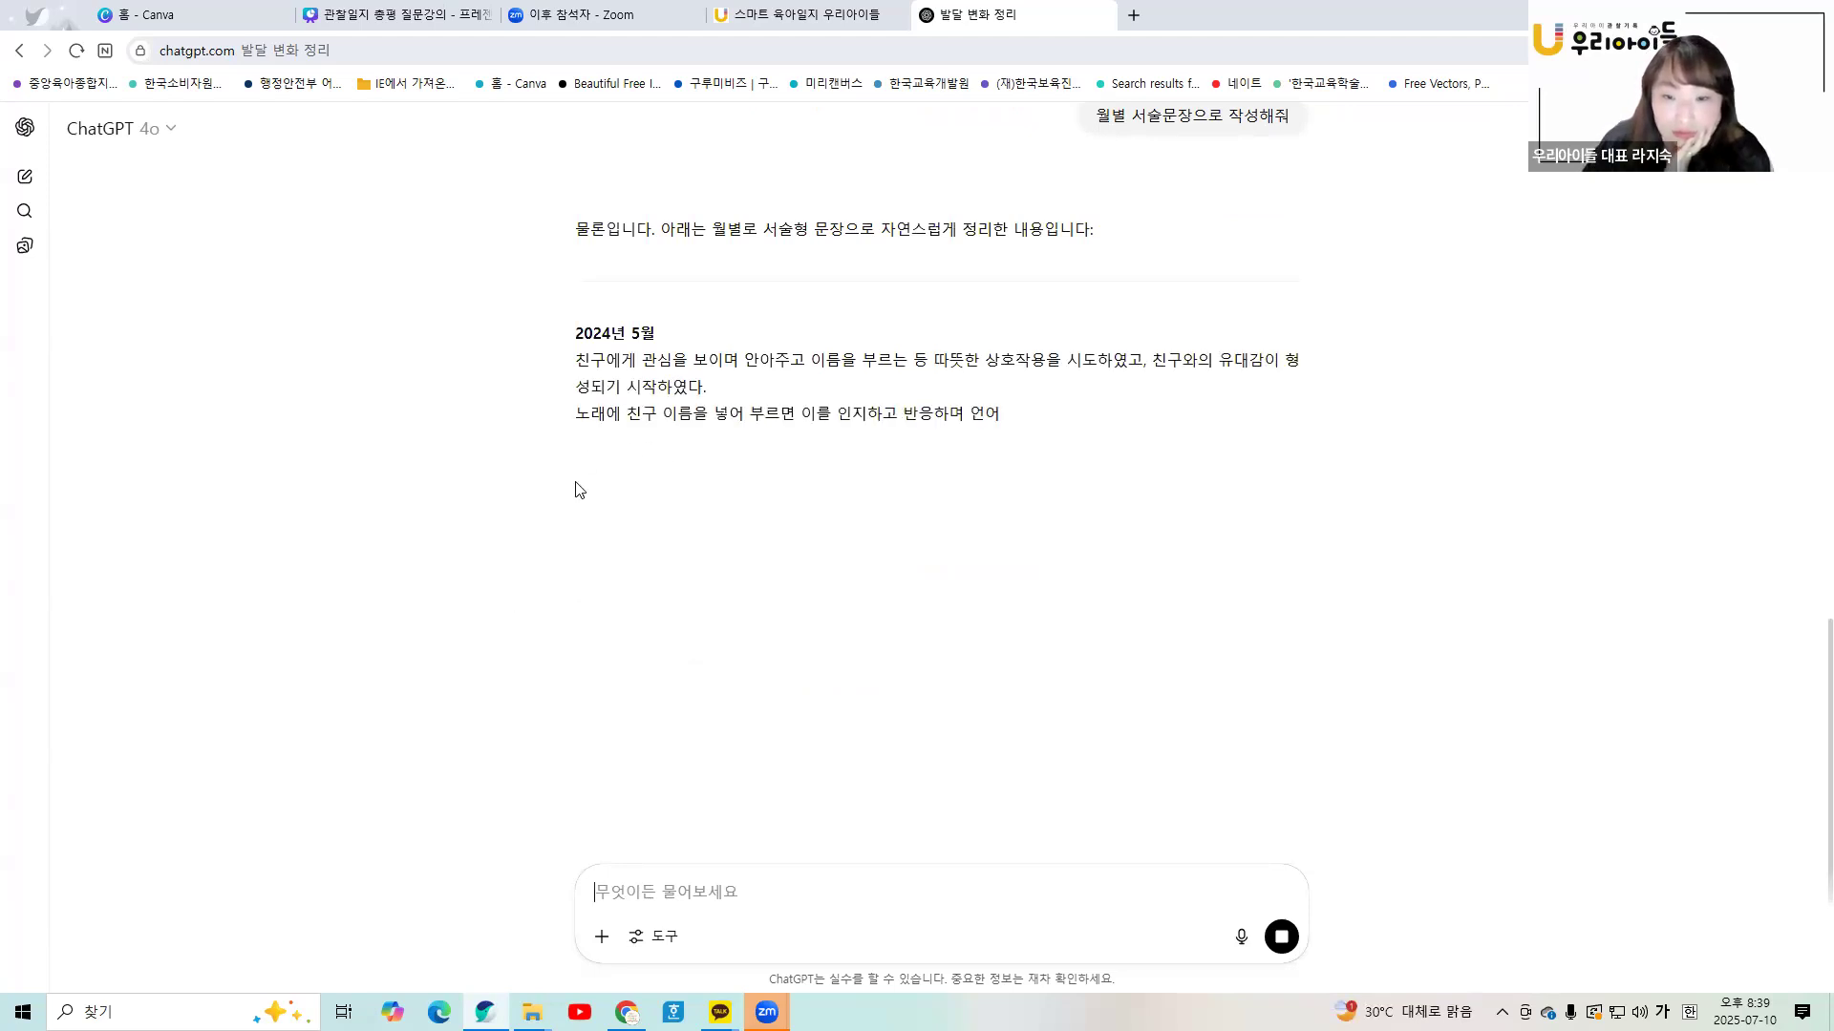
scroll(802, 567, up, 5)
scroll(800, 566, up, 10)
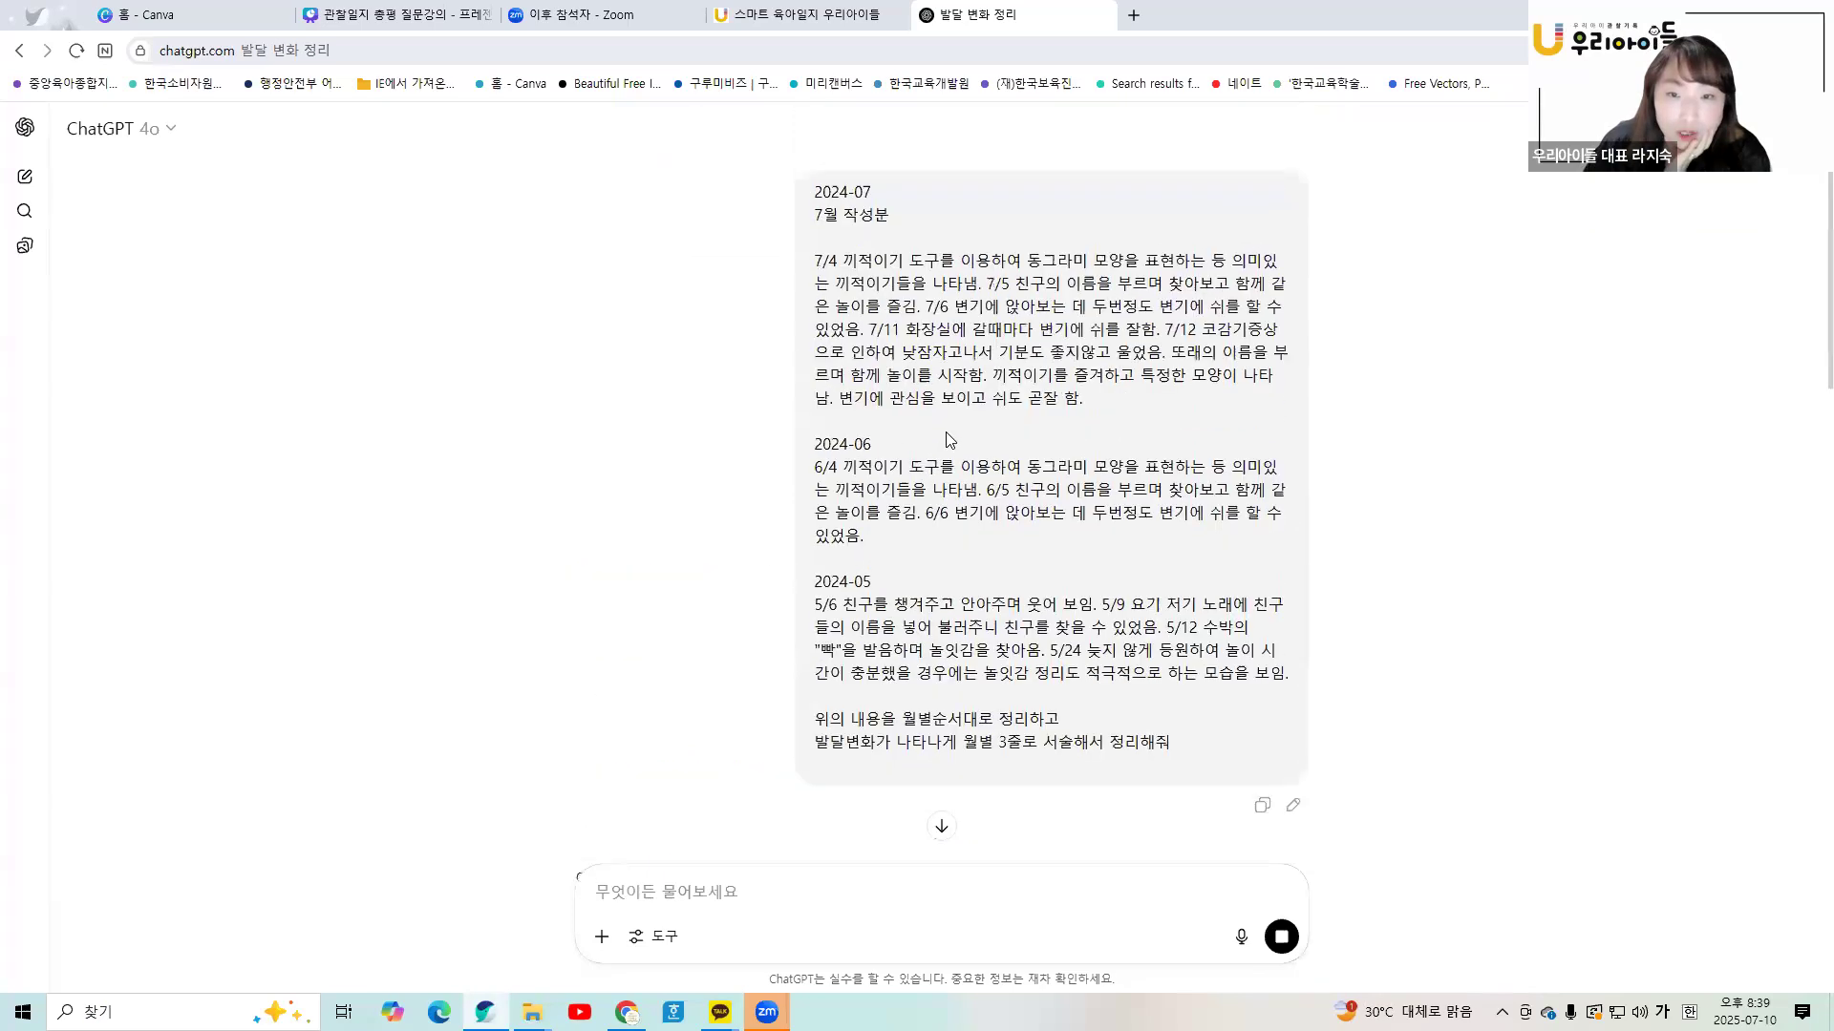
scroll(938, 499, down, 6)
scroll(939, 500, down, 8)
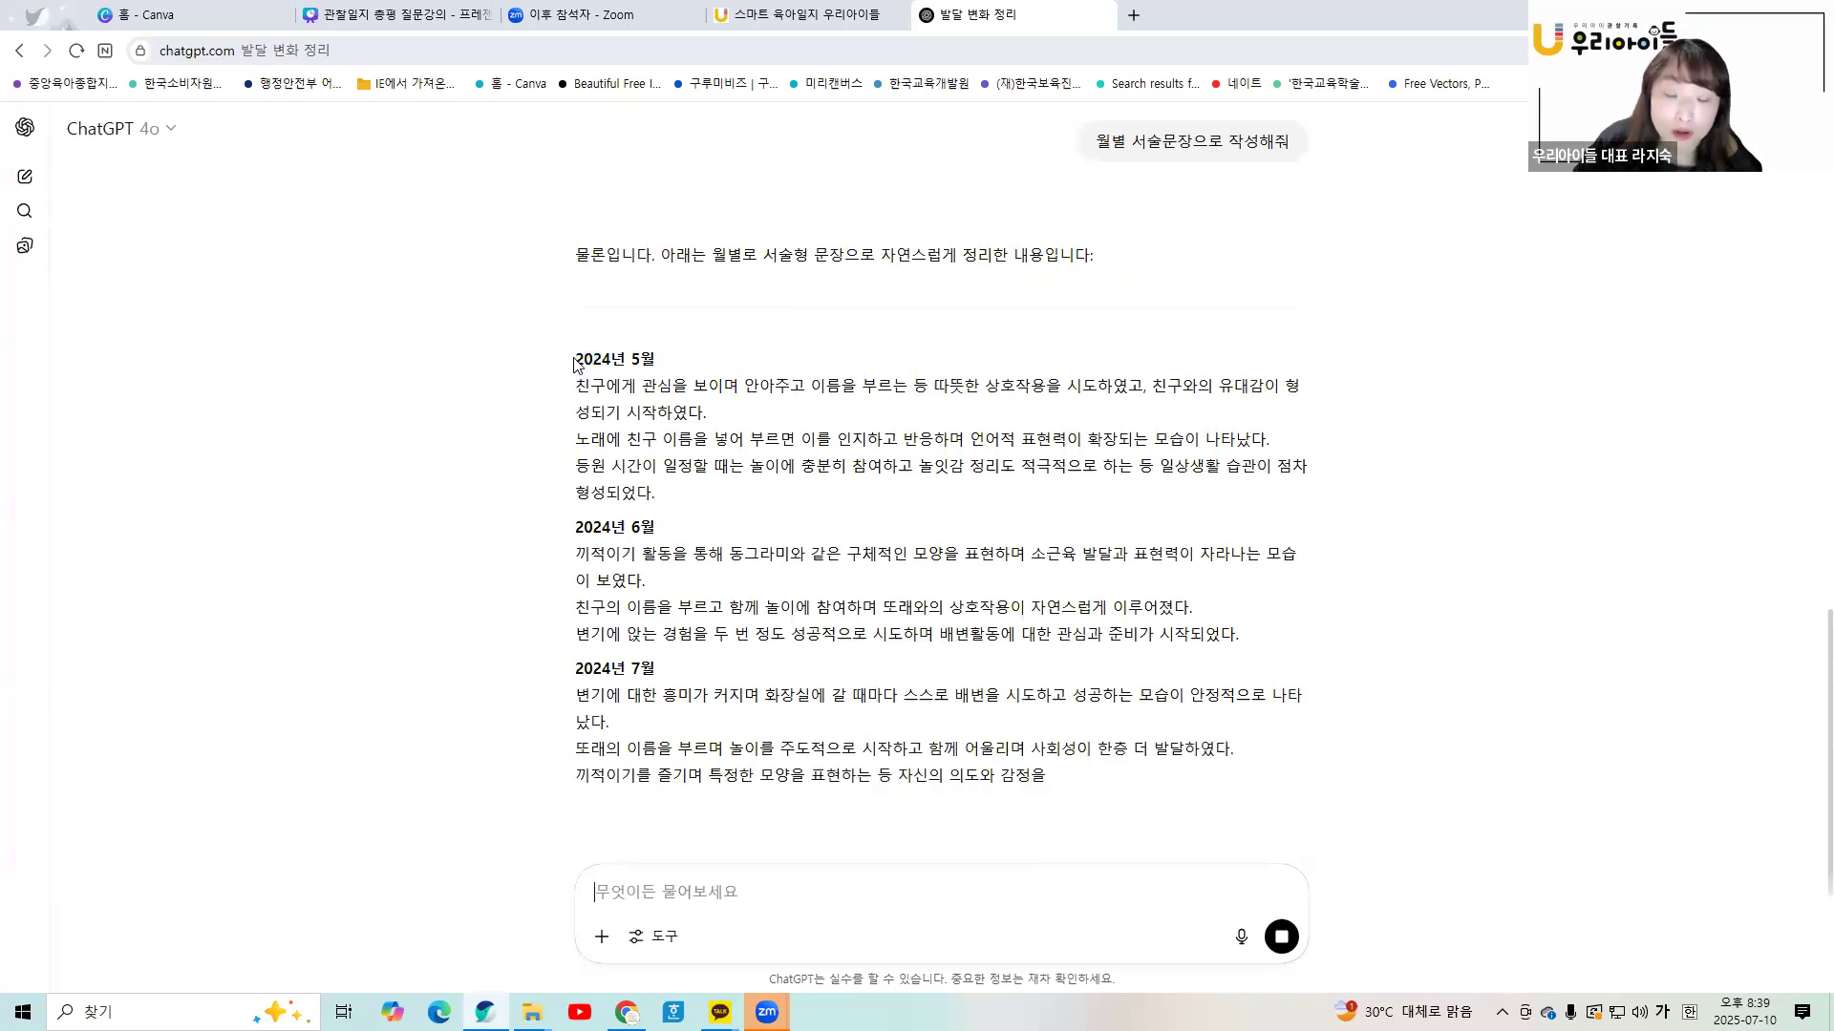
- Copy ChatGPT's May–July 2024 narrative reply and return to the 우리아이들 page
drag(577, 361, 1268, 767)
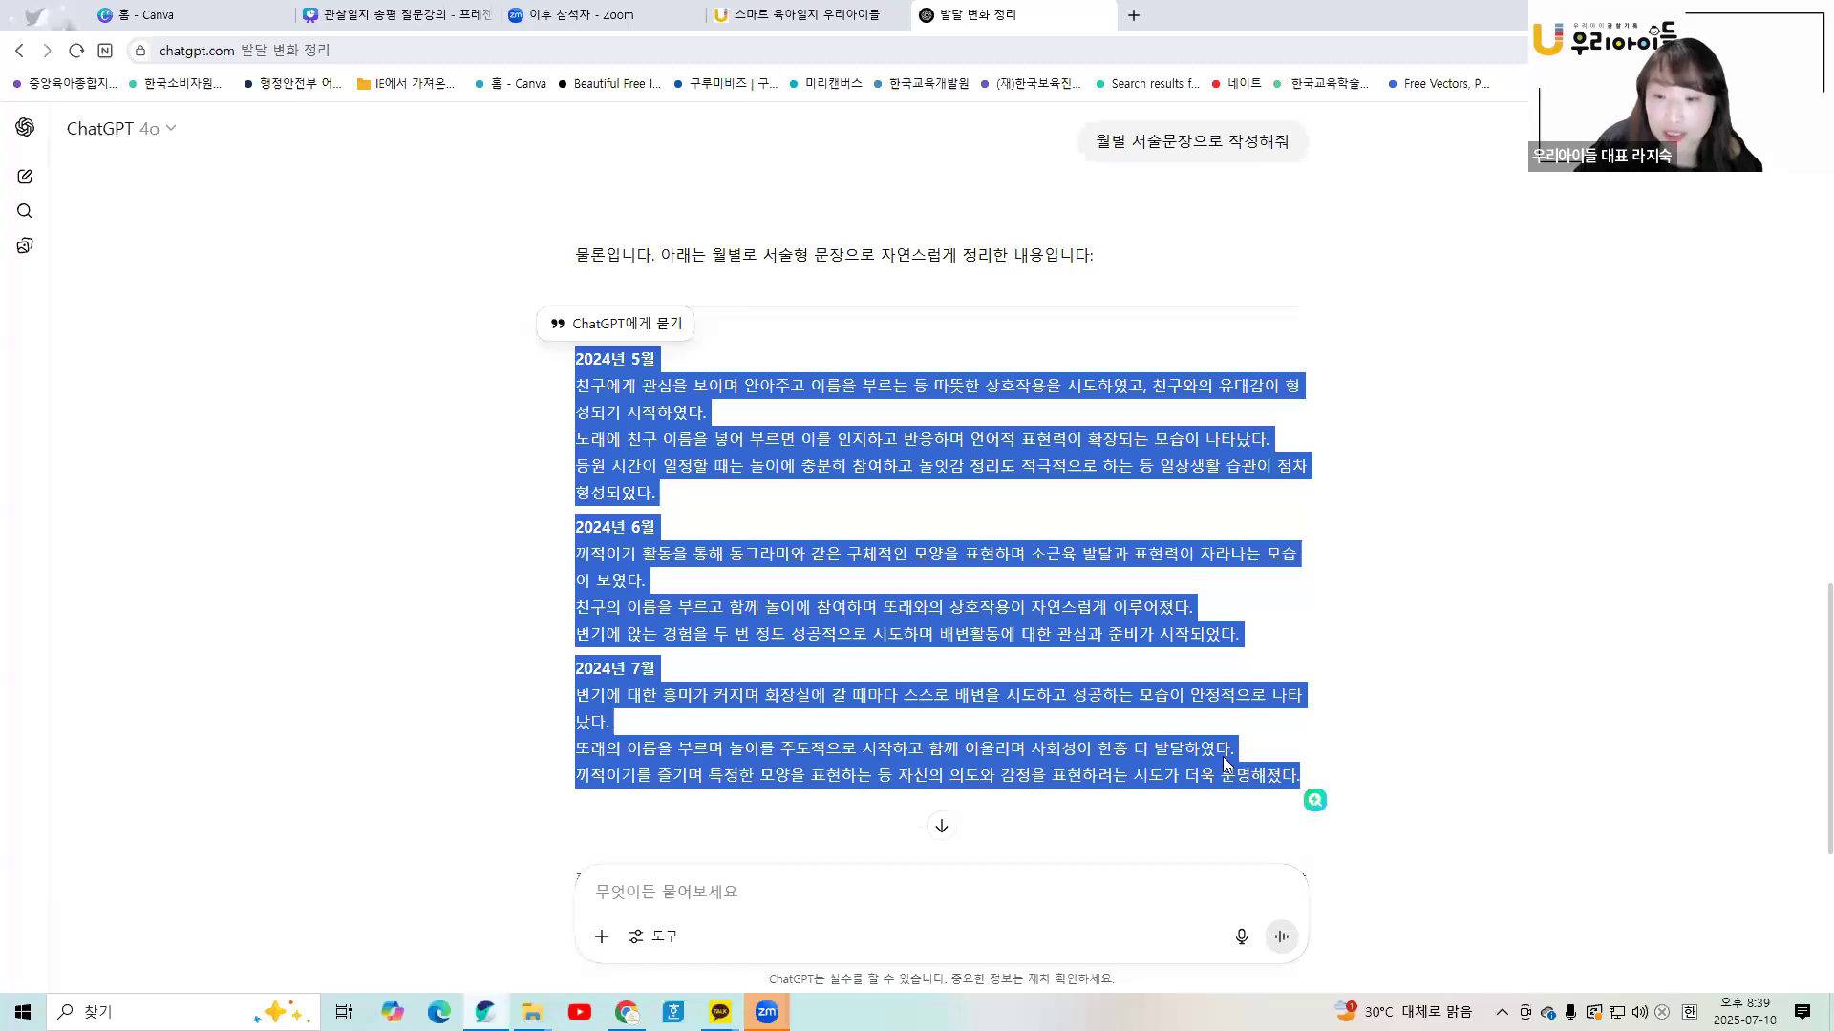
right_click(1226, 764)
click(628, 894)
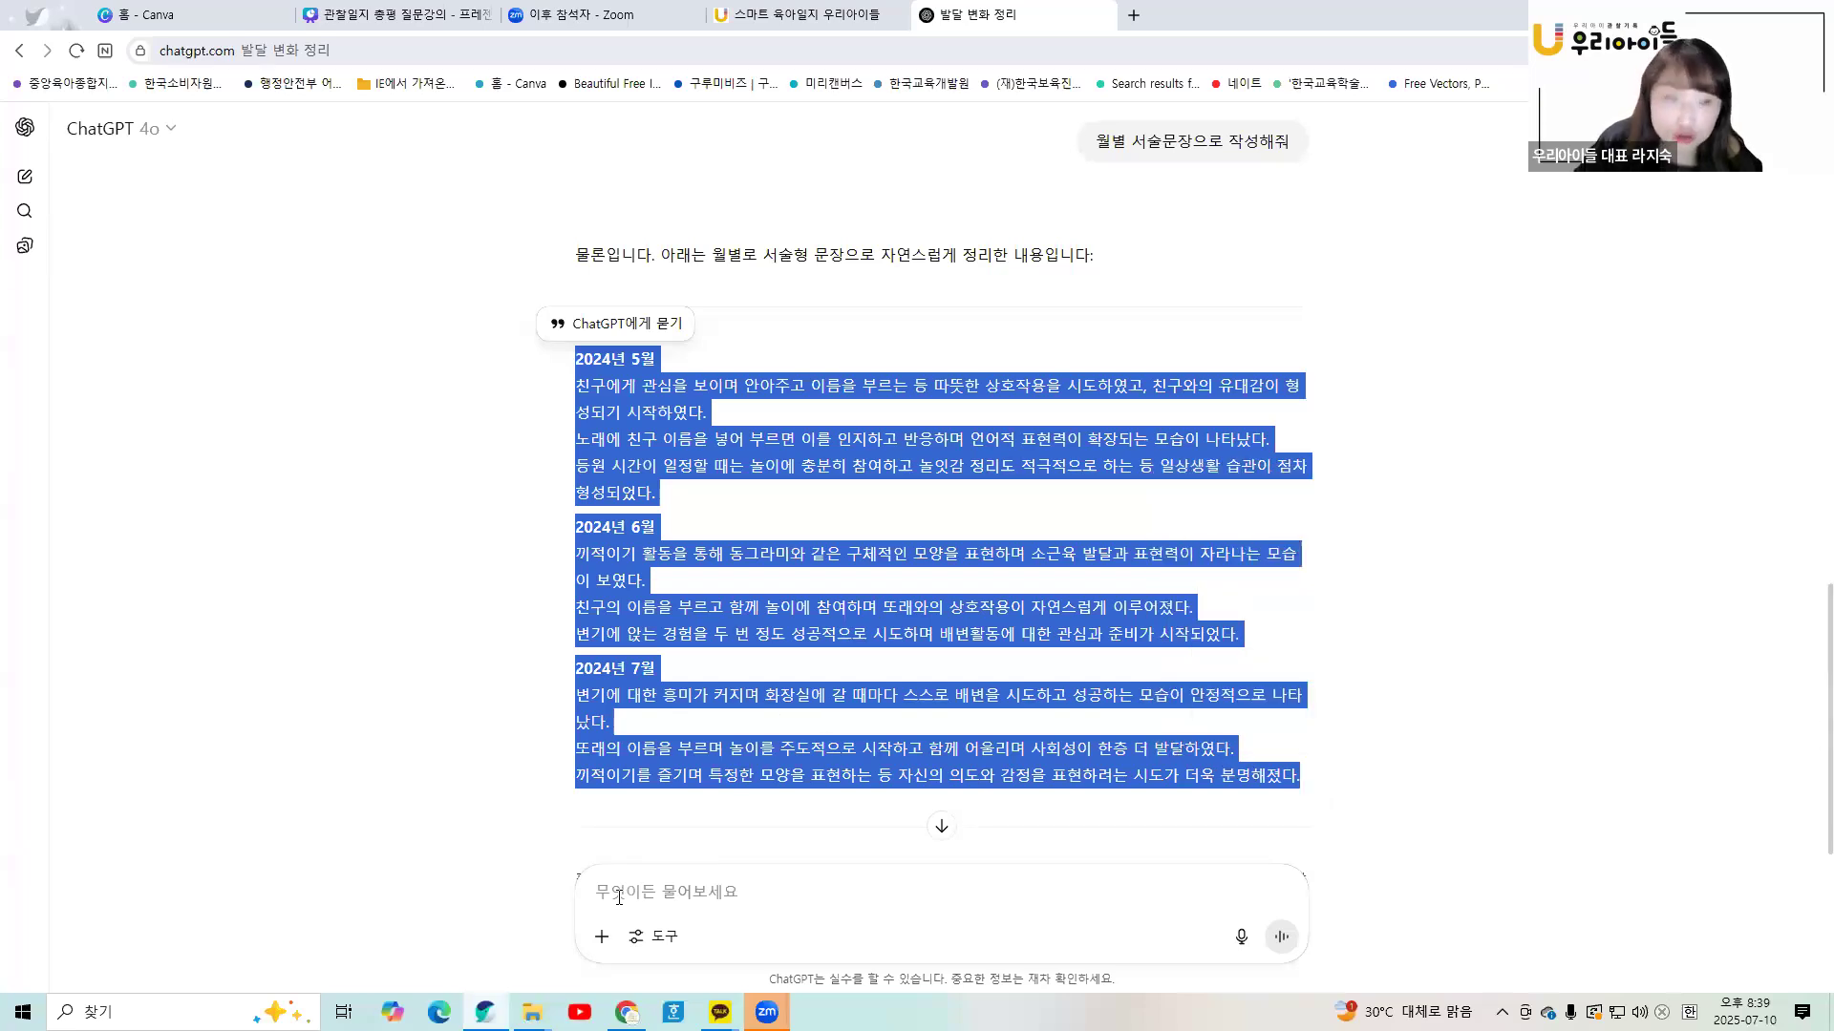
click(735, 16)
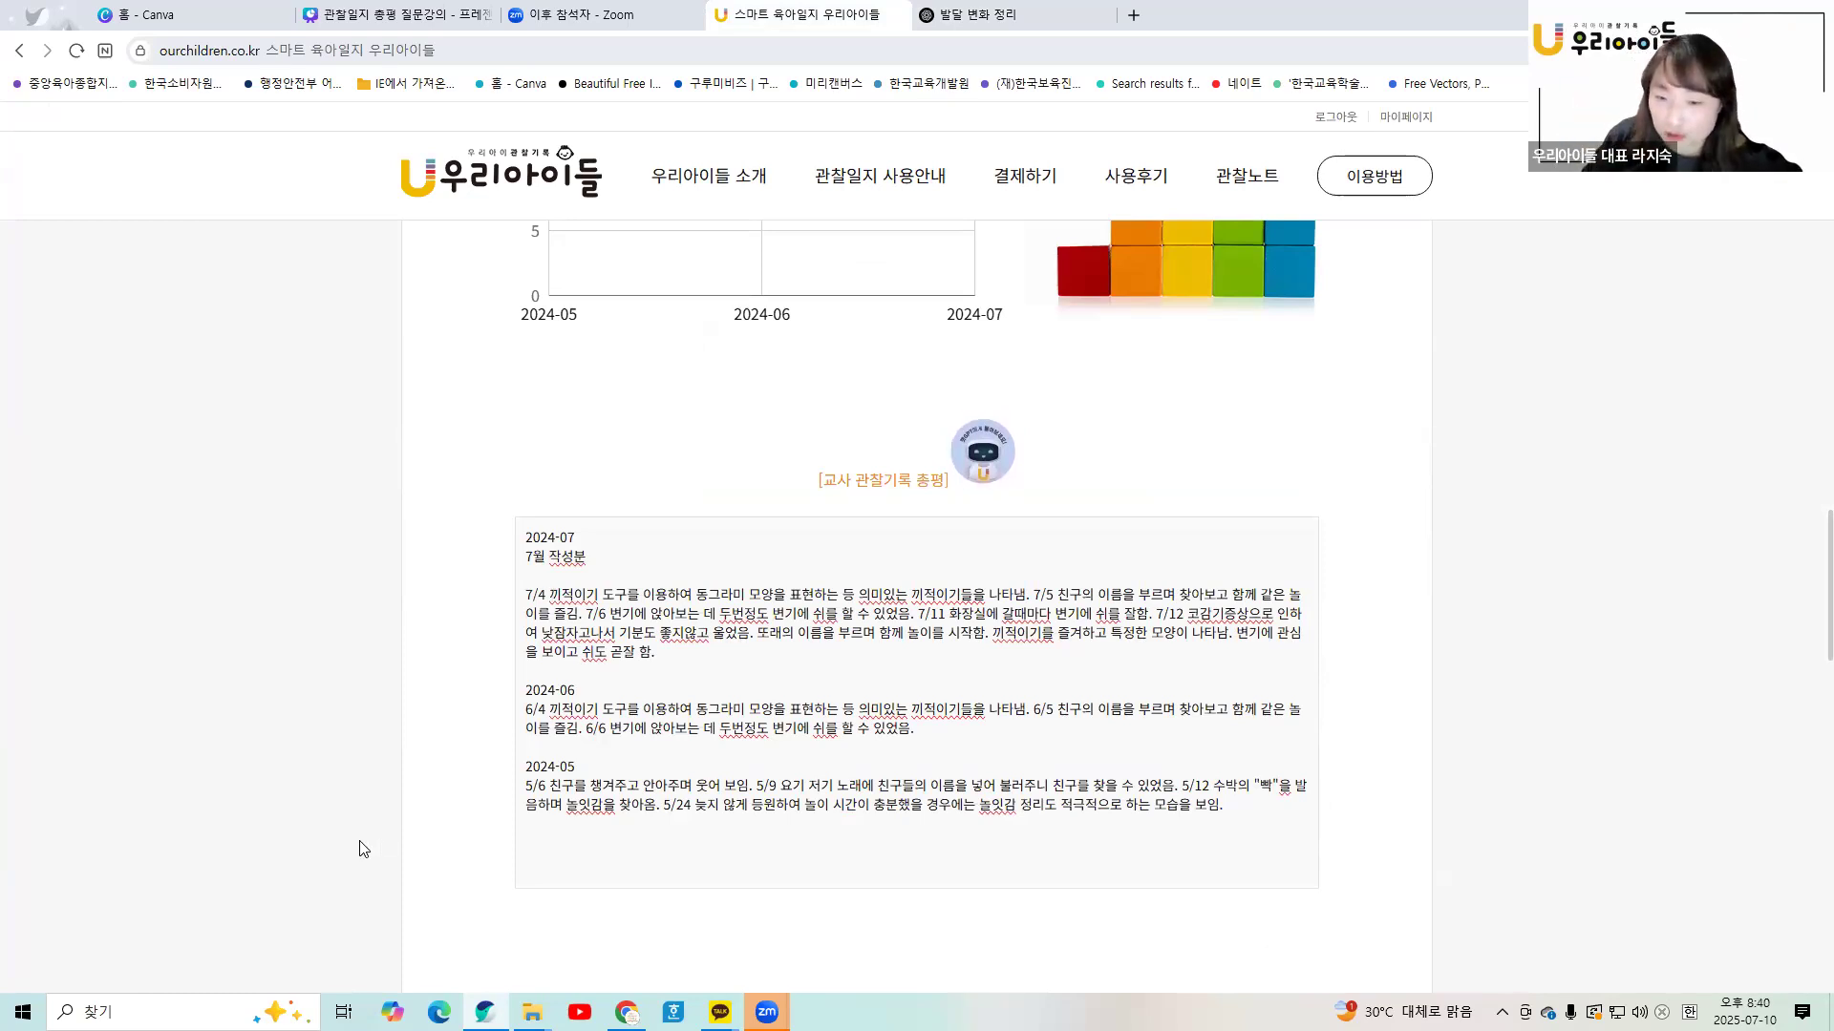
- Overwrite the 교사 관찰기록 총평 box with the May–July narrative, pasted as plain text
click(989, 15)
click(781, 26)
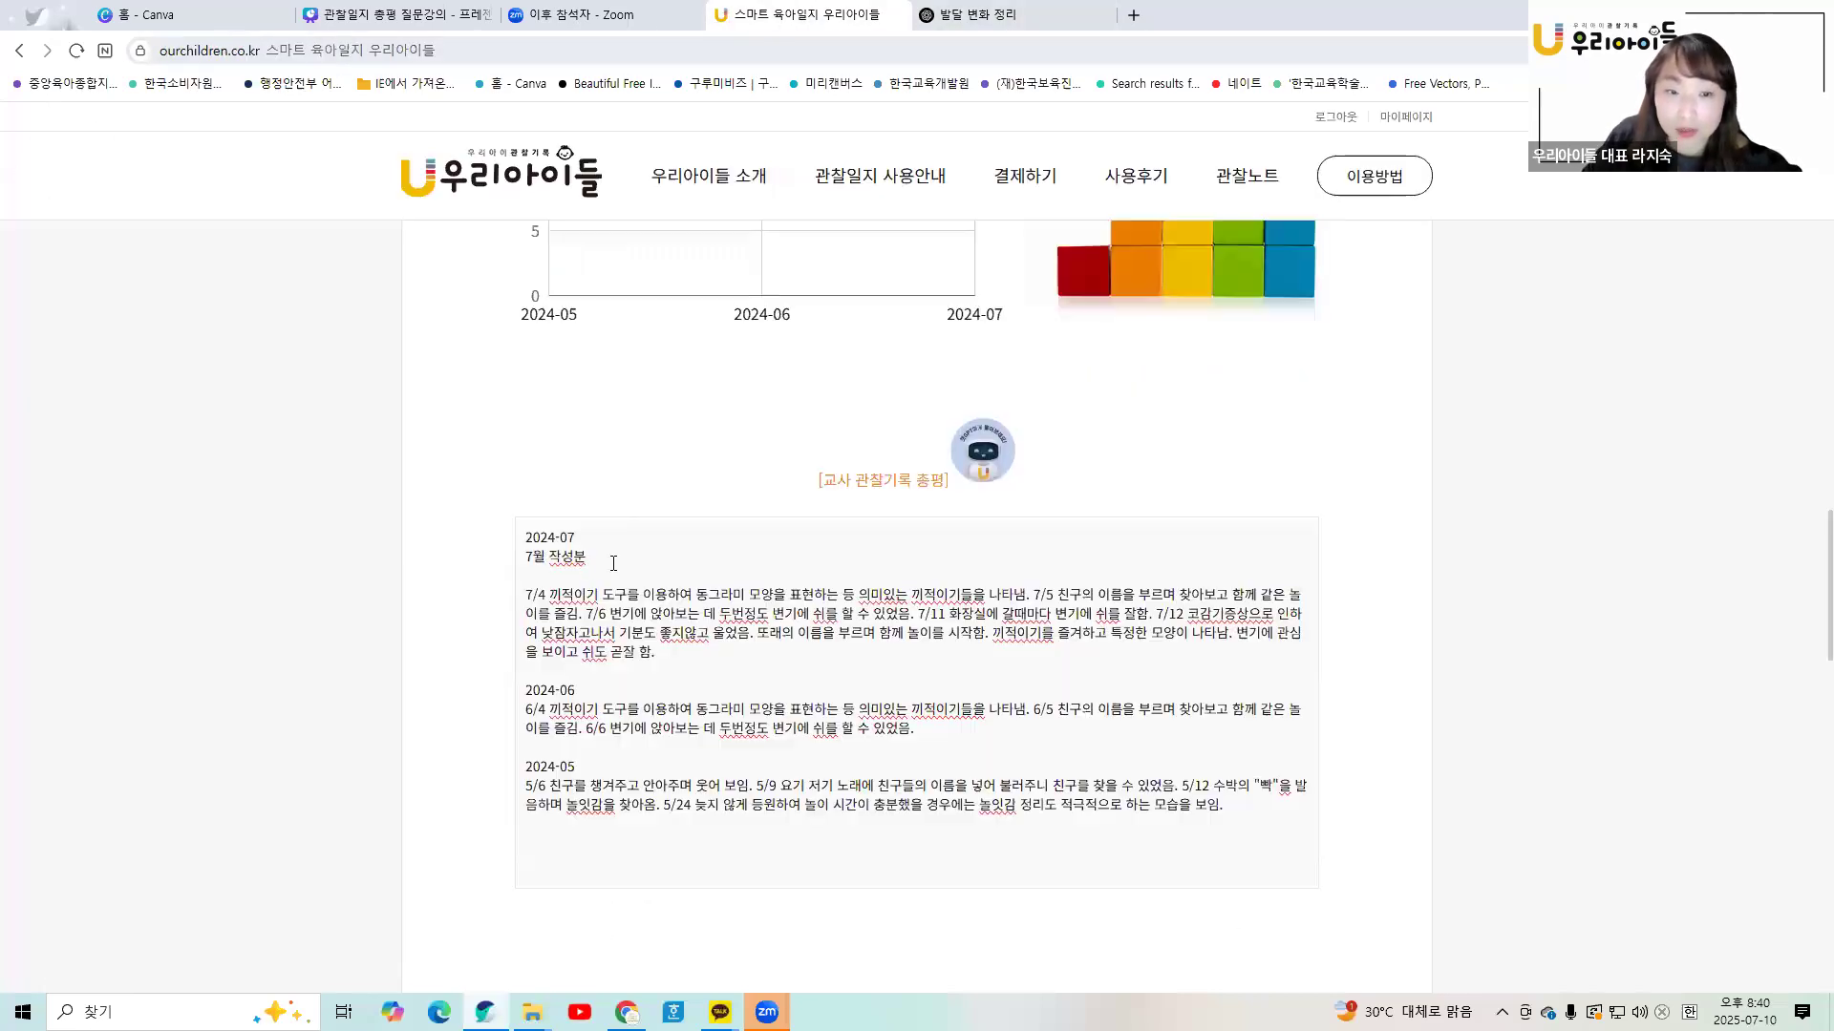
click(555, 540)
key(ctrl+a)
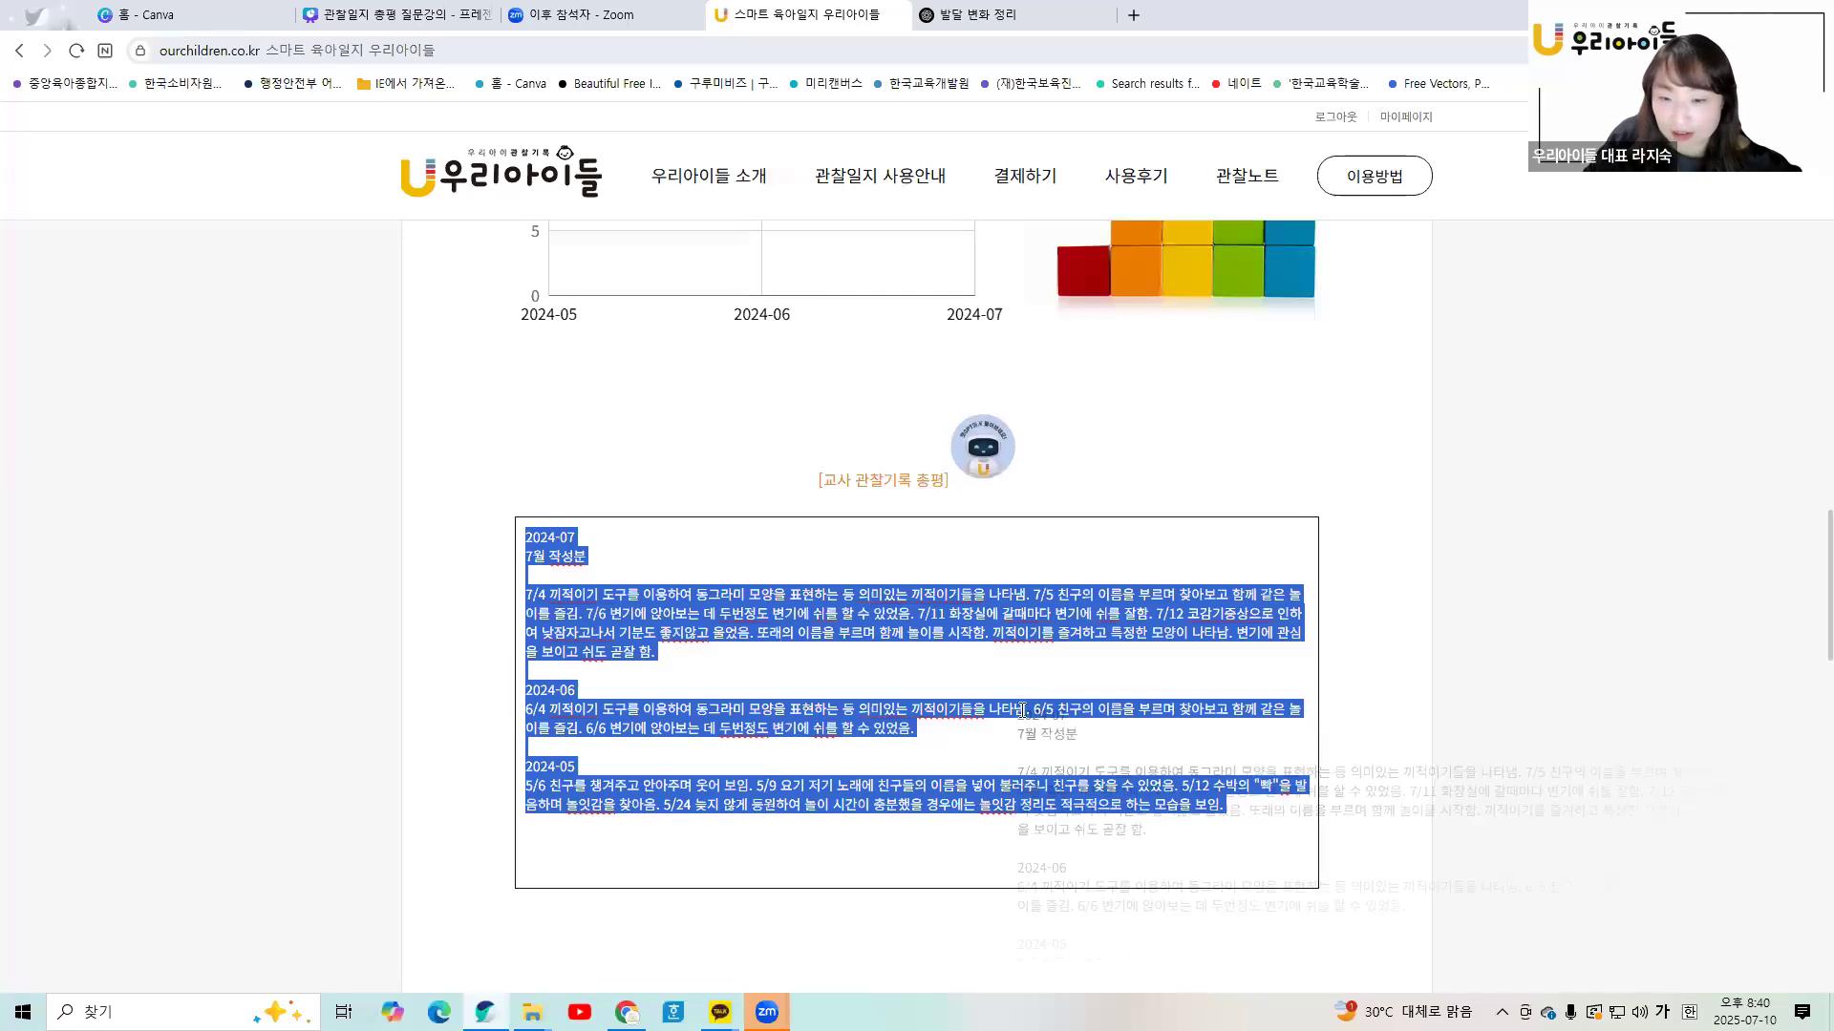
right_click(845, 612)
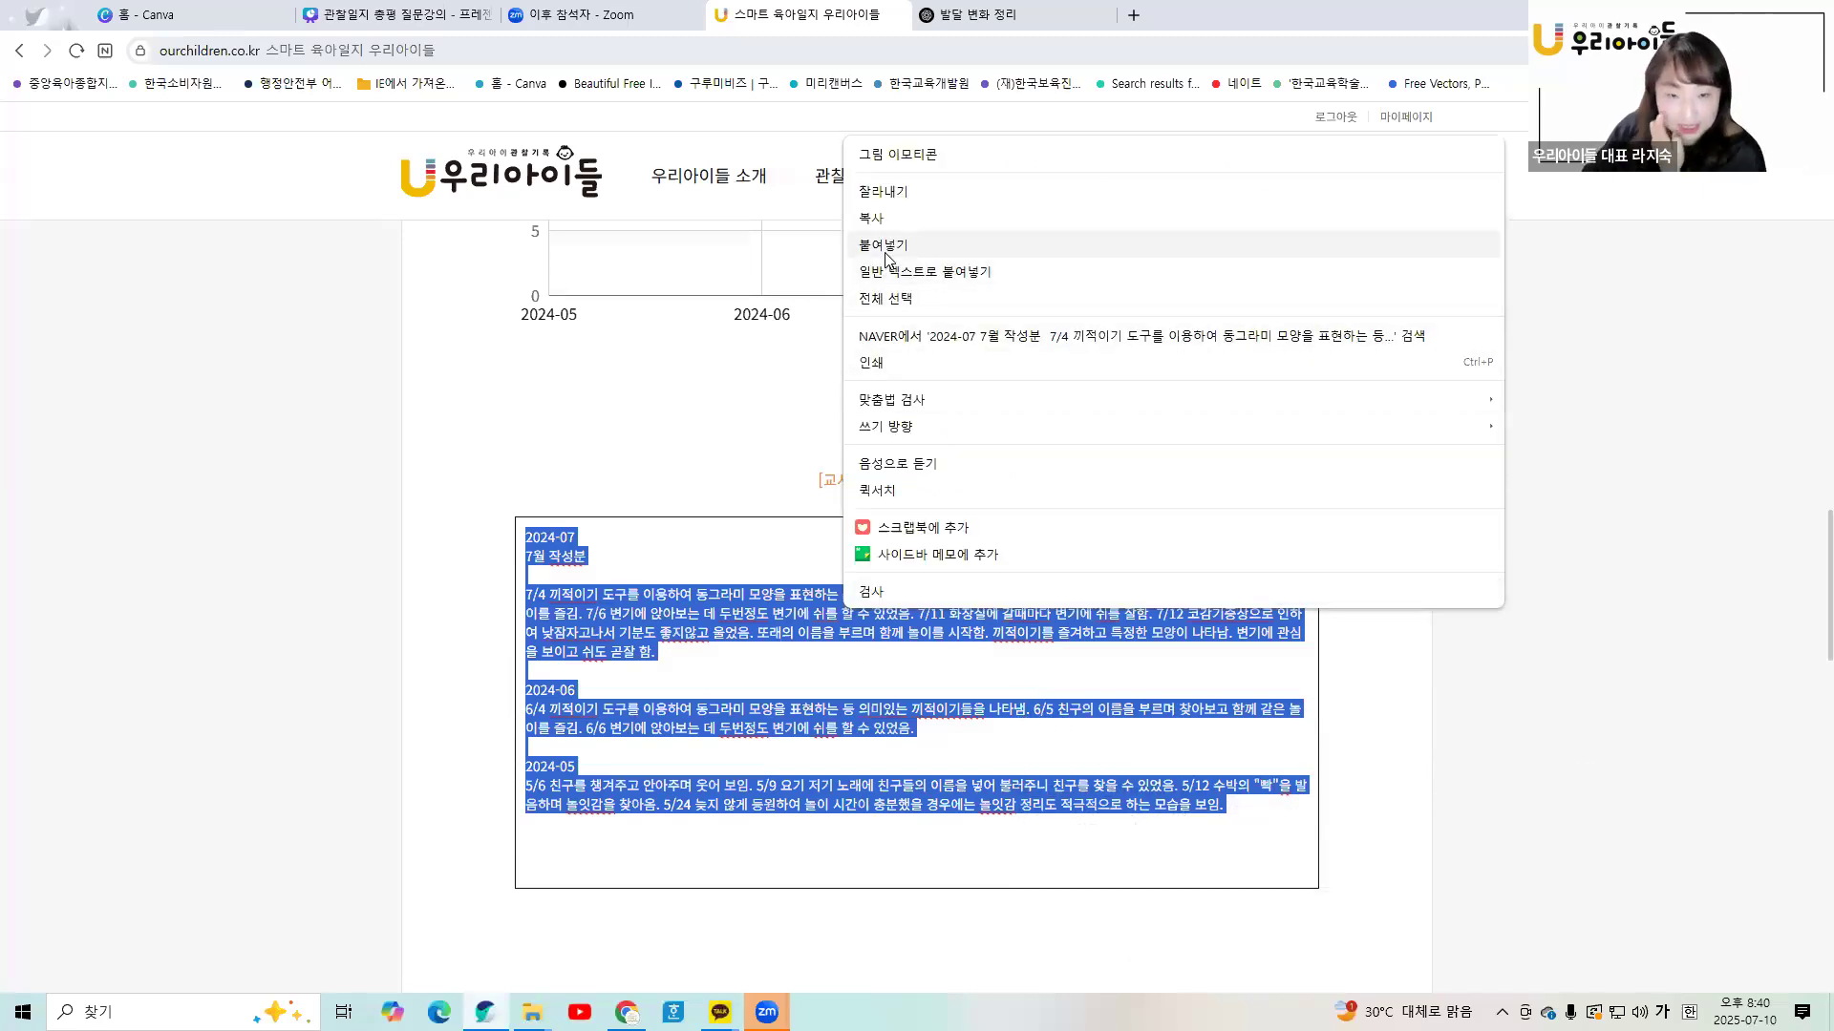
click(885, 247)
scroll(937, 836, down, 1)
scroll(939, 840, down, 2)
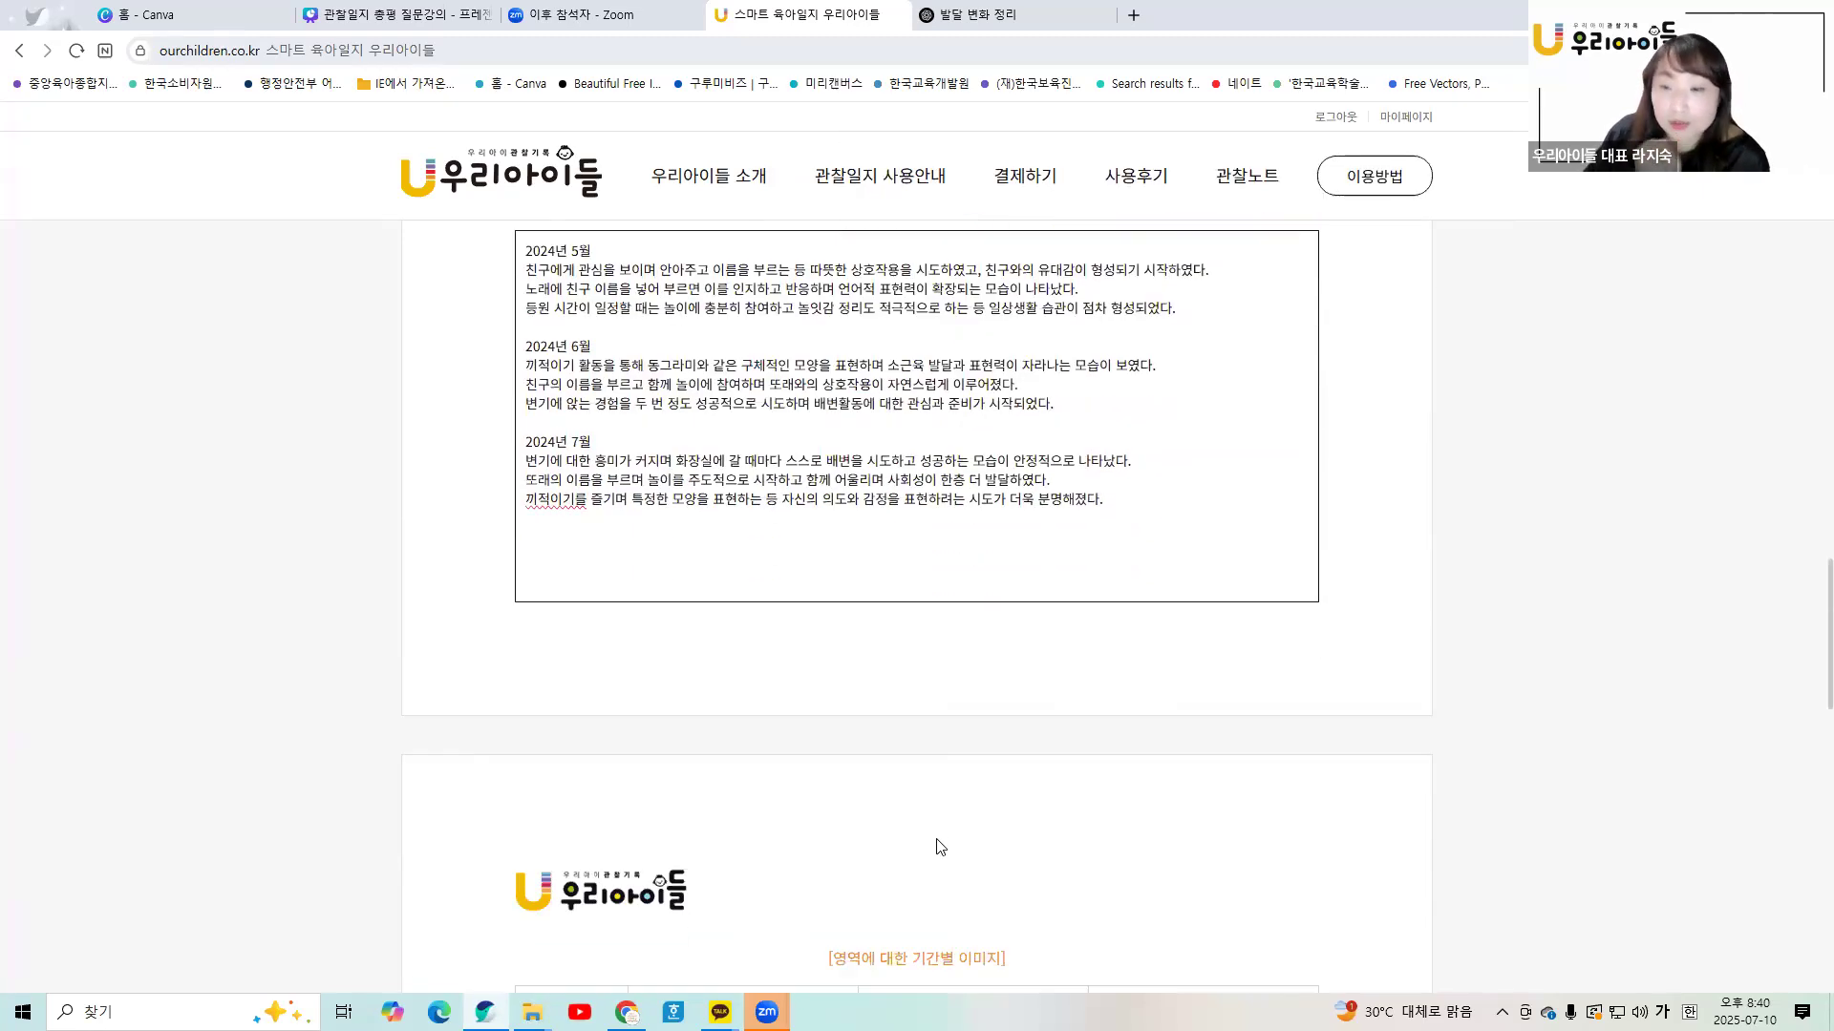
scroll(939, 844, up, 5)
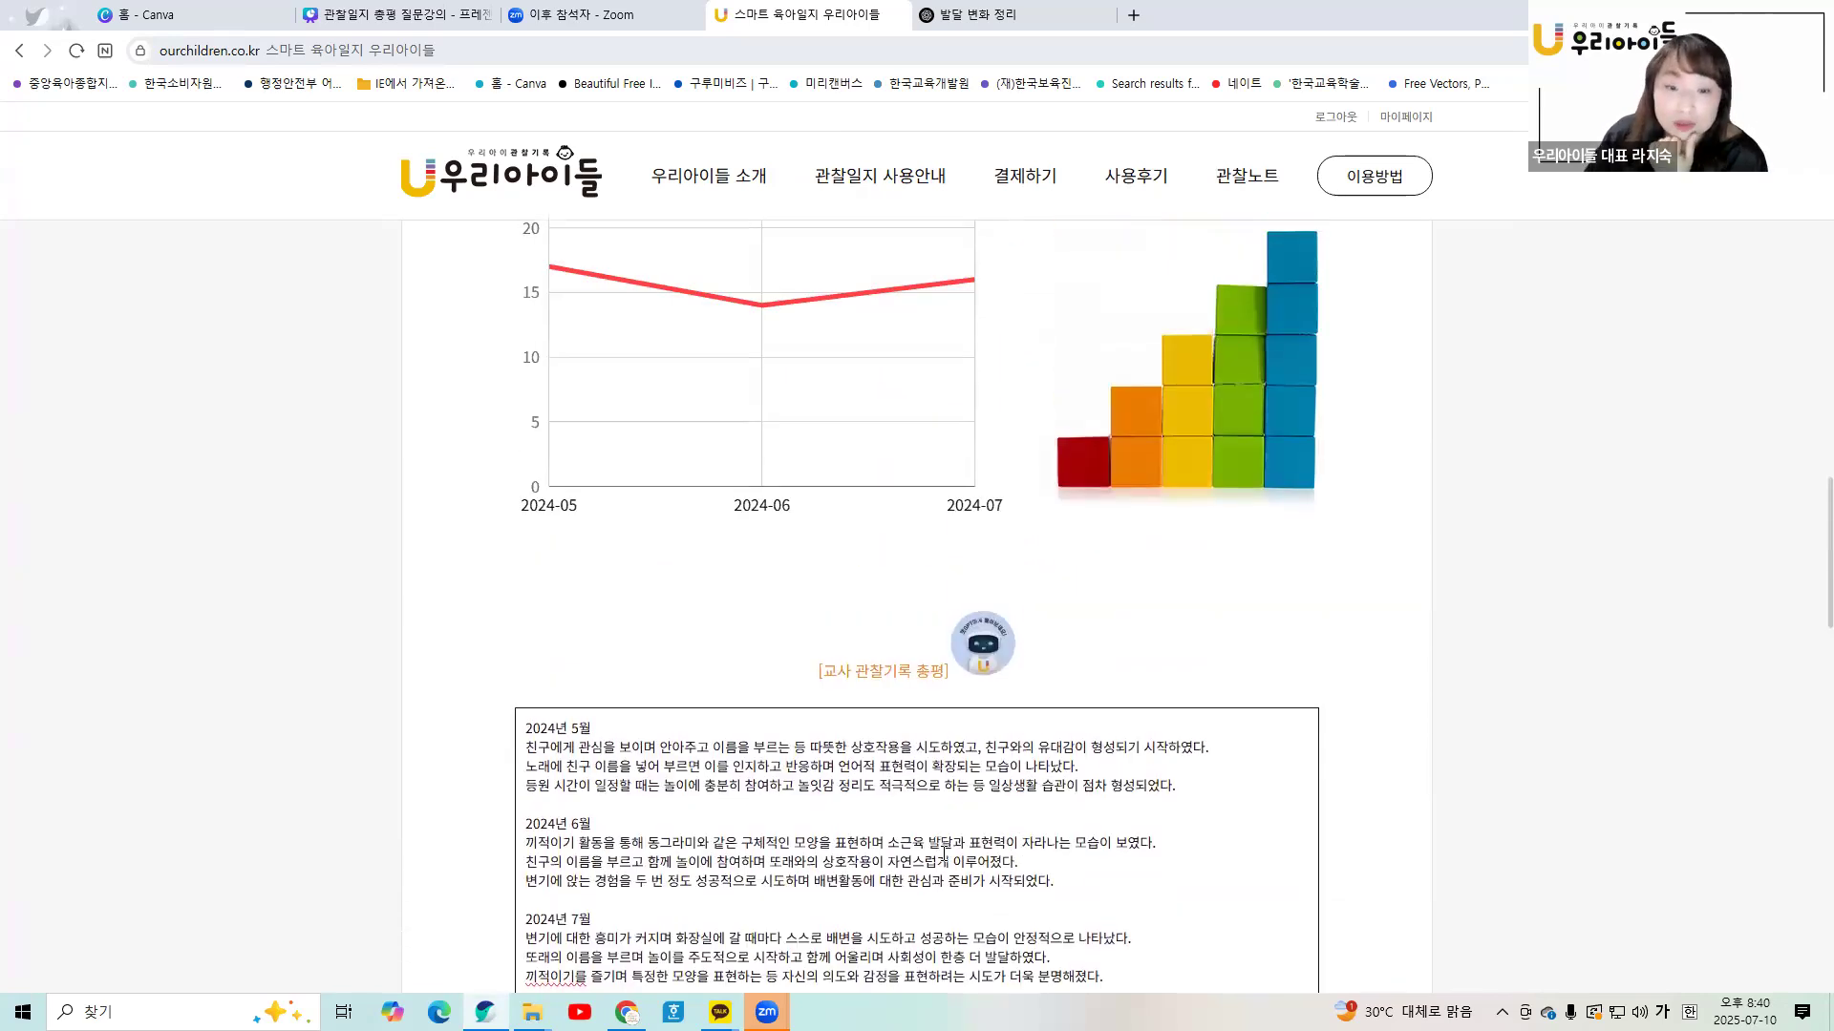
scroll(946, 848, down, 2)
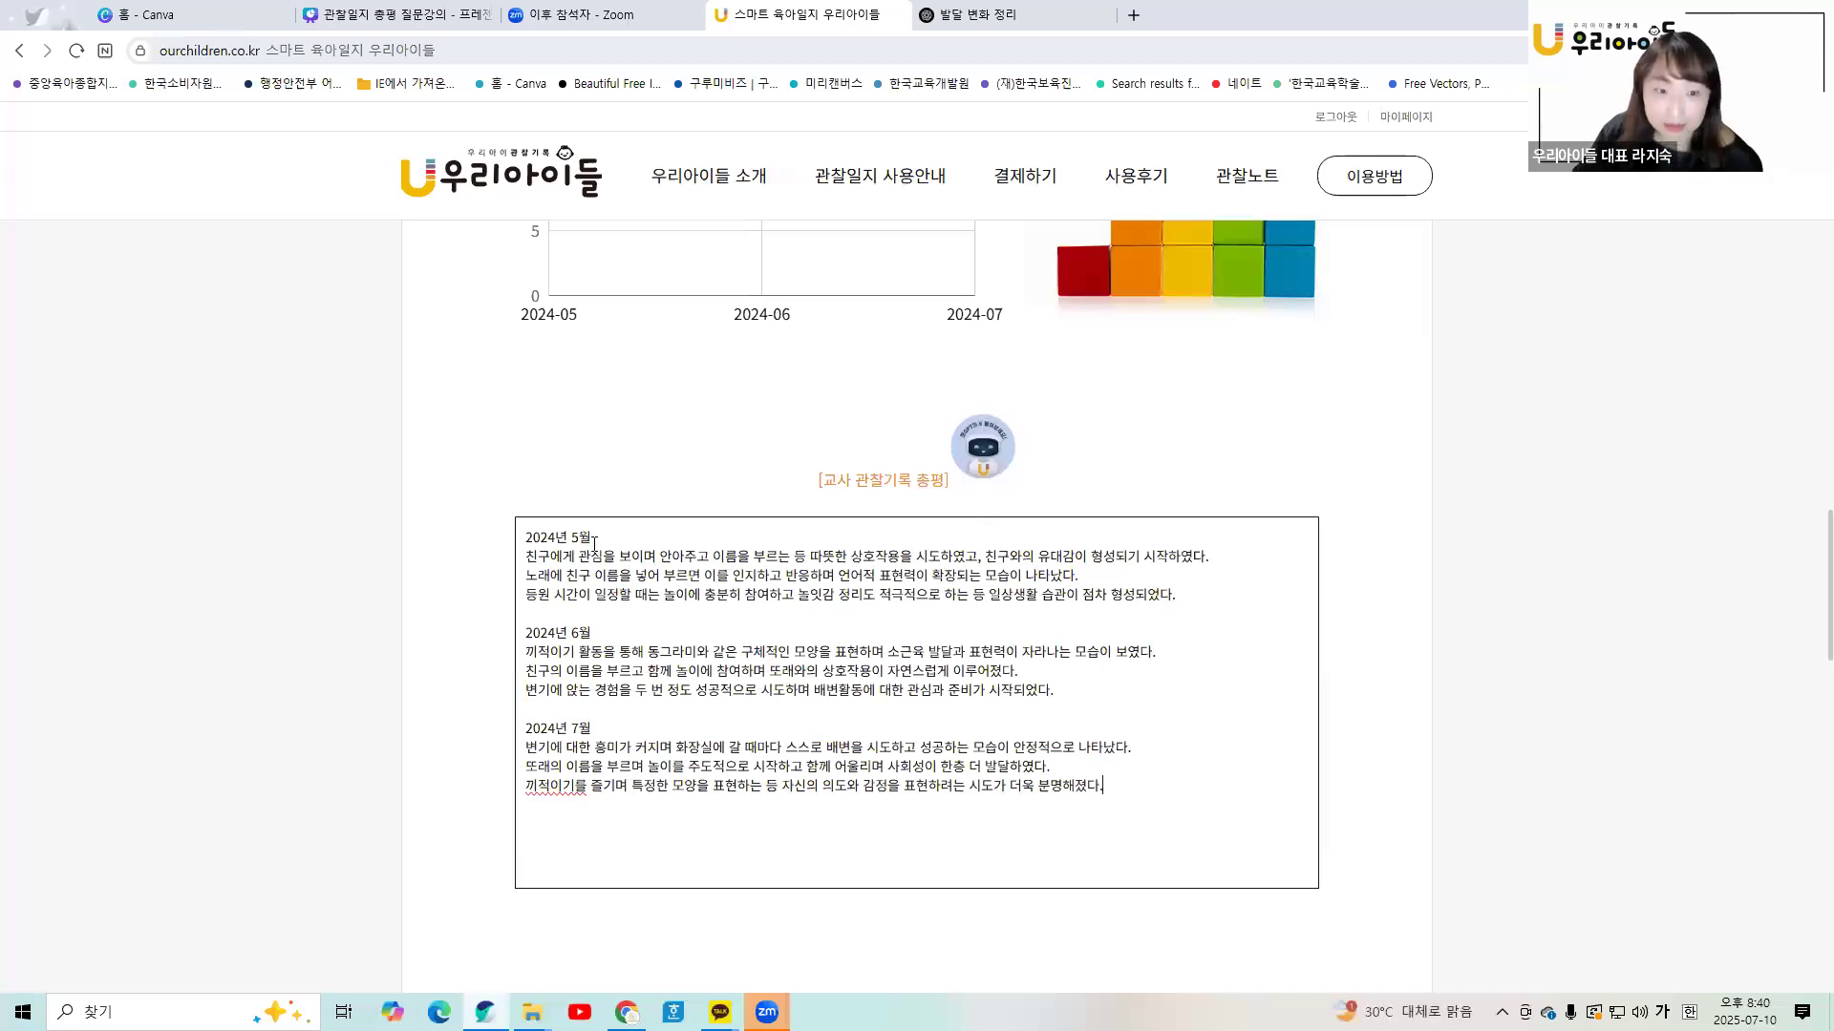
key(ctrl+Tab)
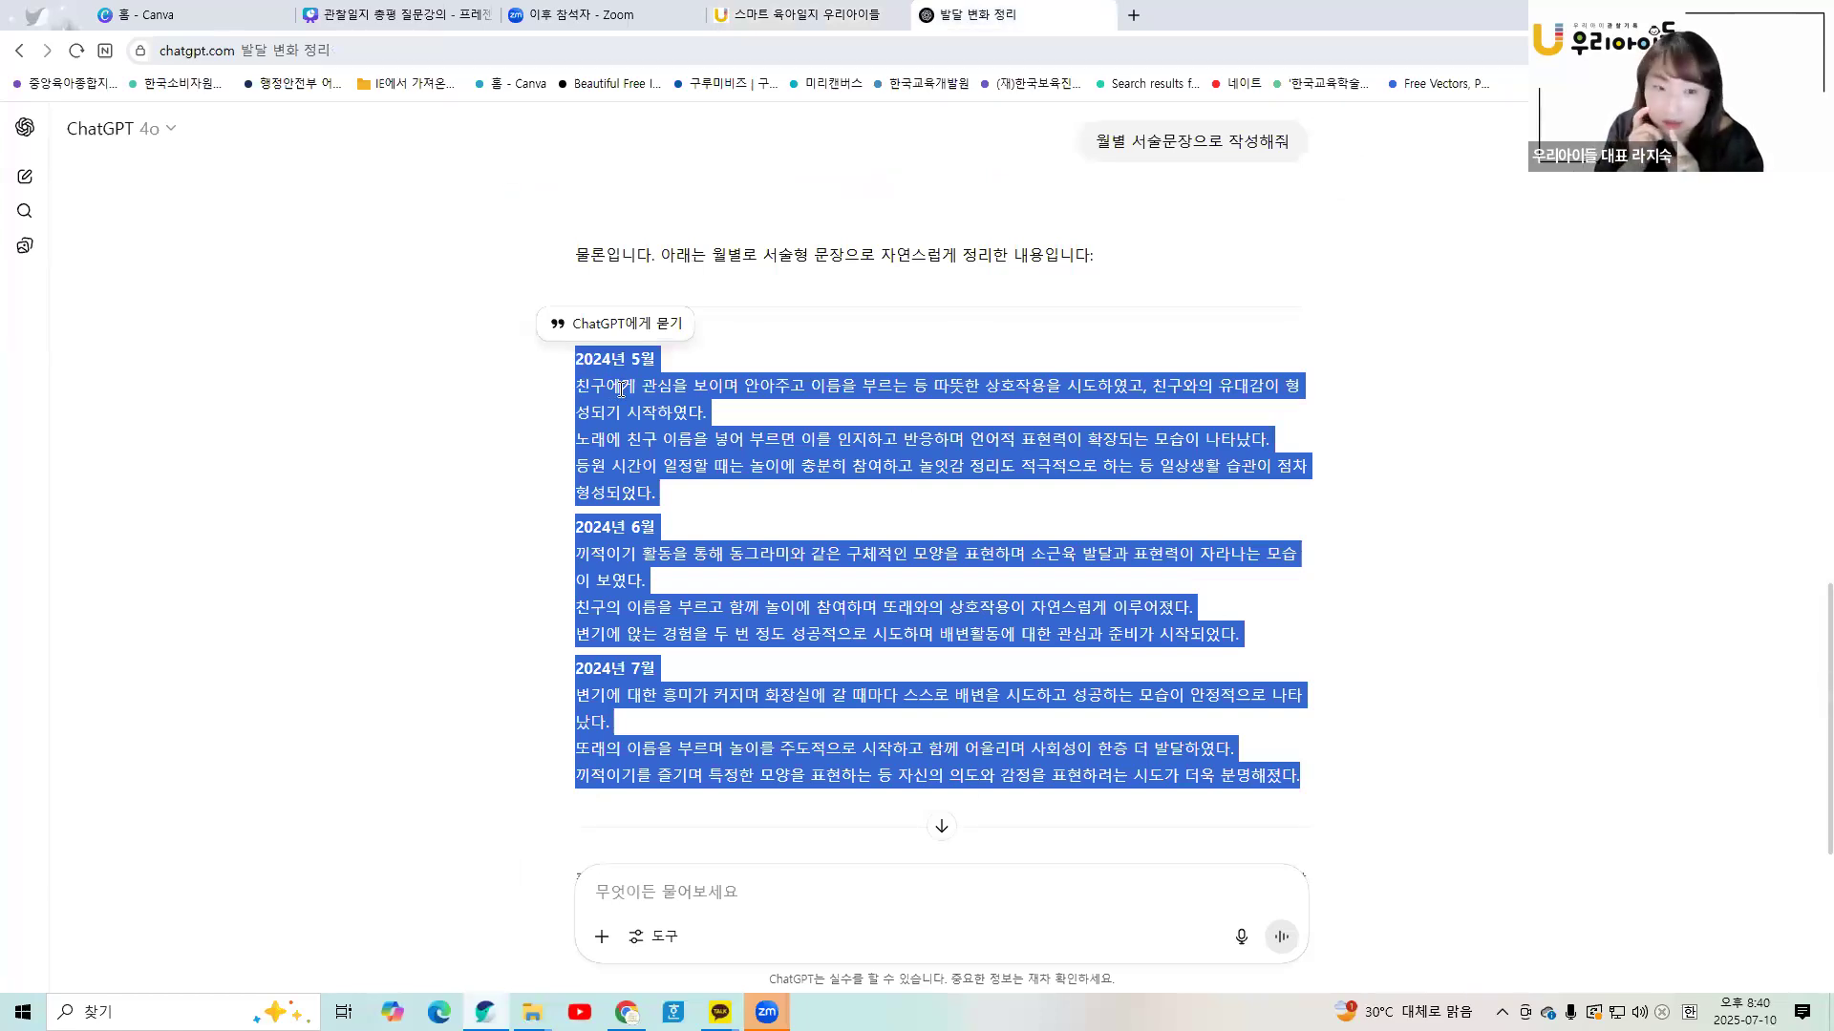
- Scroll through the 우리아이들 report to check the new May–July teacher summary
click(884, 12)
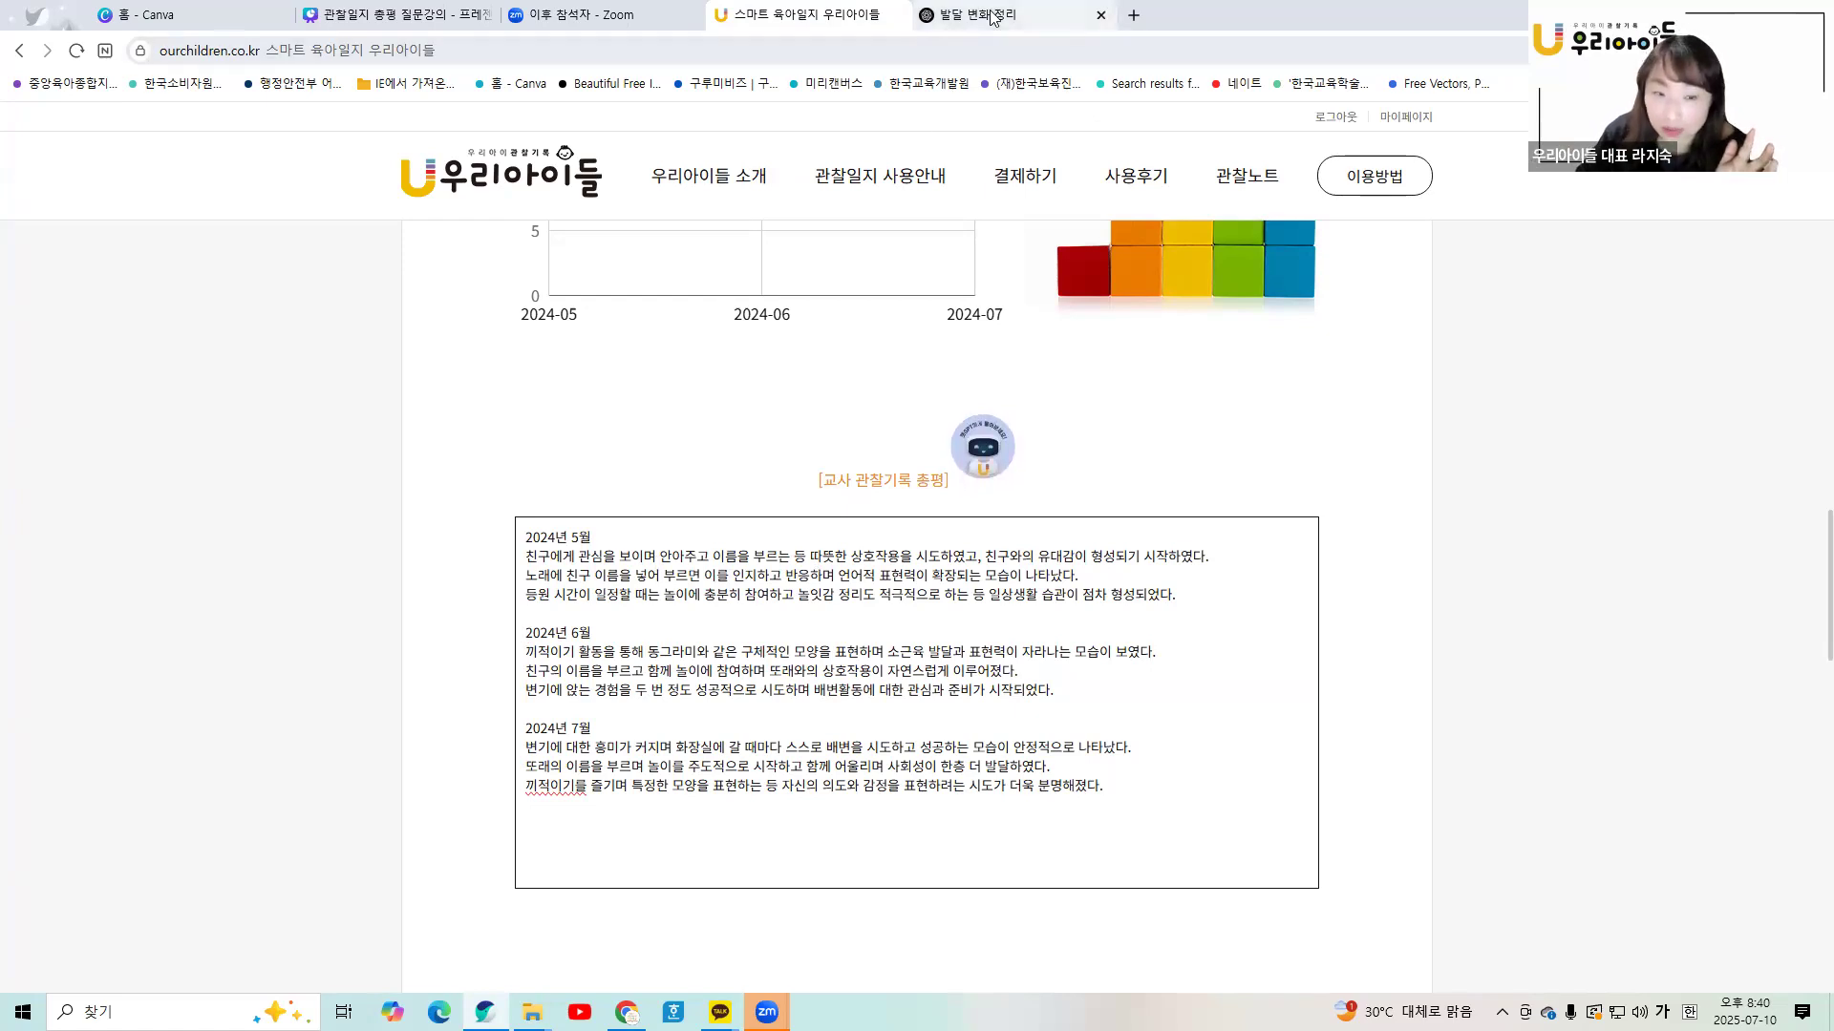
mouse_move(1006, 17)
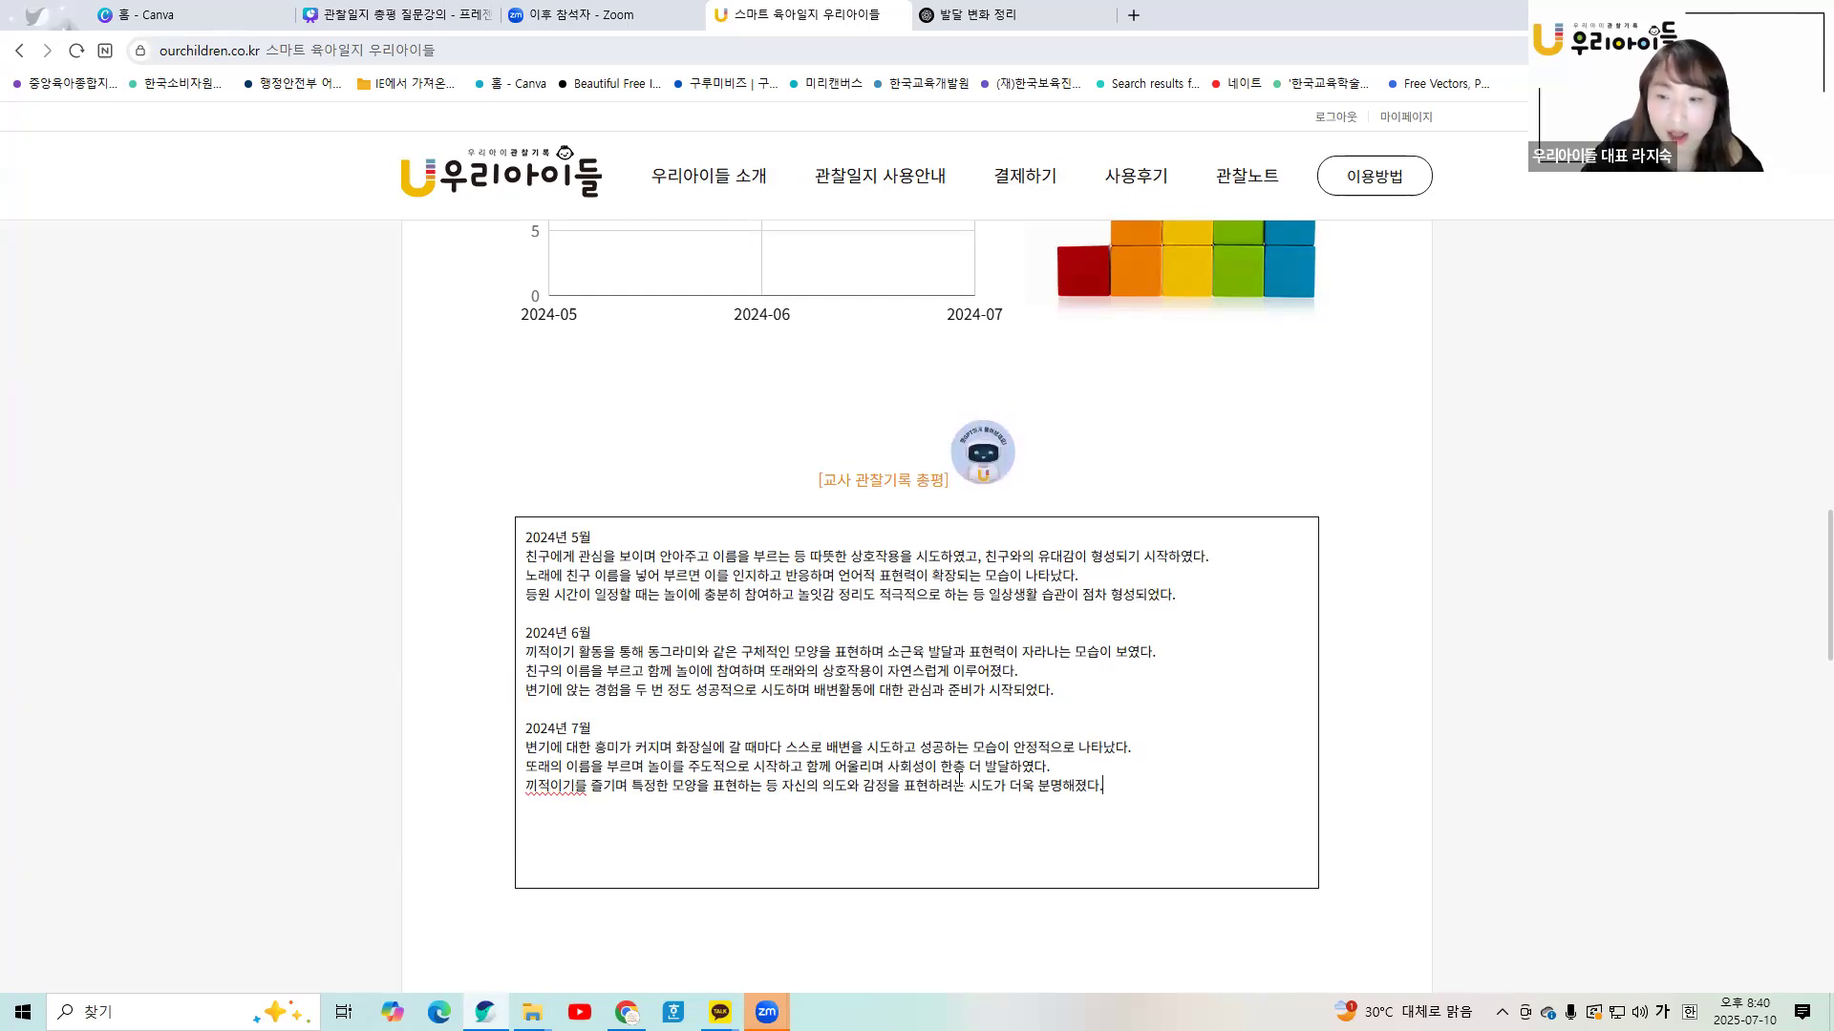
scroll(959, 777, up, 15)
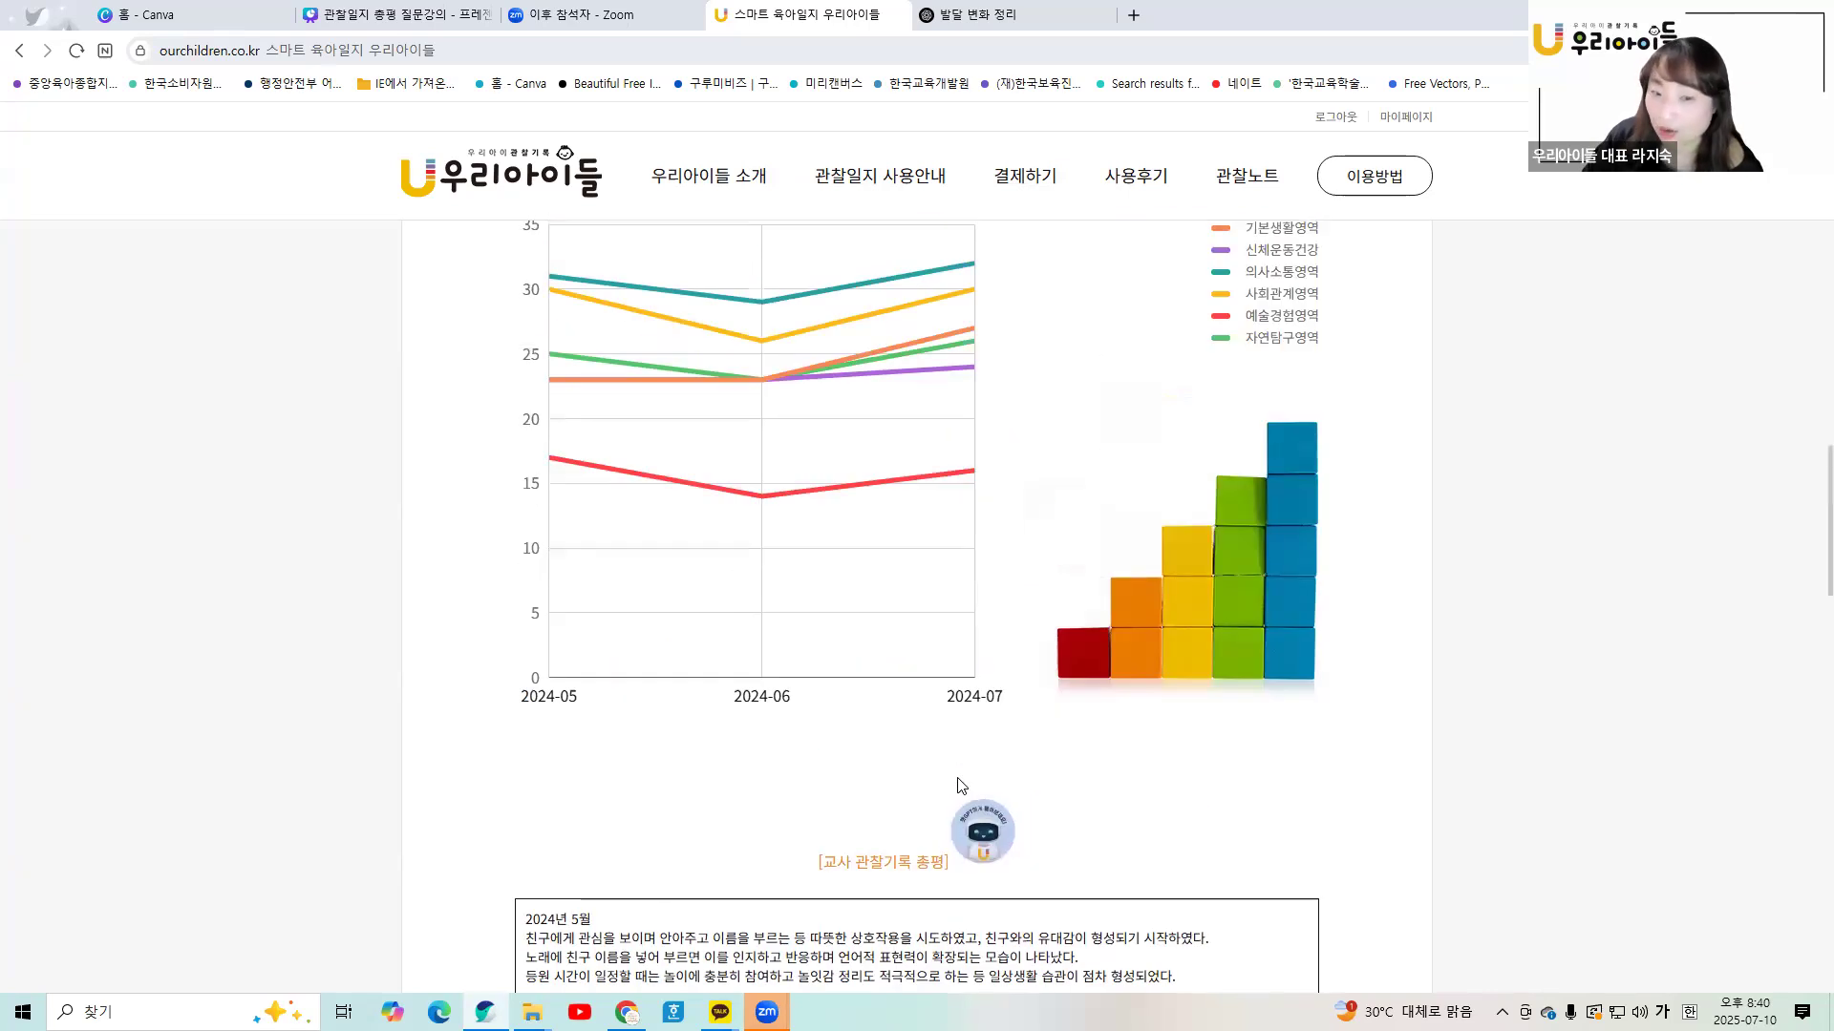
scroll(1010, 716, up, 2)
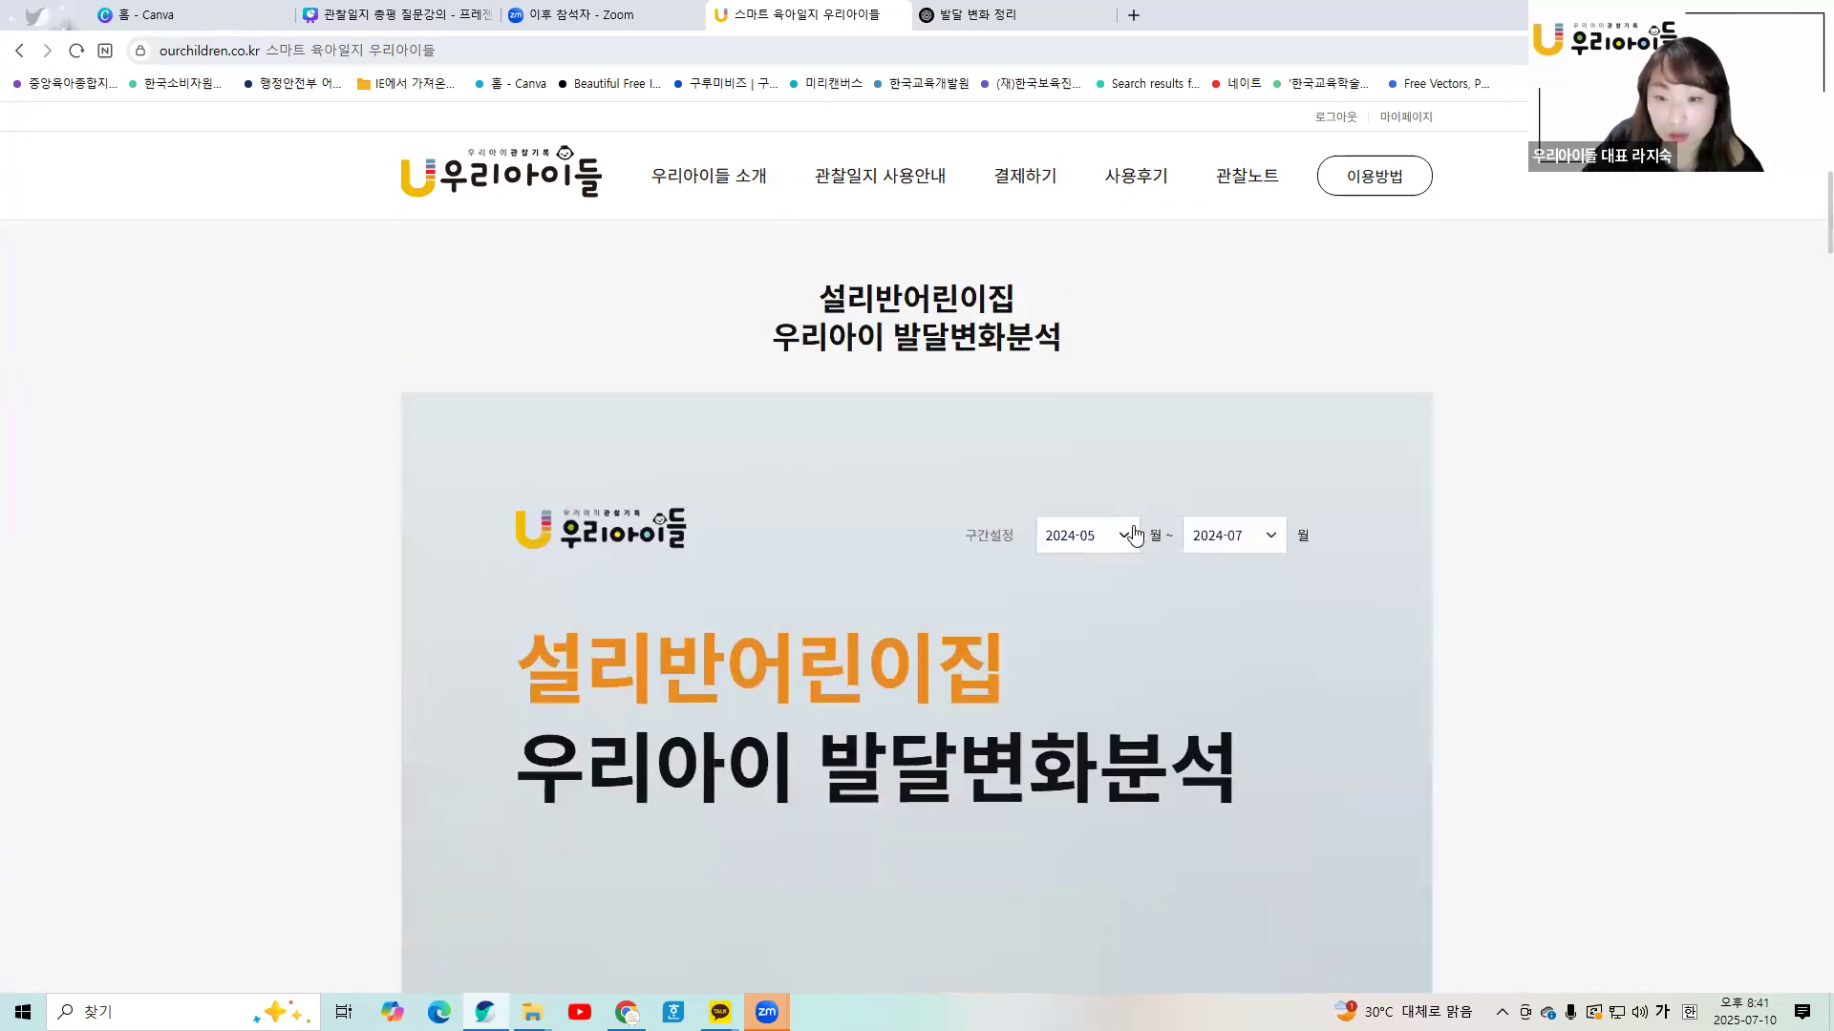
scroll(1181, 772, down, 10)
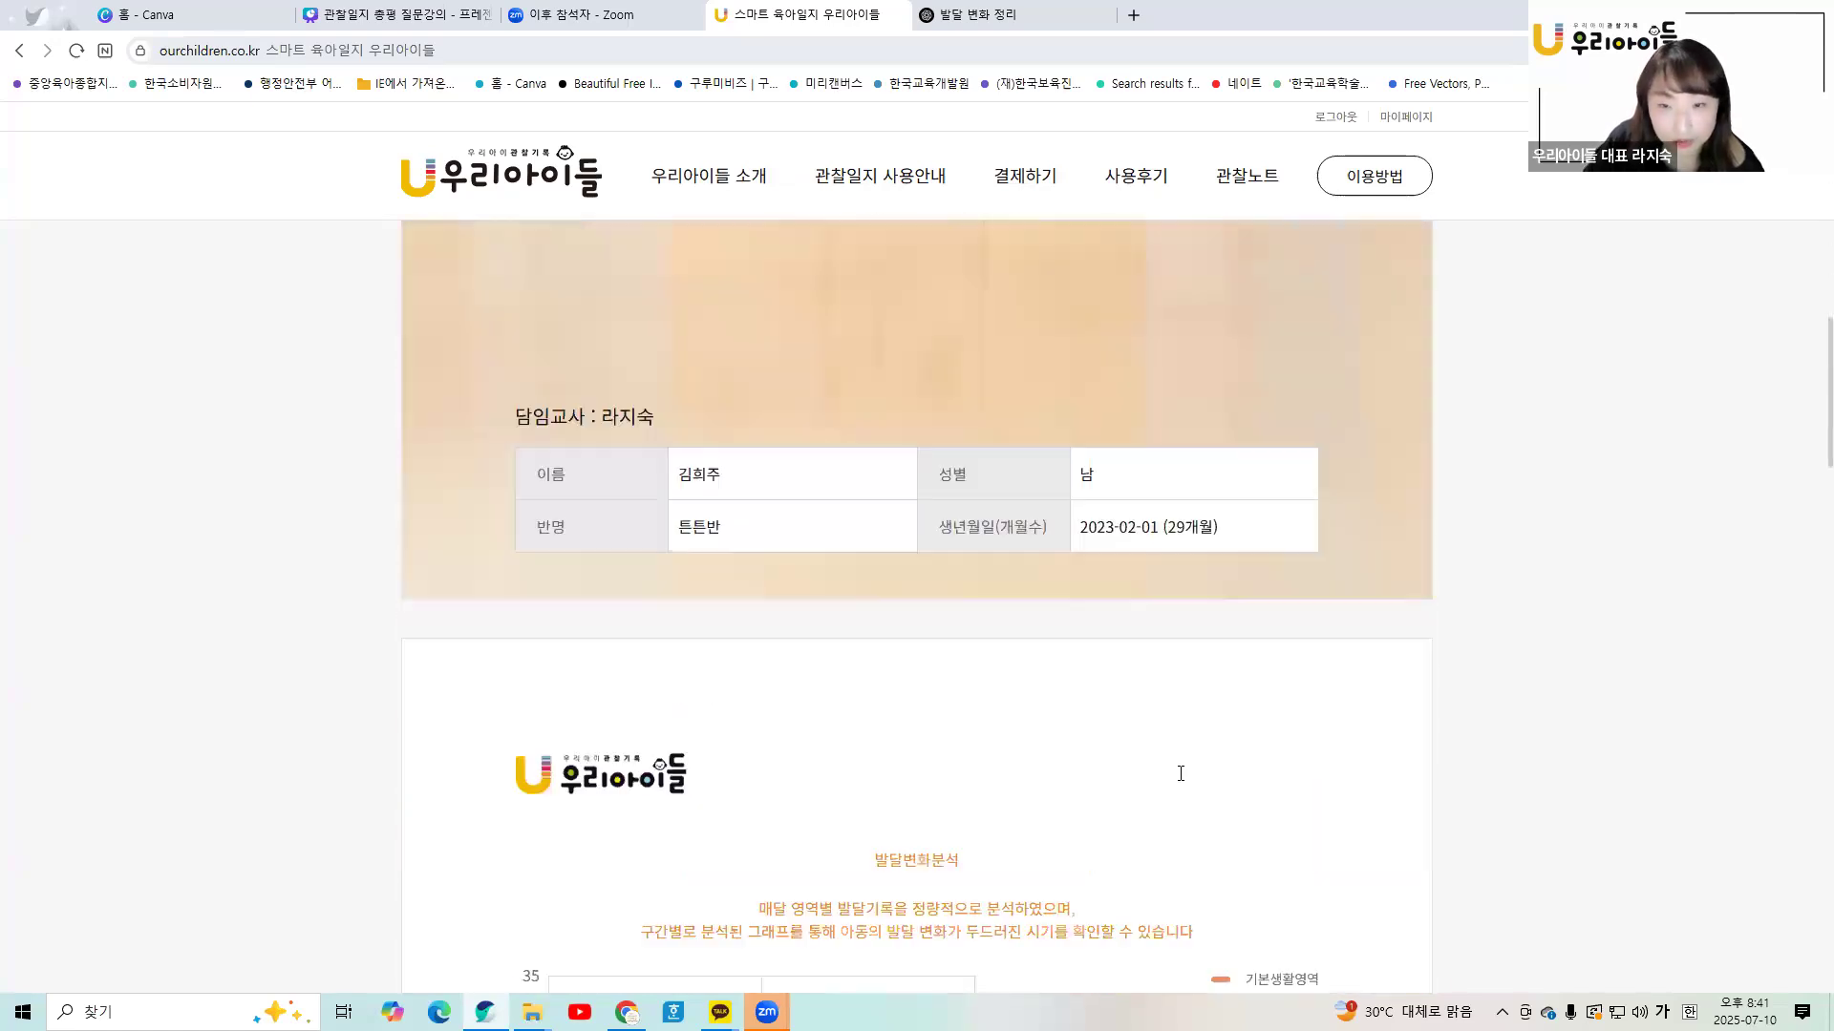
scroll(1176, 780, down, 11)
scroll(1180, 778, up, 8)
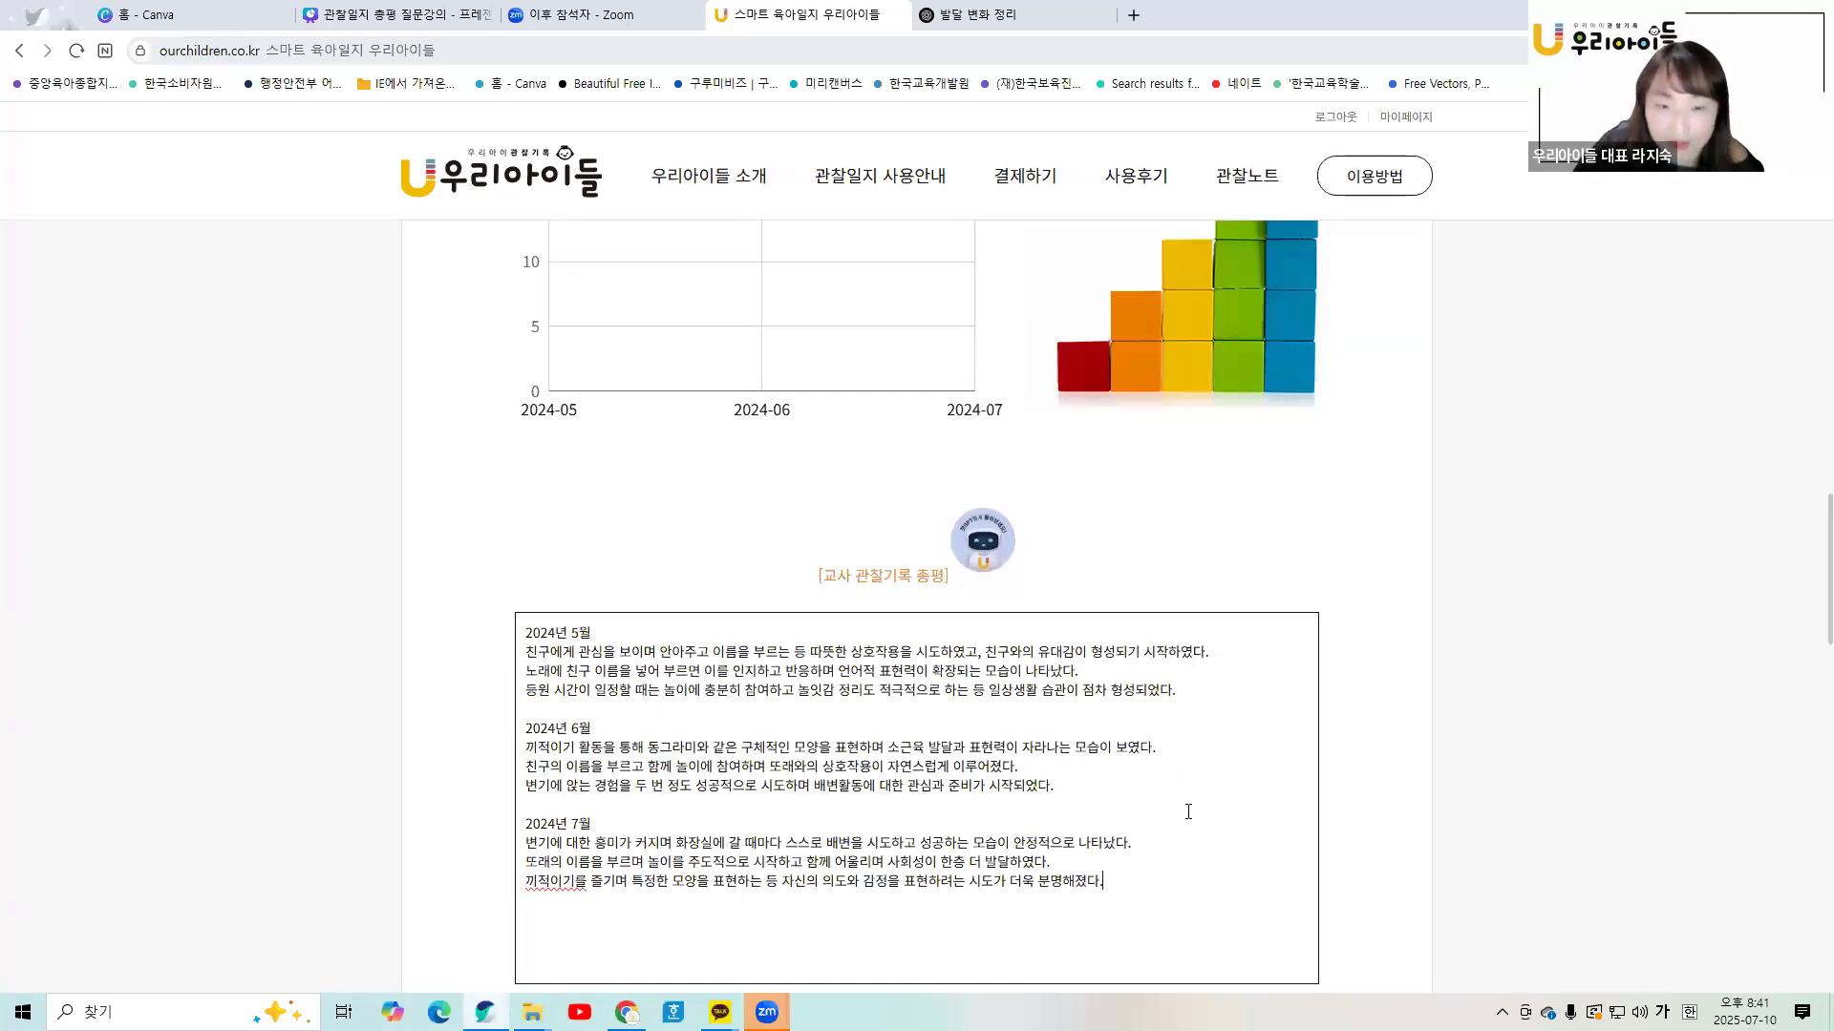
scroll(1189, 812, down, 3)
scroll(1184, 820, down, 12)
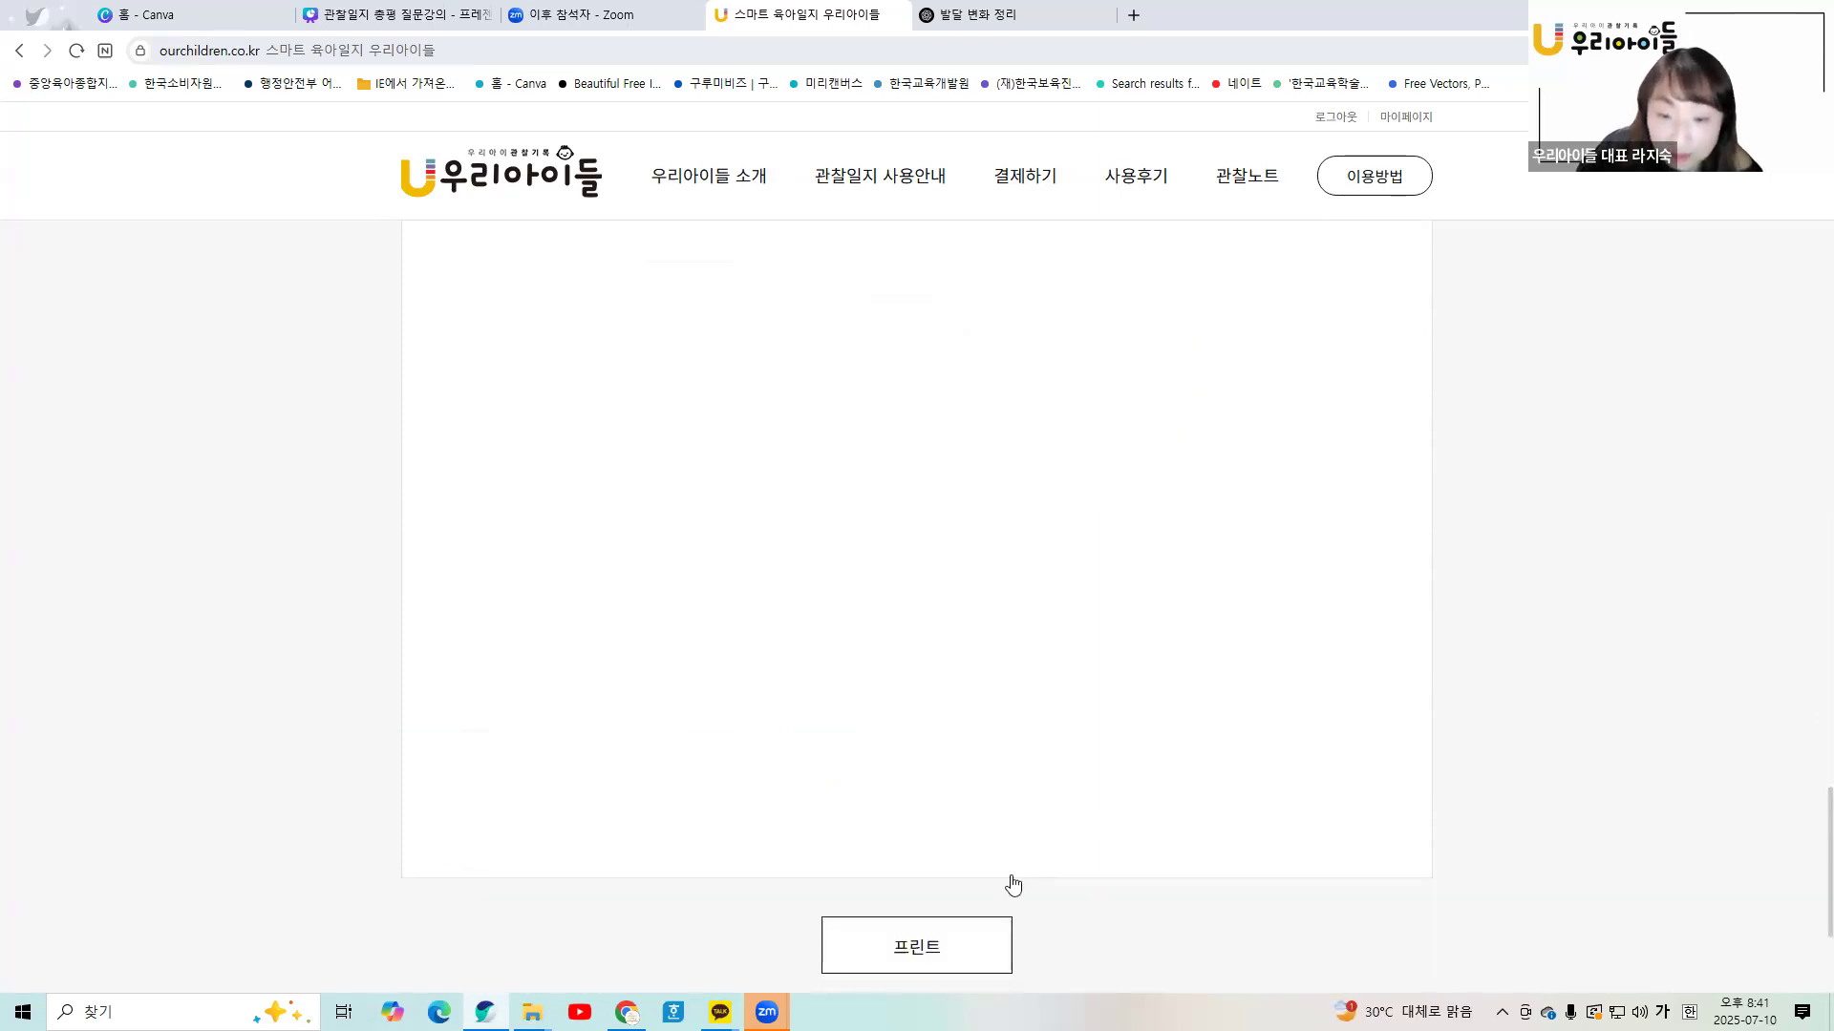
- Print the development analysis to PDF, adding '학기 종' wording to the file name
click(984, 921)
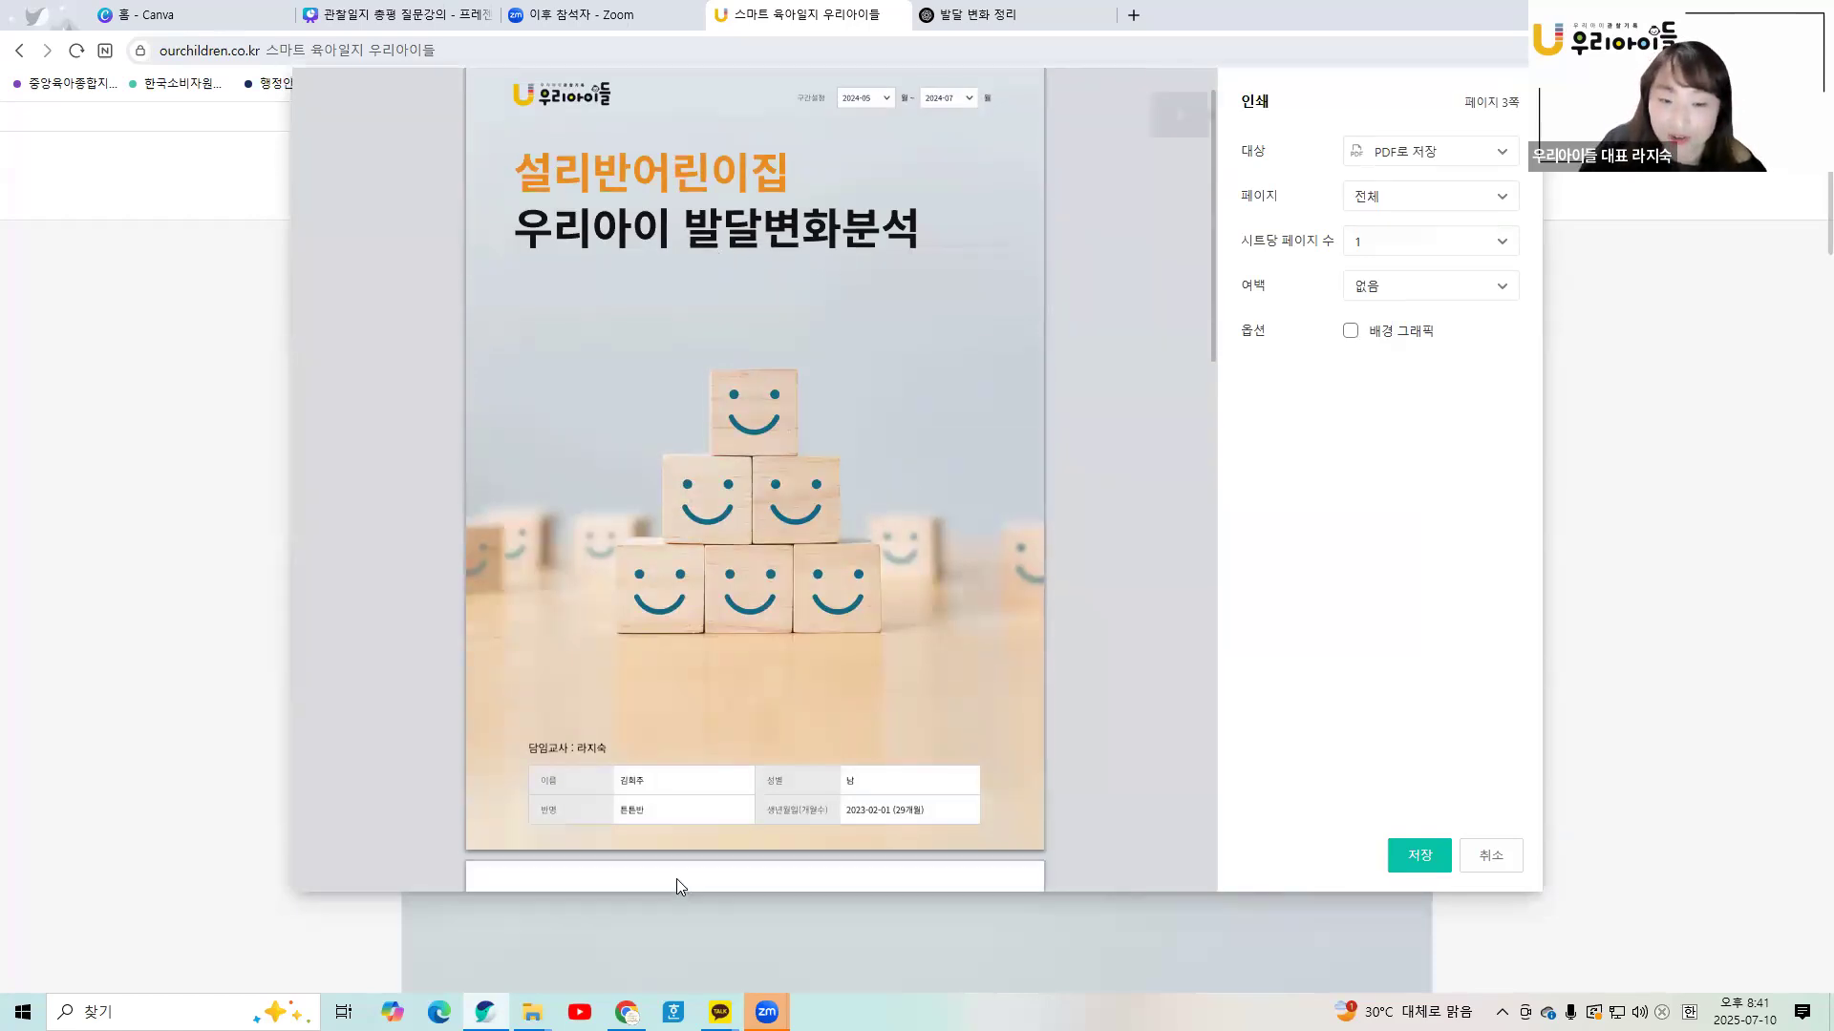
scroll(678, 874, down, 8)
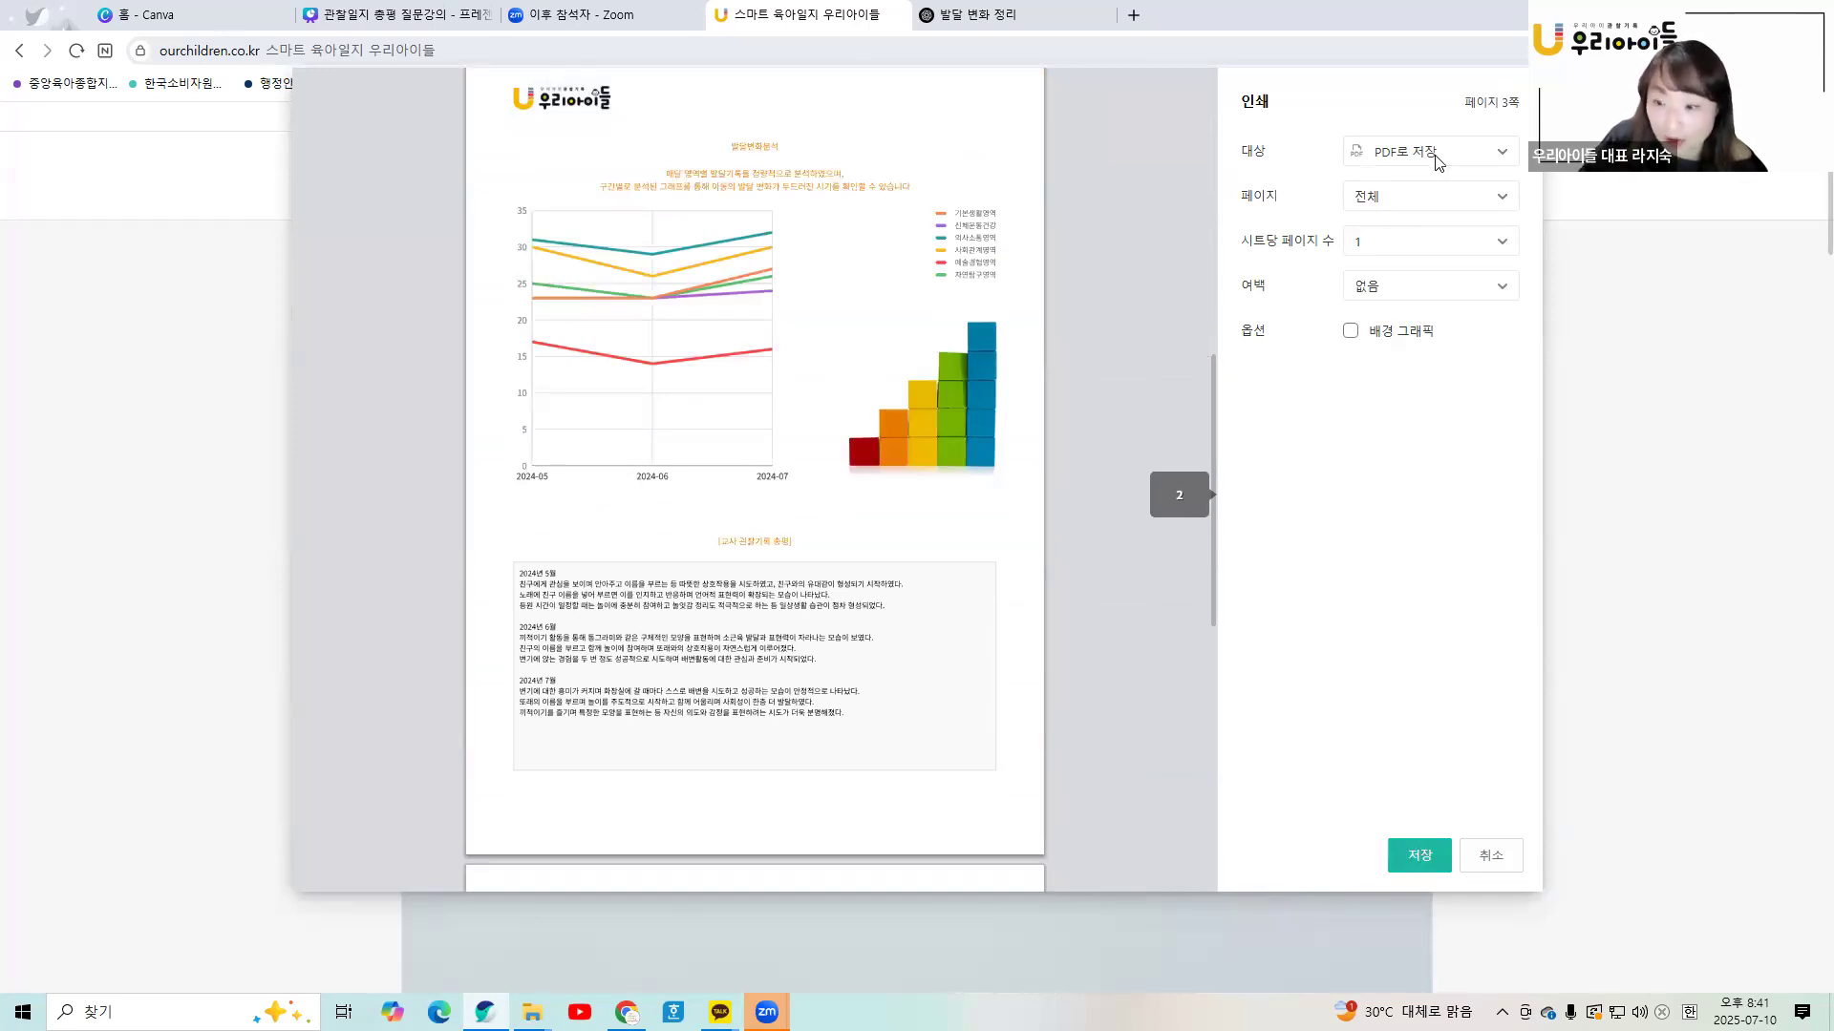
click(1423, 857)
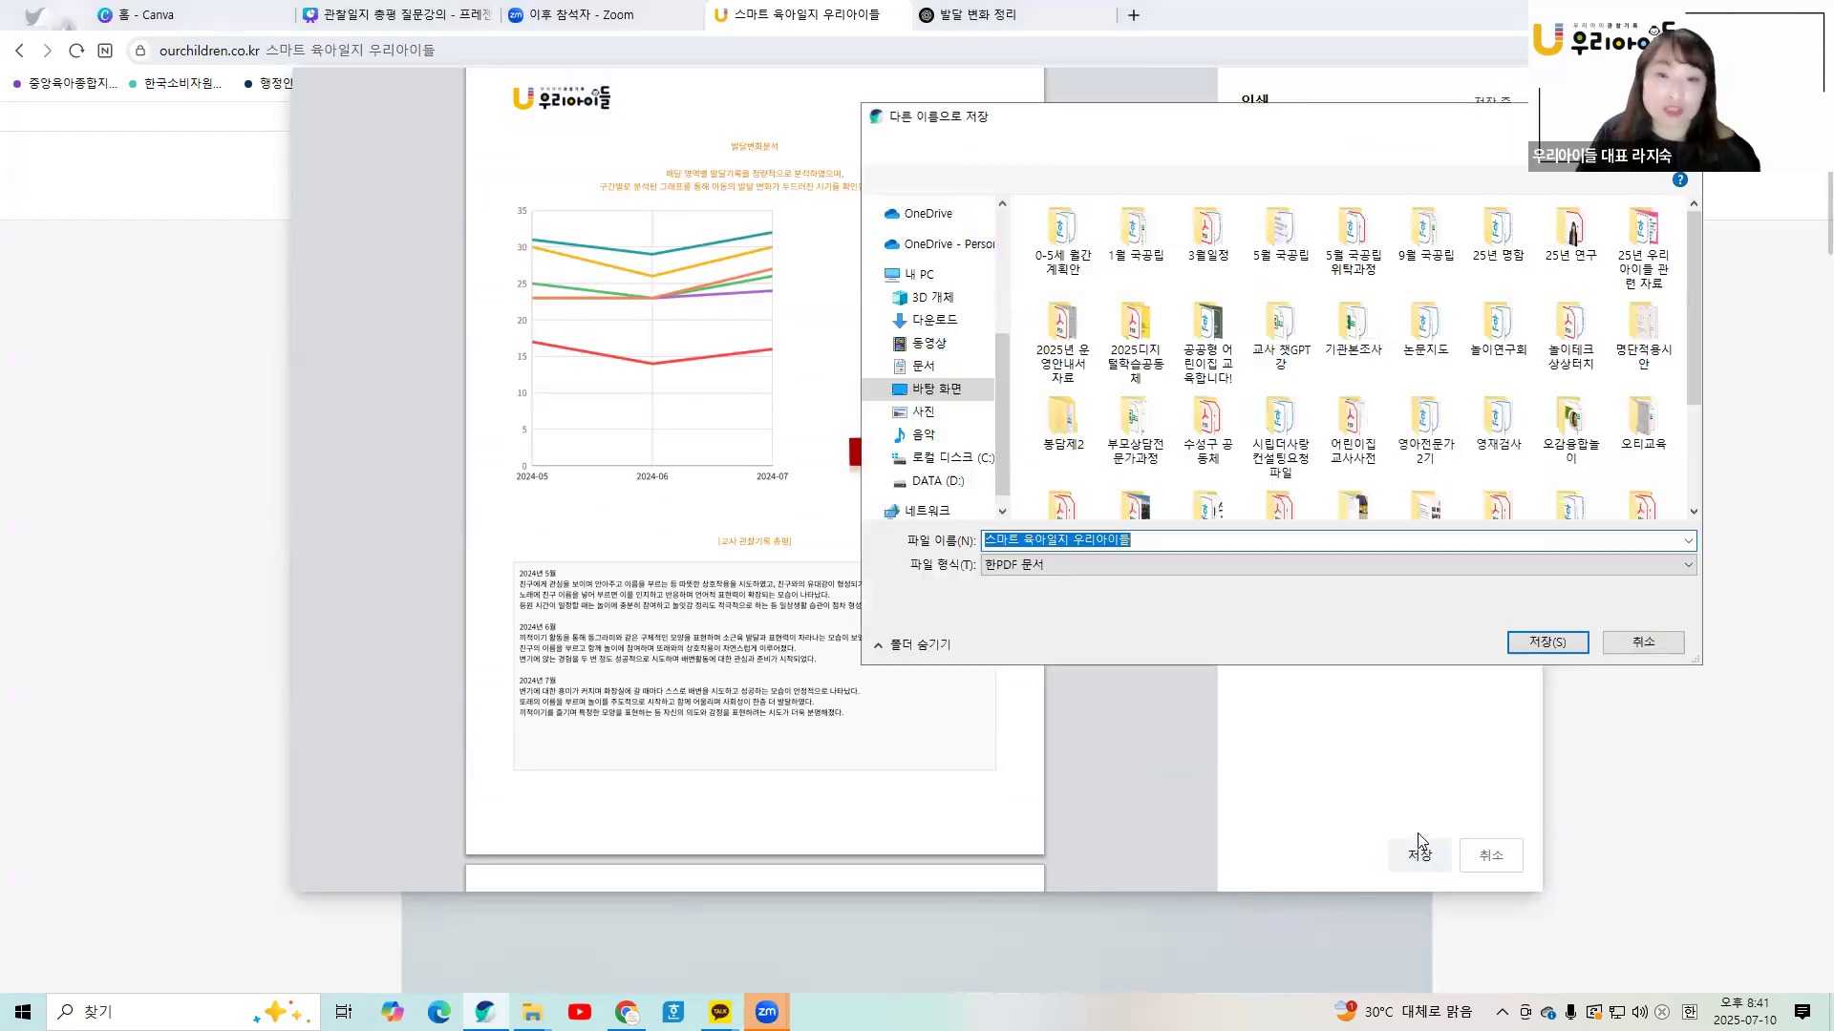
click(711, 629)
text(1gkr)
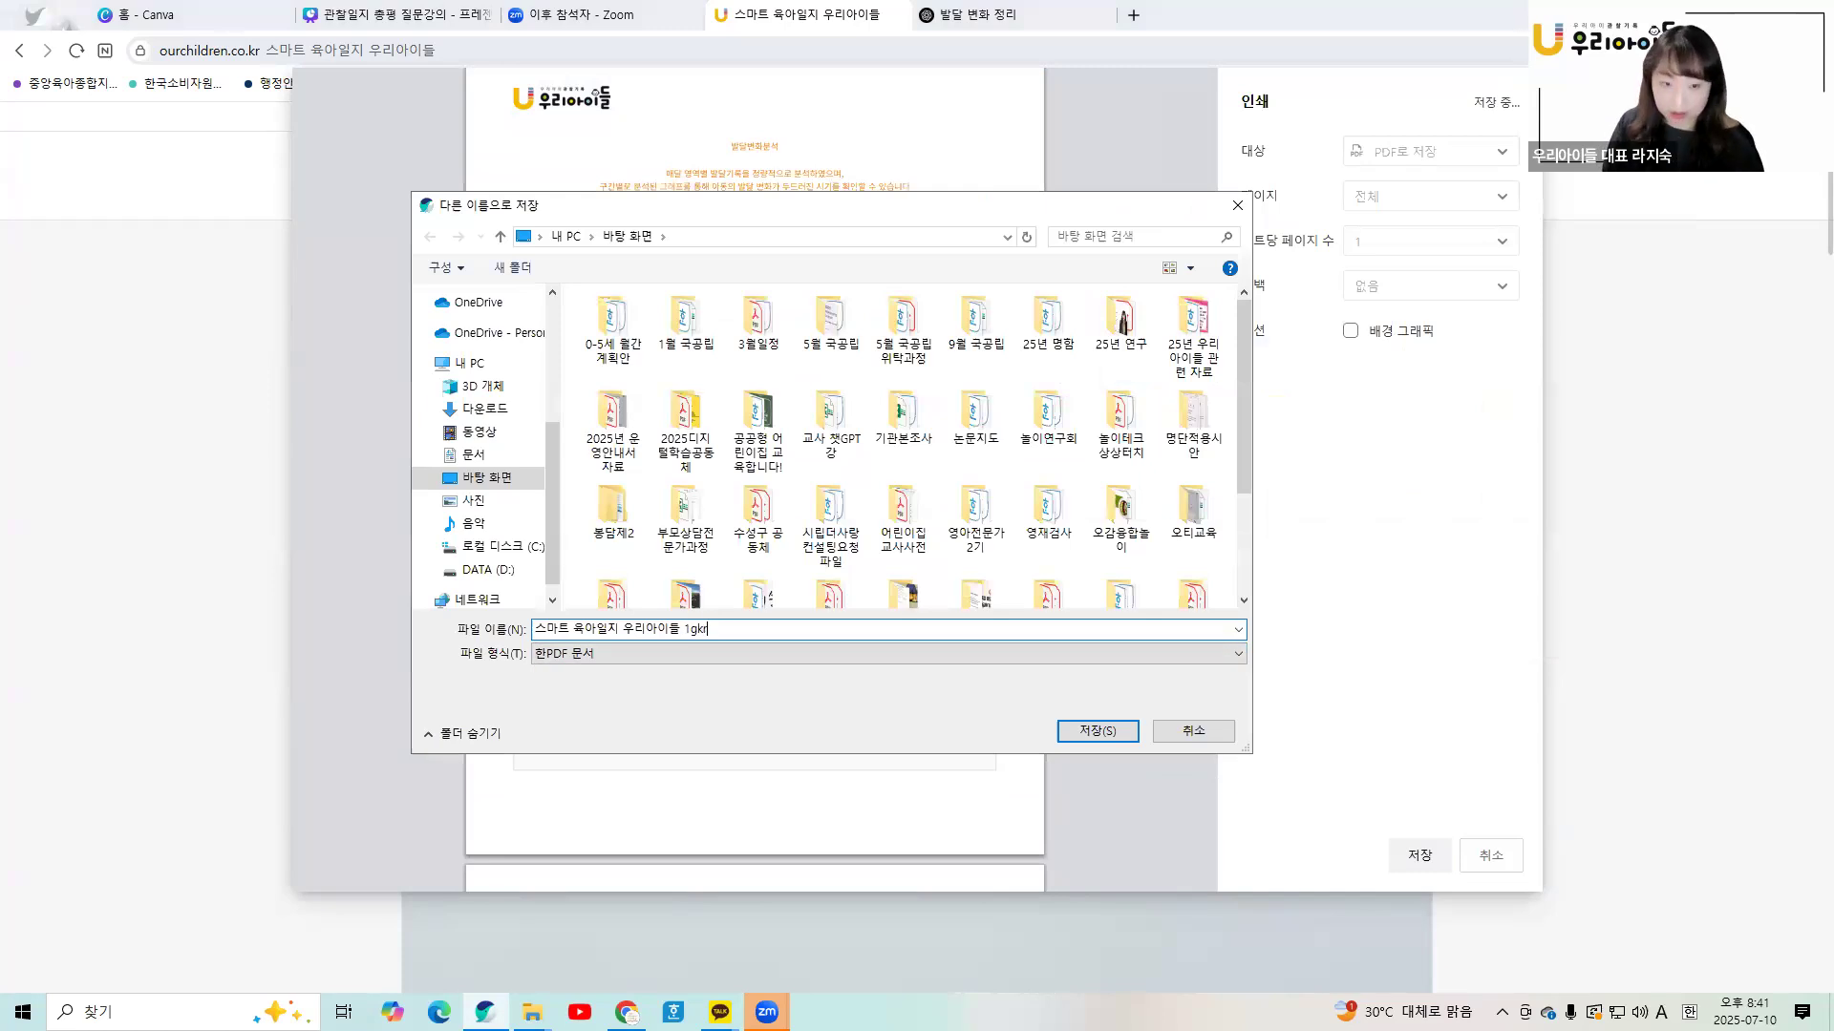
key(BackSpace)
key(Hangul)
text(학기 종ㅎ)
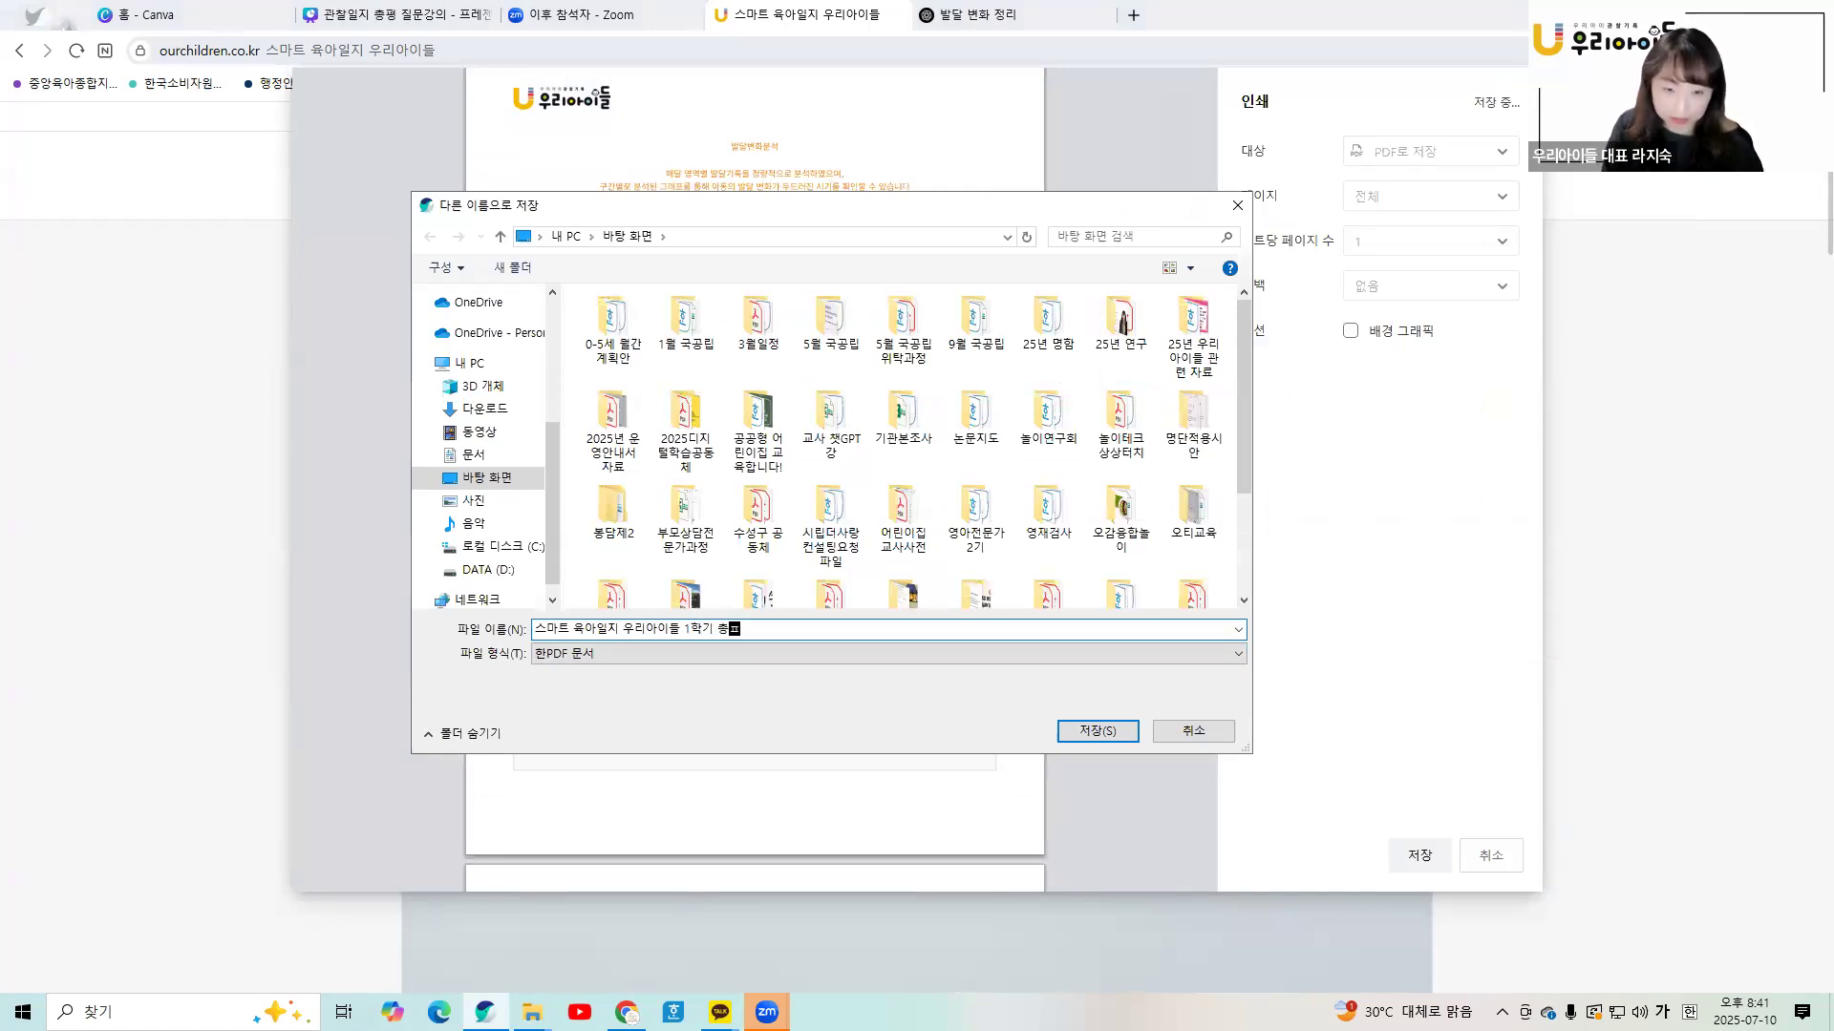
click(1078, 731)
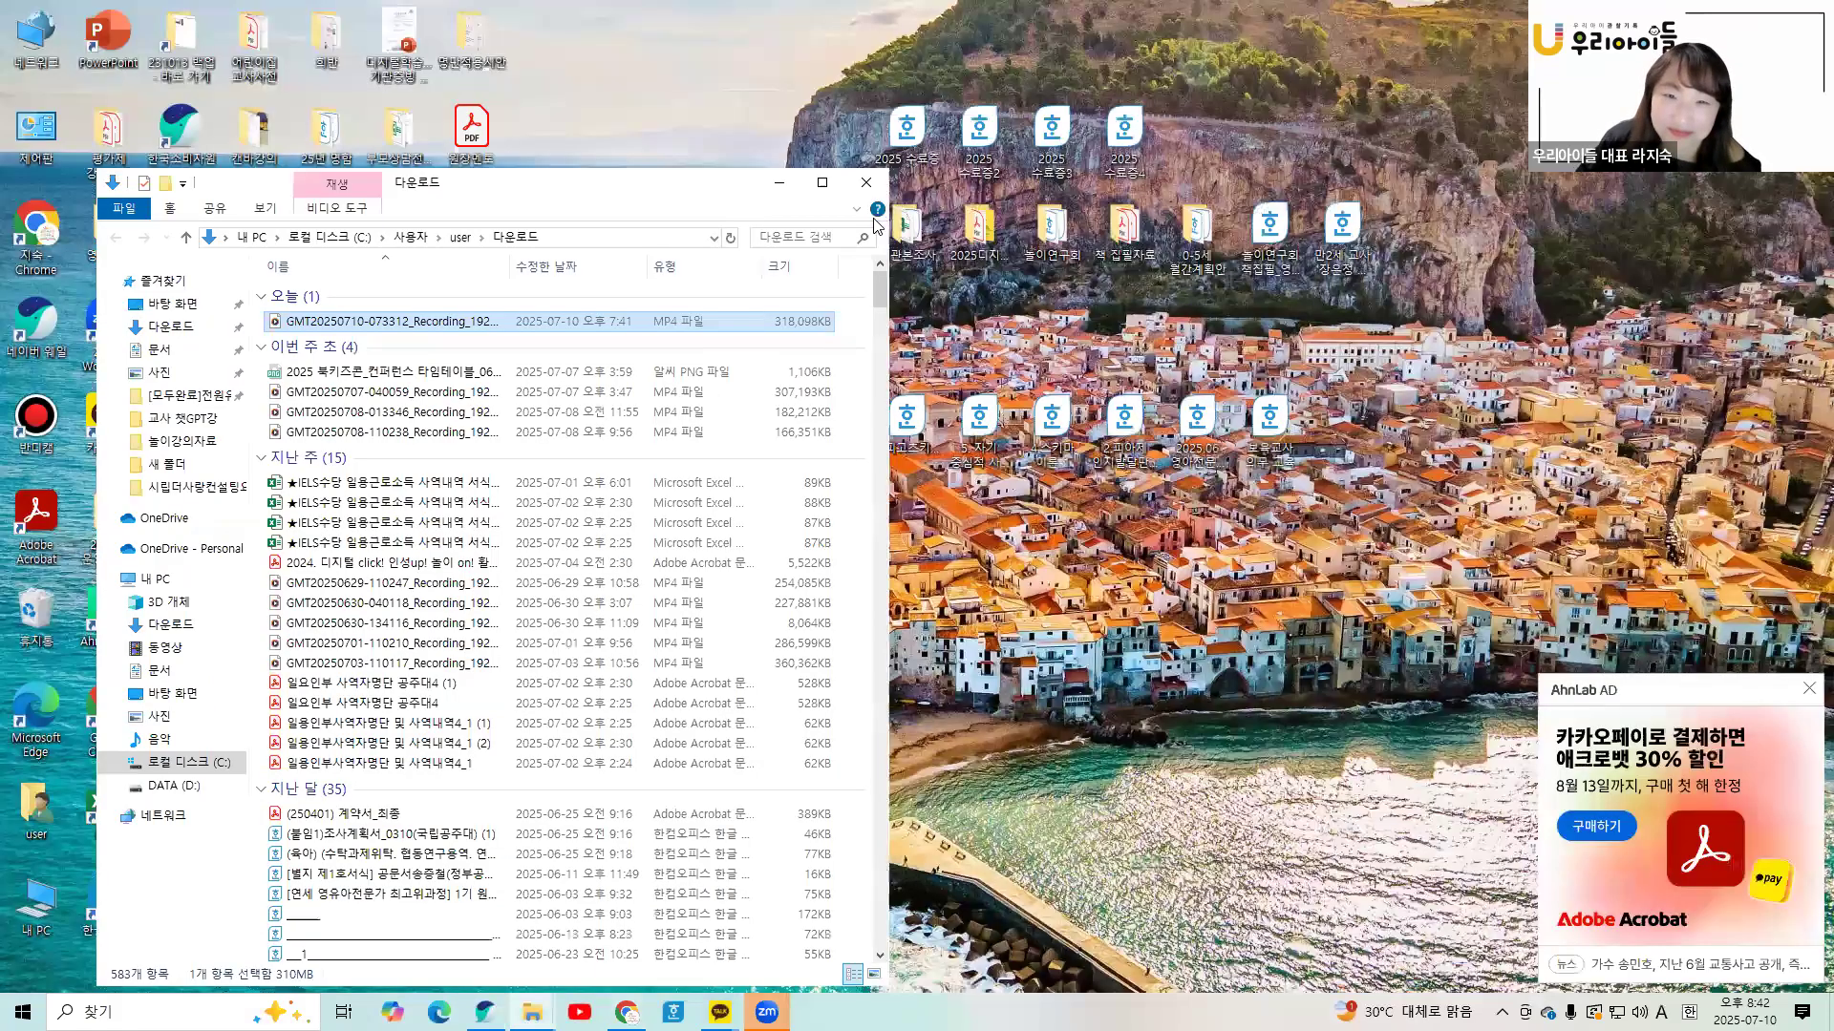
- Bring up the saved PDF and scroll down to its teacher observation summary
key(super+d)
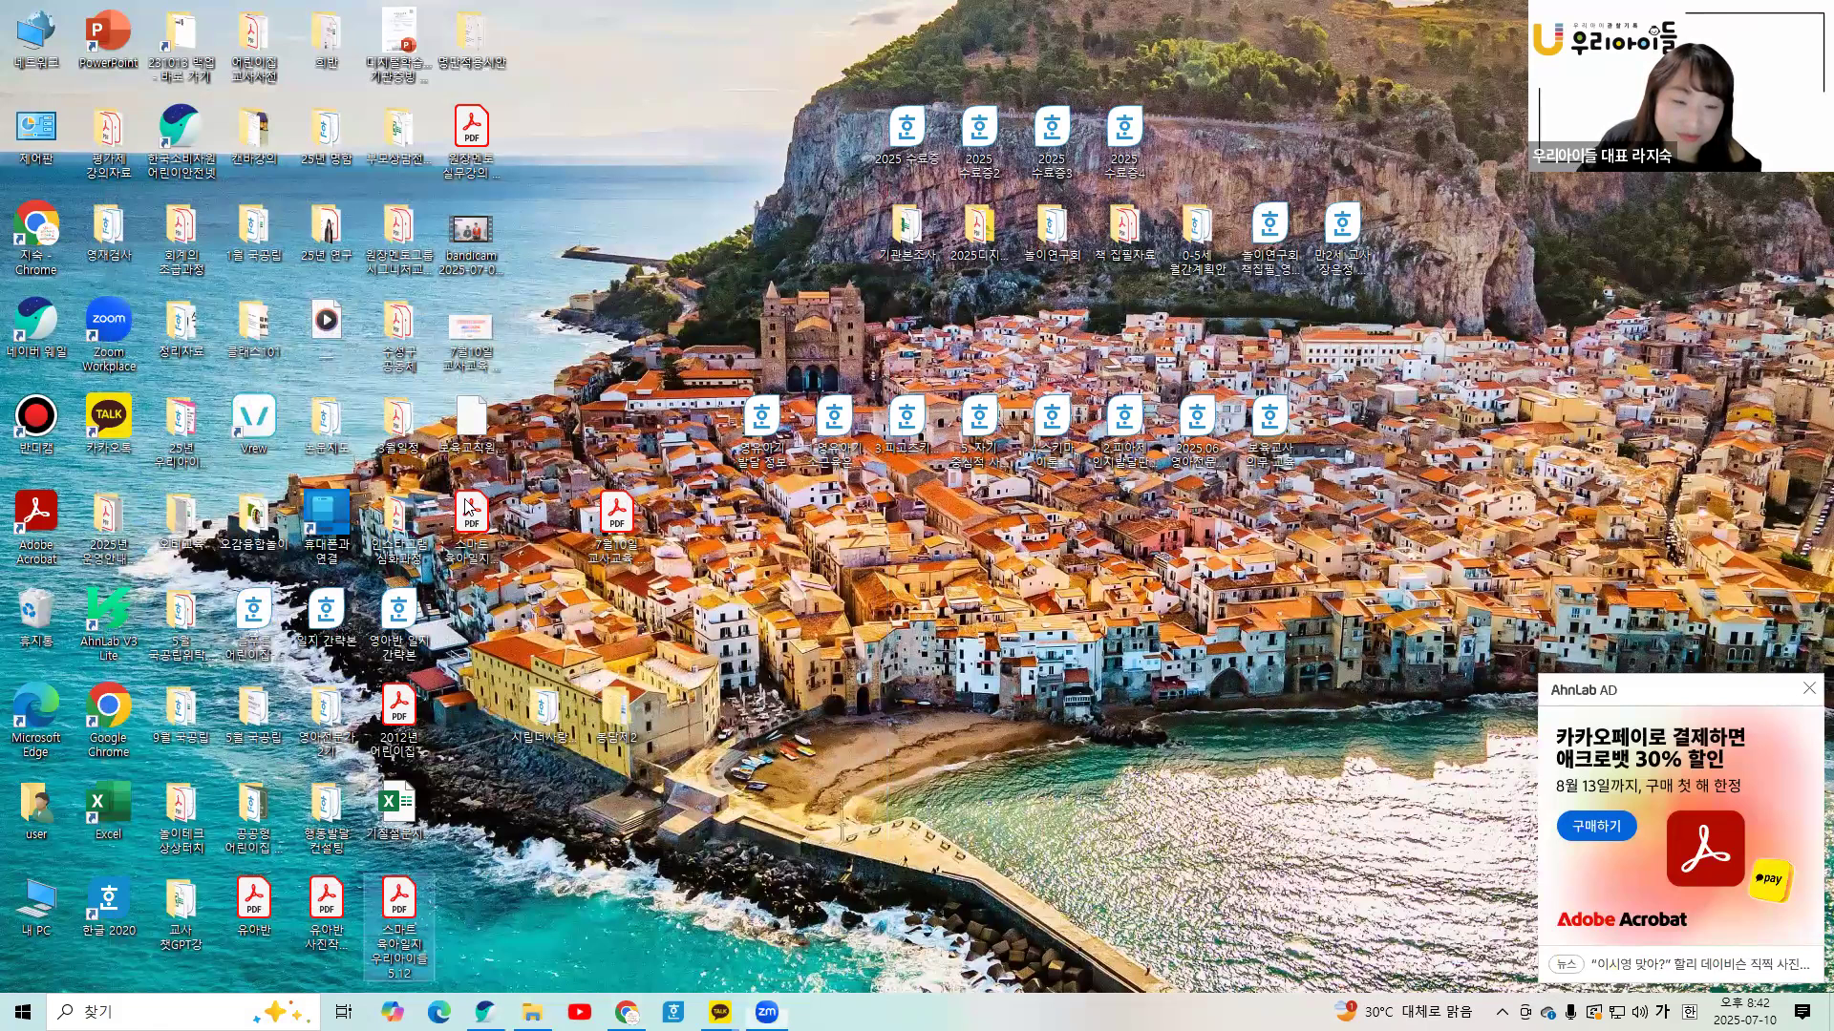
click(978, 539)
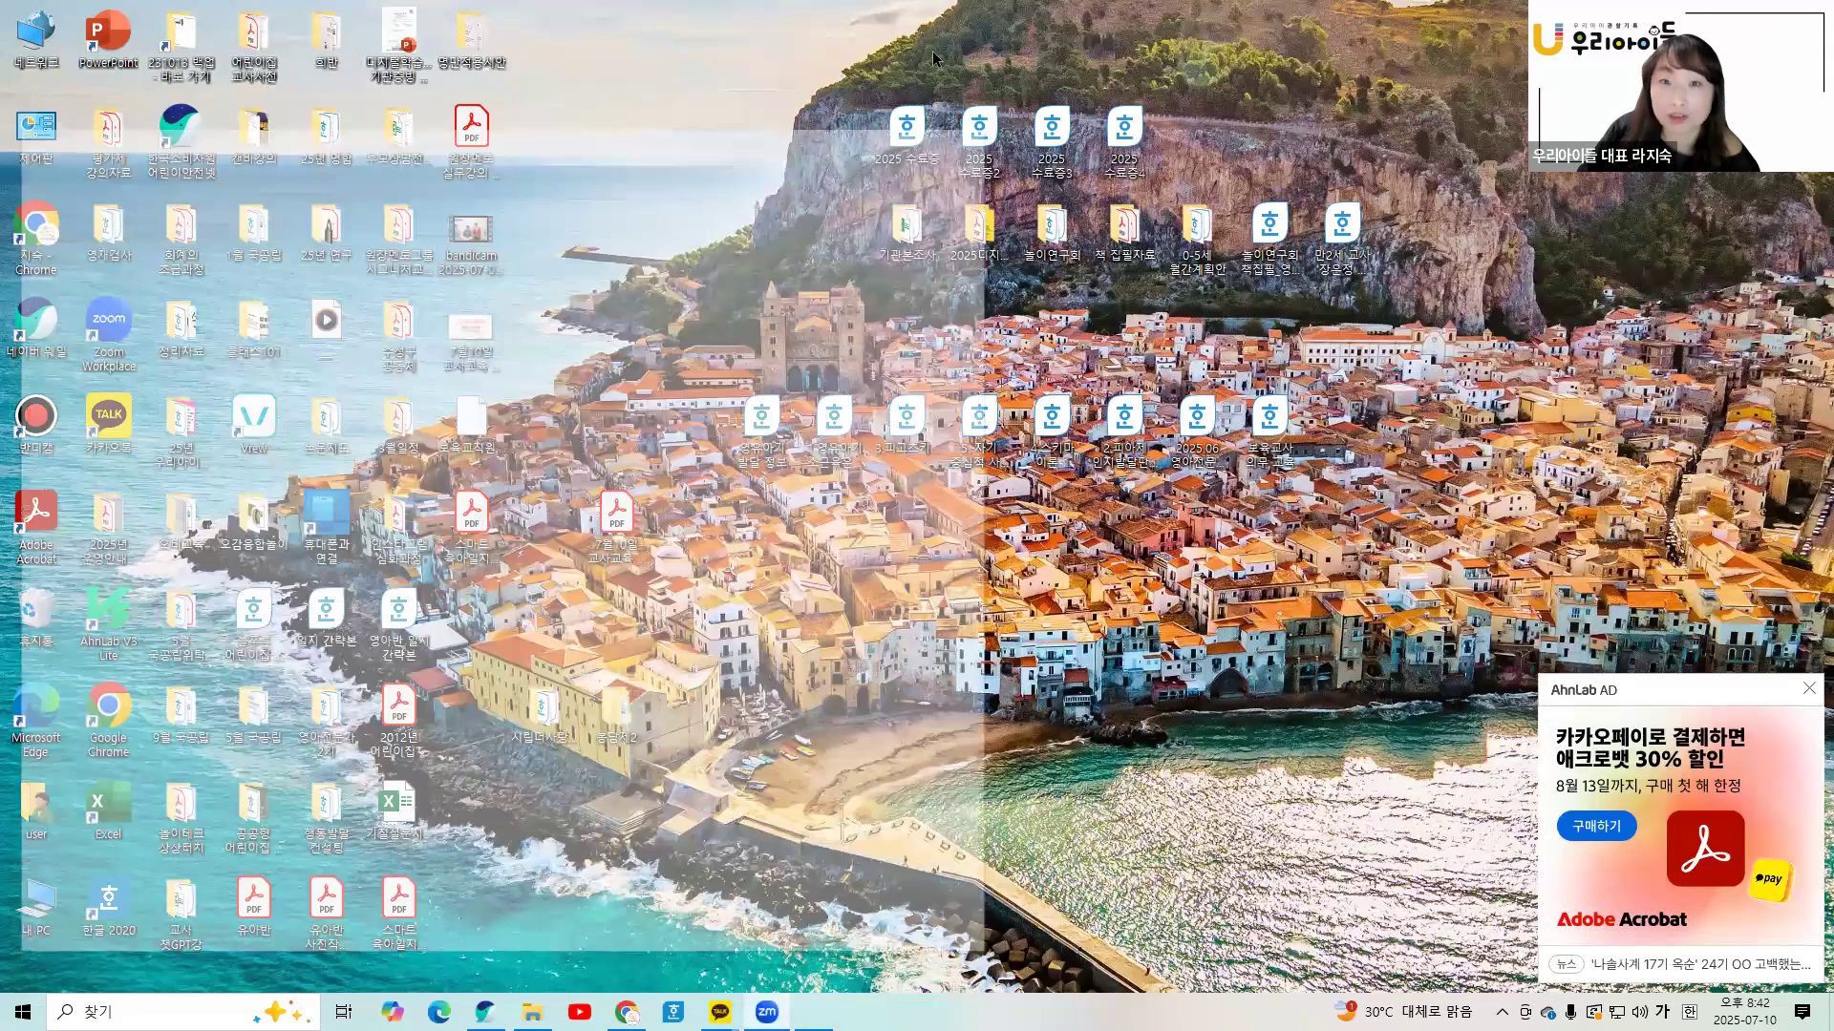
scroll(1251, 325, down, 10)
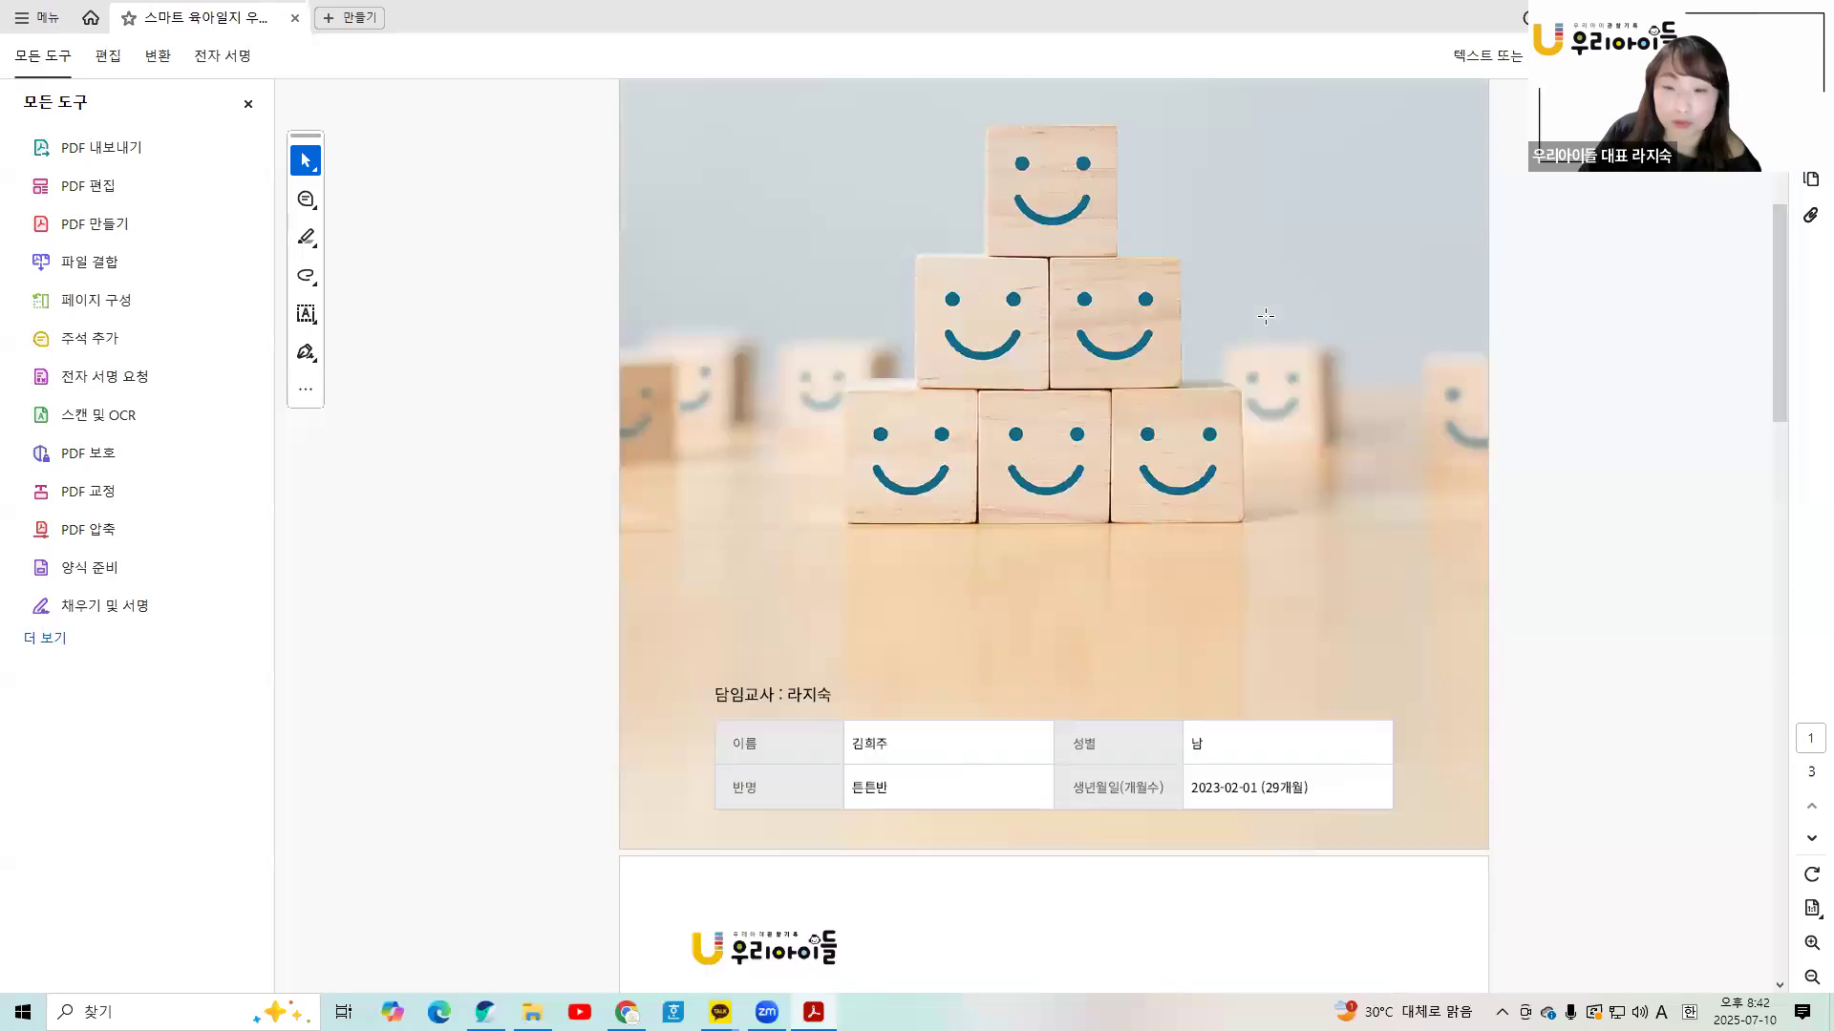
scroll(1249, 331, down, 7)
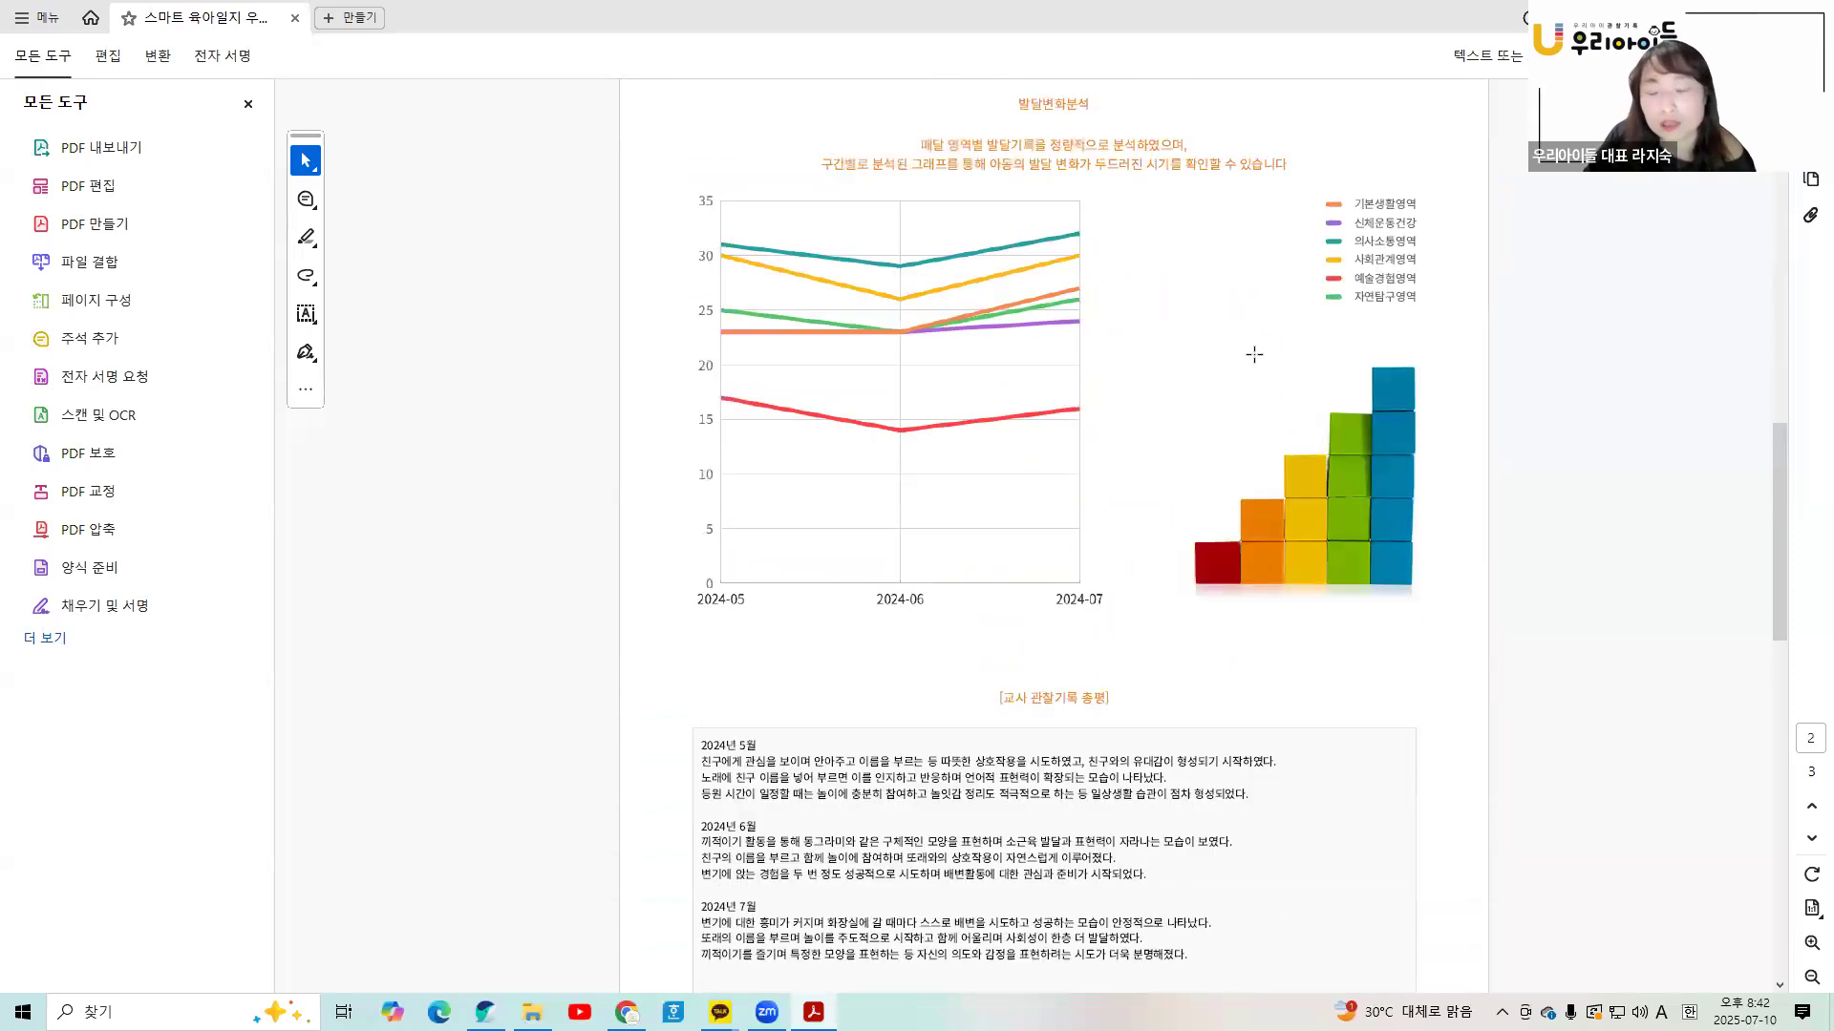
scroll(1245, 353, down, 3)
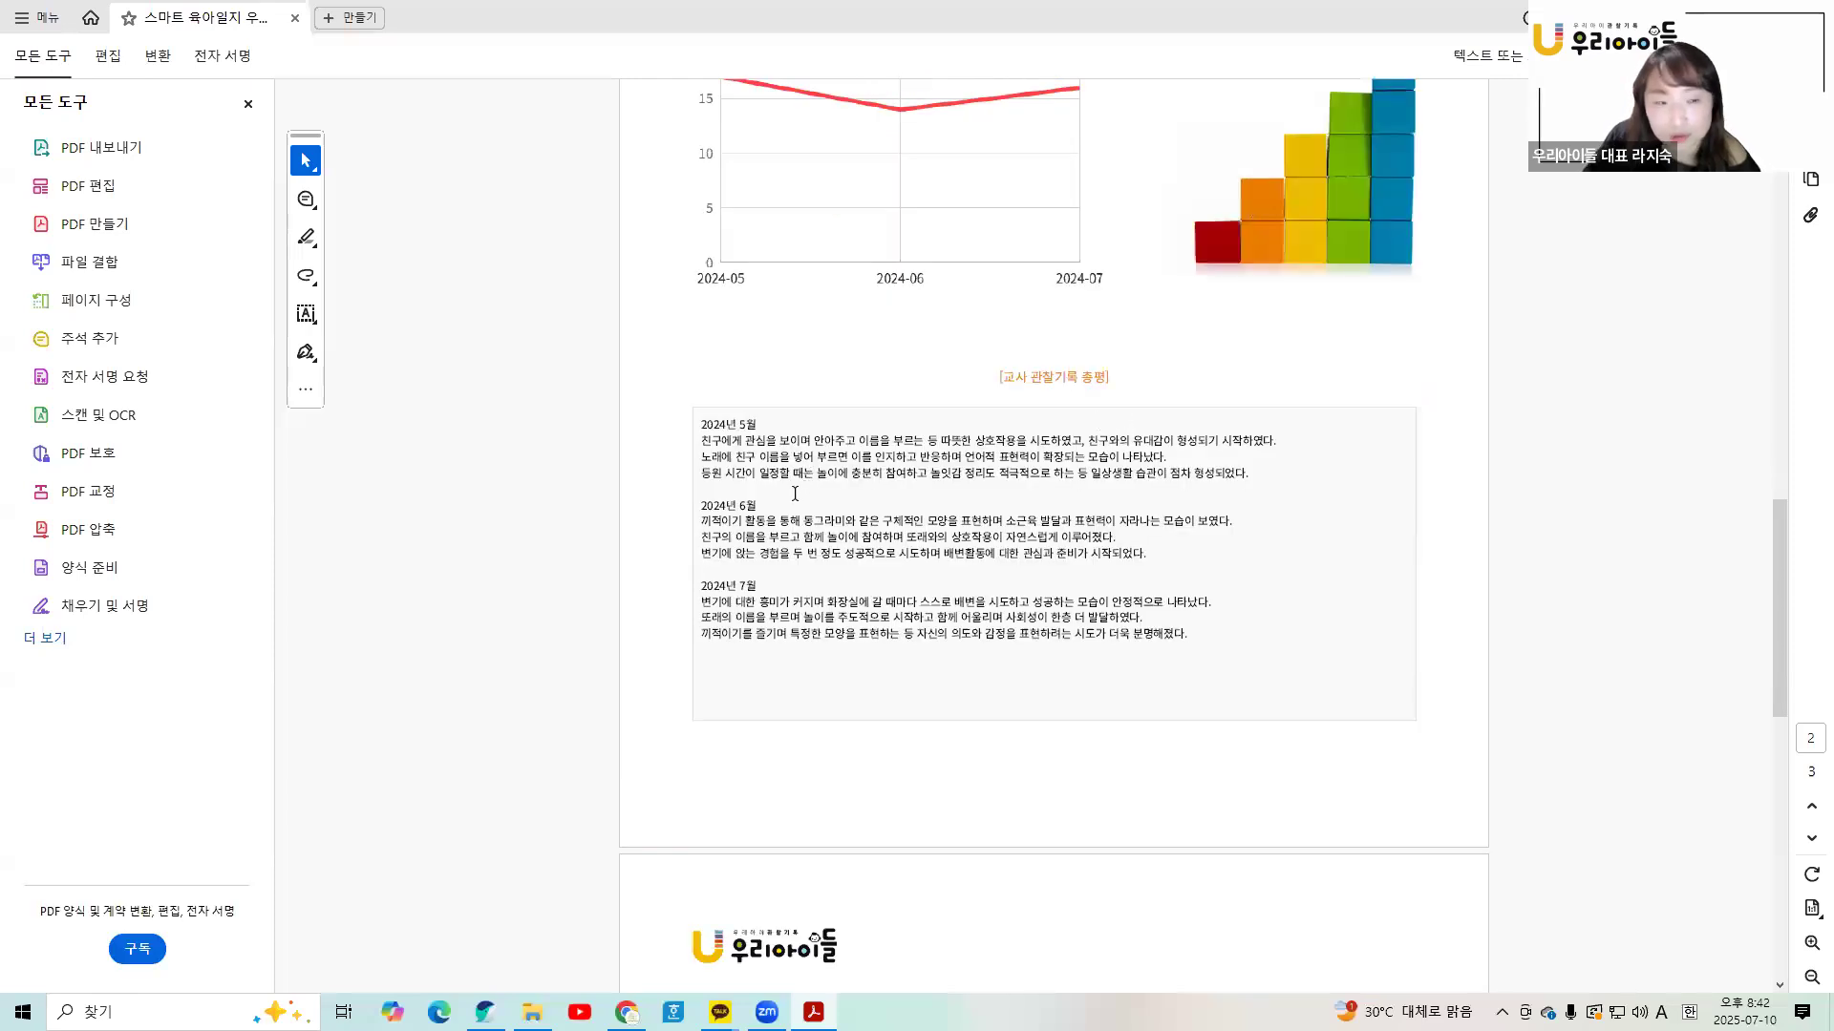
- Copy the PDF's teacher summary text and go back to the 우리아이들 page
drag(703, 427, 1186, 635)
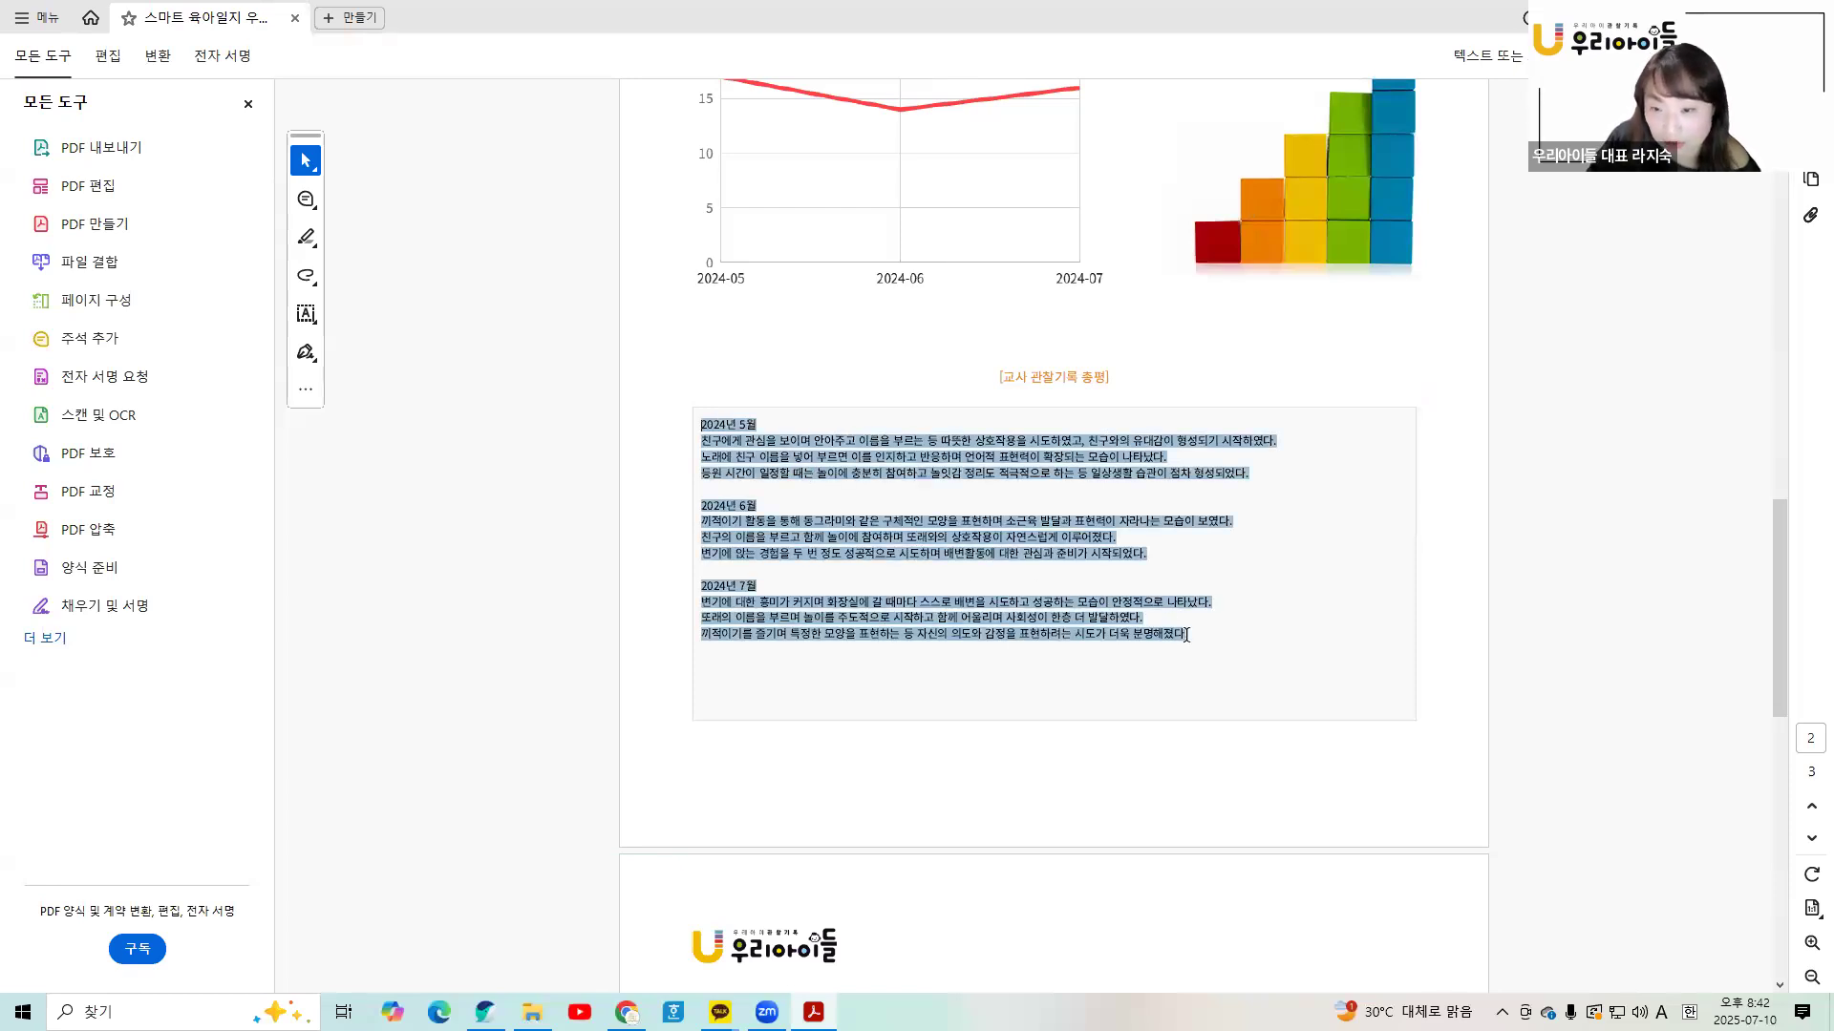
right_click(1117, 627)
click(1139, 645)
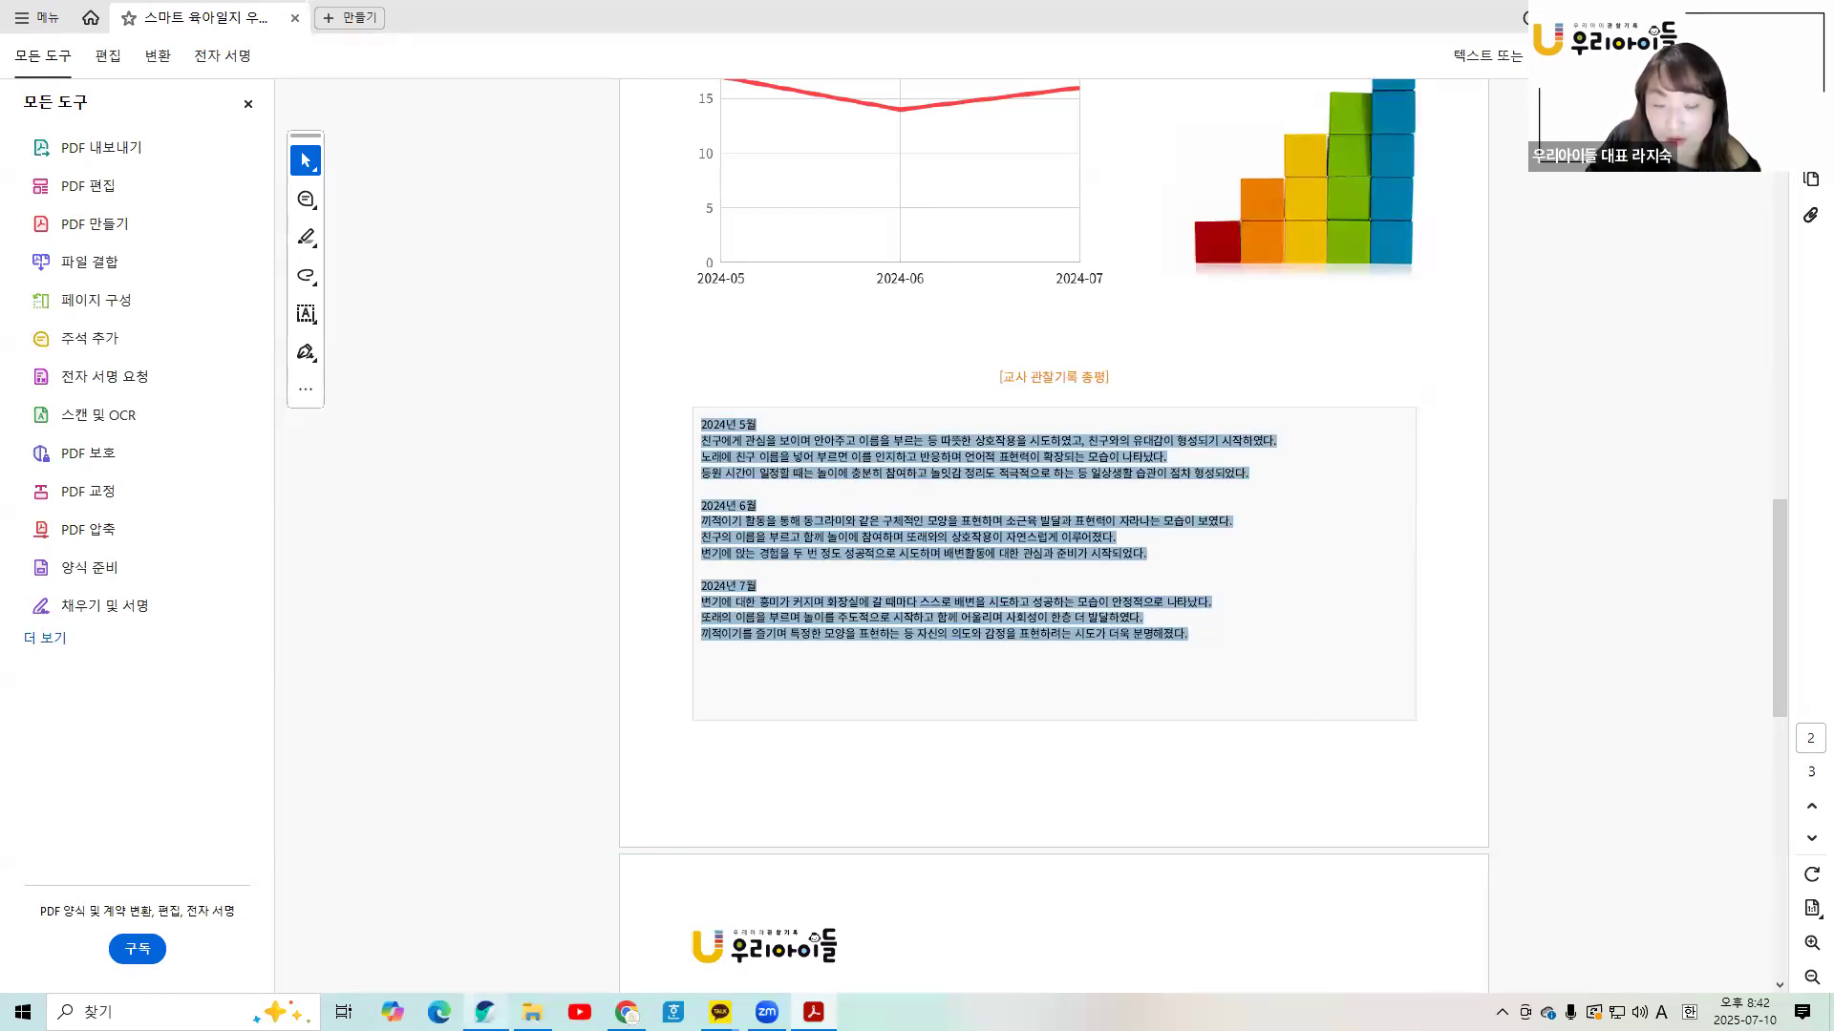
click(485, 1011)
scroll(1075, 577, down, 5)
- Replace the comment box text with the summary copied from the PDF
scroll(1072, 609, down, 15)
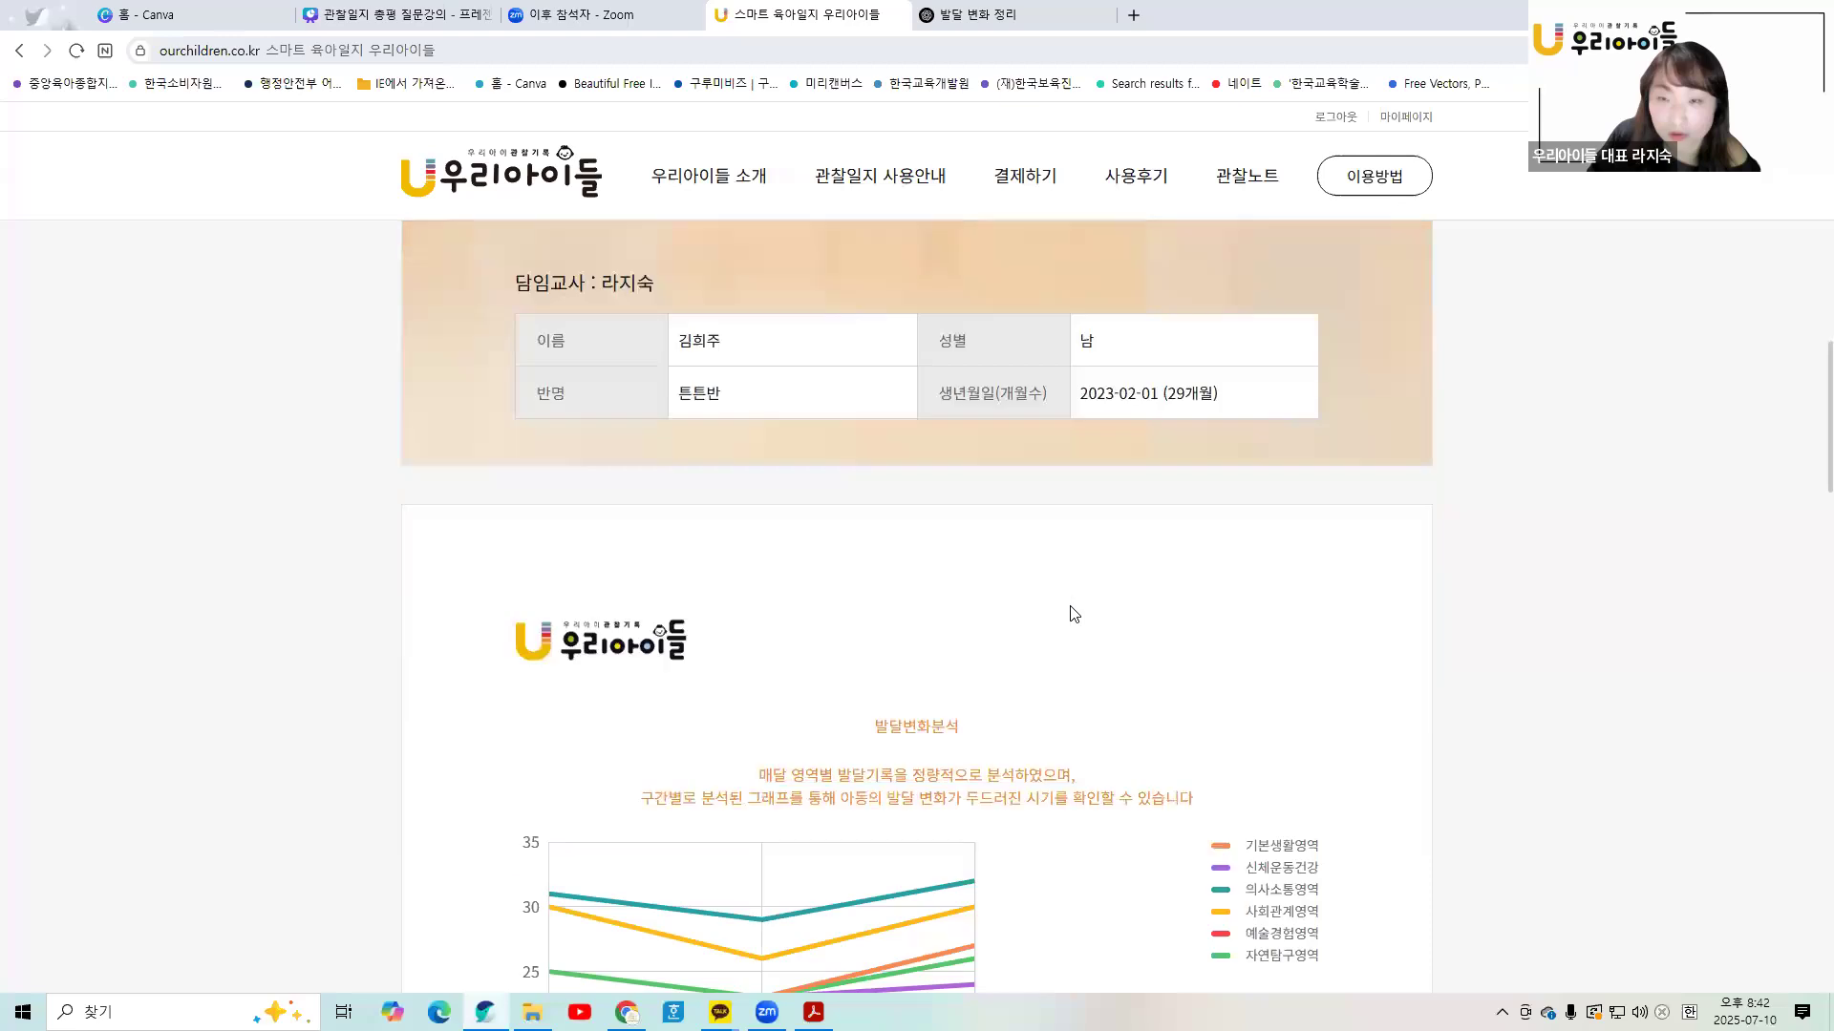
drag(526, 487, 1143, 759)
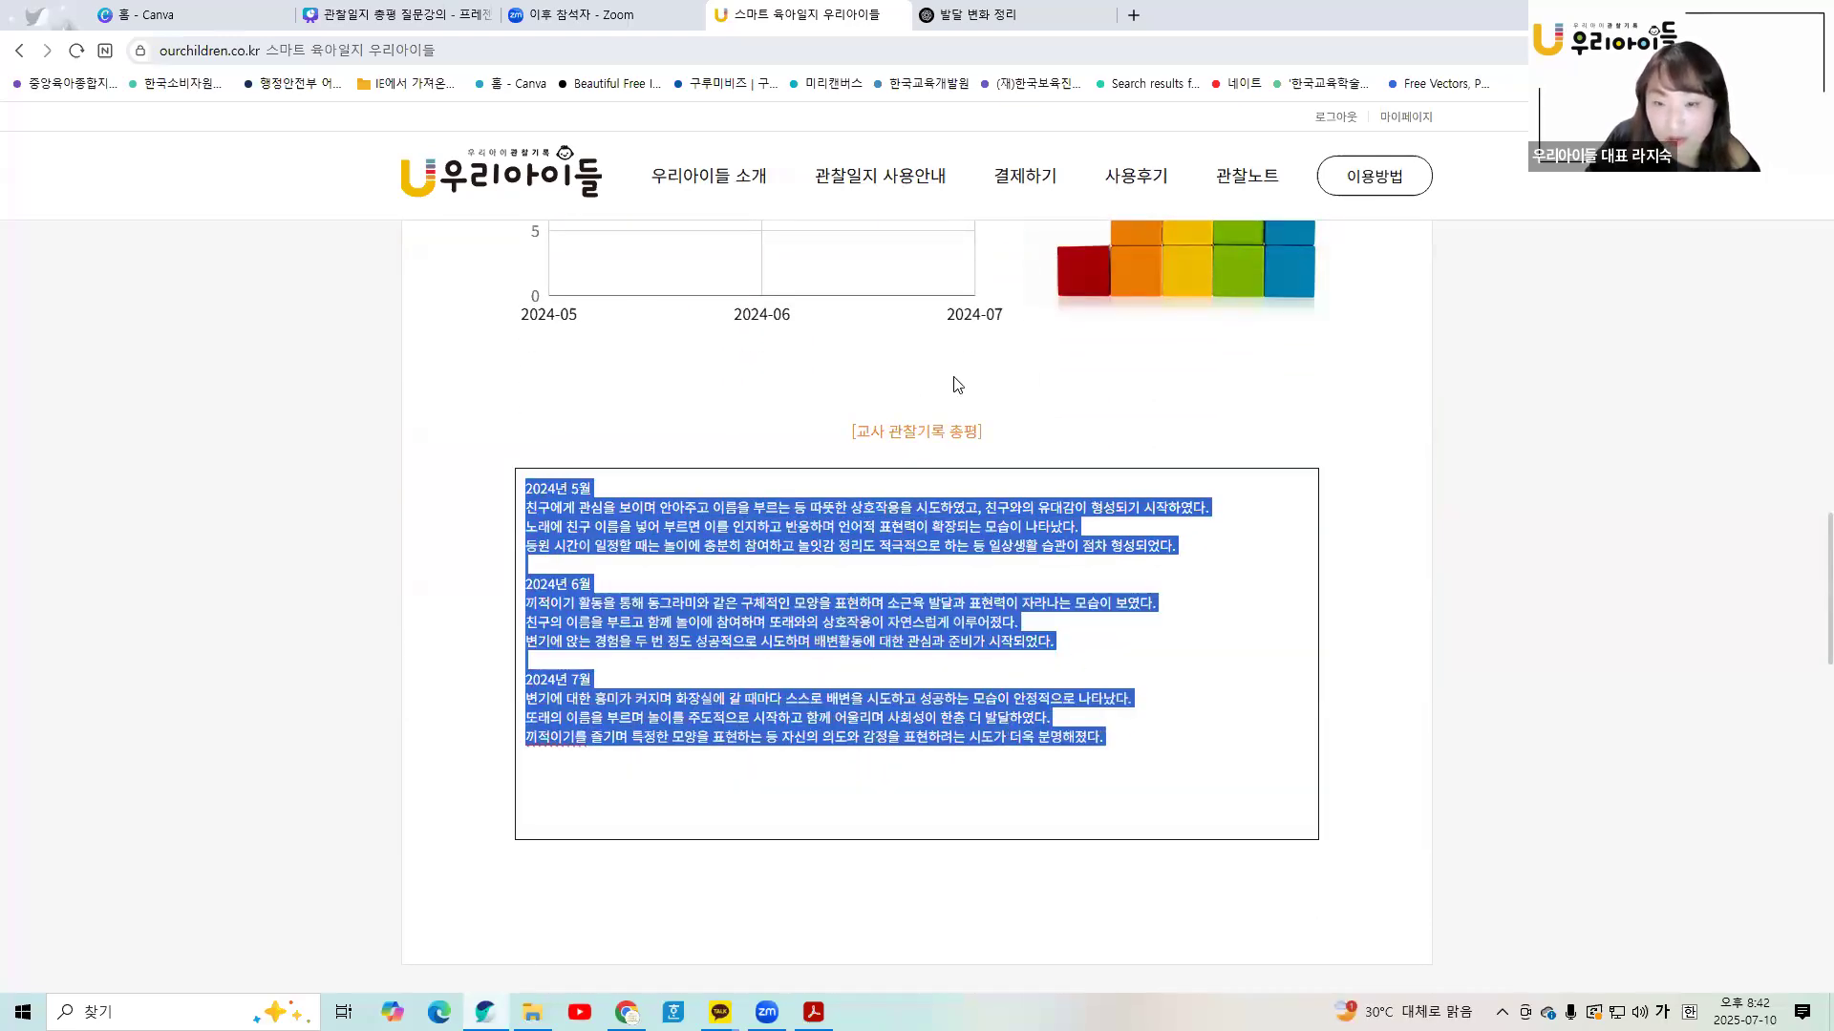
right_click(1010, 729)
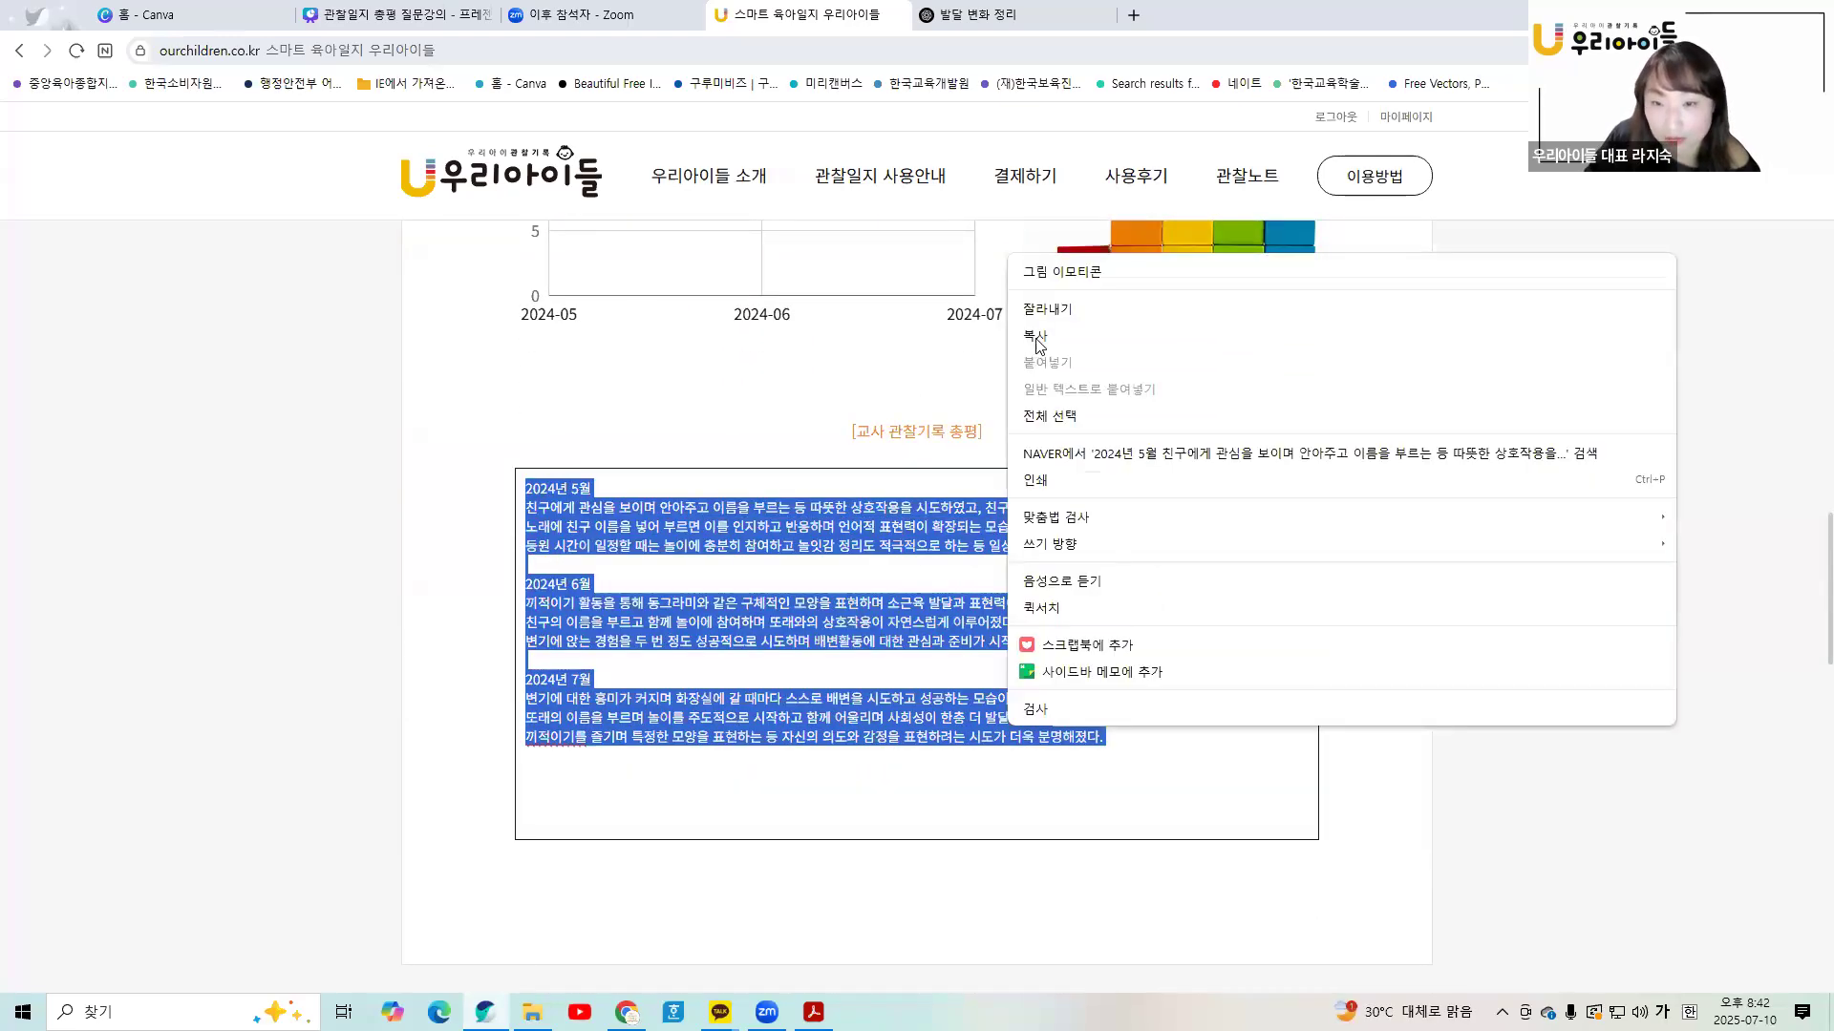
right_click(903, 524)
click(937, 157)
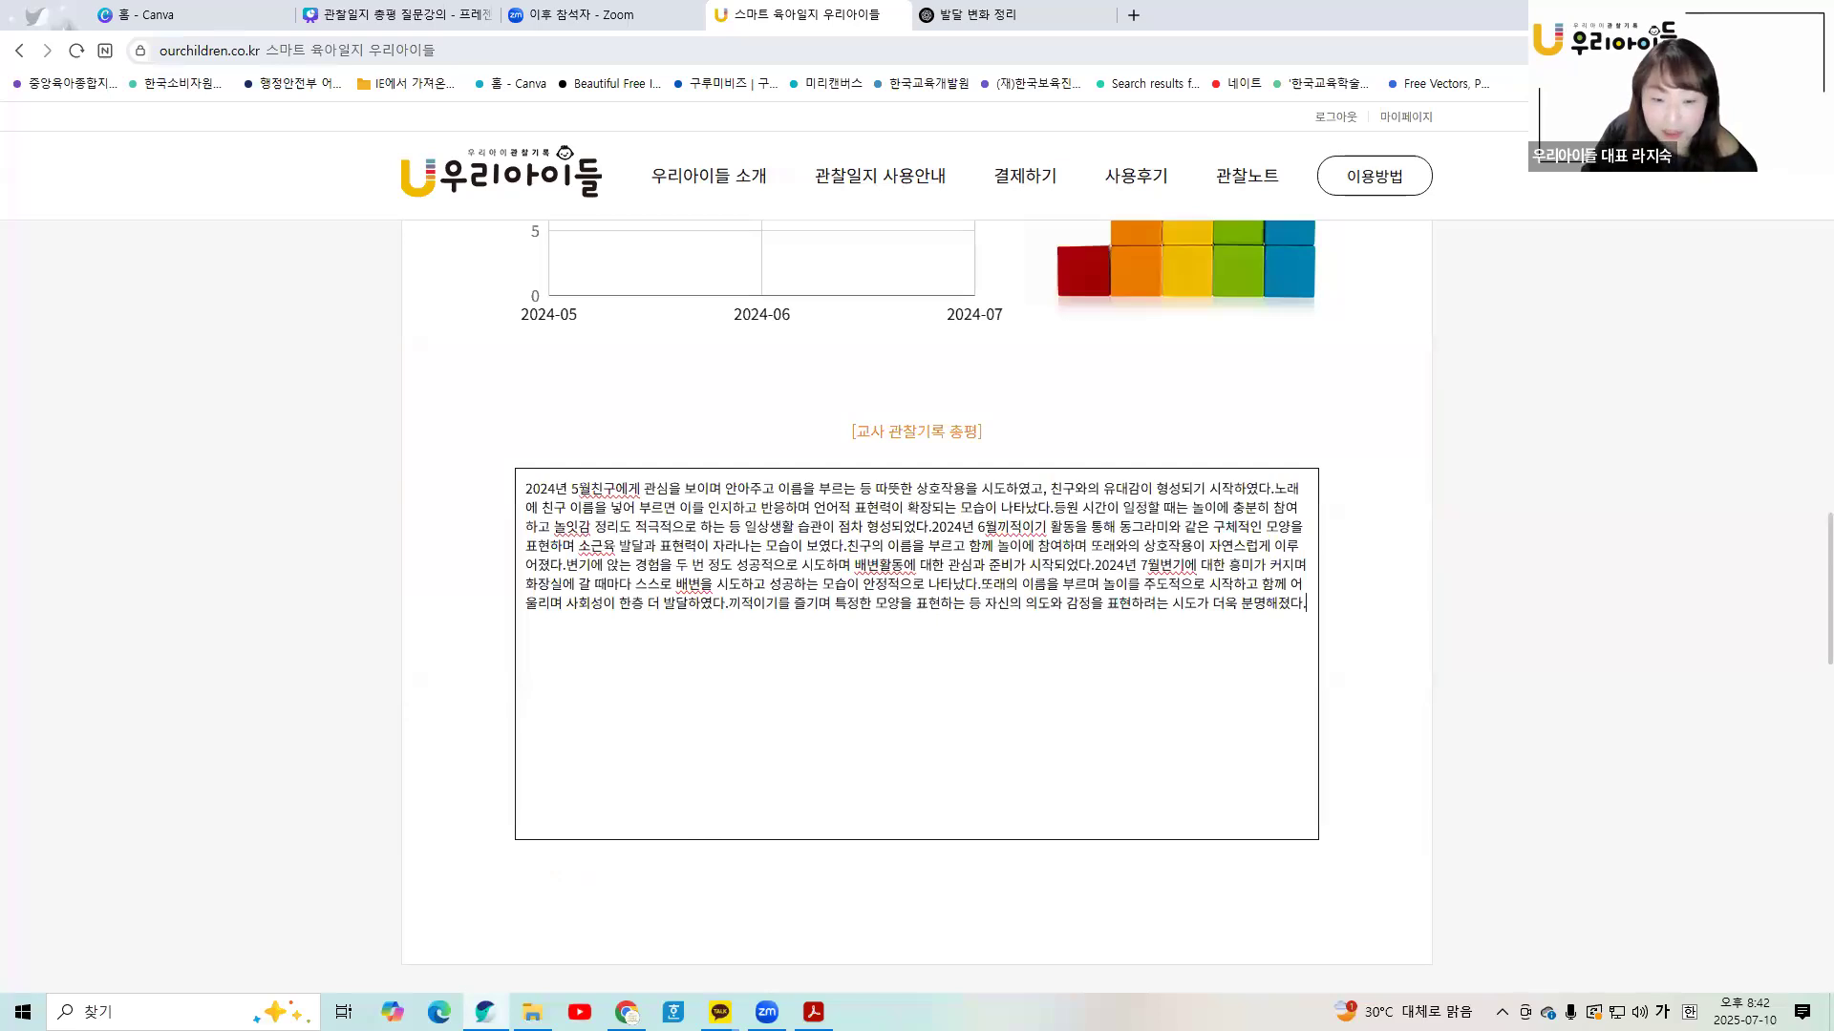
click(812, 1011)
right_click(942, 533)
click(980, 553)
click(485, 1011)
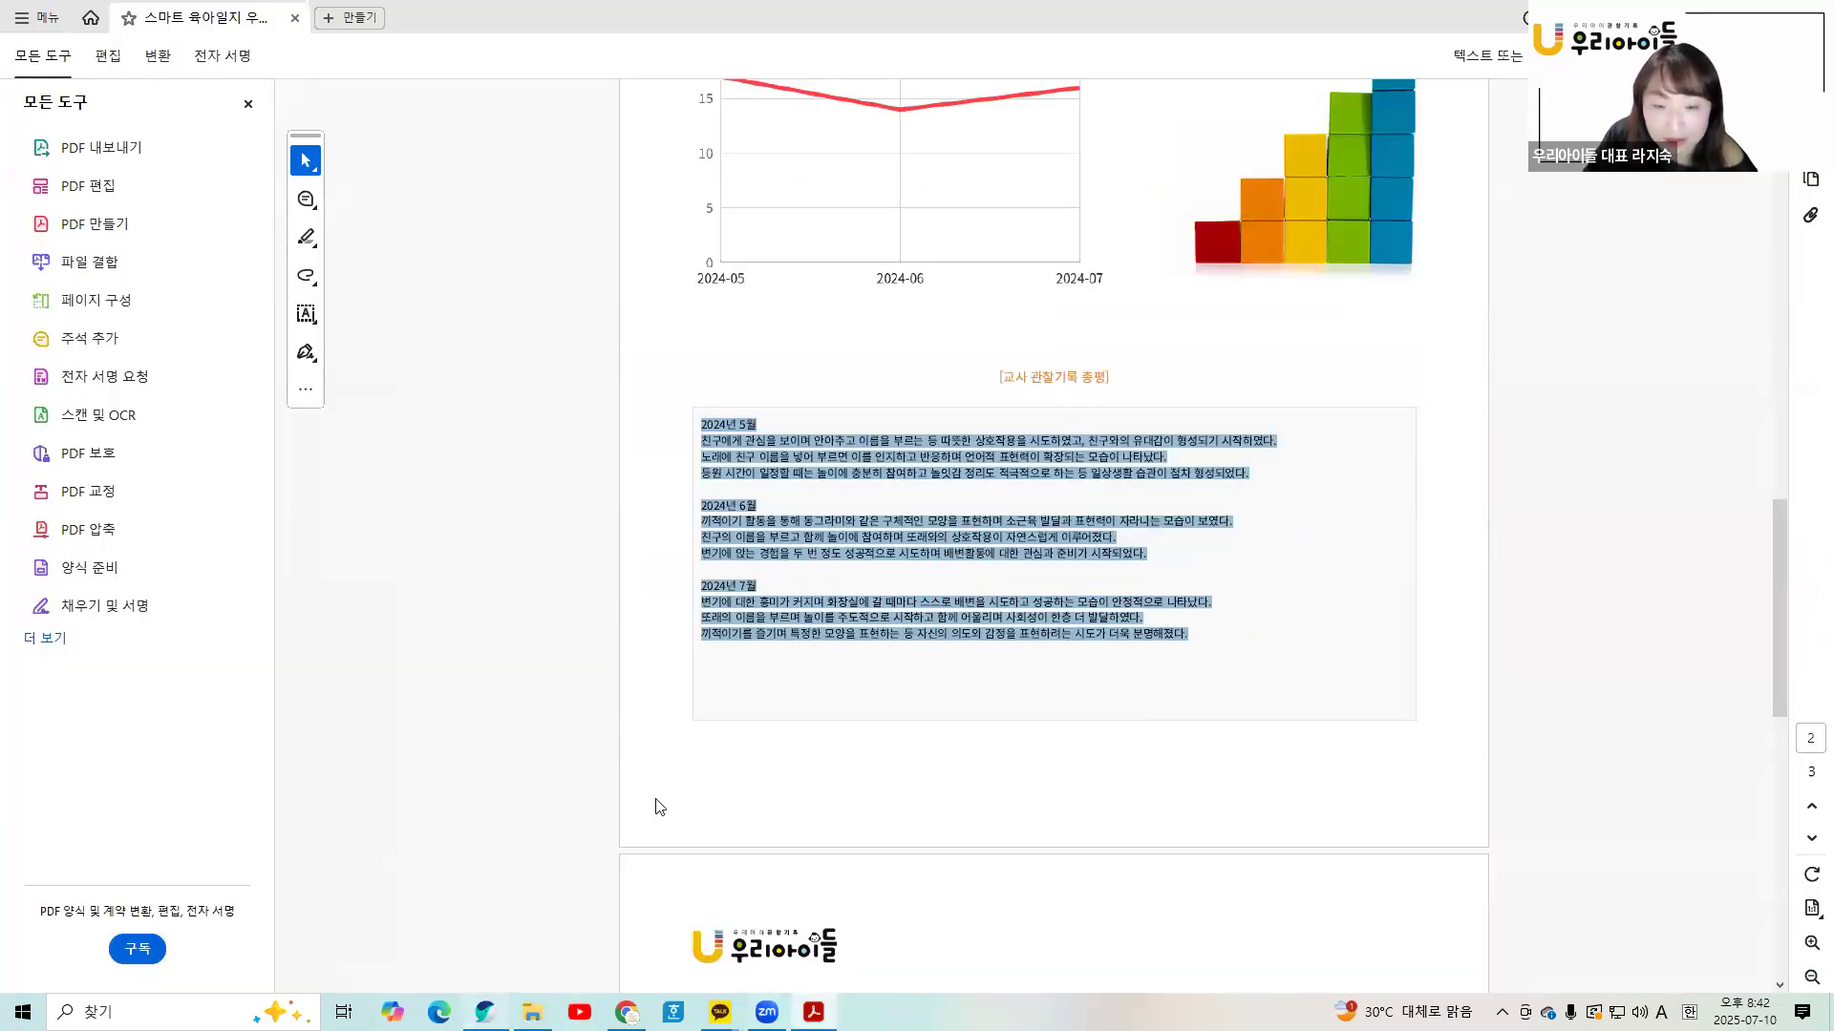
drag(525, 488, 1306, 618)
key(super+c)
right_click(1097, 581)
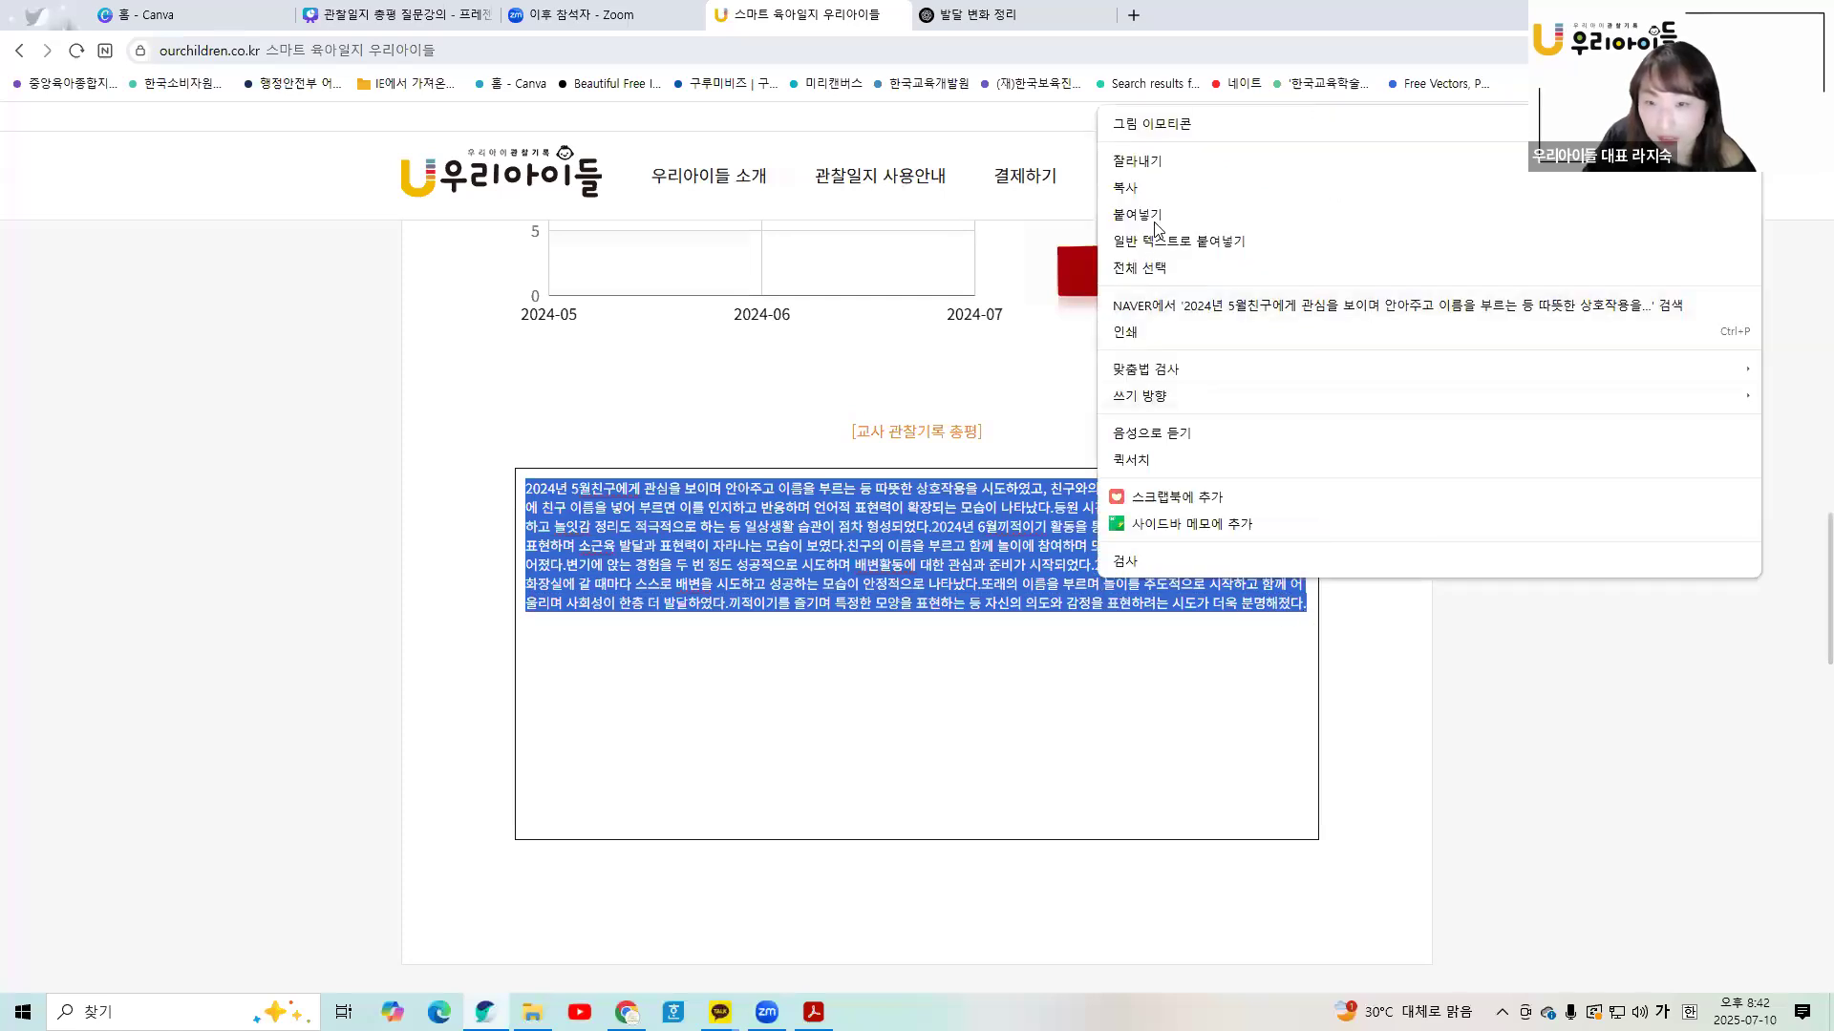
click(1136, 214)
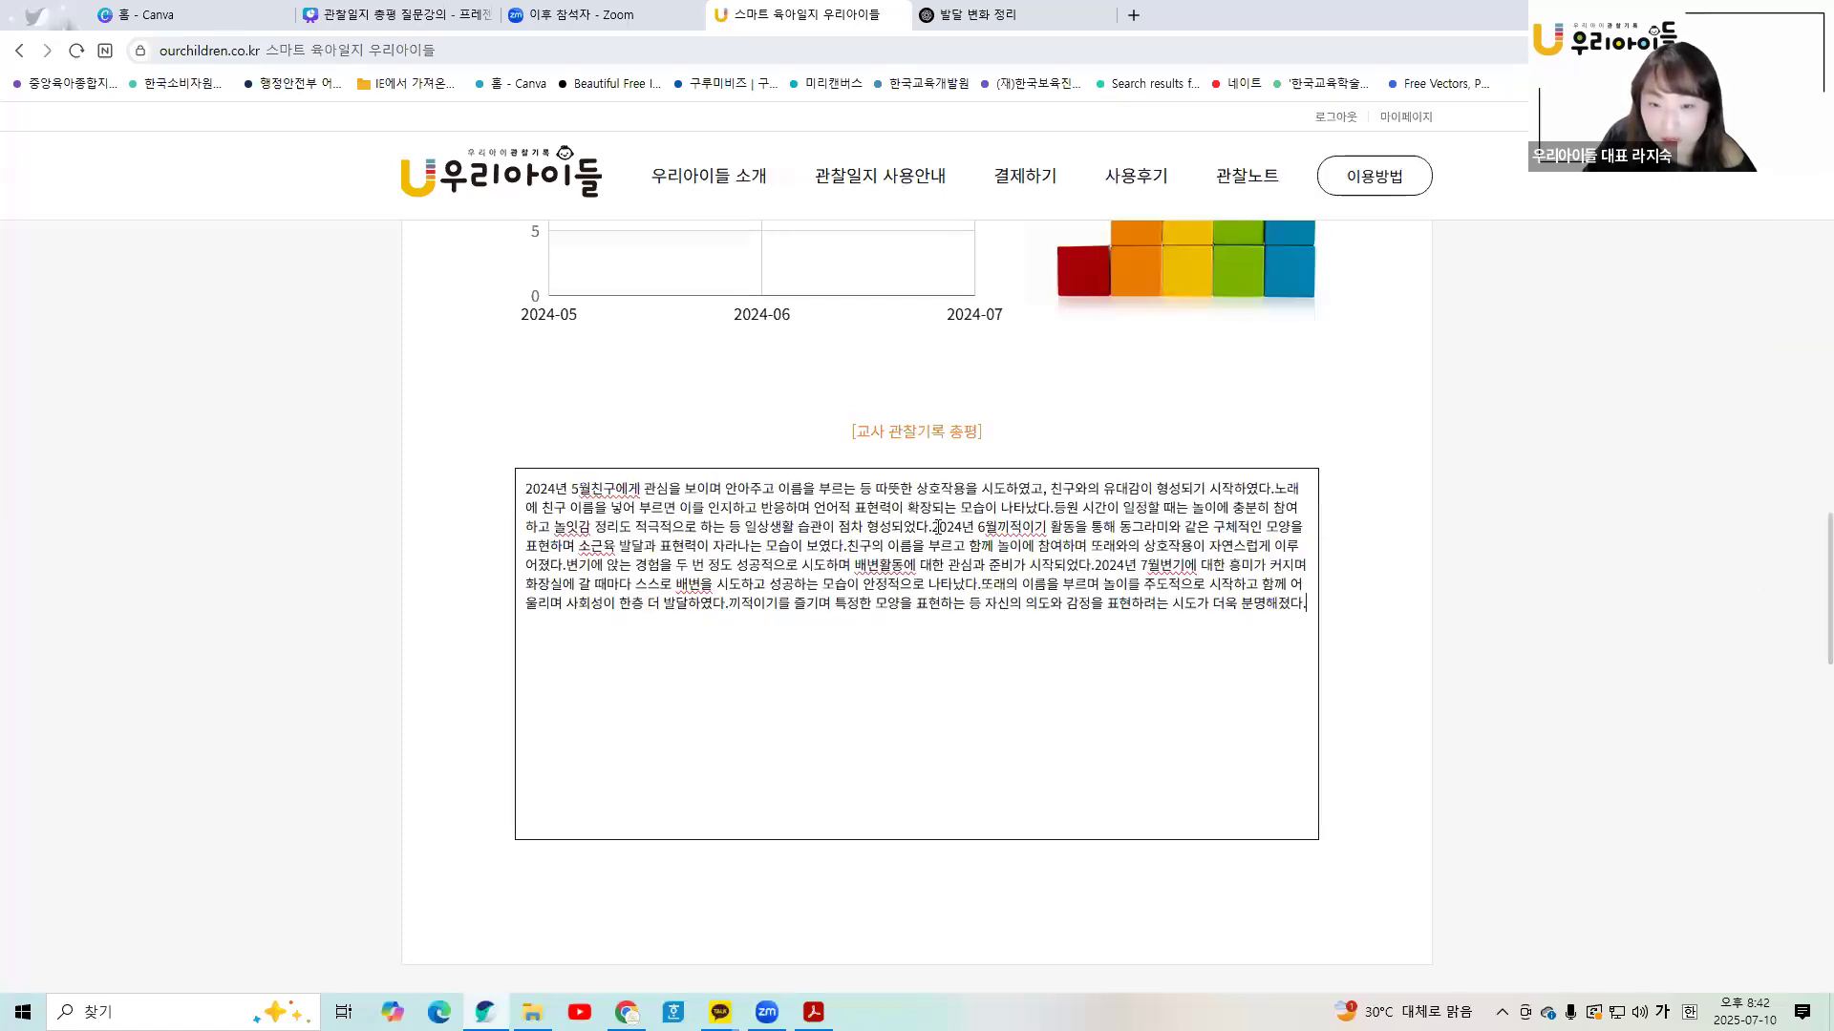
- Insert line breaks before '2024년 6월' and '2024년 7월' to separate the months
click(934, 526)
key(Return)
key(Return)
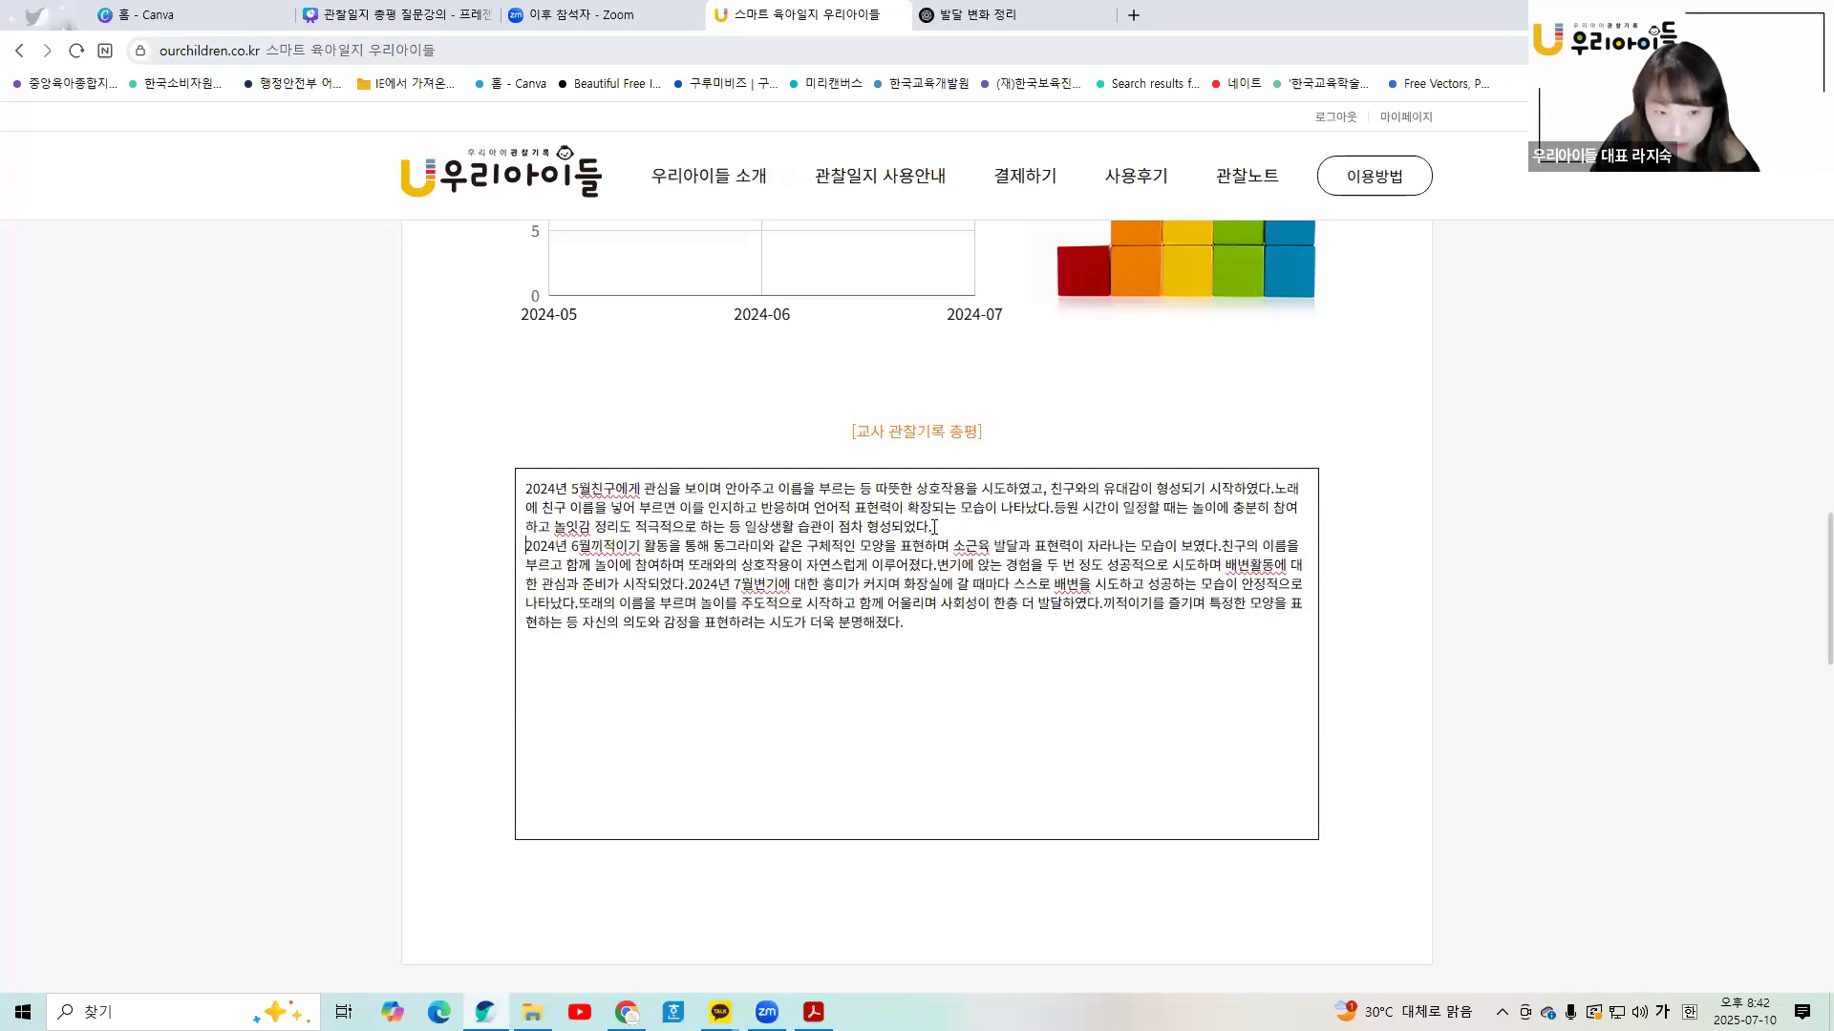
click(688, 604)
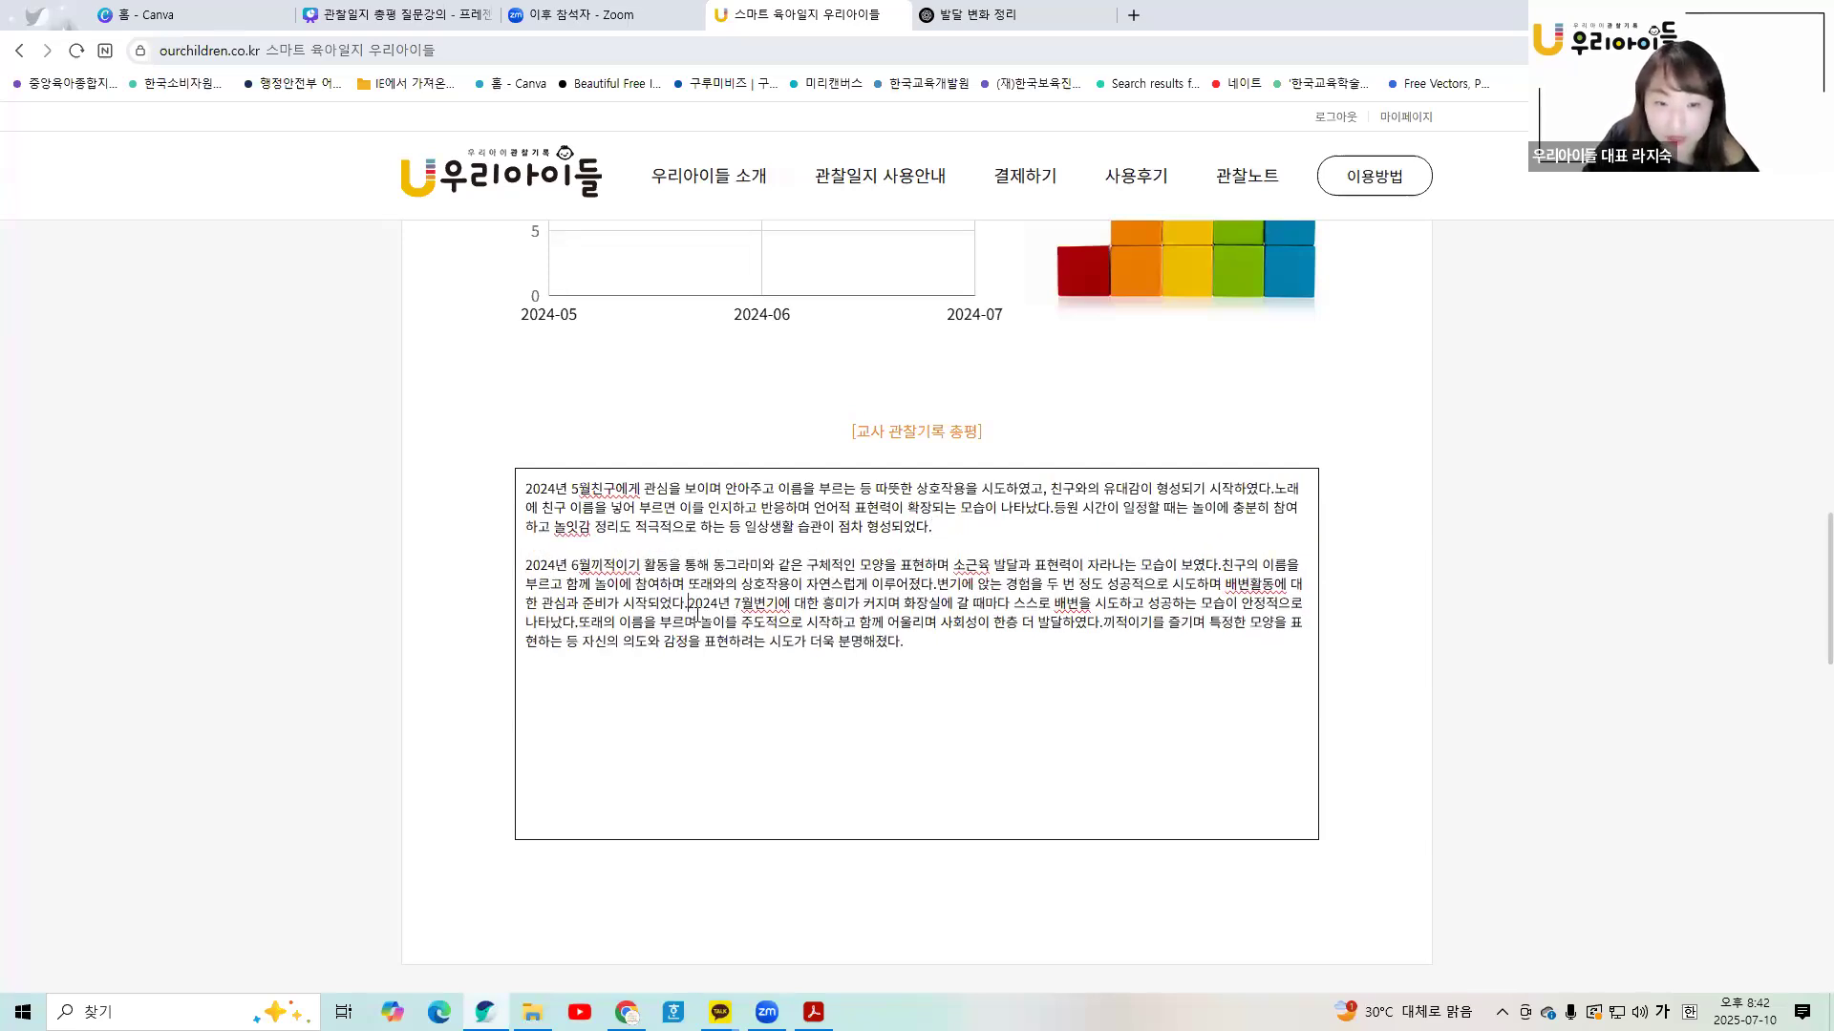
key(Return)
key(Return)
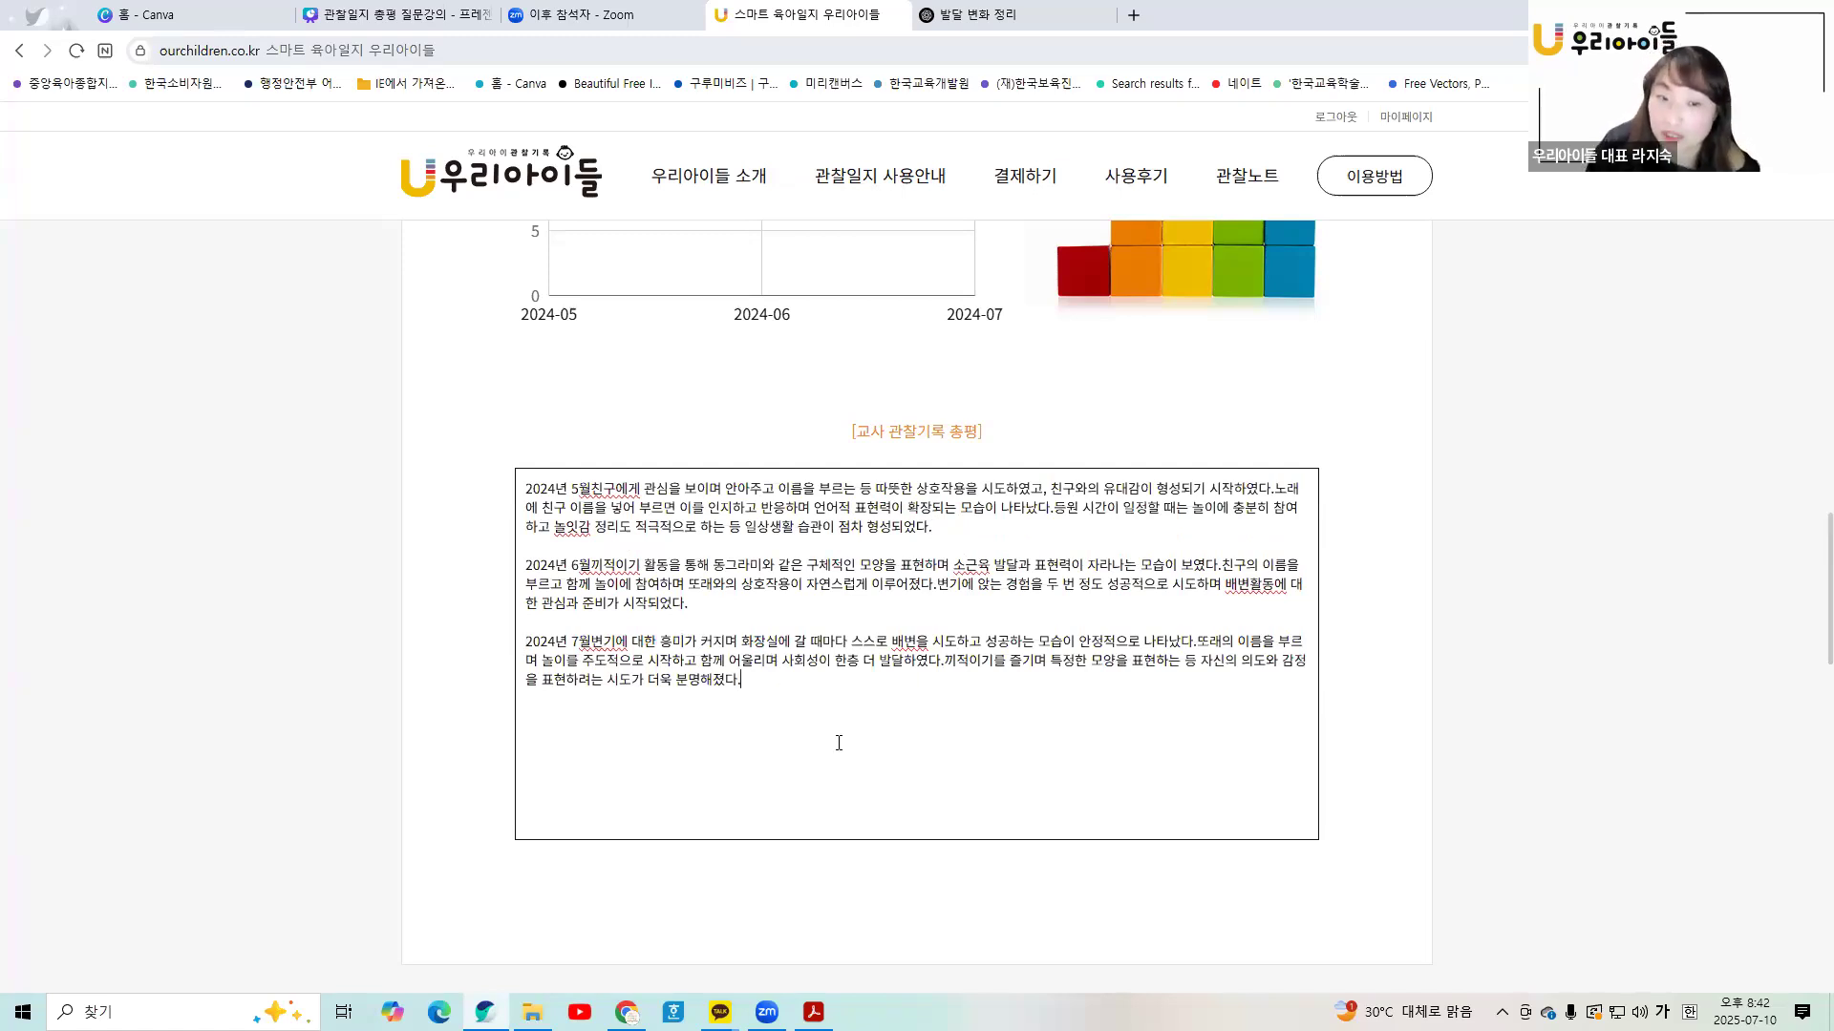
scroll(839, 743, up, 7)
scroll(838, 743, down, 7)
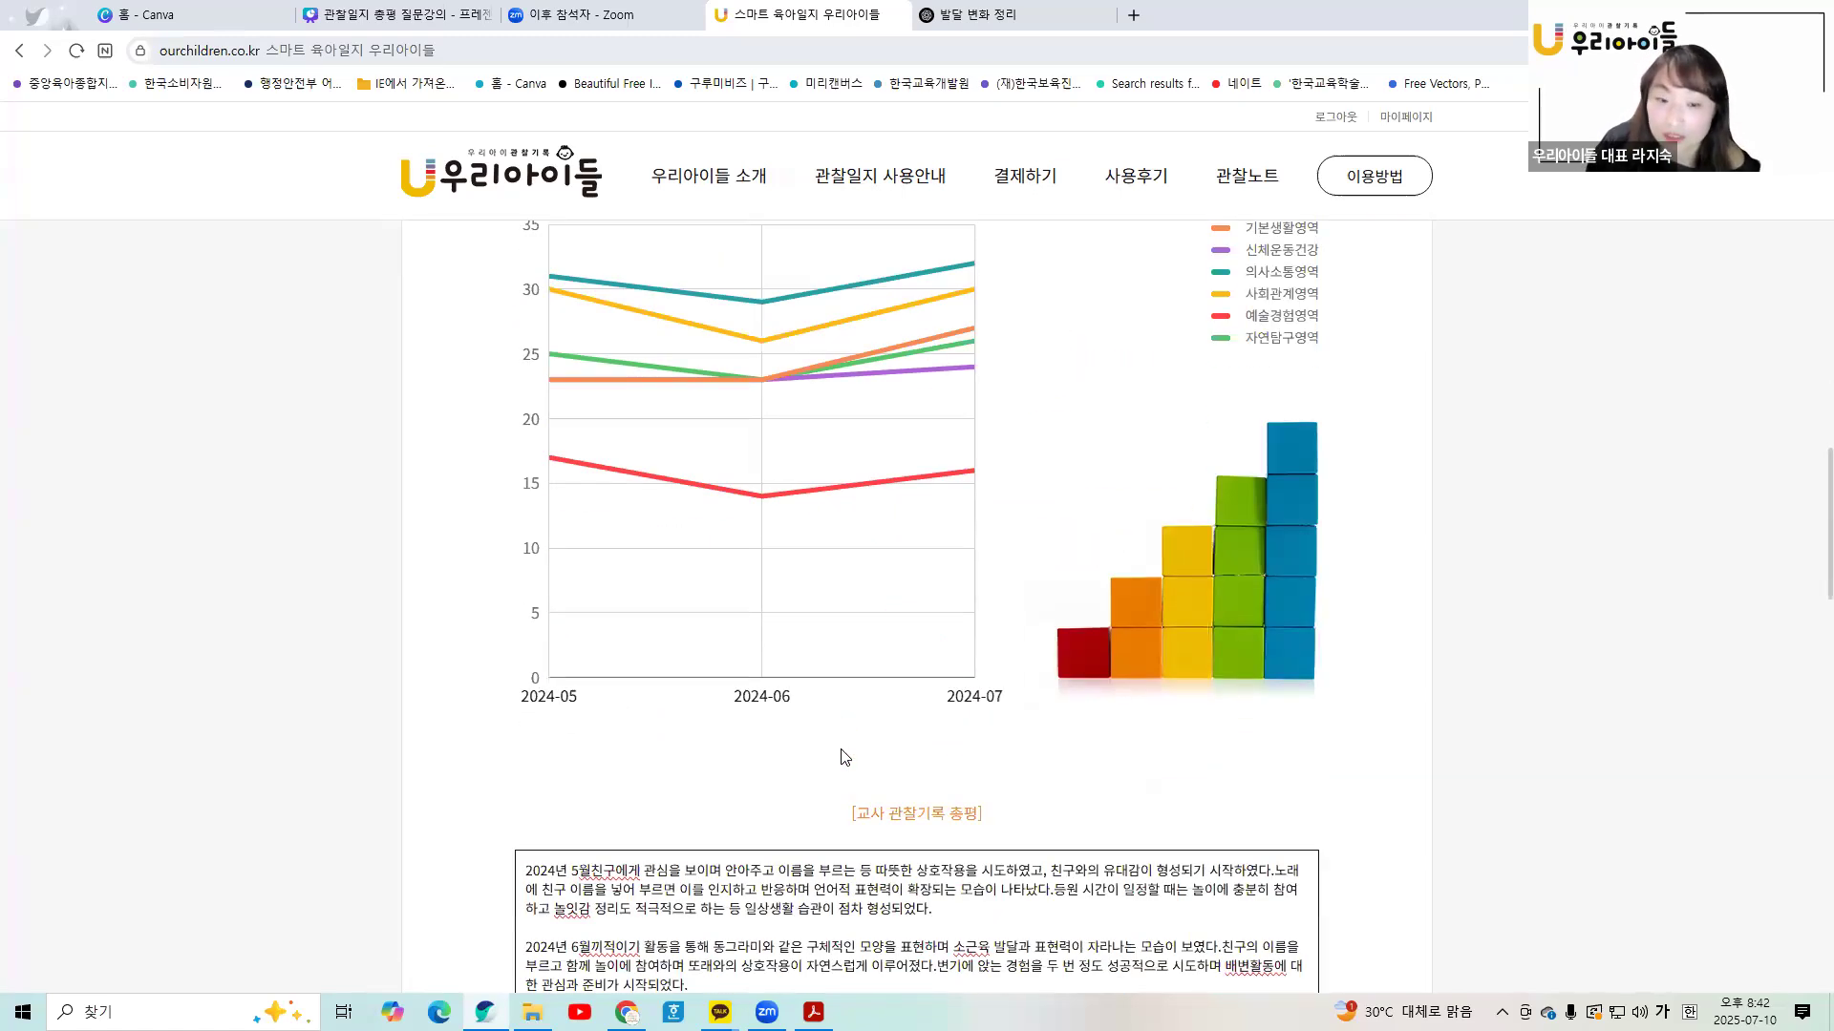
scroll(810, 946, down, 3)
click(813, 1013)
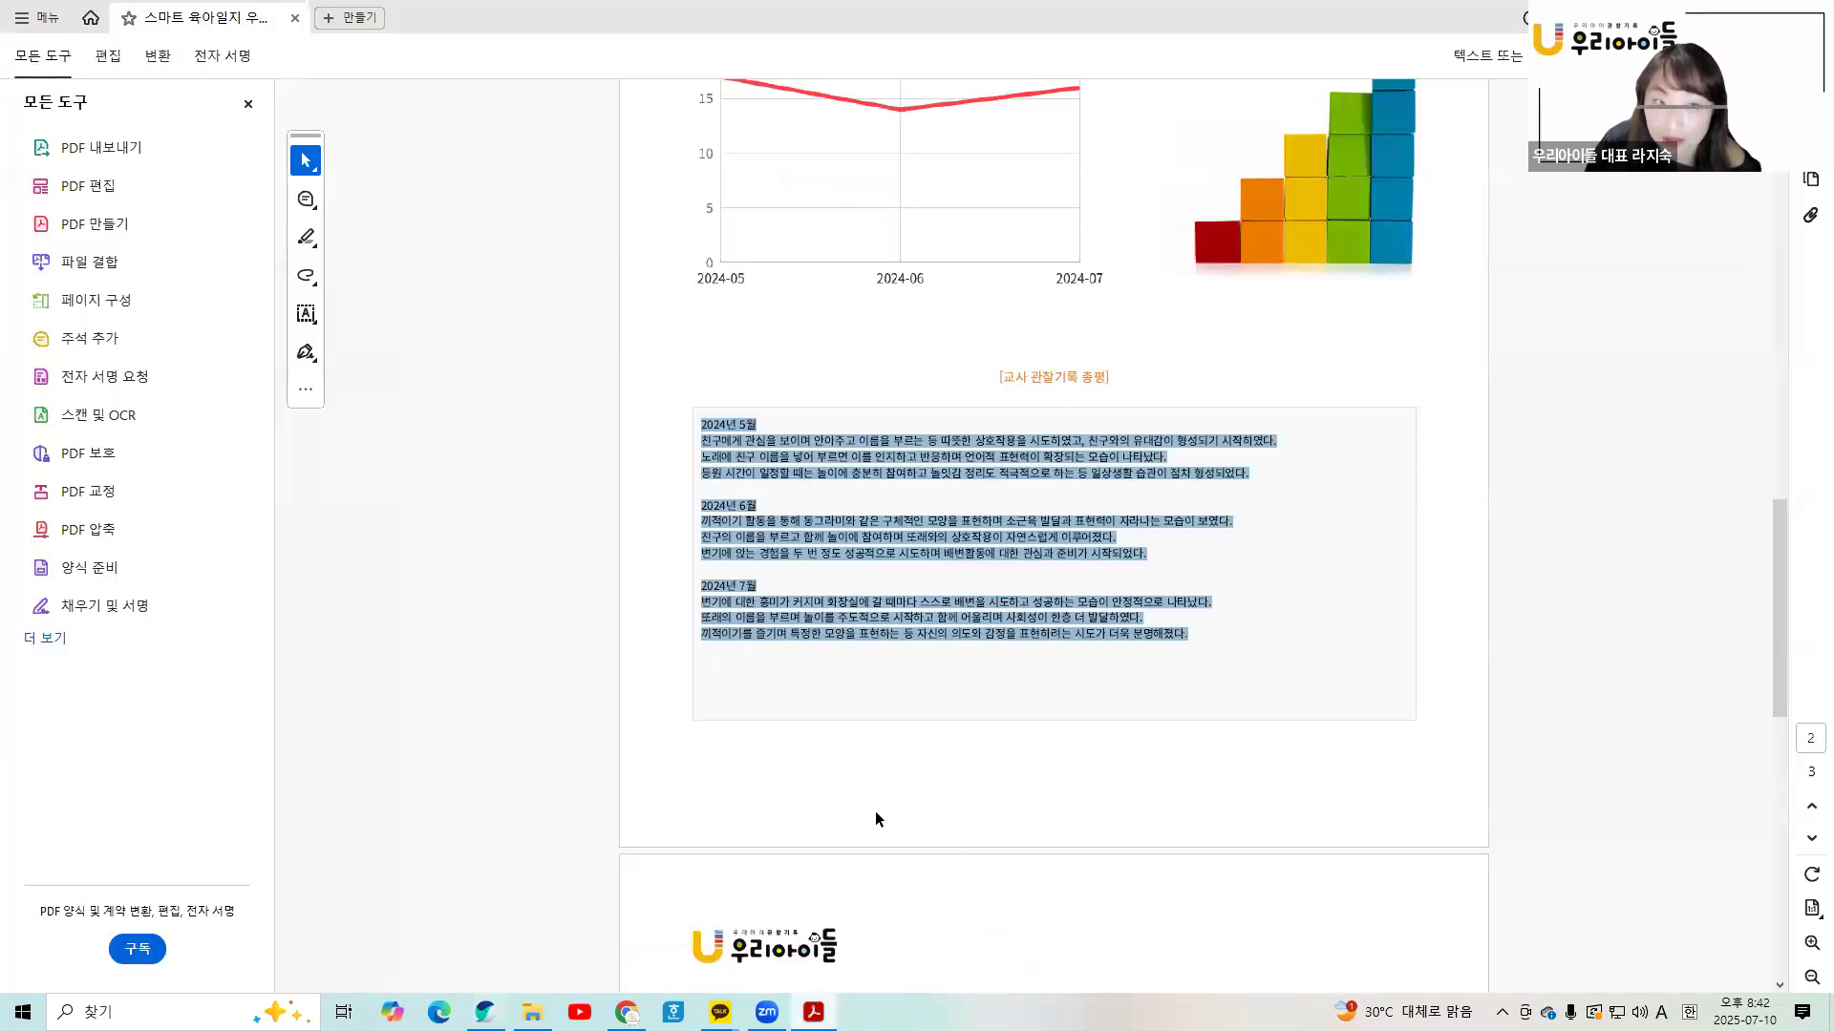
click(626, 1012)
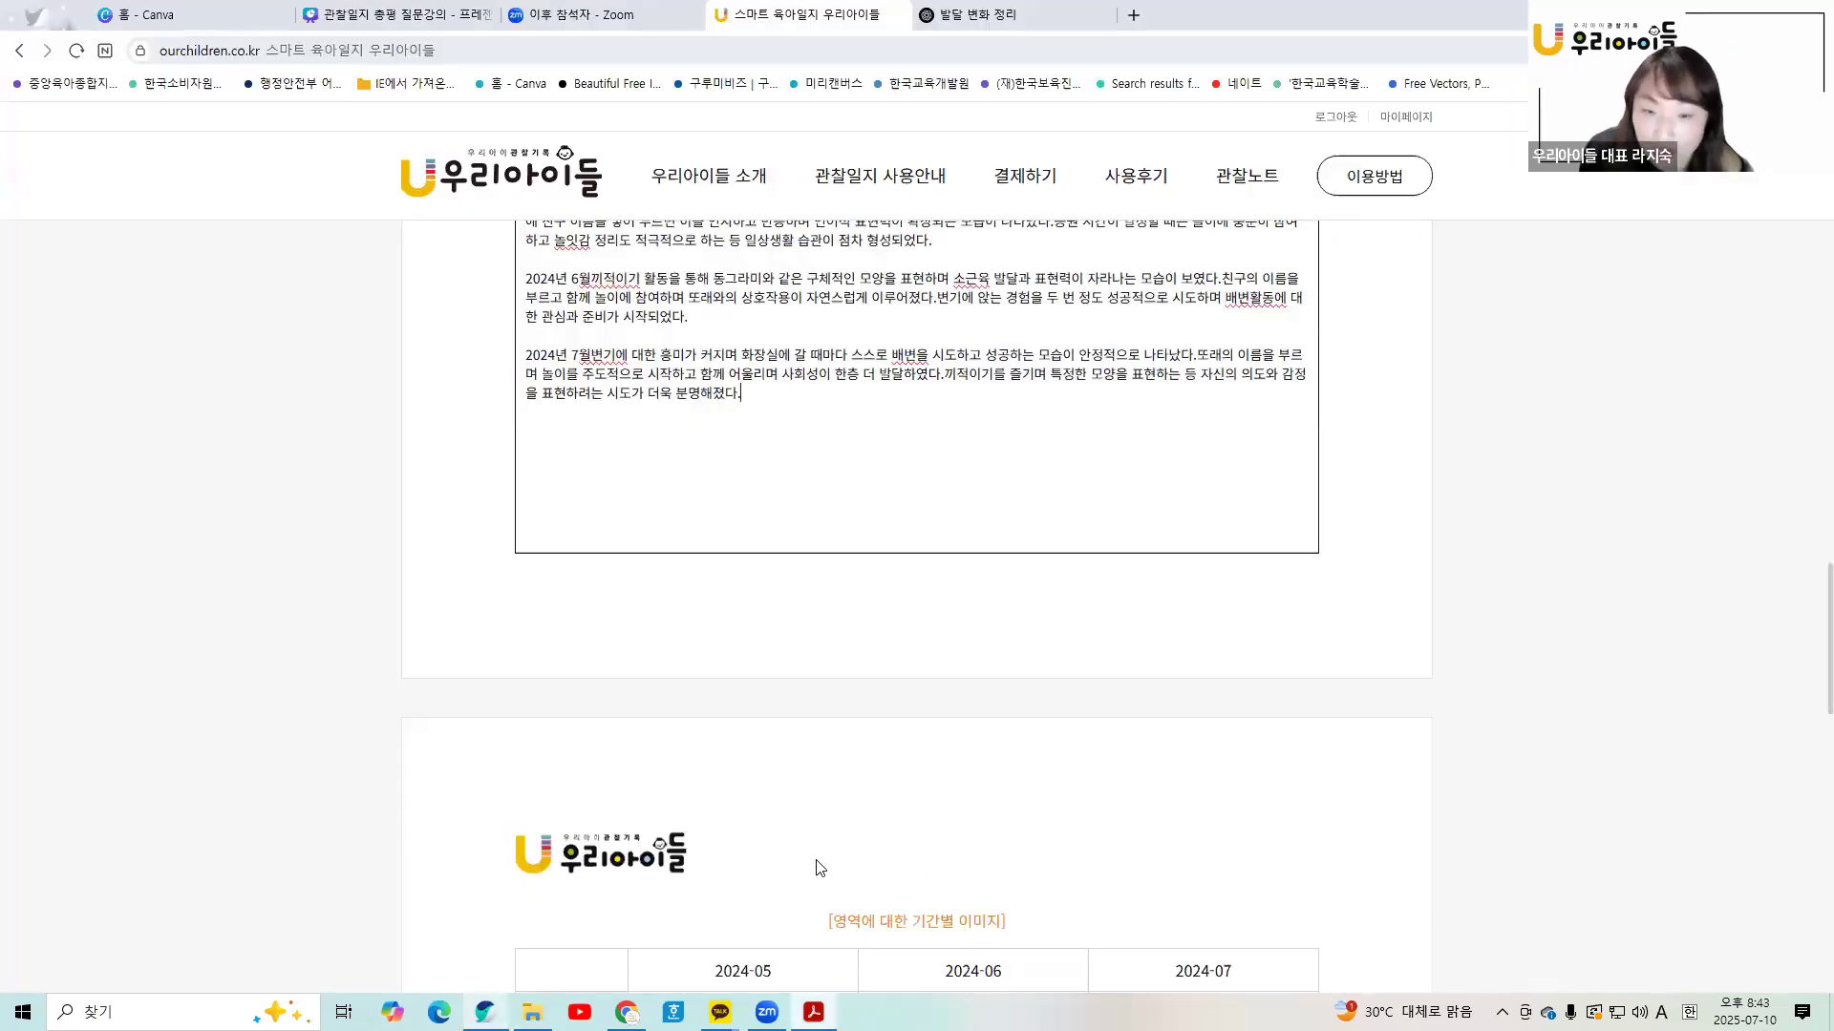
scroll(981, 764, down, 6)
scroll(981, 764, up, 7)
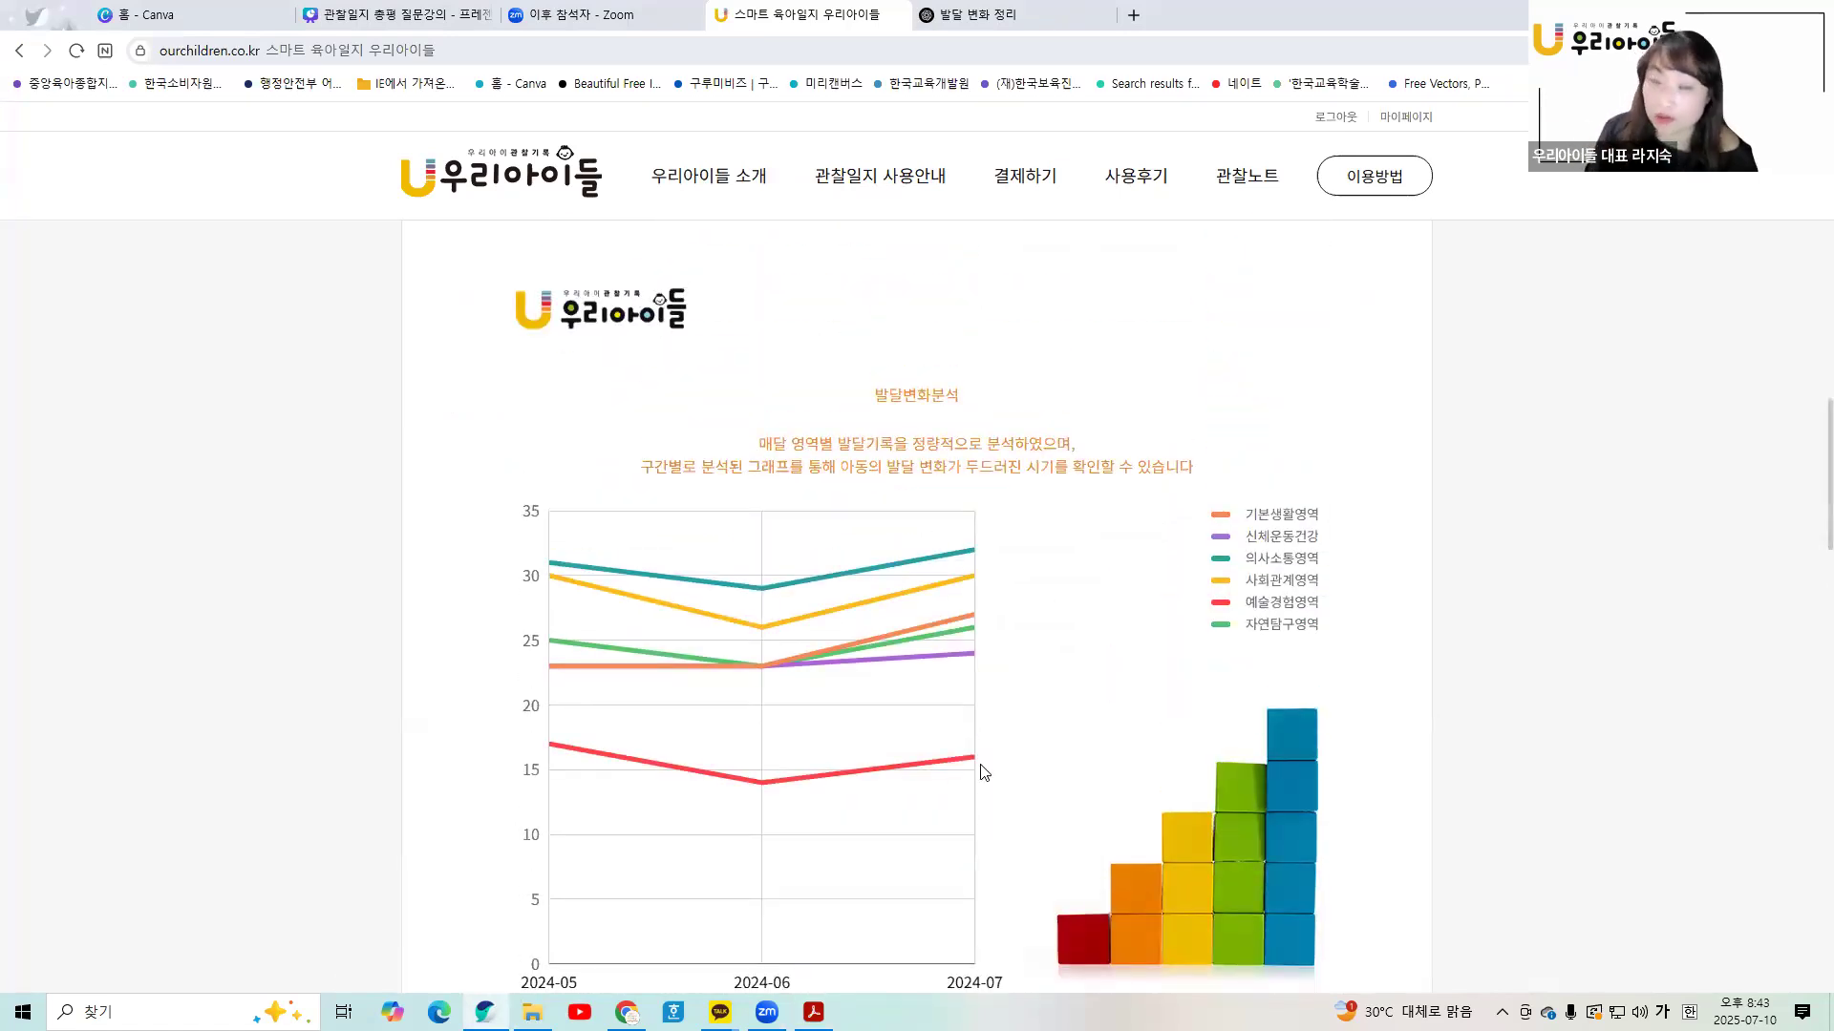
scroll(1136, 730, up, 10)
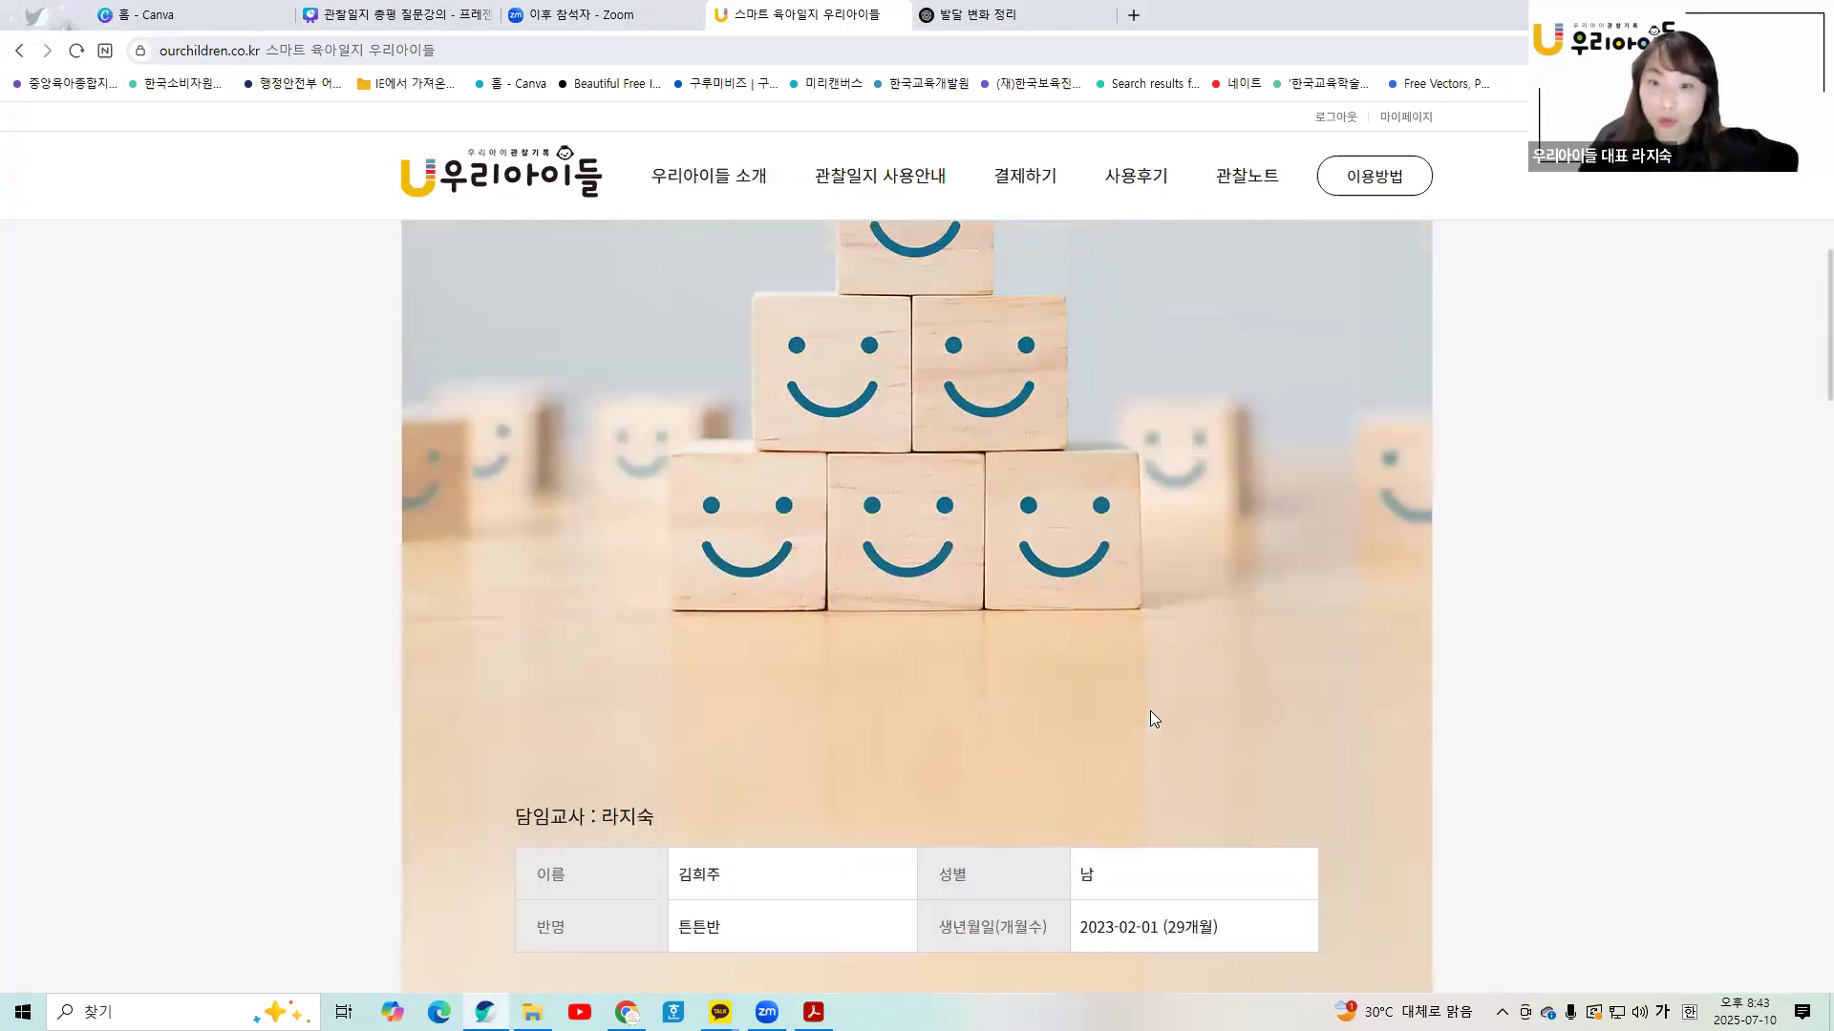
scroll(1129, 511, up, 2)
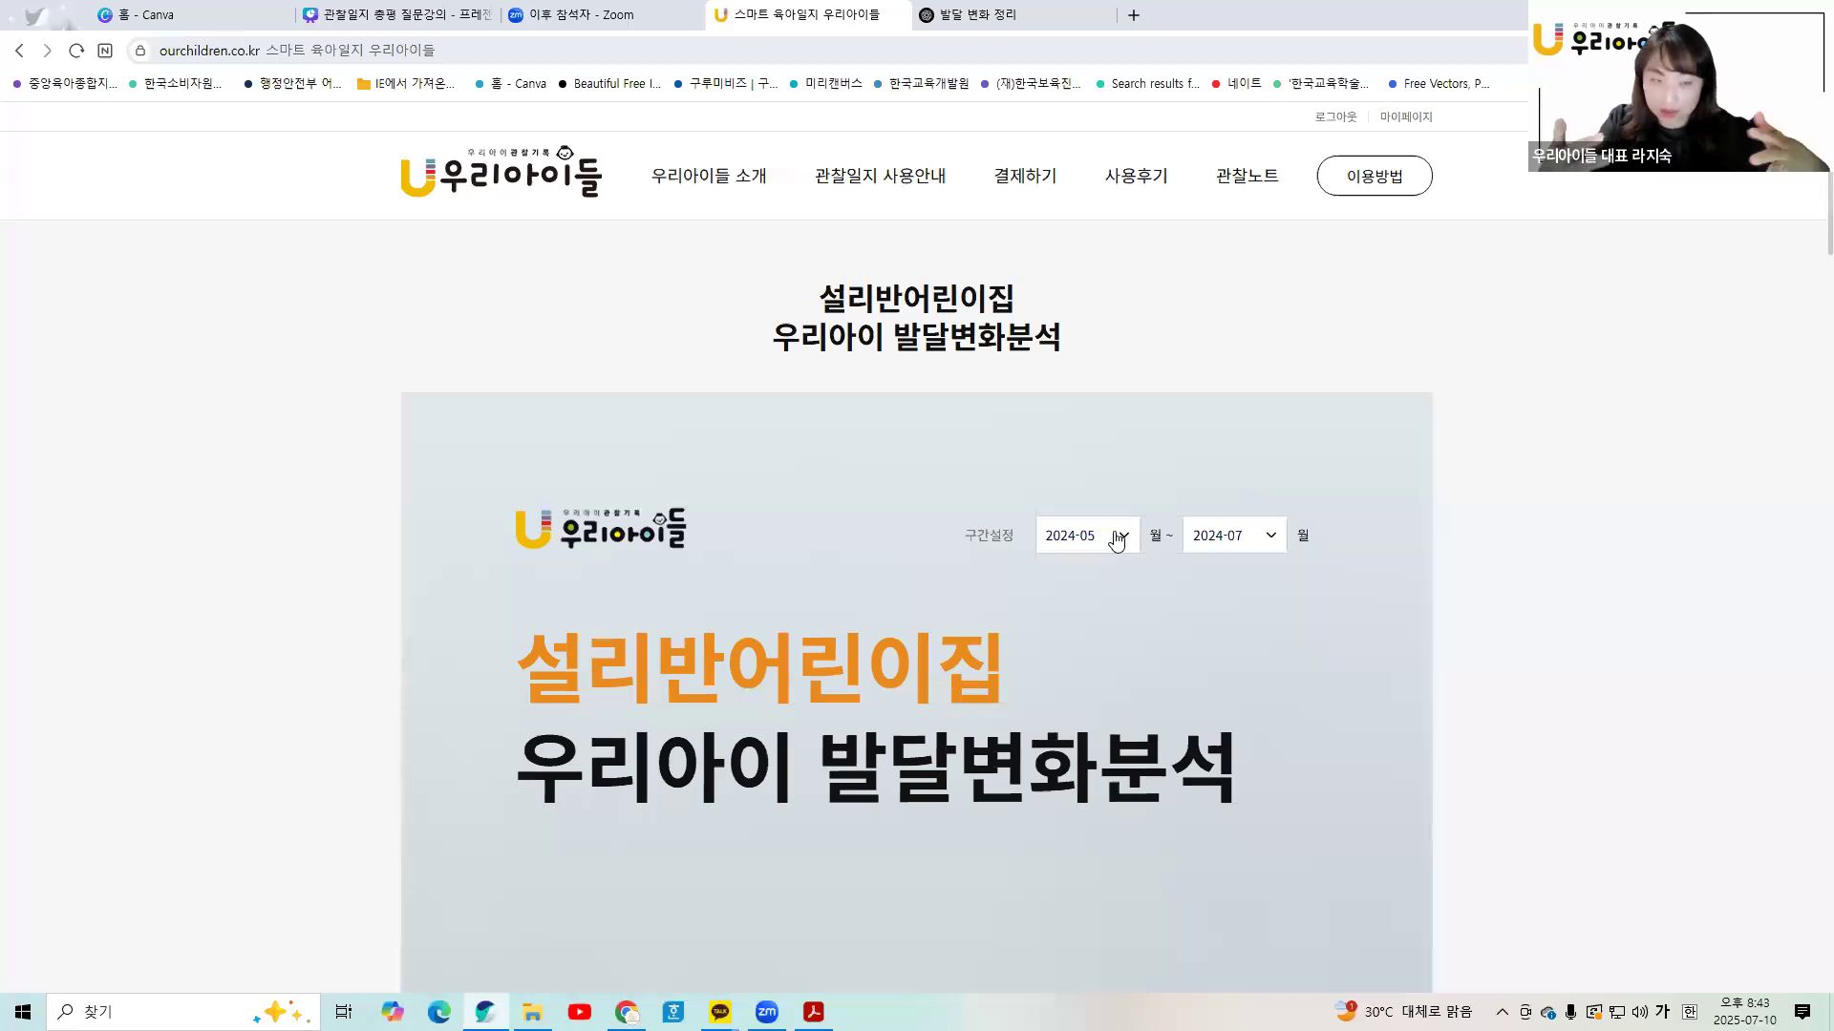
scroll(1232, 919, down, 15)
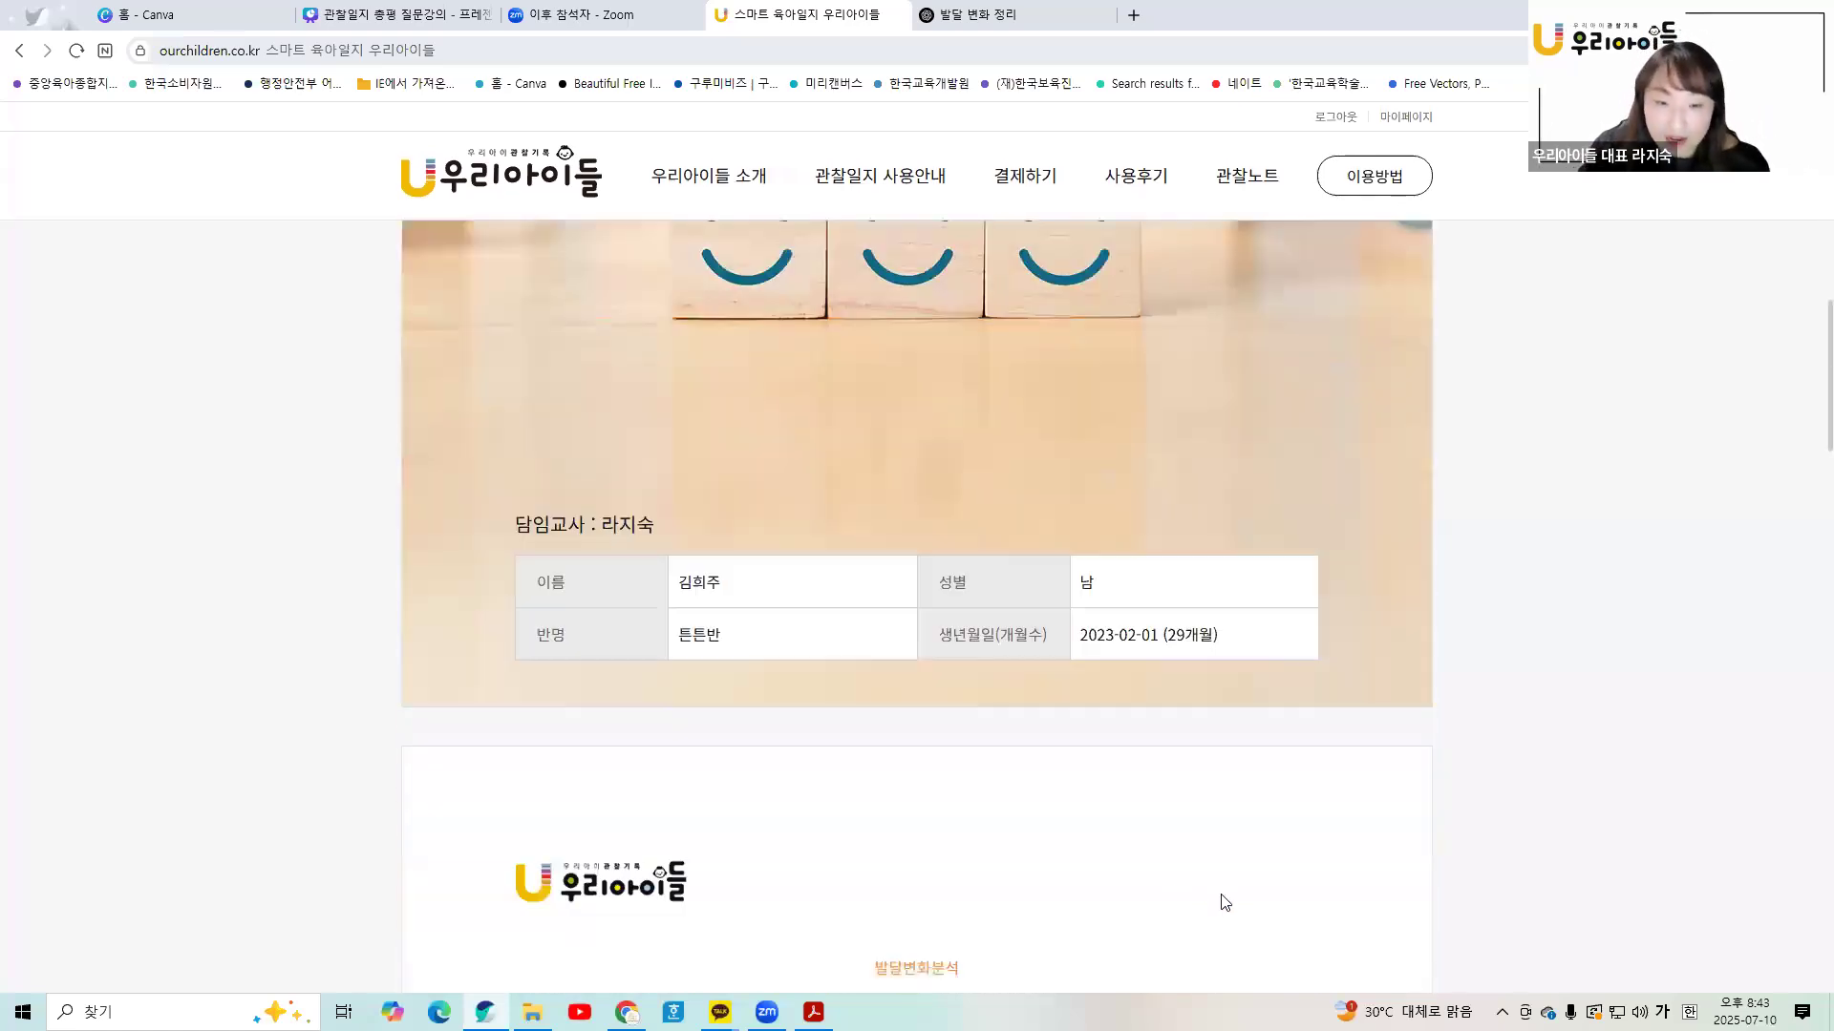